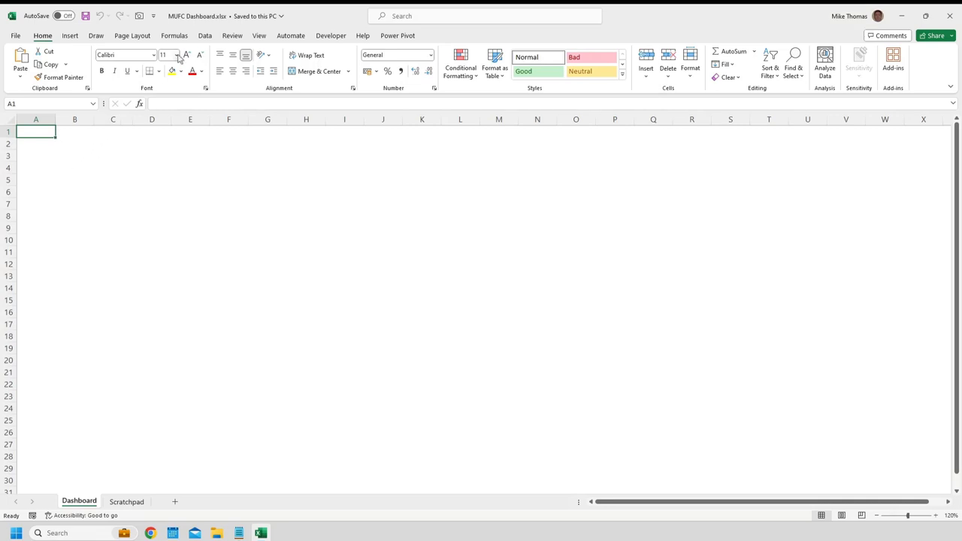
# Open the workbook's data model and view the Goals Scored and League Position tables.
pyautogui.click(205, 36)
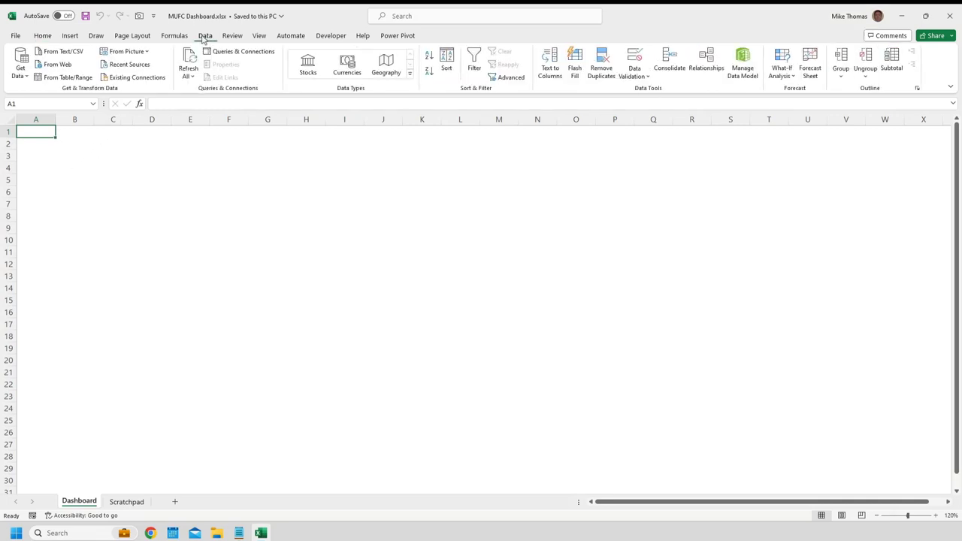
pyautogui.click(744, 60)
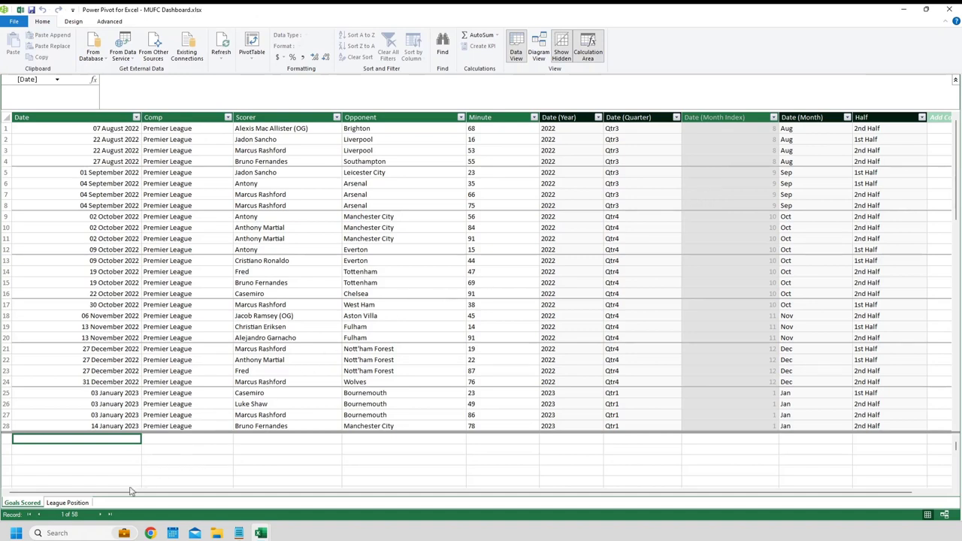
pyautogui.click(82, 504)
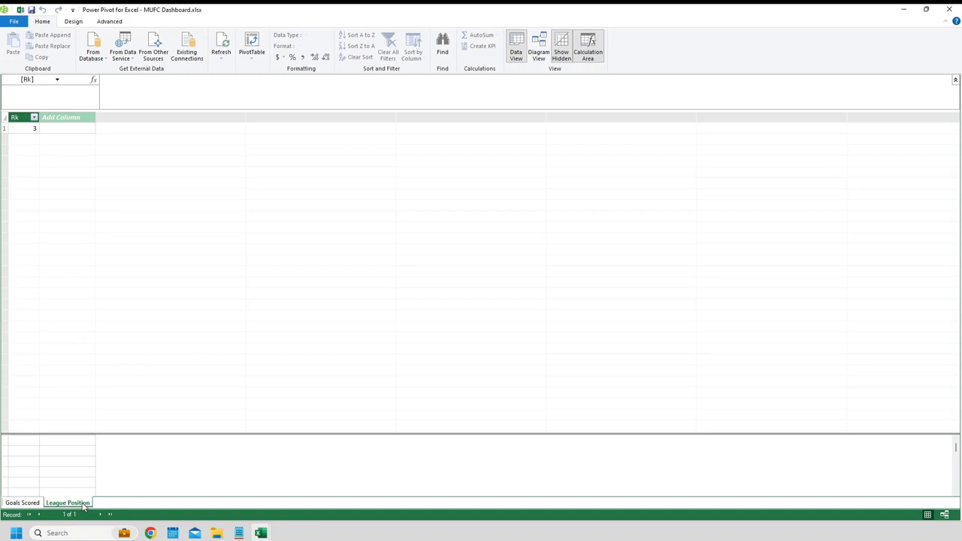
# Copy the Manchester United stats URL from the Notepad note, then return to the data model window and close it.
pyautogui.click(238, 533)
pyautogui.click(424, 219)
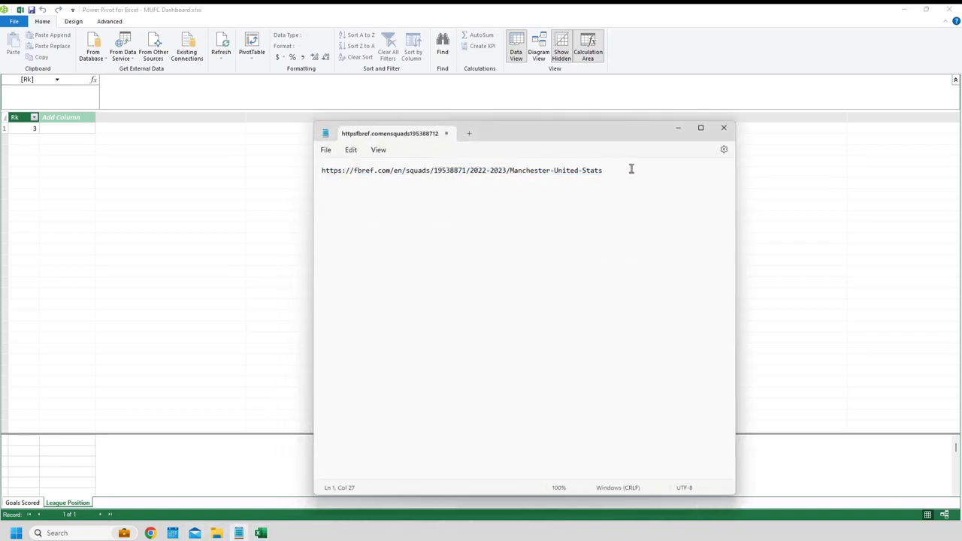
pyautogui.hotkey('ctrl', 'a')
pyautogui.hotkey('ctrl', 'c')
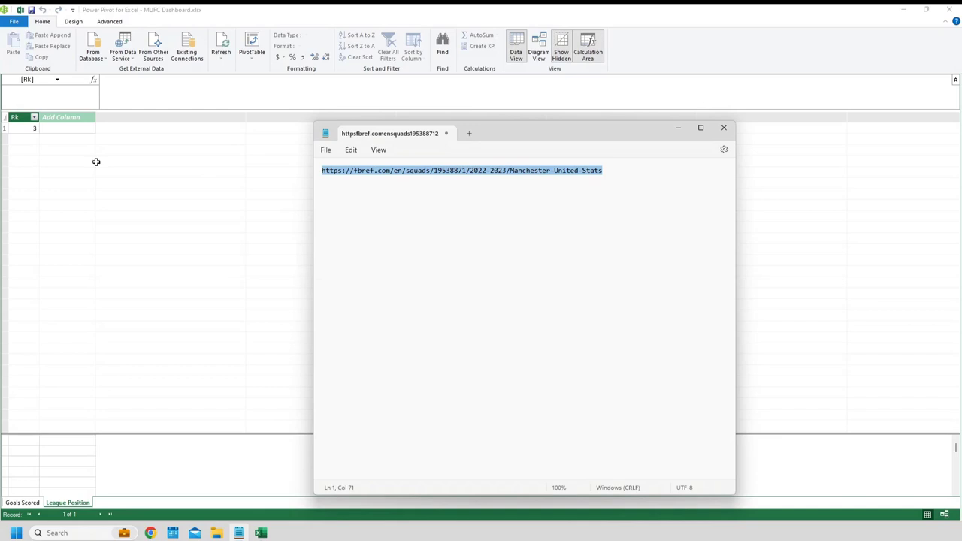
pyautogui.hotkey('alt', 'Tab')
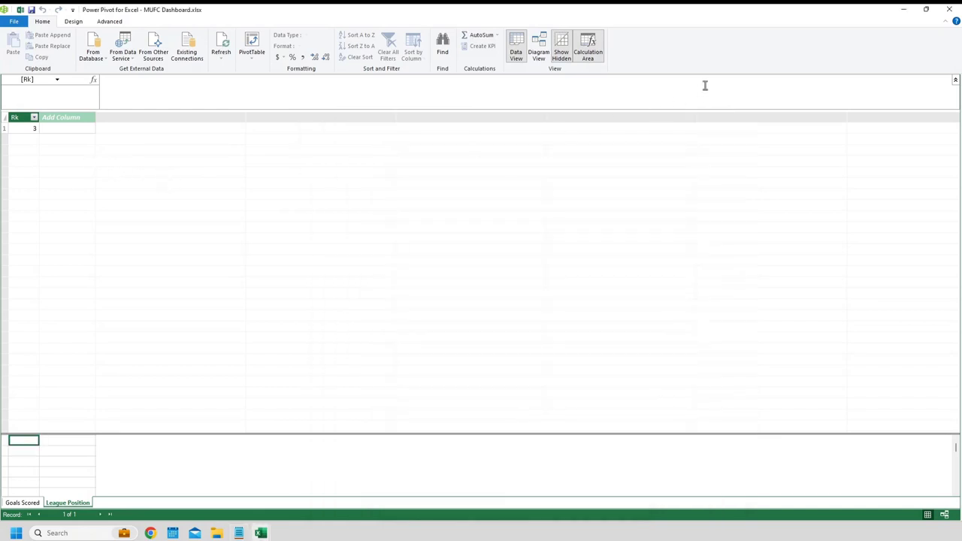
pyautogui.click(950, 9)
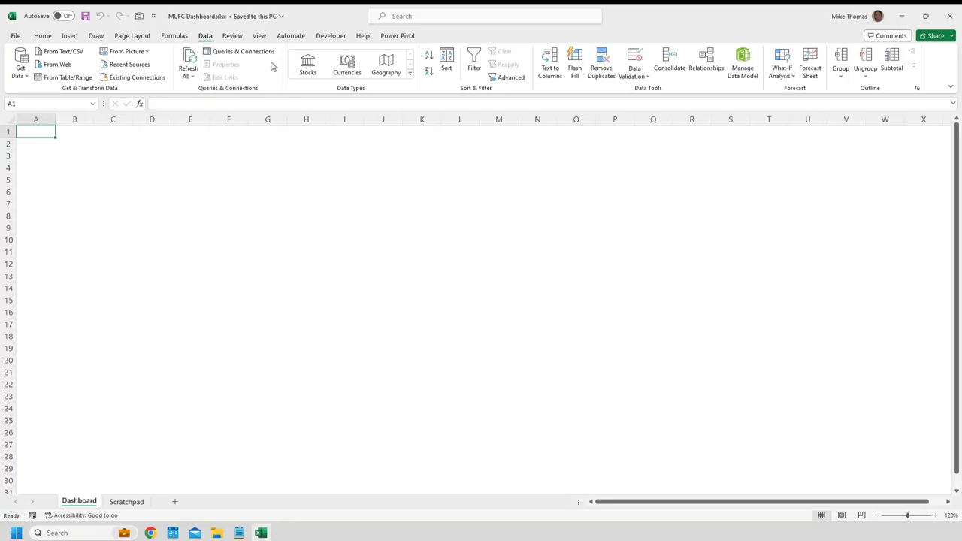
pyautogui.click(58, 66)
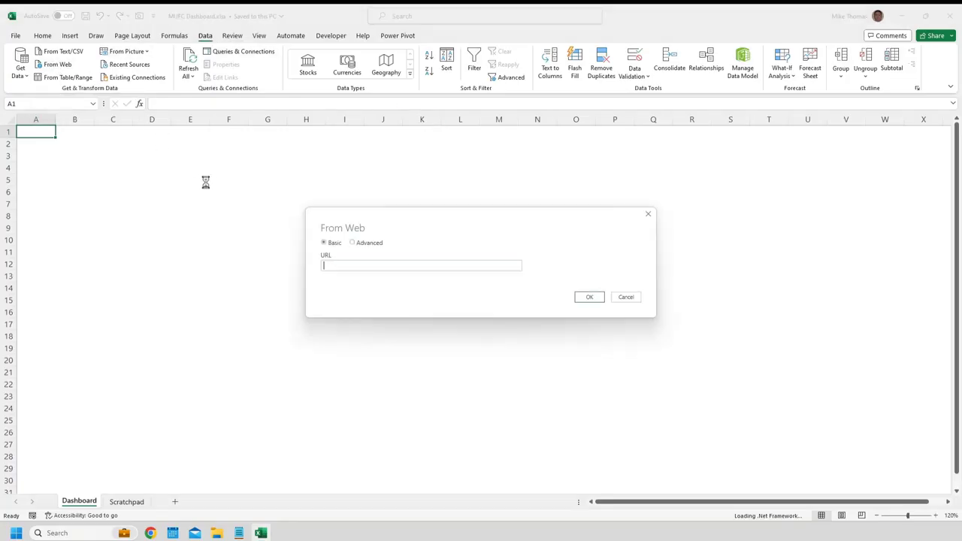
pyautogui.hotkey('ctrl', 'v')
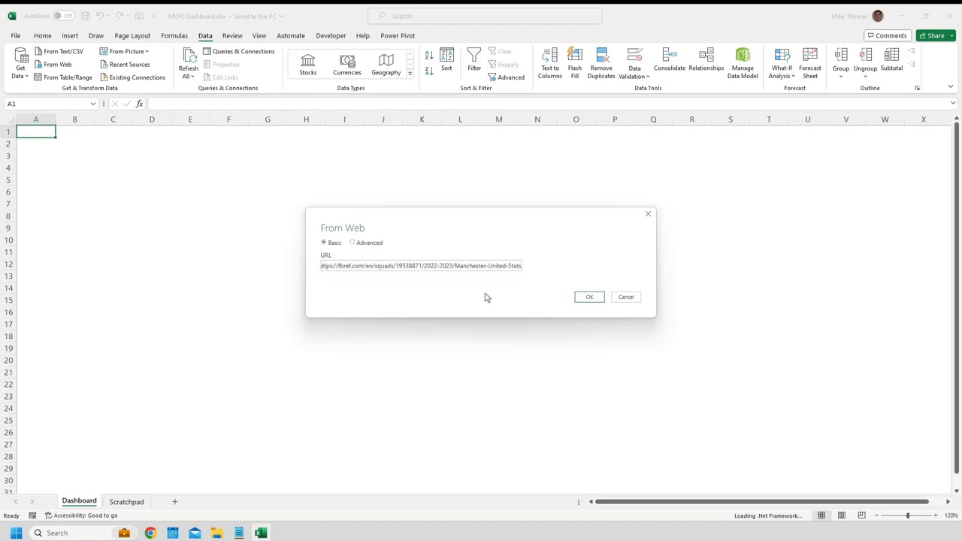
pyautogui.click(590, 298)
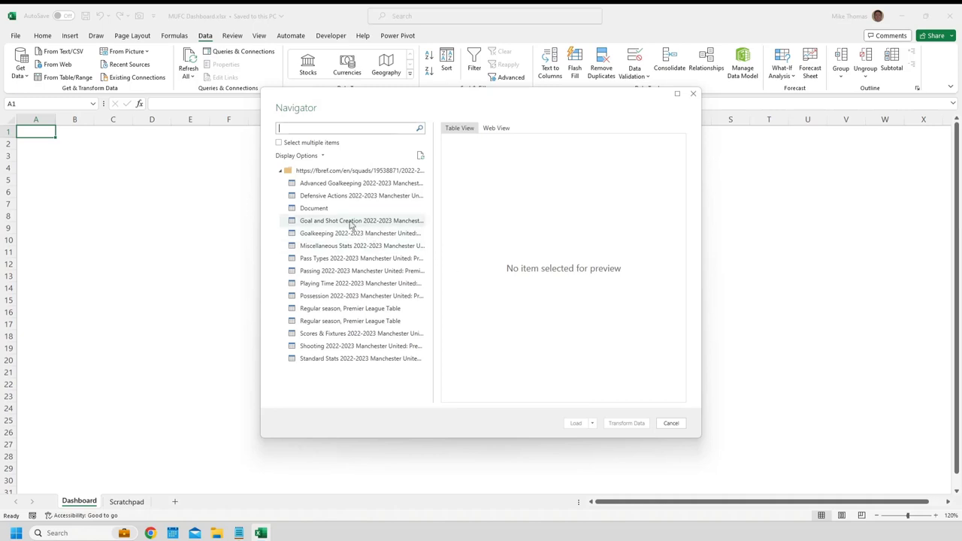
# Preview the Defensive Actions and Pass Types tables, and select the Scores & Fixtures 2022-2023 Manchester United table for import.
pyautogui.click(324, 197)
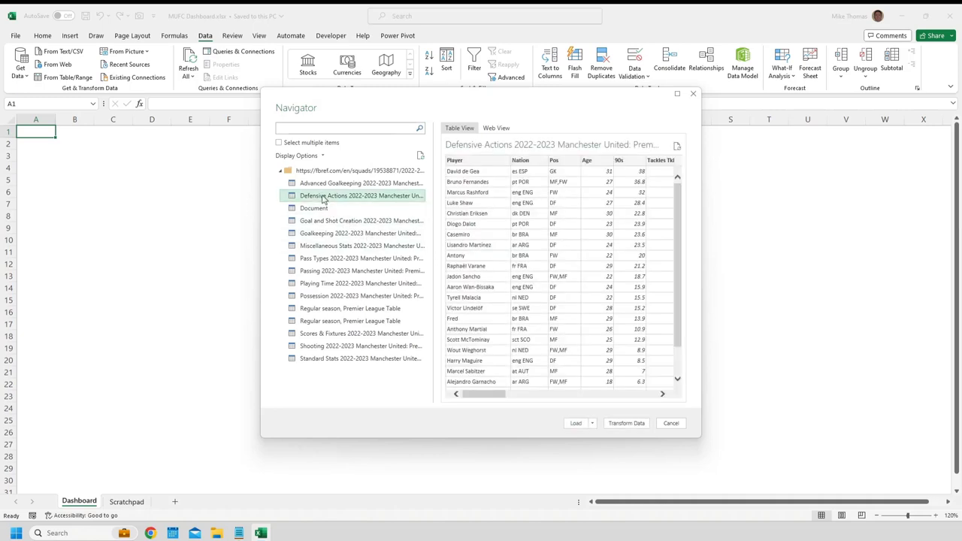
pyautogui.click(335, 258)
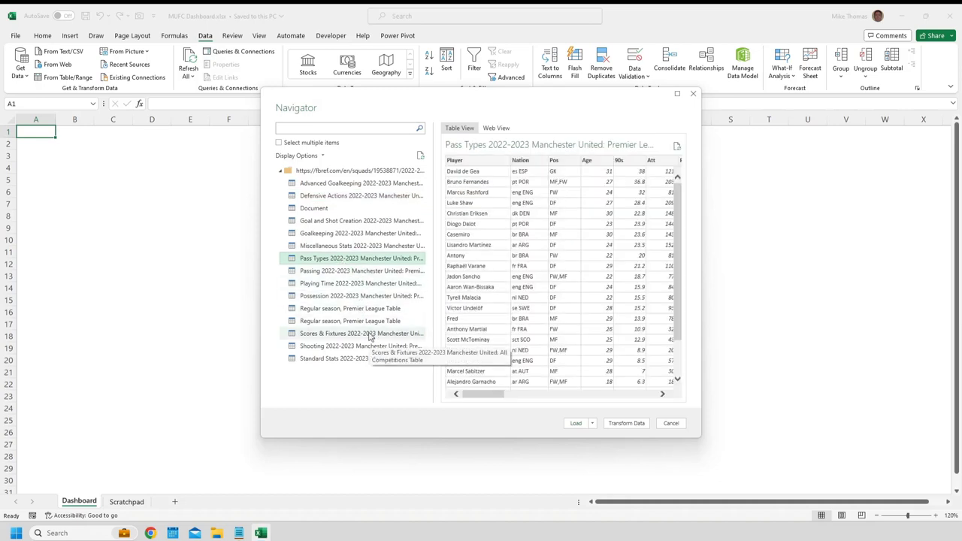
pyautogui.click(369, 335)
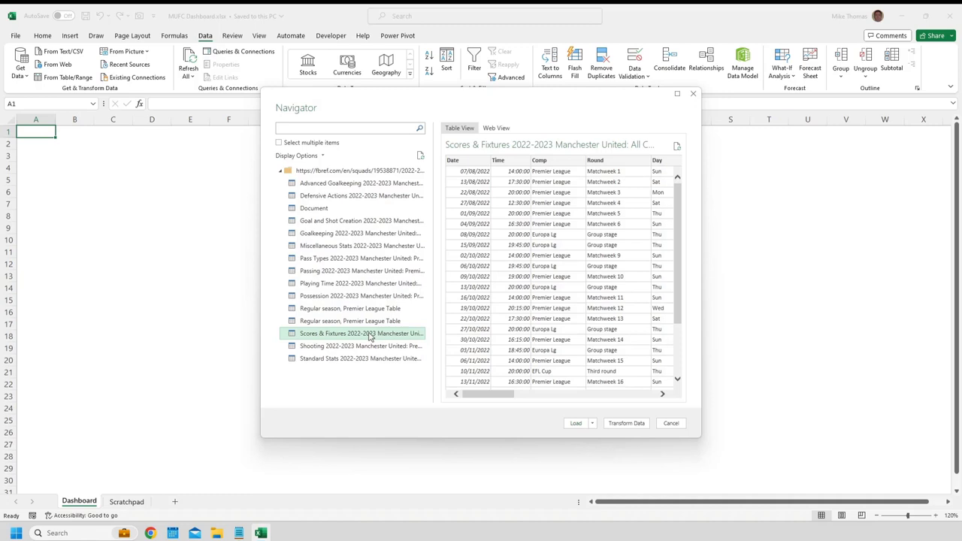
# Load the Scores & Fixtures table as a connection only and add it to the Data Model.
pyautogui.click(593, 424)
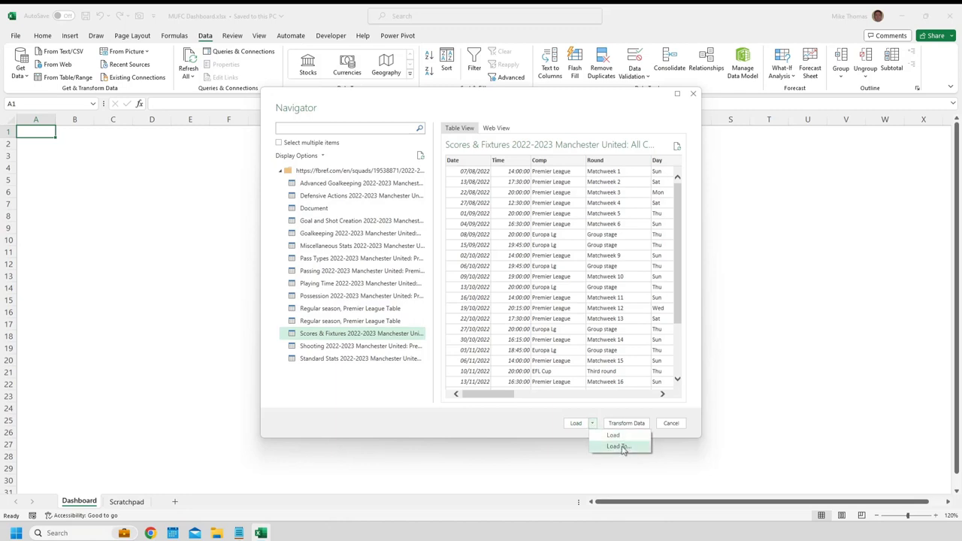
pyautogui.click(618, 446)
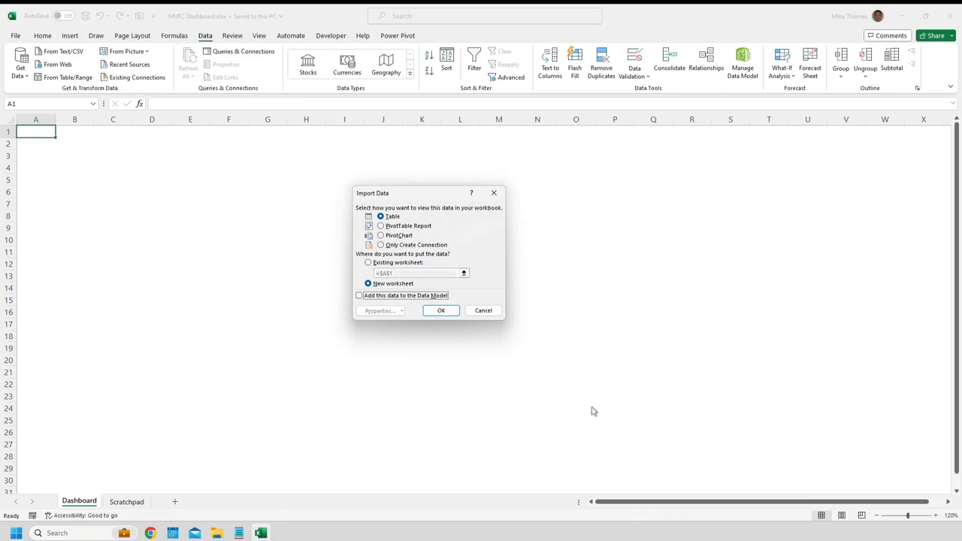
pyautogui.click(440, 247)
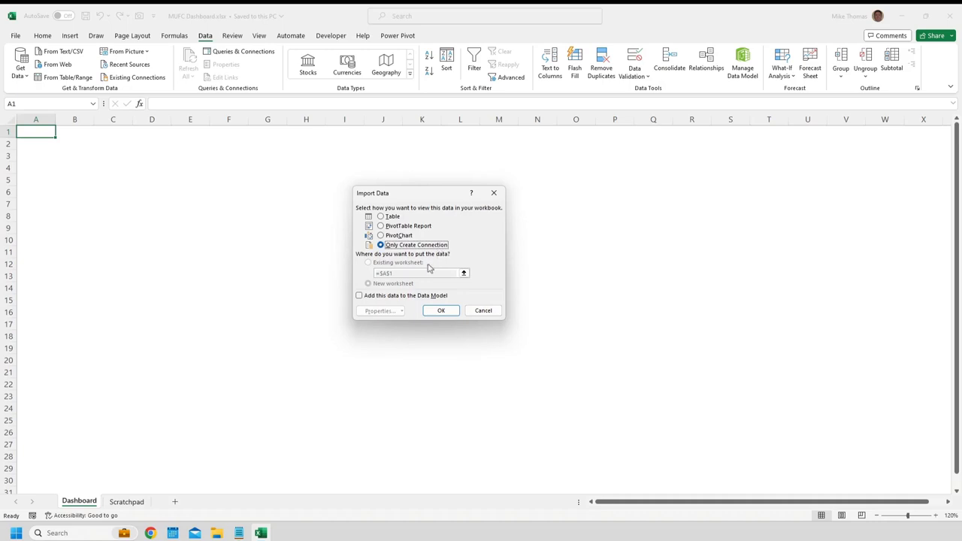
pyautogui.click(403, 298)
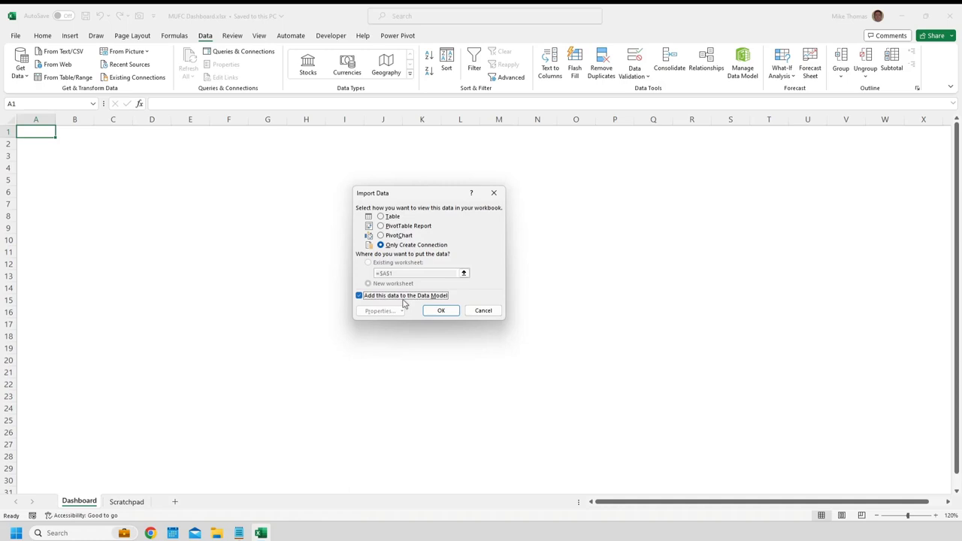
pyautogui.click(440, 311)
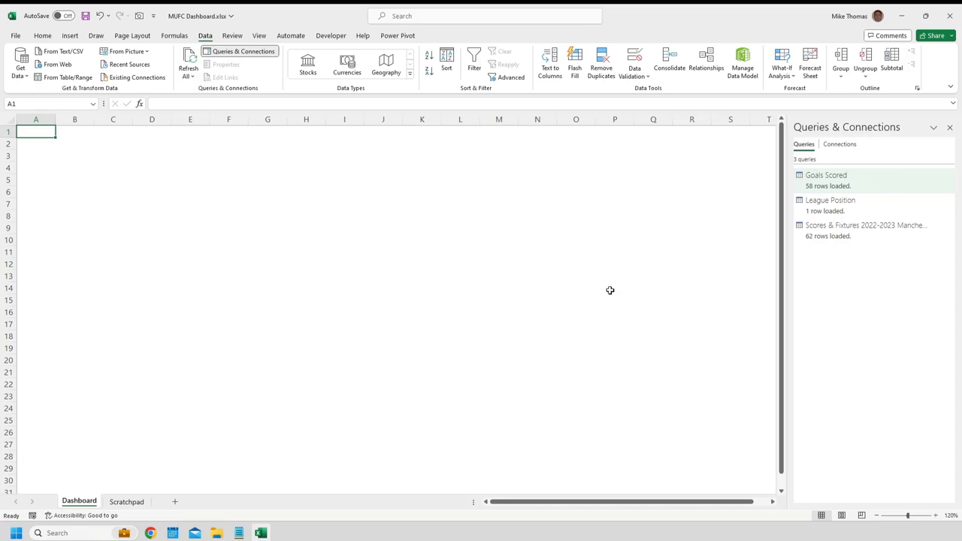
# Rename the Scores & Fixtures query to Match Details and accept recreating its Data Model table.
pyautogui.rightClick(838, 239)
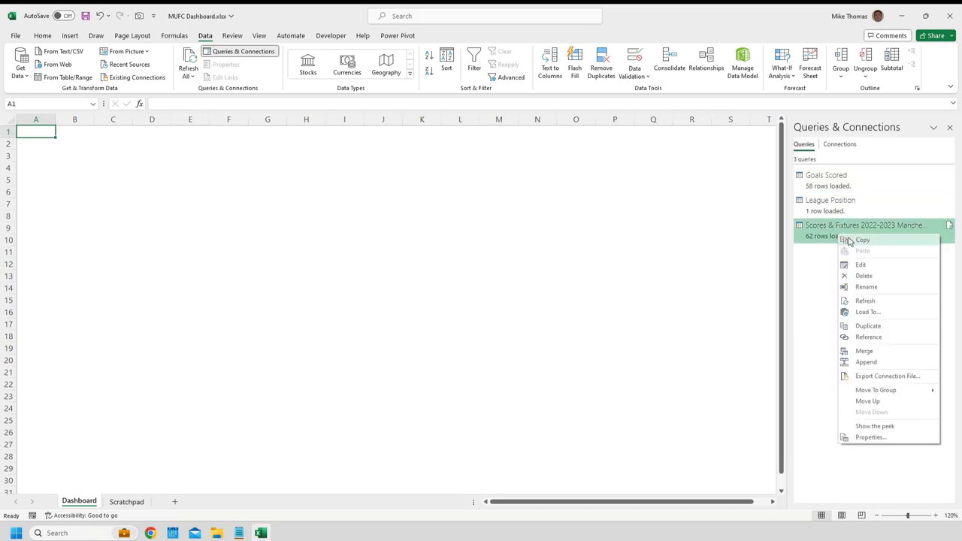
pyautogui.click(866, 288)
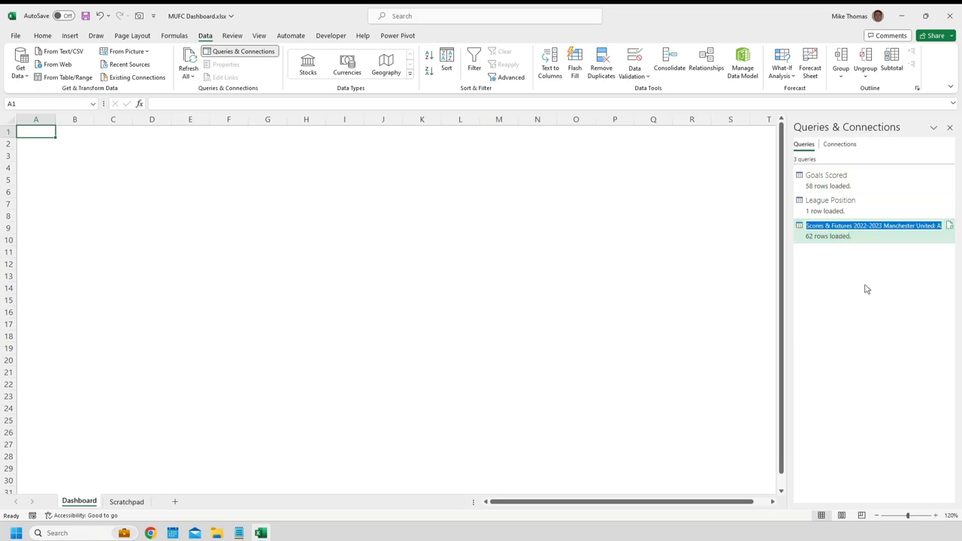
pyautogui.write('Match De')
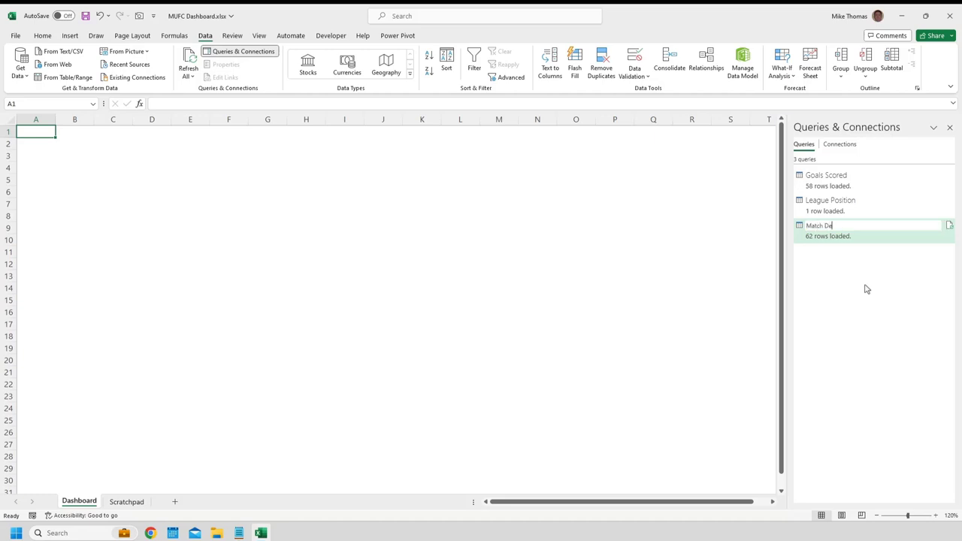
pyautogui.write('tails')
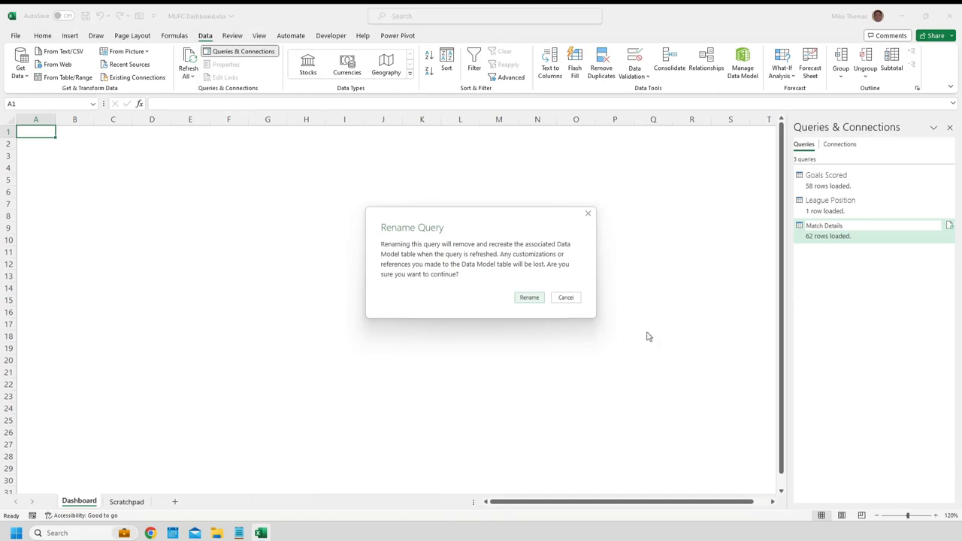
pyautogui.click(530, 298)
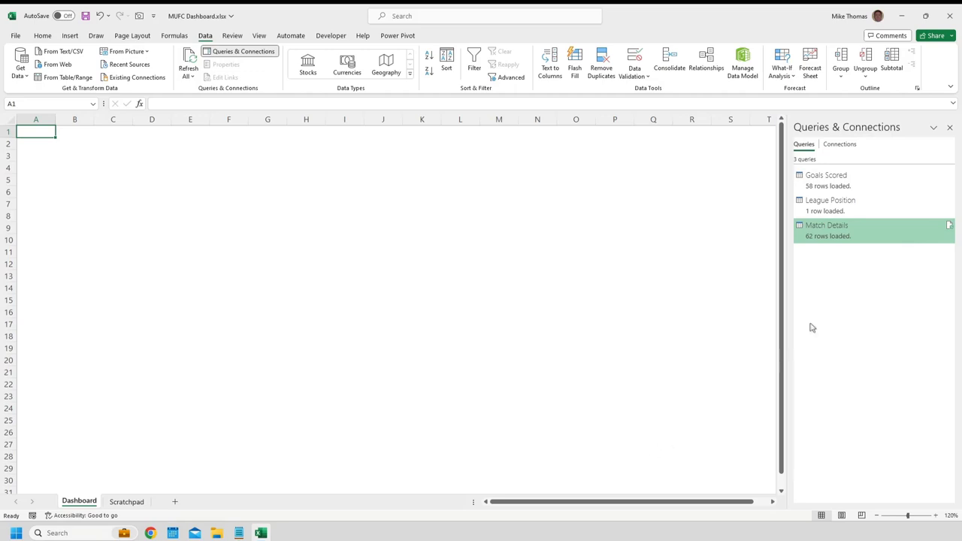
# Close the list of queries and connections, reopening it once to review the queries before closing it again.
pyautogui.click(949, 131)
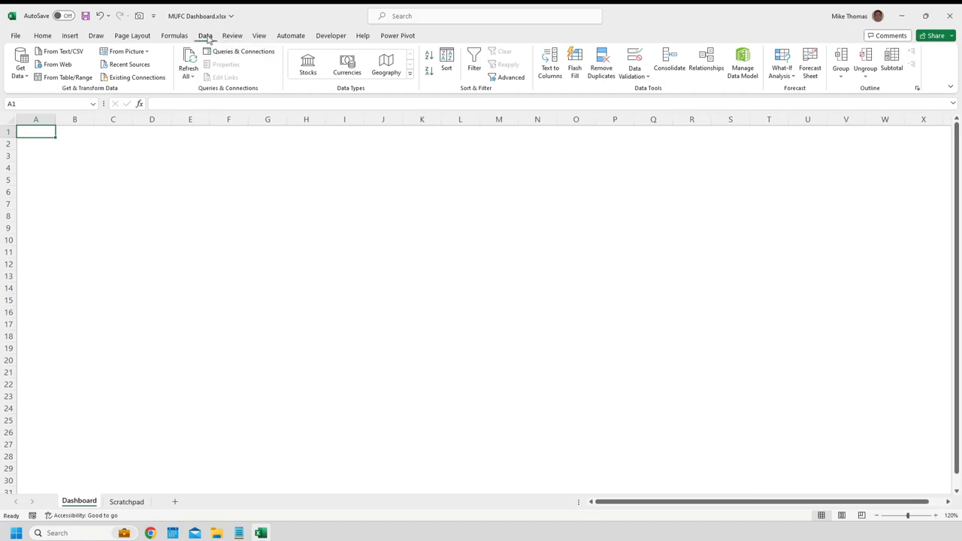
pyautogui.click(225, 51)
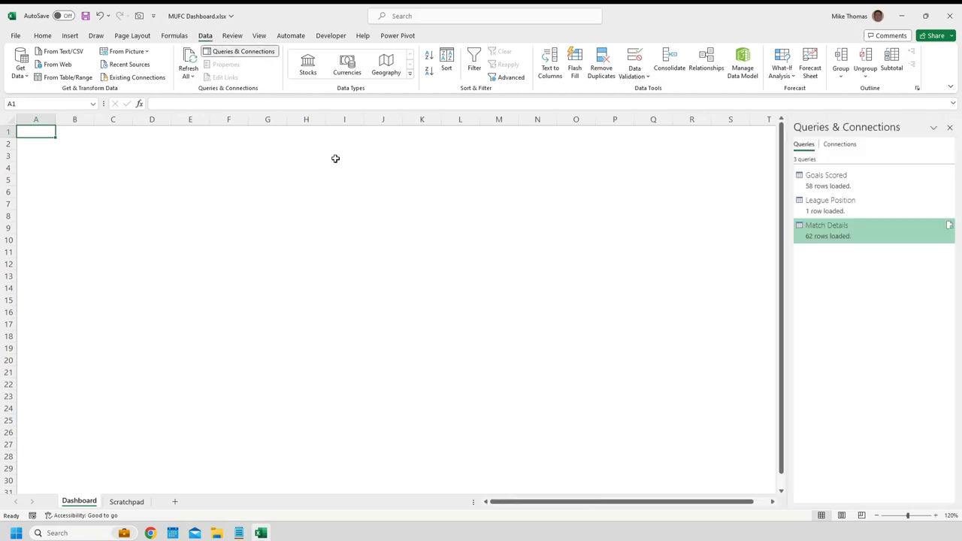
pyautogui.click(949, 130)
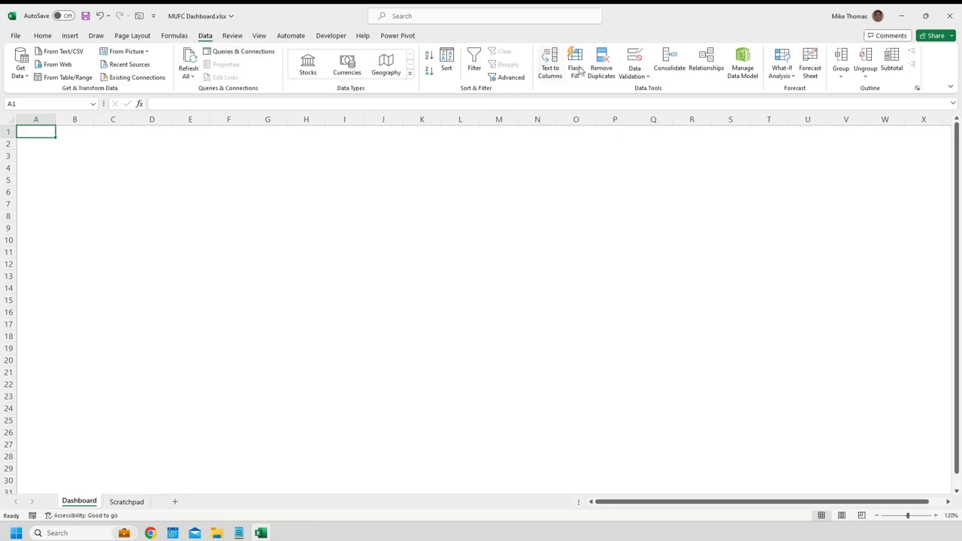
# Open the data model and examine the Match Details table alongside the Goals Scored table.
pyautogui.click(744, 65)
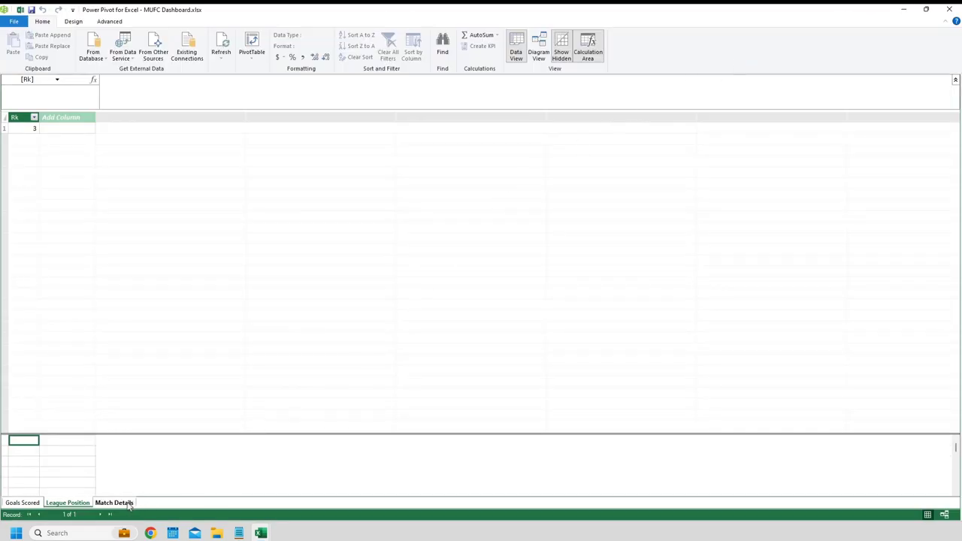
pyautogui.click(128, 505)
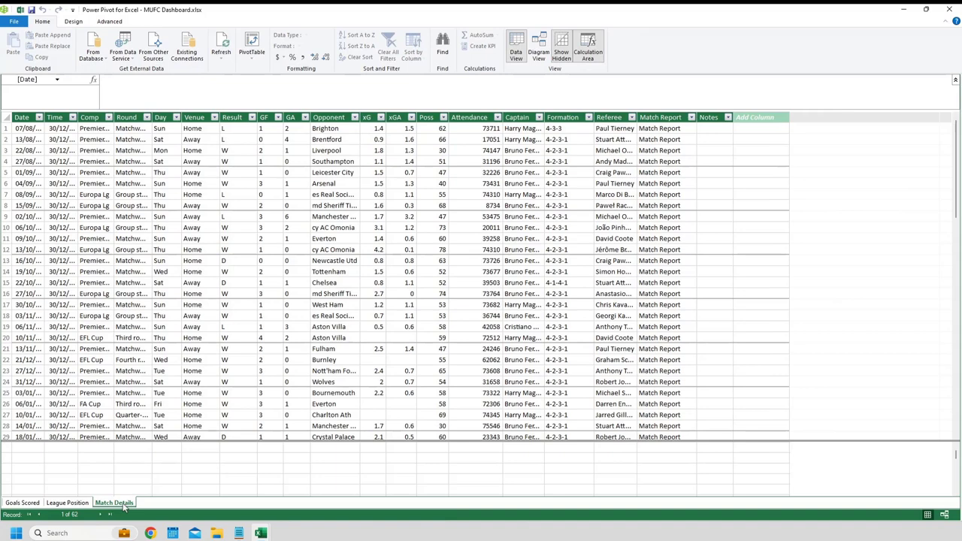
pyautogui.click(34, 504)
pyautogui.click(113, 503)
# Compare the Date column of the Match Details table with the Date column of the Goals Scored table.
pyautogui.click(32, 118)
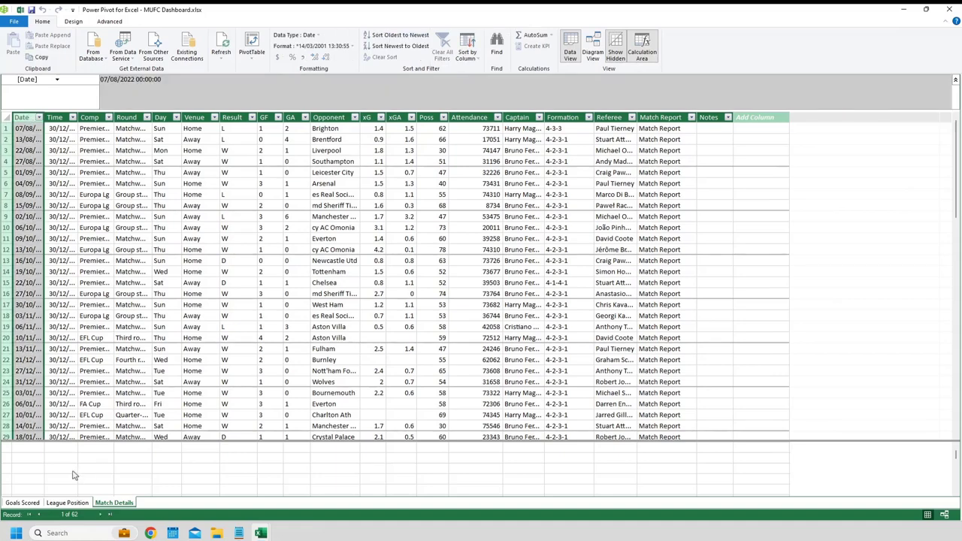
pyautogui.click(31, 504)
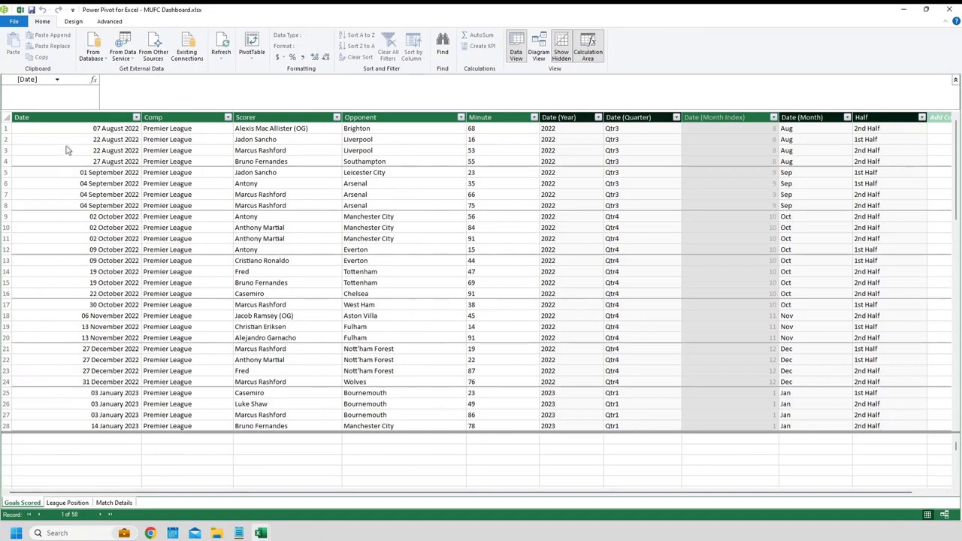
pyautogui.click(69, 116)
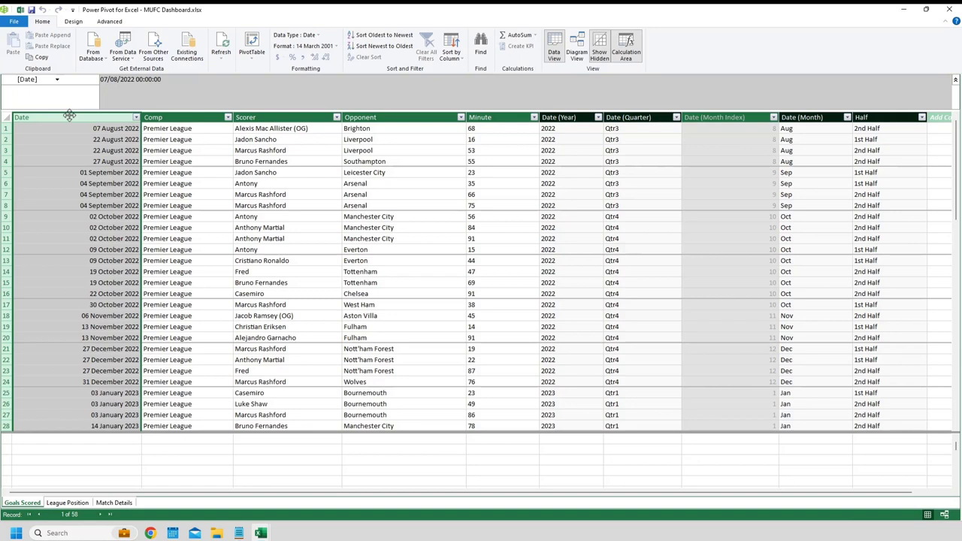
pyautogui.hotkey('ctrl', 'Down')
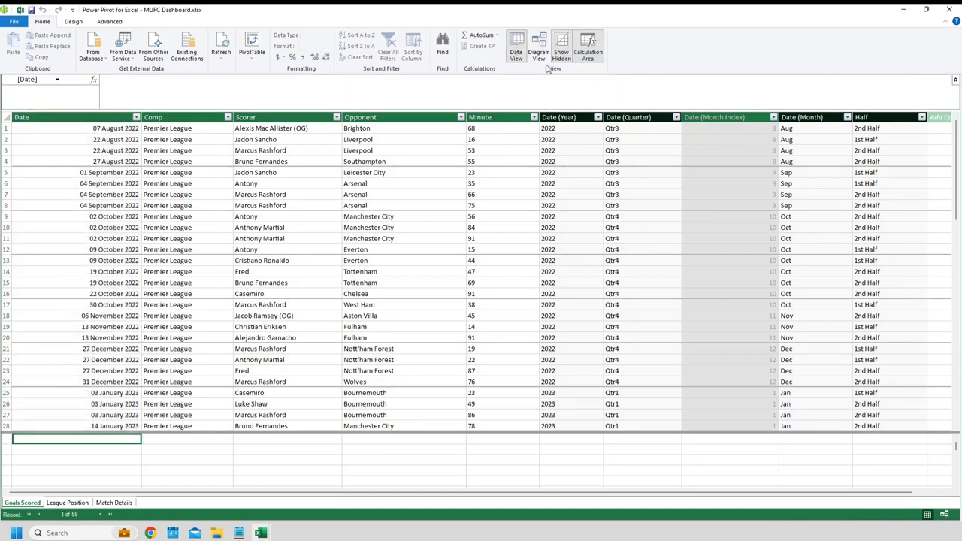
# Display the data model as a diagram of its tables, checking the data grid once in between.
pyautogui.click(541, 55)
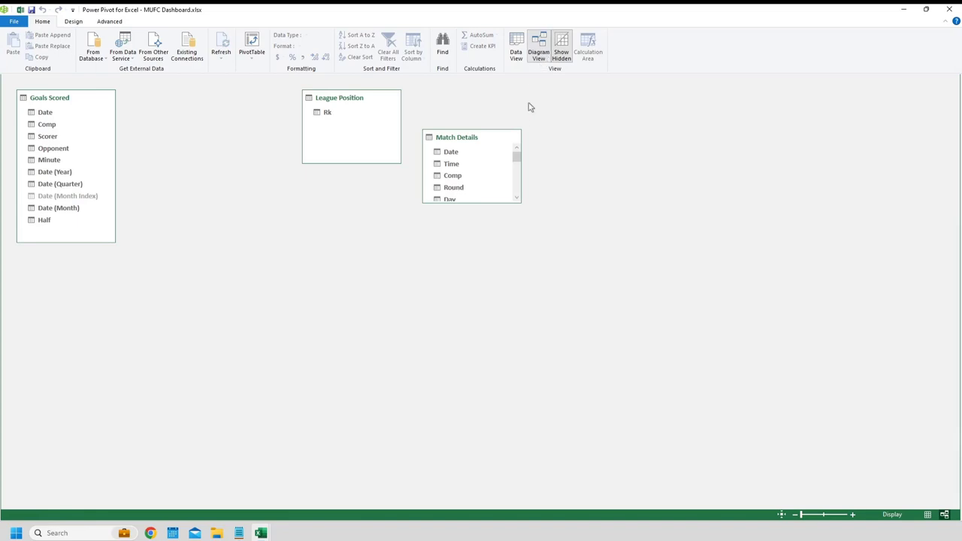
pyautogui.click(517, 51)
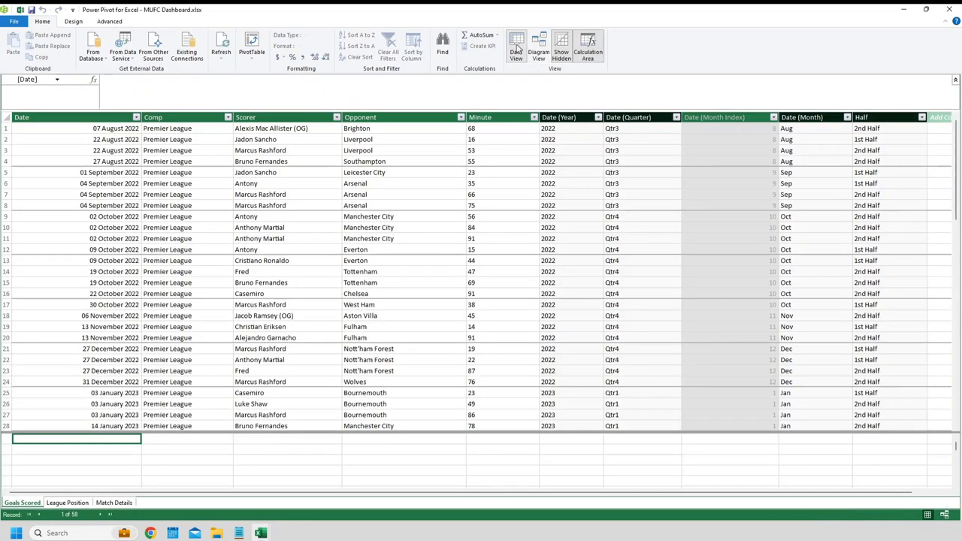
pyautogui.click(538, 53)
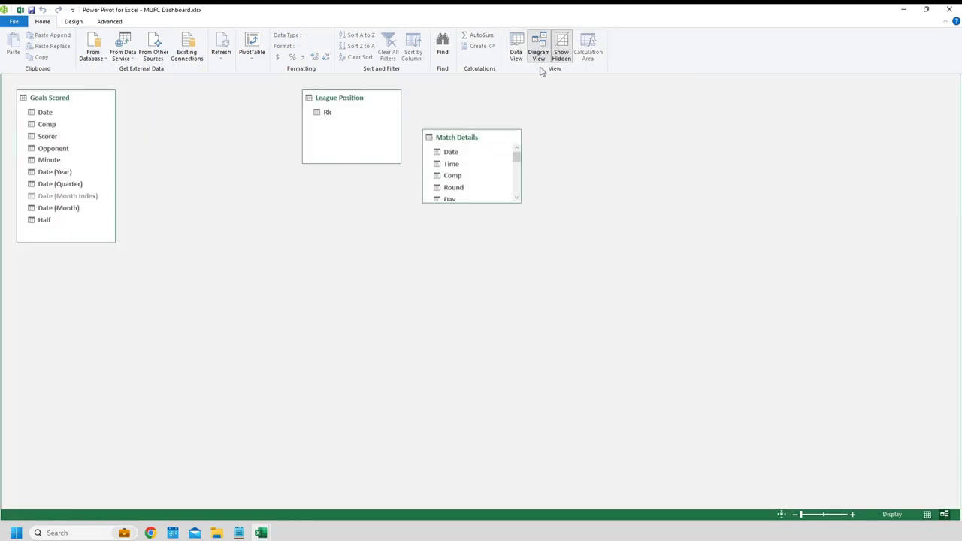
# Enlarge the Match Details table in the diagram, relate the Goals Scored Date field to its Date field, and close the data model.
pyautogui.moveTo(489, 202); pyautogui.dragTo(489, 402)
pyautogui.click(71, 117)
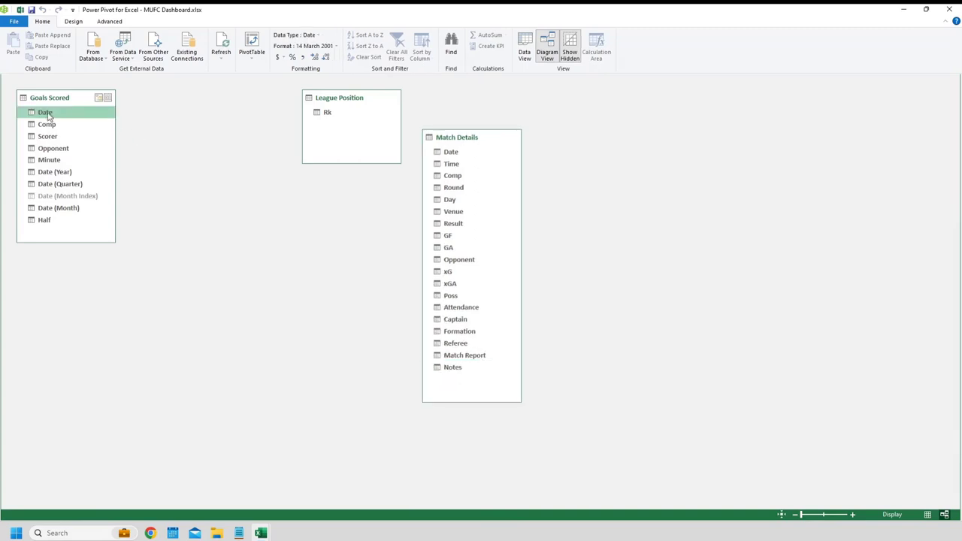
pyautogui.moveTo(47, 115); pyautogui.dragTo(455, 154)
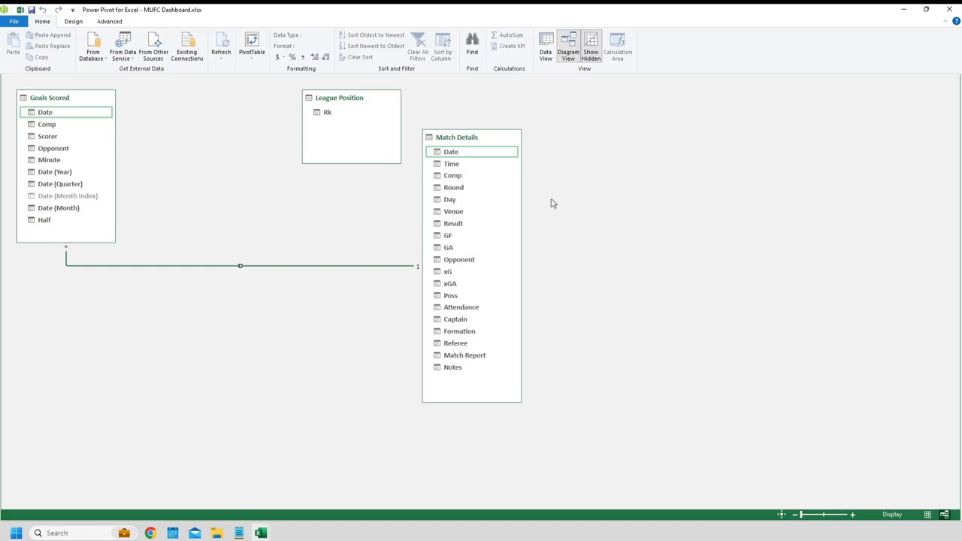
pyautogui.click(950, 10)
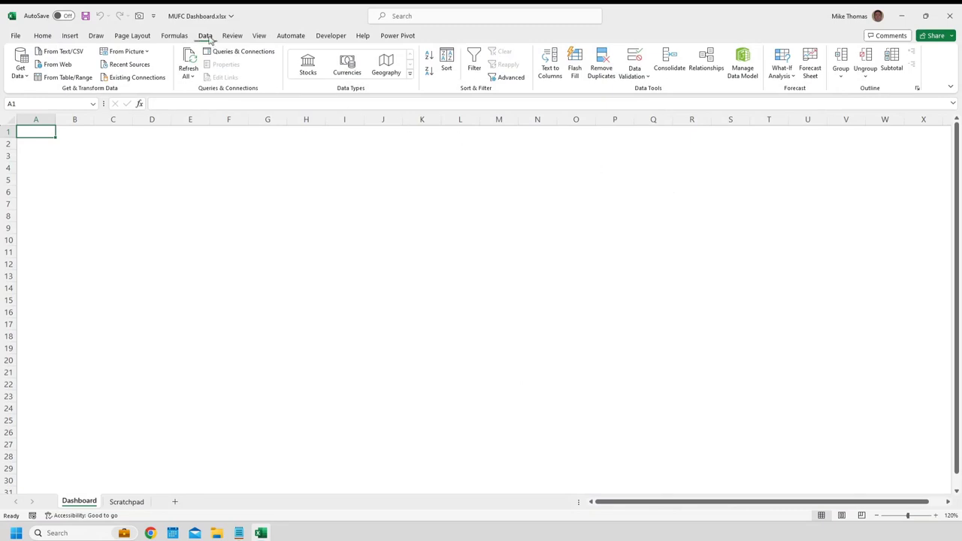
# Open the Match Details query in the Power Query Editor and filter its Comp column to Premier League only.
pyautogui.click(20, 70)
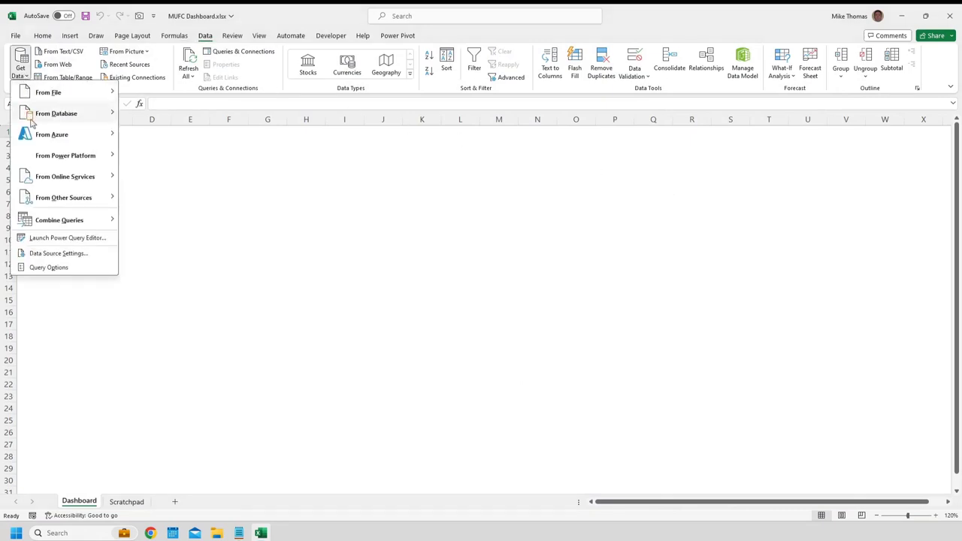
pyautogui.click(57, 238)
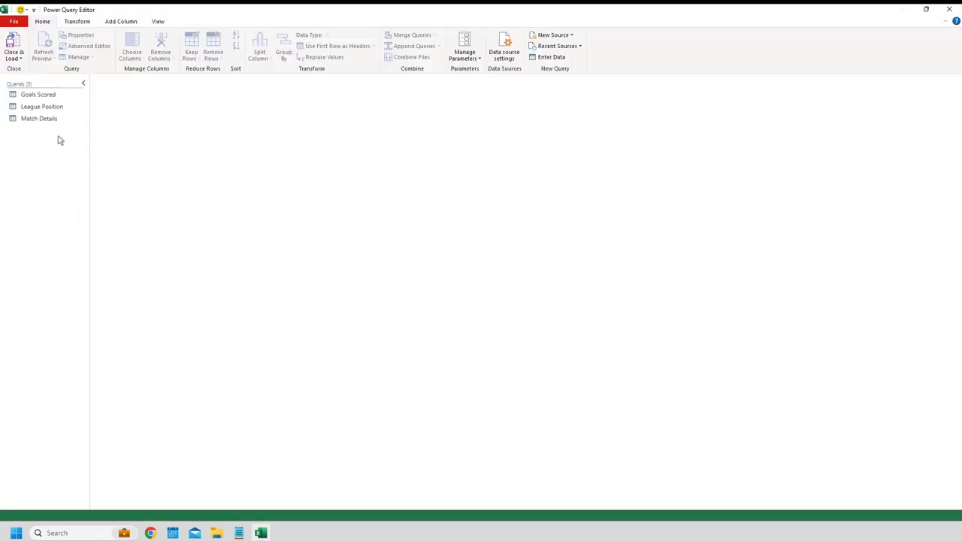
pyautogui.click(47, 121)
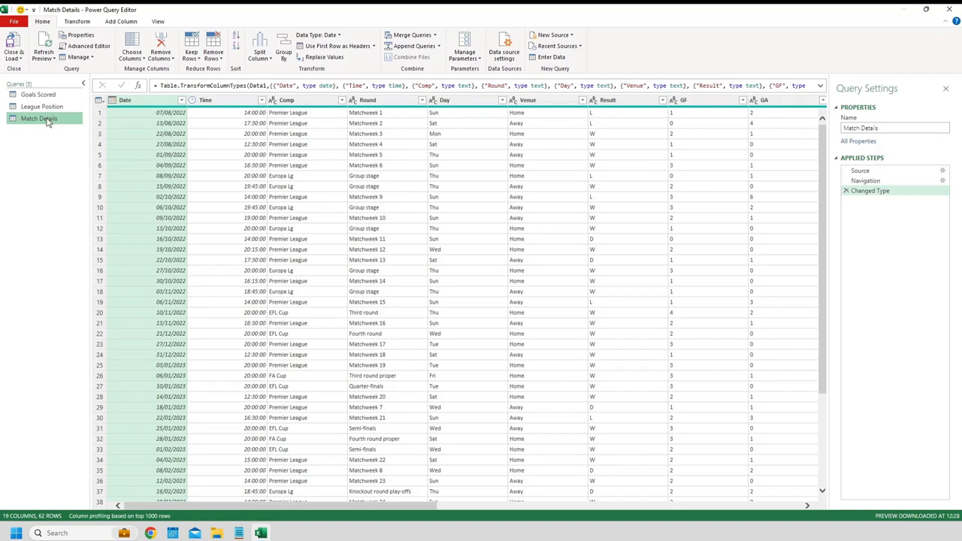
pyautogui.click(343, 102)
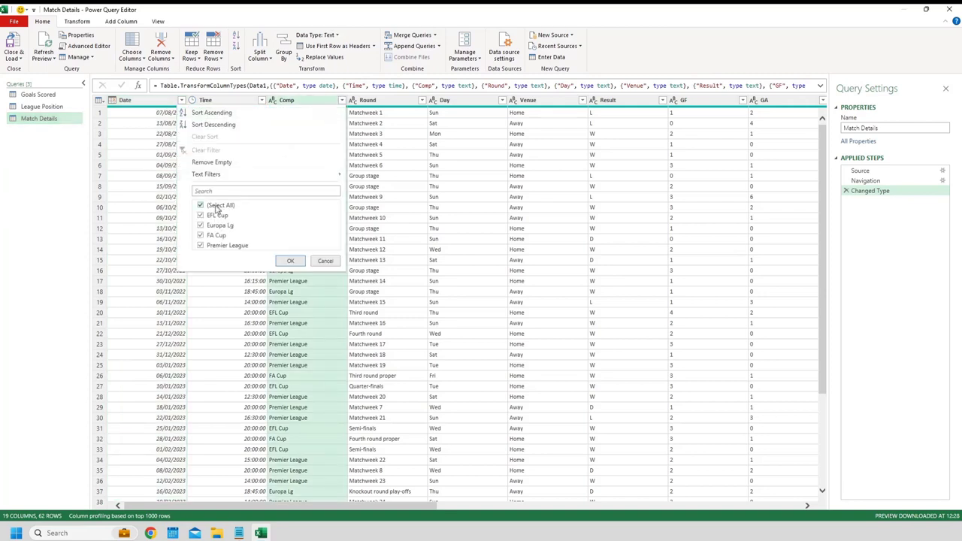
pyautogui.click(205, 209)
pyautogui.click(201, 246)
pyautogui.click(291, 260)
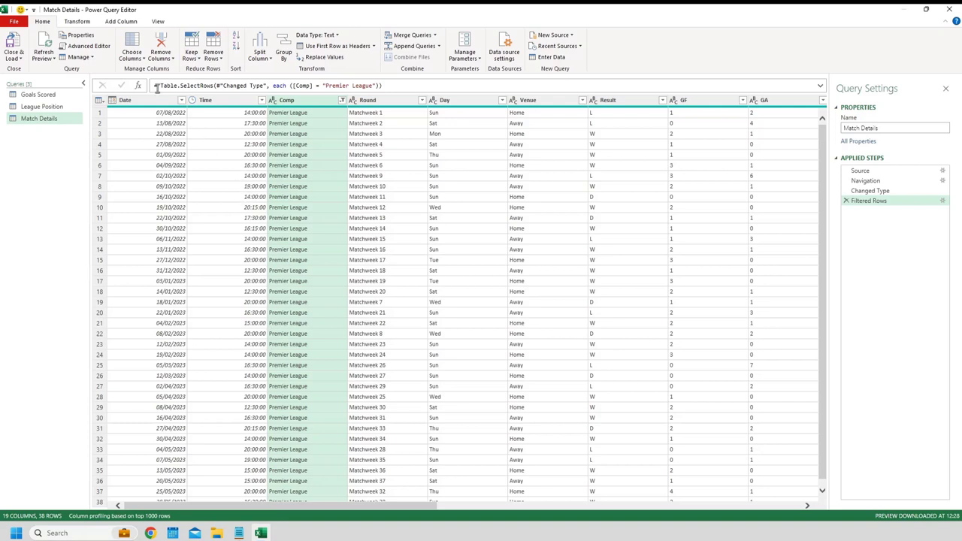
# Keep only the Date, Venue, Result, GF, GA, Opponent and Attendance columns in the Match Details query.
pyautogui.click(131, 45)
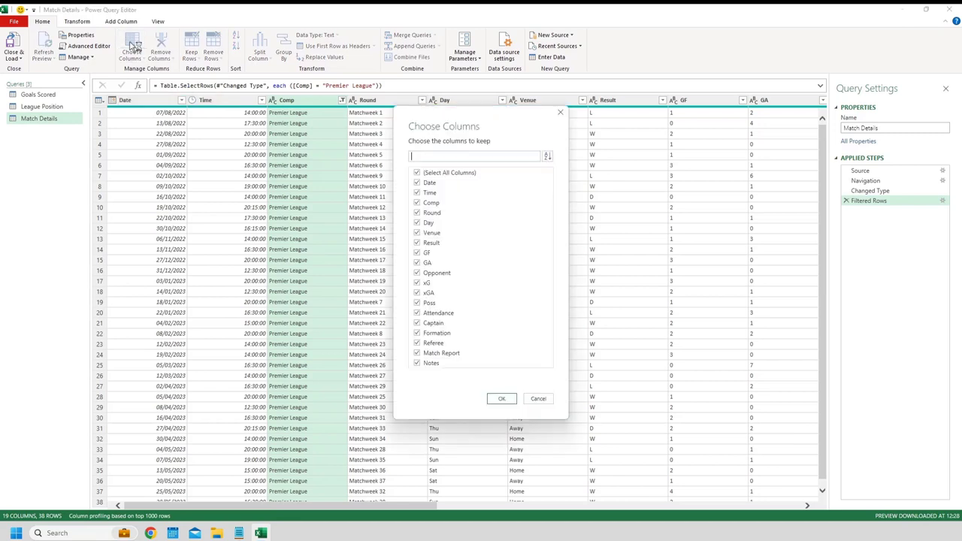
pyautogui.click(418, 173)
pyautogui.click(418, 184)
pyautogui.click(419, 234)
pyautogui.click(418, 244)
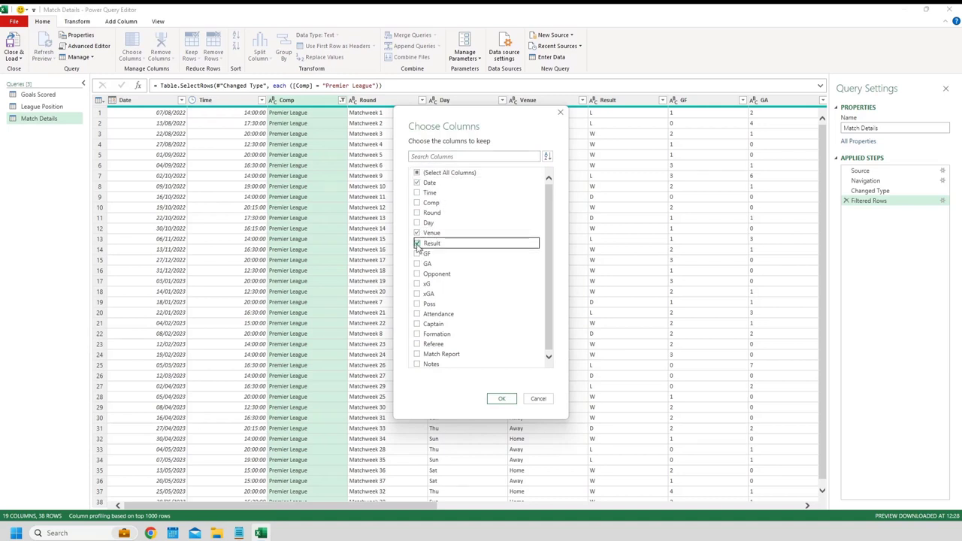
pyautogui.click(418, 254)
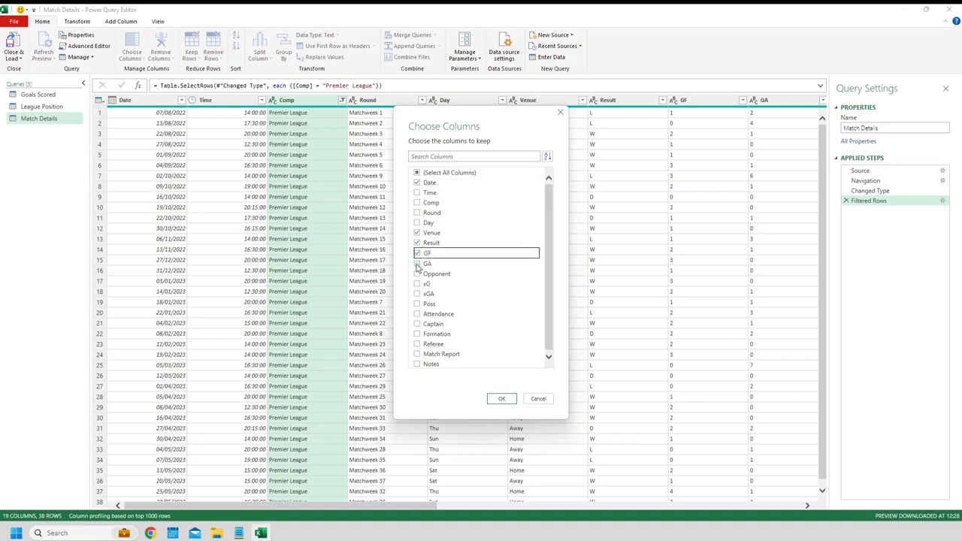
pyautogui.click(418, 265)
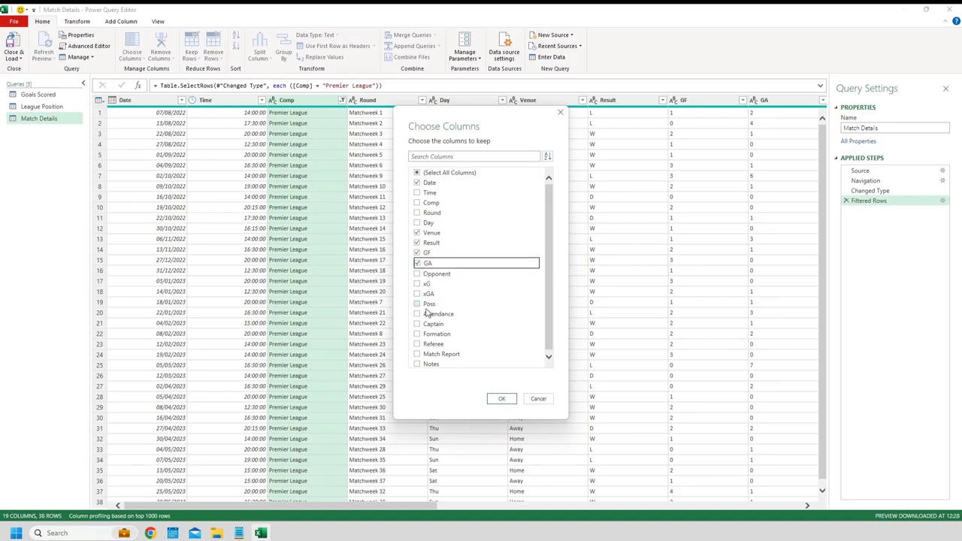
pyautogui.click(418, 275)
pyautogui.click(418, 314)
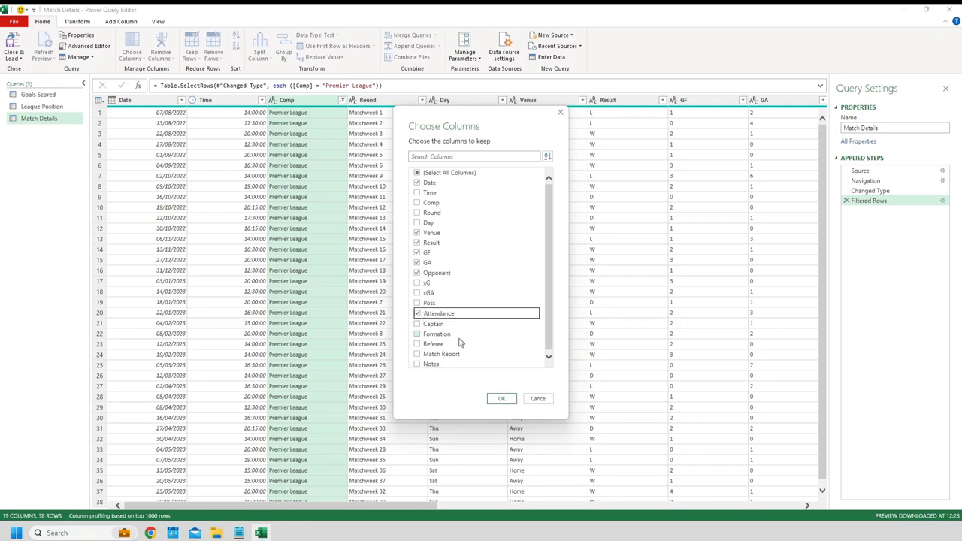
pyautogui.click(501, 399)
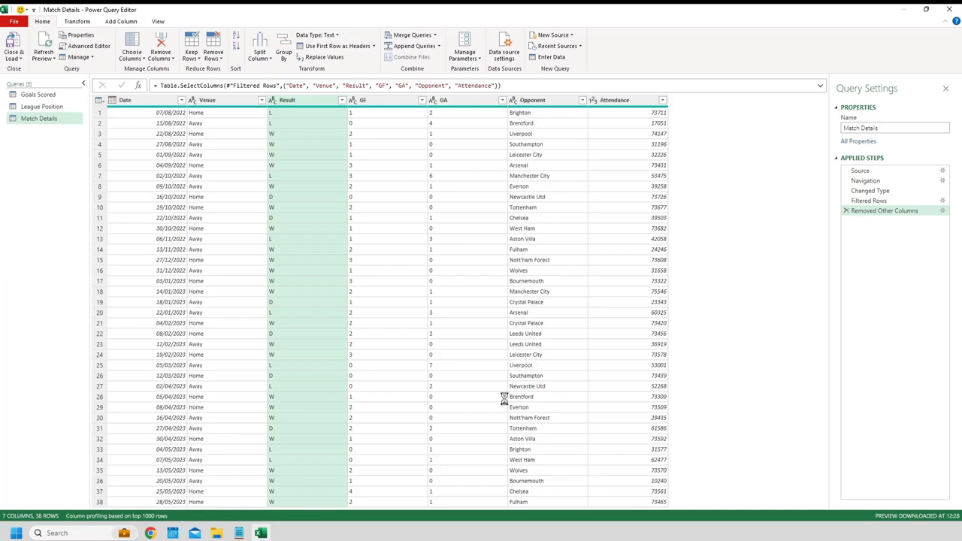
# Change the GF and GA columns to the Whole Number data type, and load the edited queries back into the workbook.
pyautogui.click(354, 102)
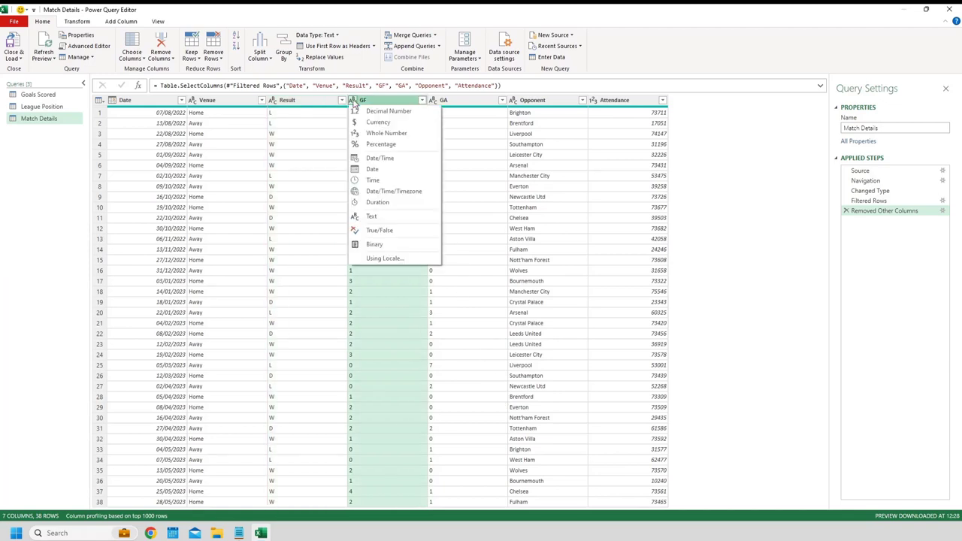
pyautogui.click(386, 134)
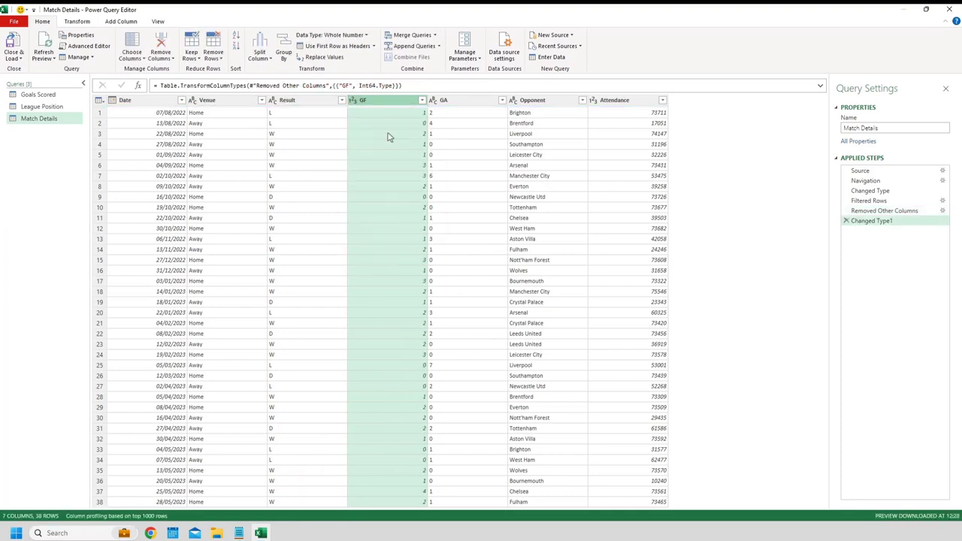
pyautogui.click(433, 101)
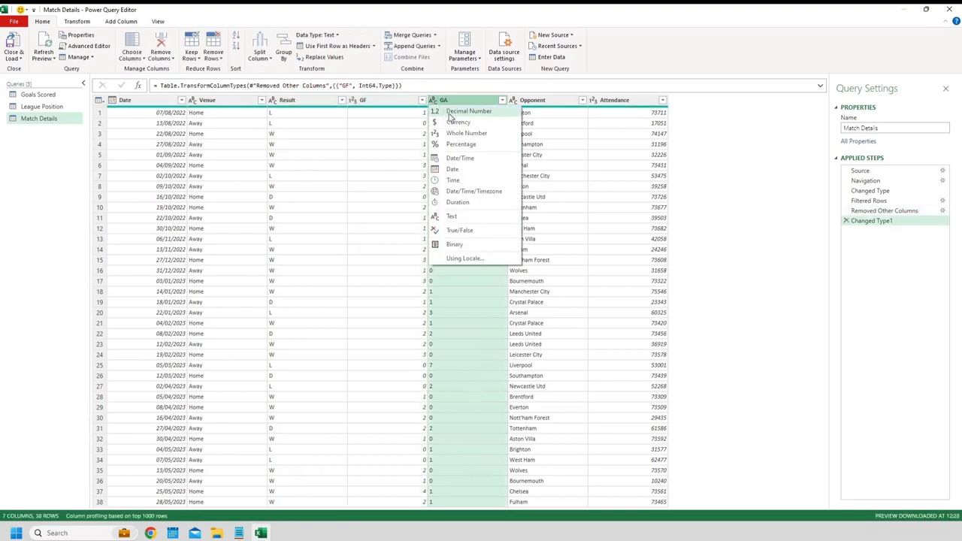
pyautogui.click(456, 133)
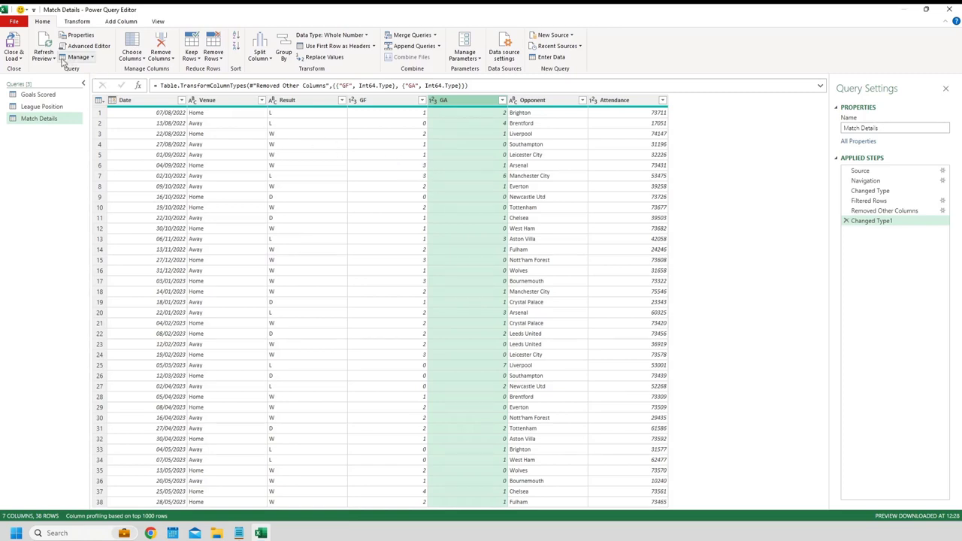
pyautogui.click(13, 45)
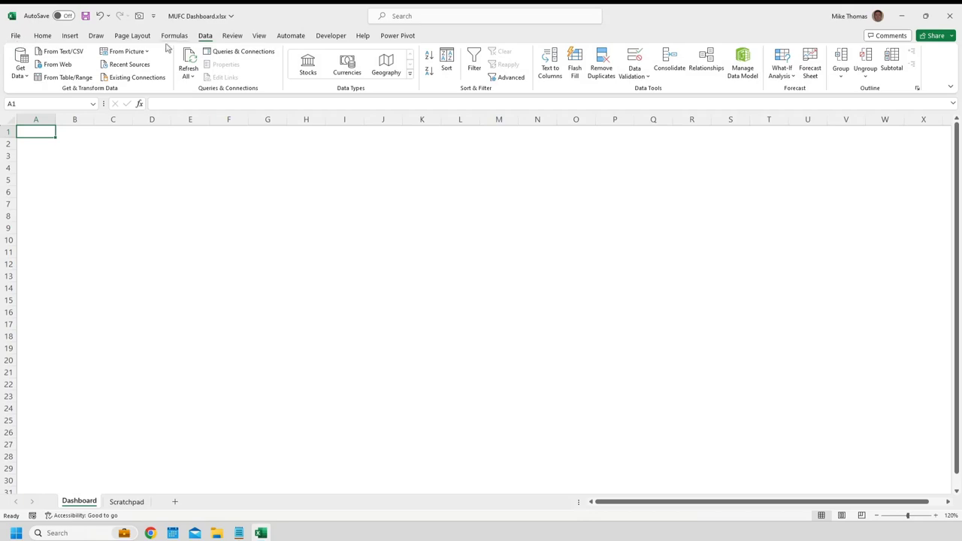
# Review the Match Details table in the data model, and close the data model window.
pyautogui.click(743, 67)
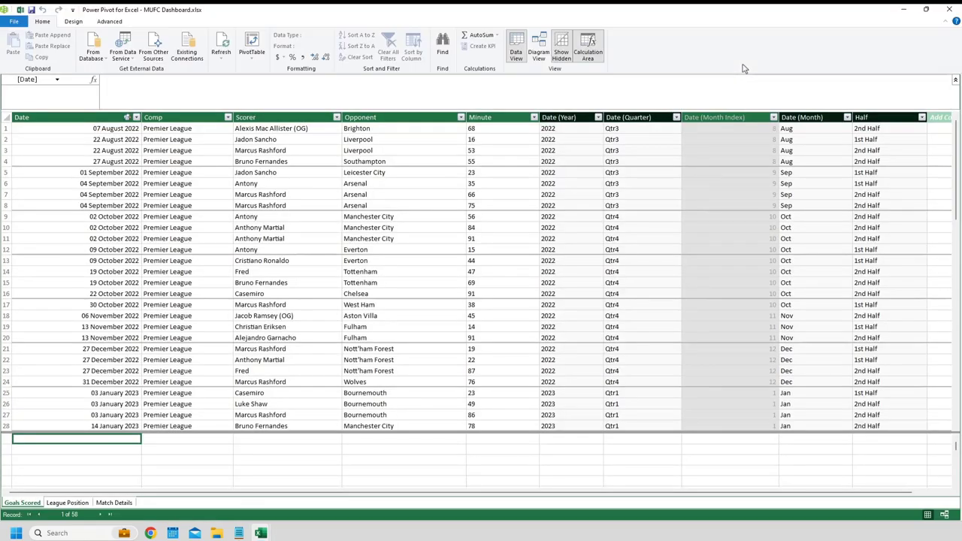
pyautogui.click(113, 503)
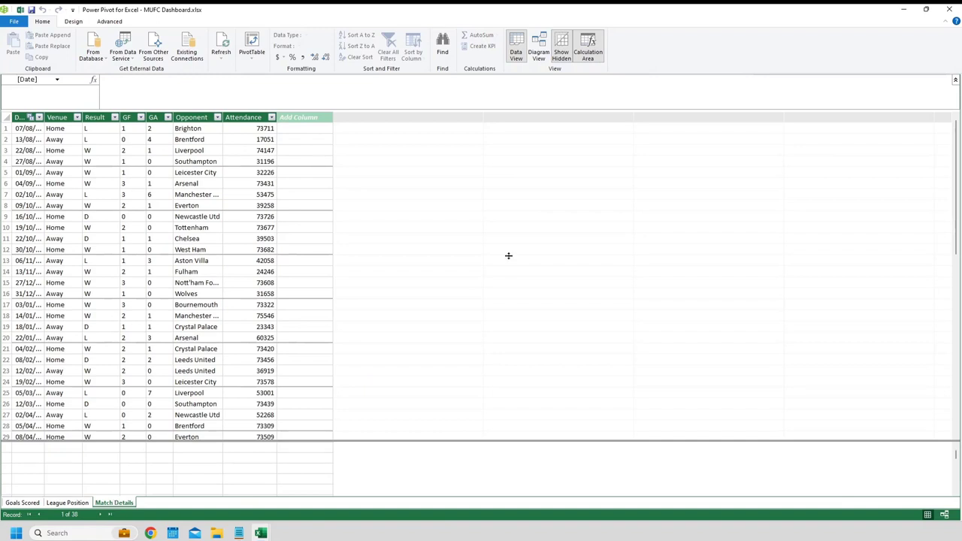
pyautogui.click(948, 9)
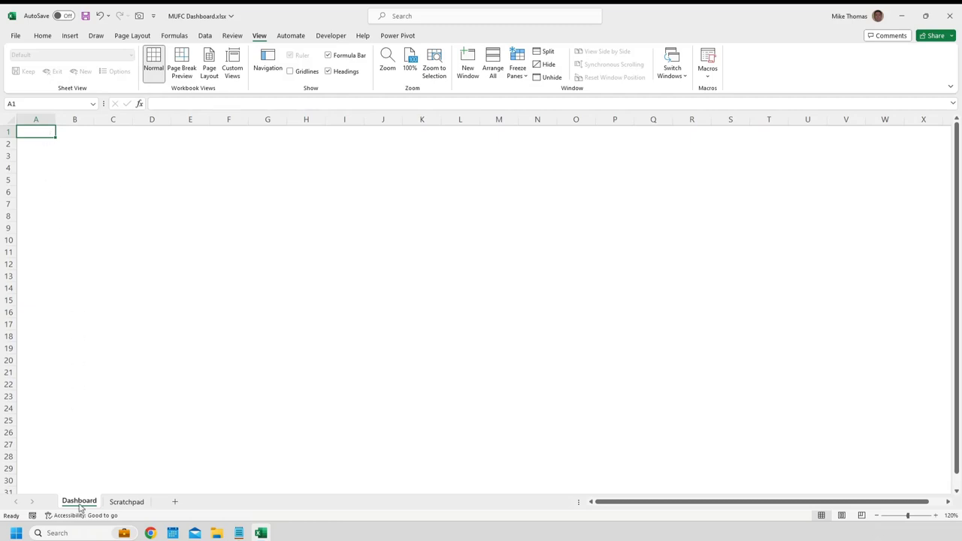
# Examine the Scratchpad sheet's labels, comparing it with the Dashboard sheet.
pyautogui.click(128, 502)
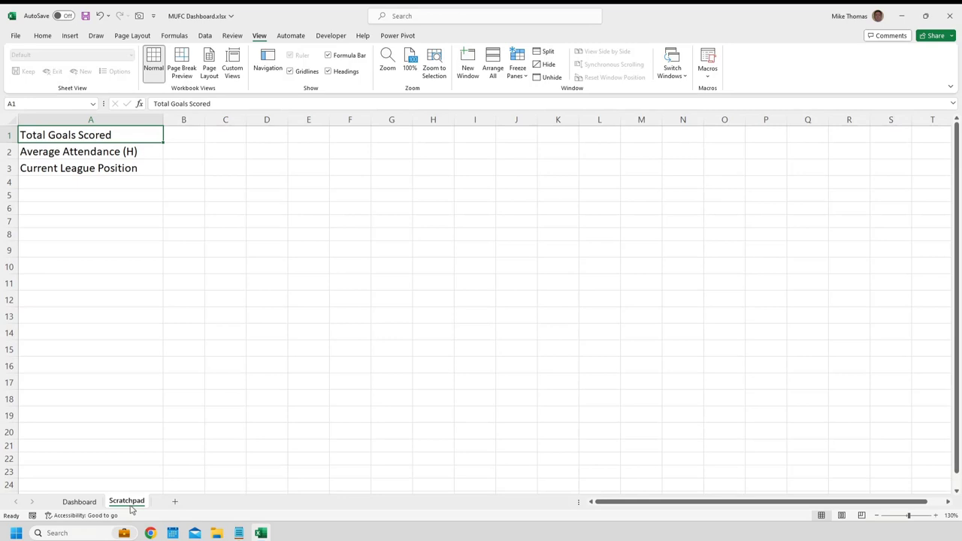
pyautogui.click(93, 502)
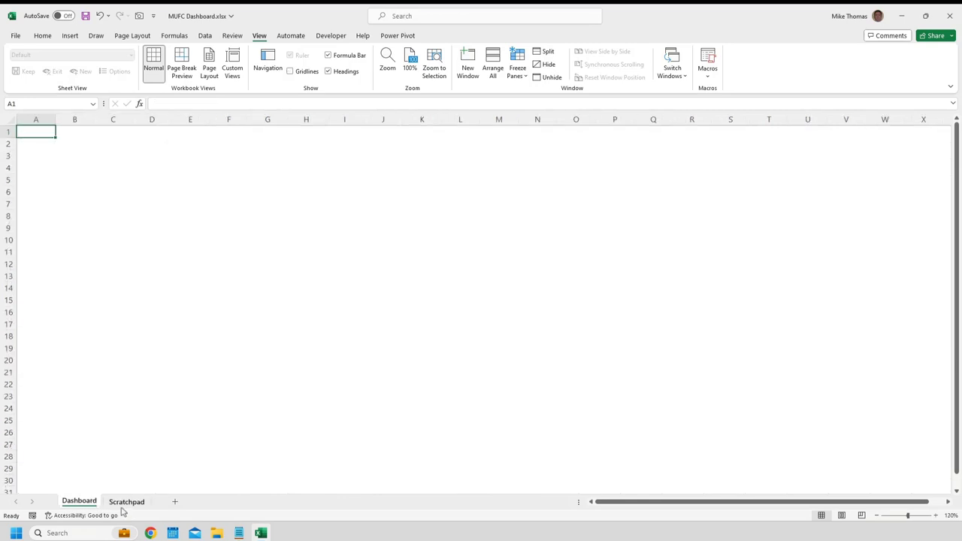
pyautogui.click(124, 506)
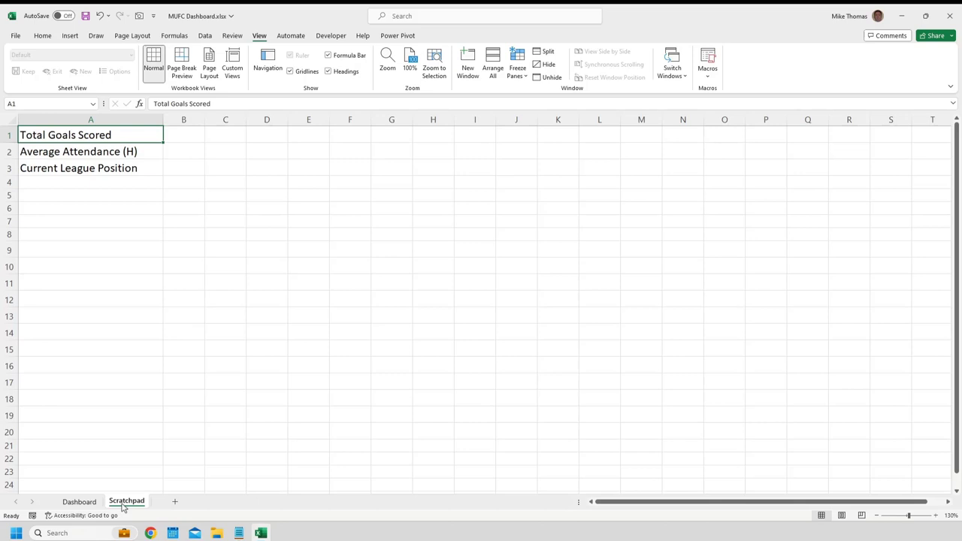
# Show the gridlines on the Dashboard sheet and hide them again.
pyautogui.click(86, 505)
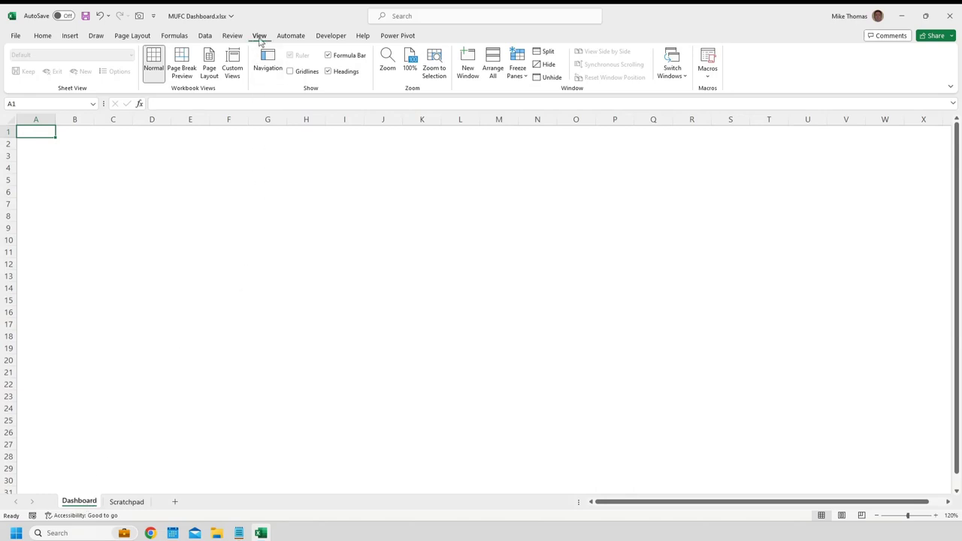
pyautogui.click(290, 71)
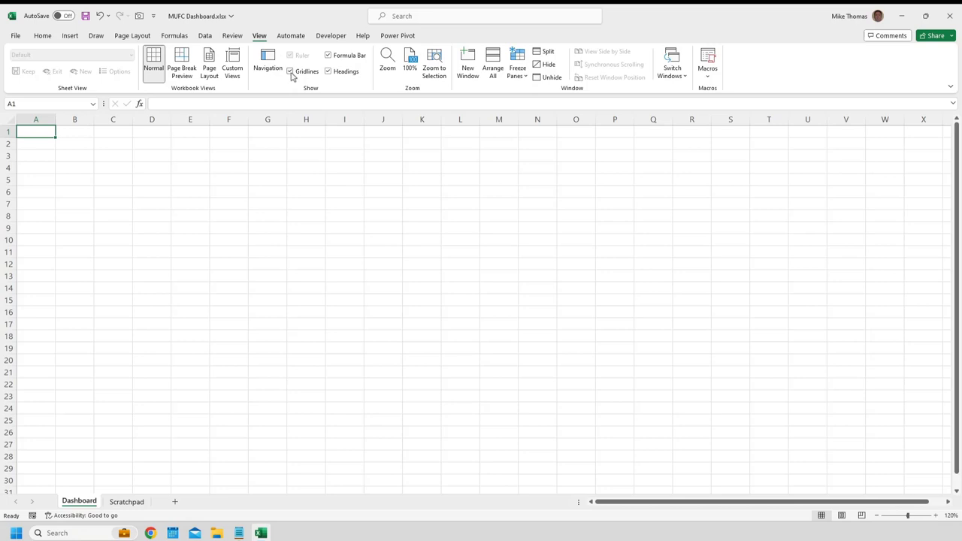
pyautogui.click(291, 70)
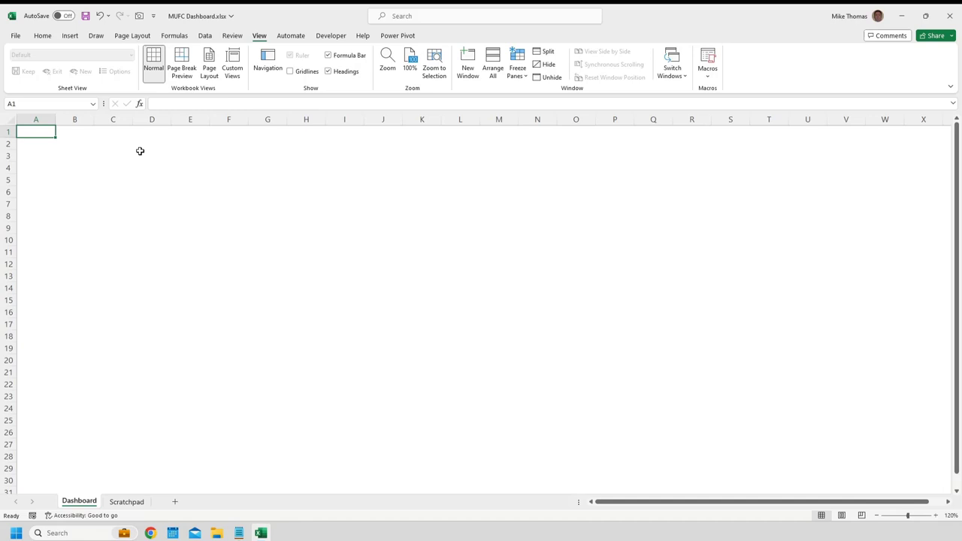
# Insert a rectangle shape measuring 2.54 cm by 2.54 cm on the Dashboard sheet.
pyautogui.click(70, 35)
pyautogui.click(148, 70)
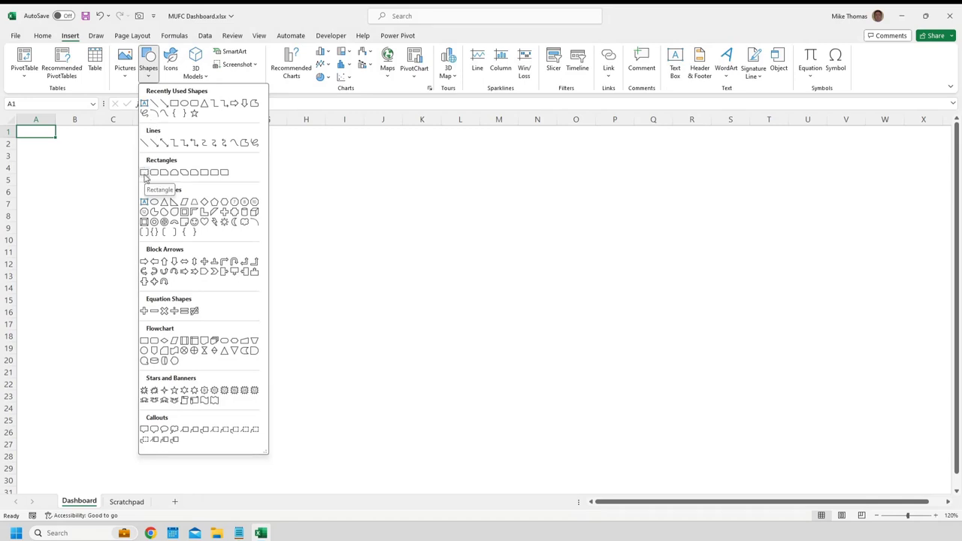
pyautogui.click(144, 173)
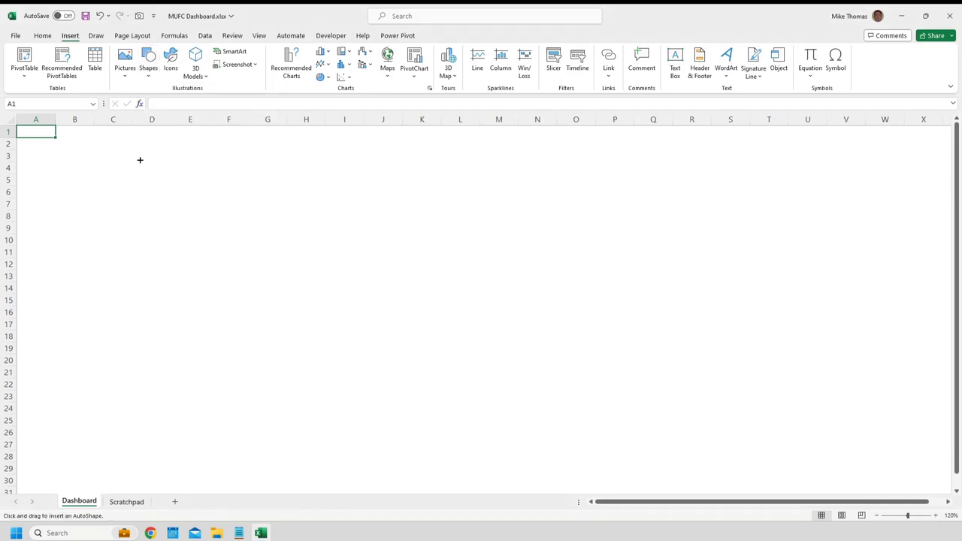
pyautogui.click(140, 159)
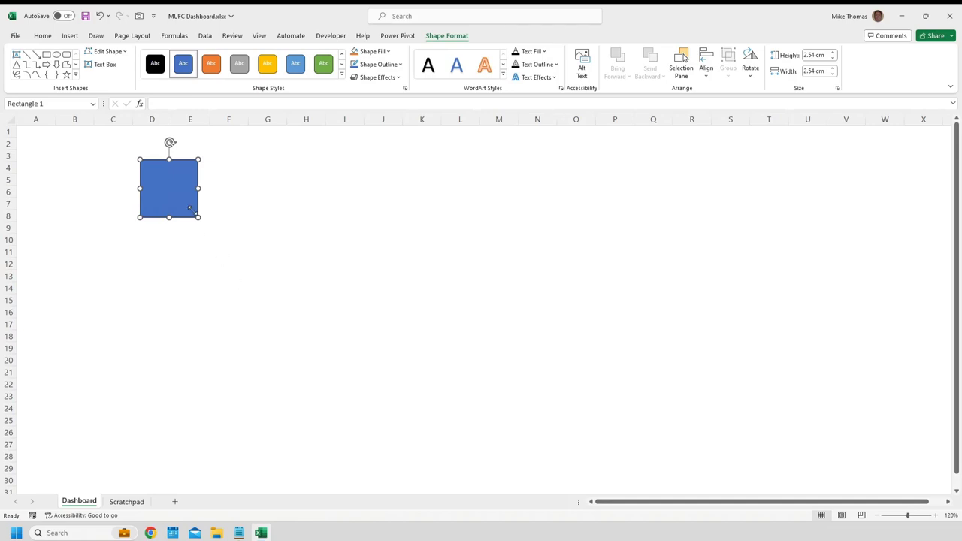
# Move the rectangle to the sheet's upper-left corner and enlarge it to about 43.9 cm wide and 21.1 cm high.
pyautogui.moveTo(176, 191); pyautogui.dragTo(51, 152)
pyautogui.moveTo(74, 182); pyautogui.dragTo(890, 496)
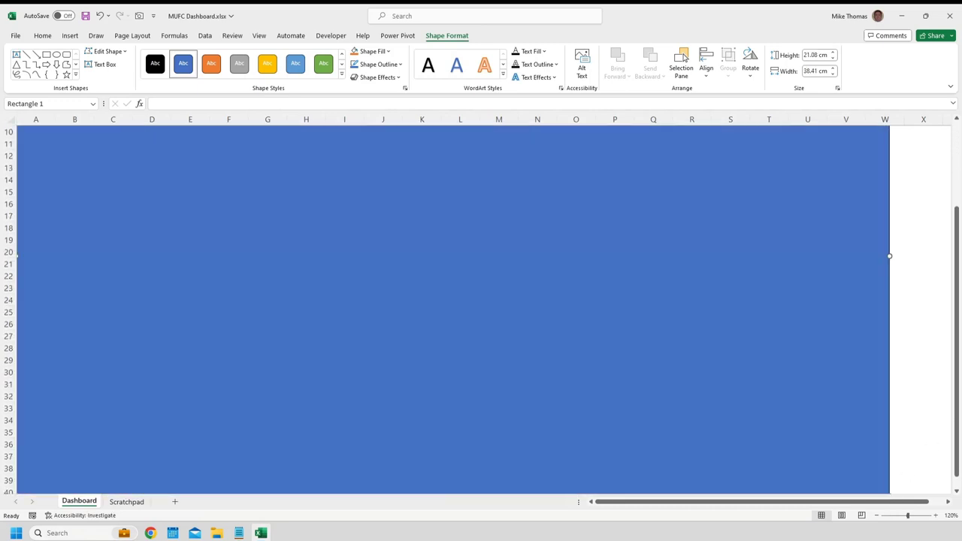
pyautogui.moveTo(889, 256); pyautogui.dragTo(781, 258)
pyautogui.moveTo(752, 501); pyautogui.dragTo(682, 501)
pyautogui.scroll(3, 266, 224)
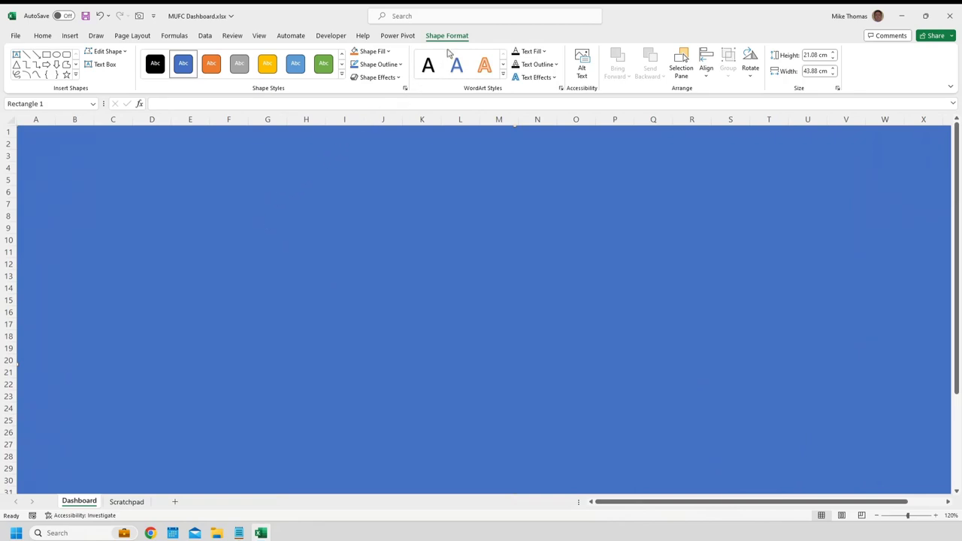
# Fill the background rectangle with the standard light green colour.
pyautogui.click(387, 52)
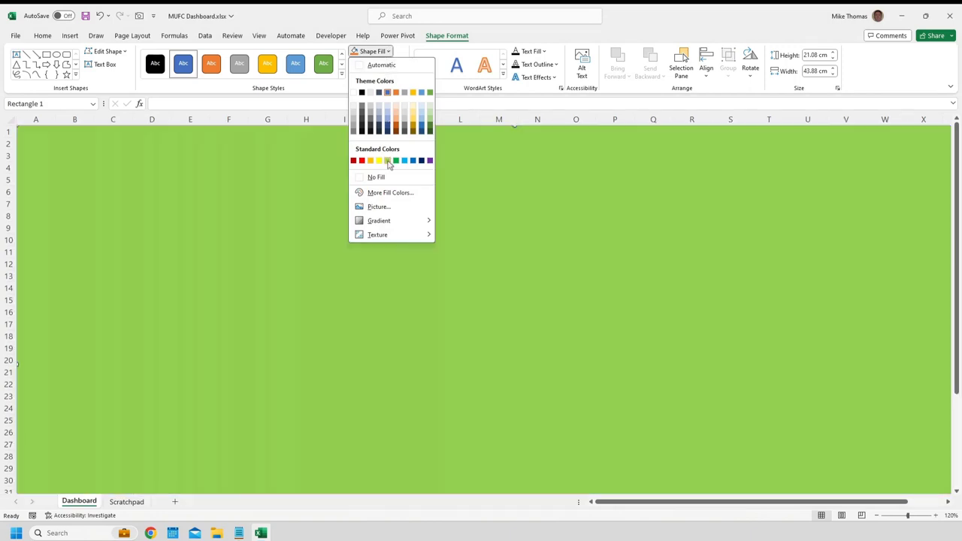
pyautogui.click(387, 160)
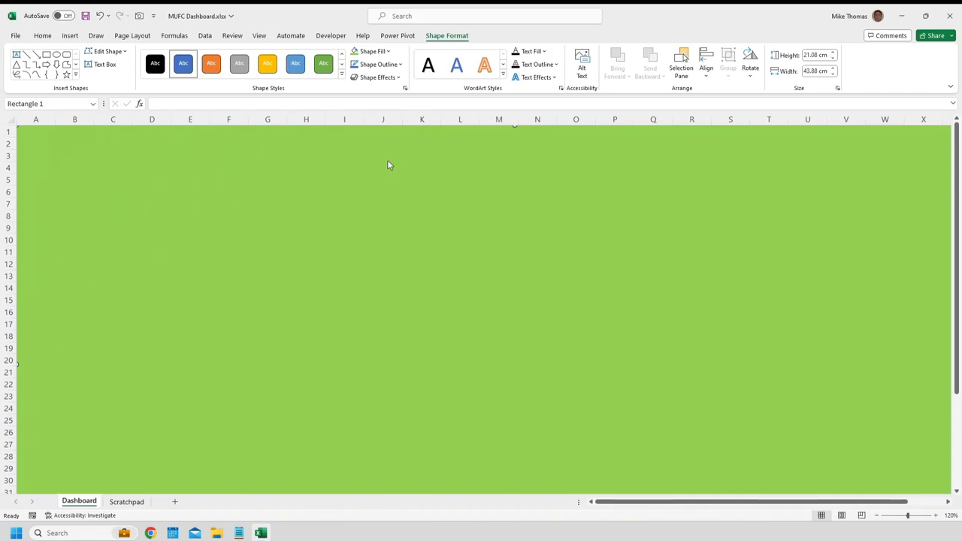
# Remove the outline from the green background rectangle.
pyautogui.click(388, 70)
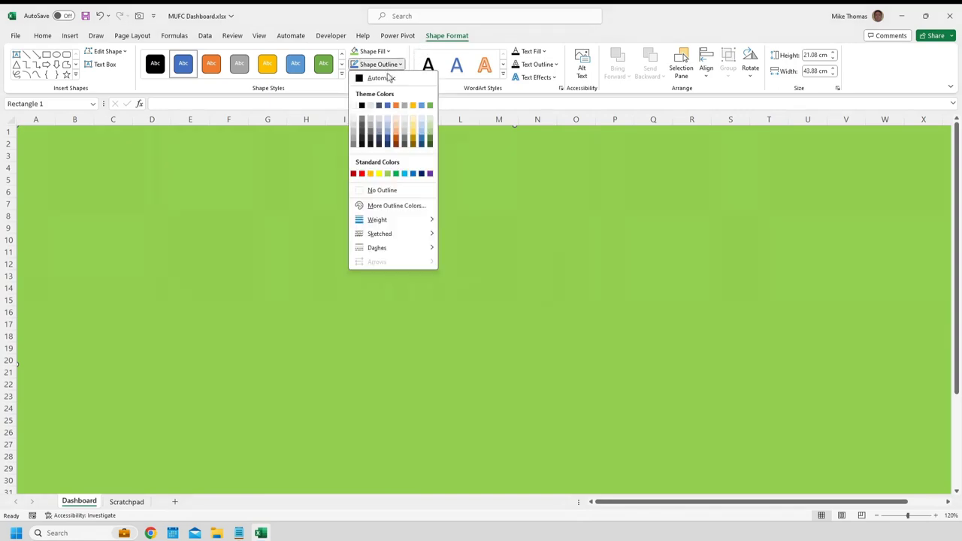
pyautogui.click(383, 191)
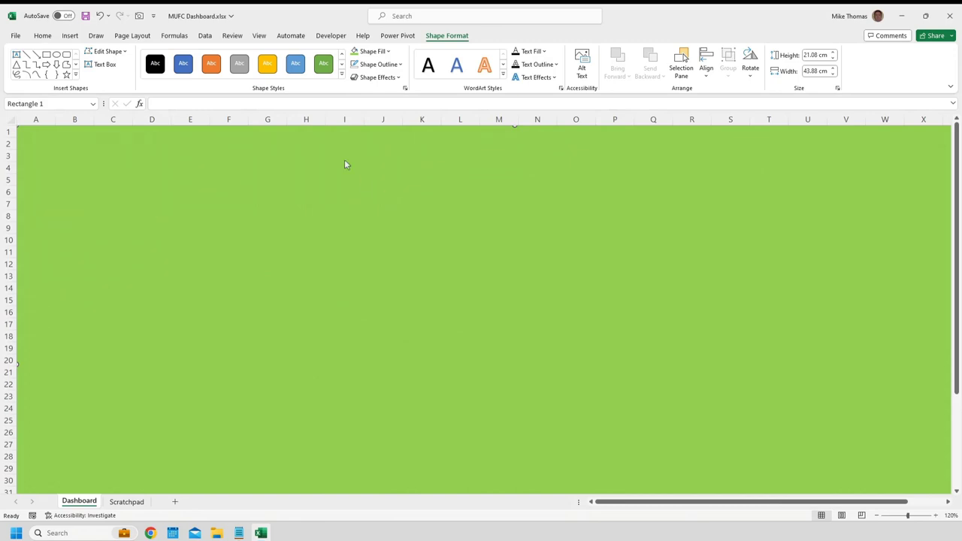
# Insert the picture MUFC Logo.png from the Desktop folder onto the Dashboard sheet.
pyautogui.click(70, 37)
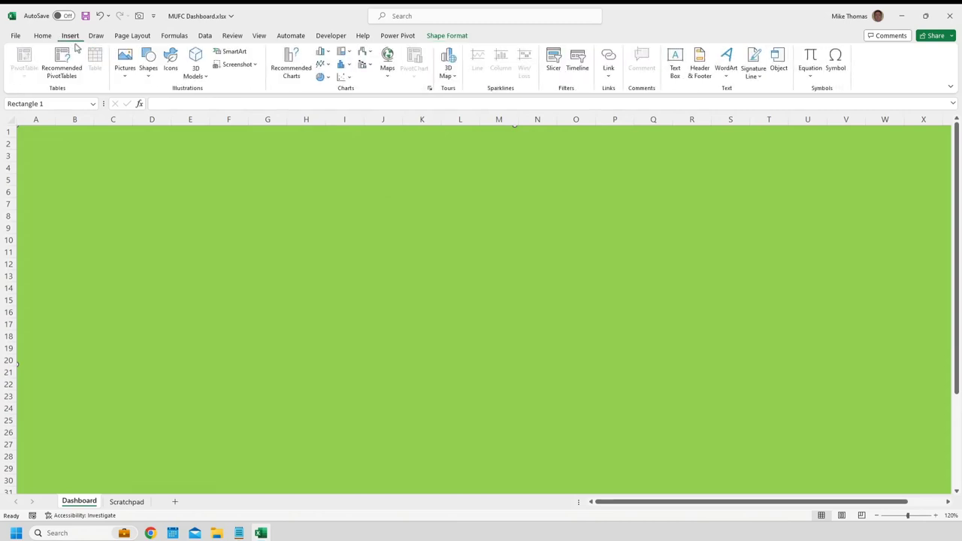
pyautogui.click(125, 63)
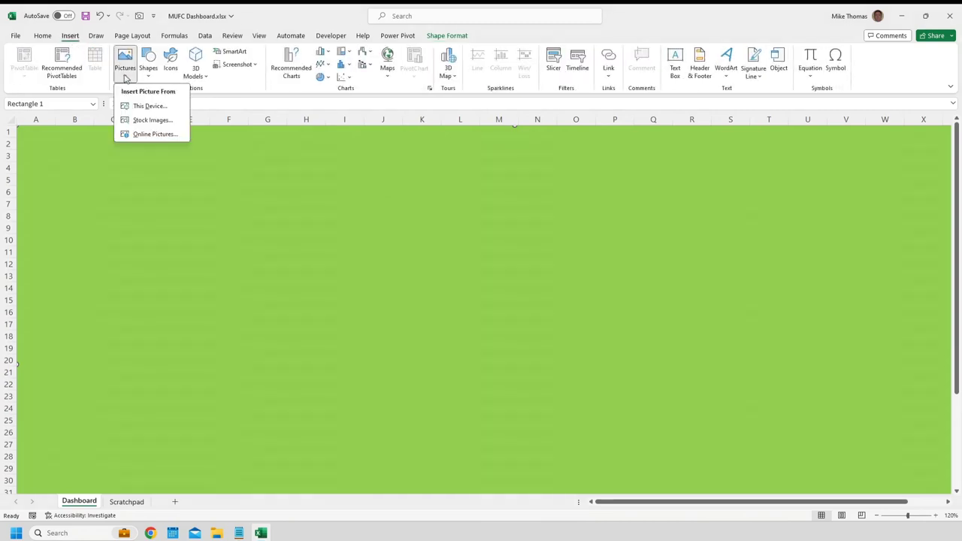
pyautogui.click(144, 108)
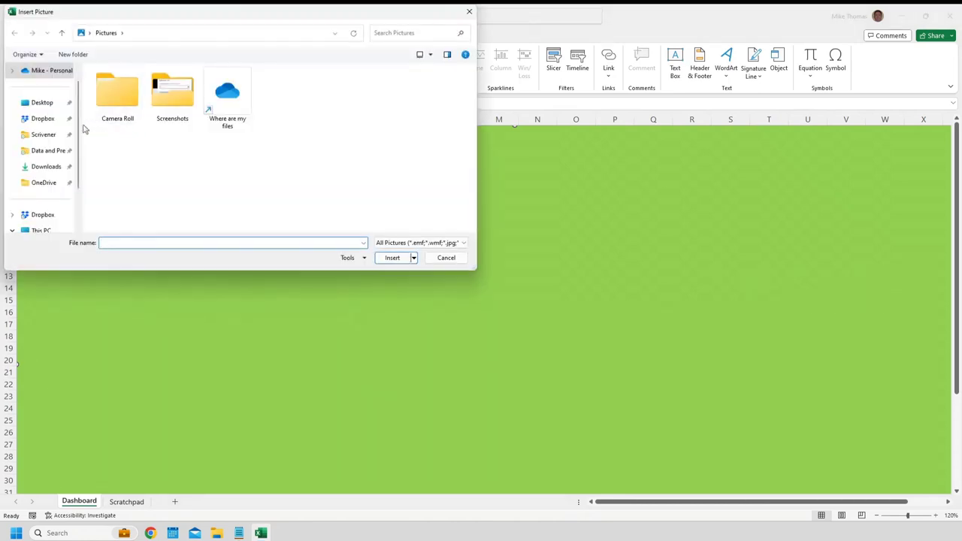
pyautogui.click(46, 103)
pyautogui.click(120, 99)
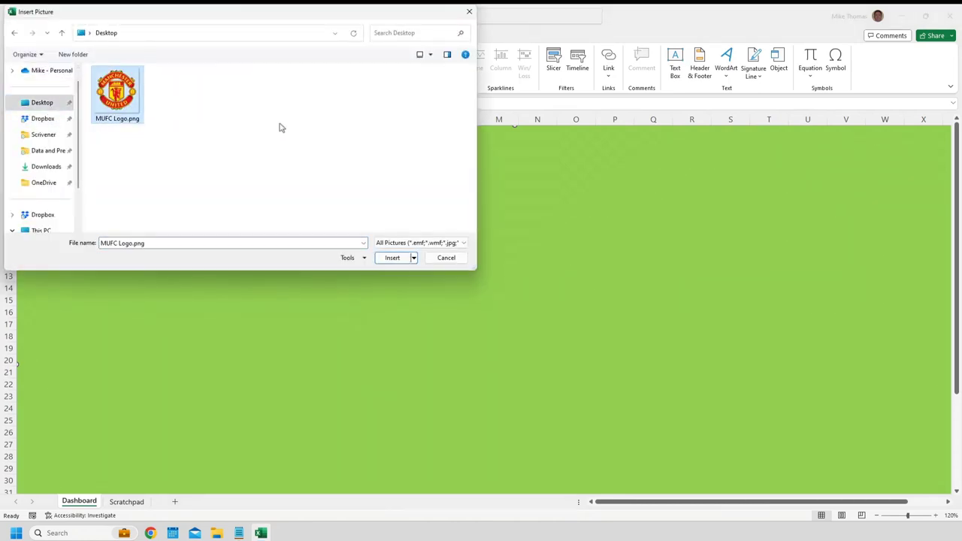
pyautogui.click(395, 259)
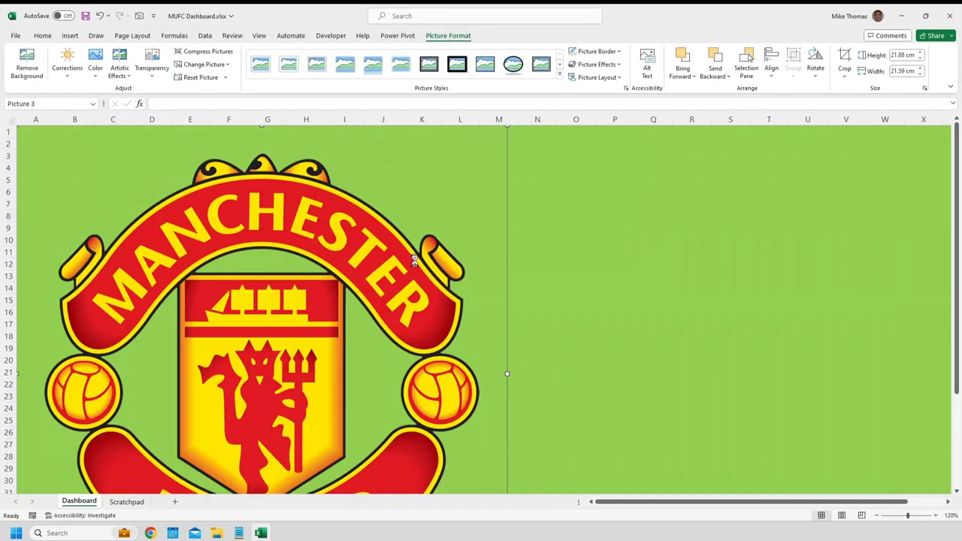
# Shrink the club logo to about 5.2 cm wide and 5.3 cm high and place it in the background's upper-right corner.
pyautogui.moveTo(242, 195); pyautogui.dragTo(536, 266)
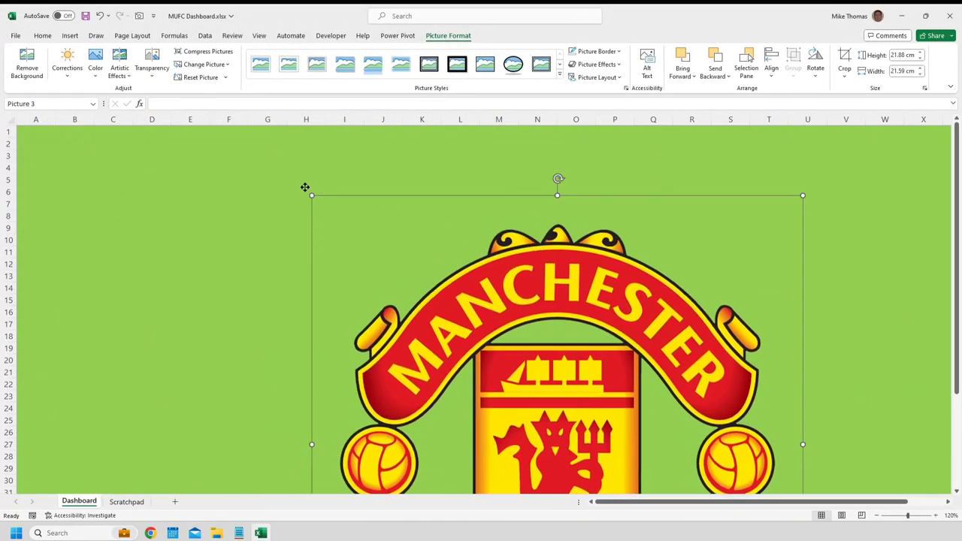
pyautogui.moveTo(311, 196); pyautogui.dragTo(613, 394)
pyautogui.moveTo(642, 427); pyautogui.dragTo(697, 186)
pyautogui.moveTo(556, 148); pyautogui.dragTo(738, 333)
pyautogui.moveTo(755, 451); pyautogui.dragTo(838, 252)
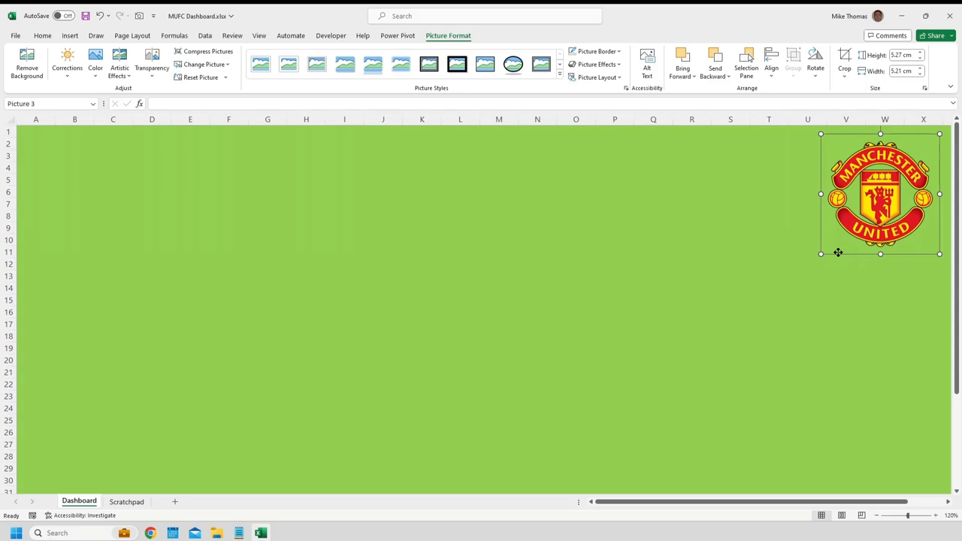
pyautogui.click(834, 265)
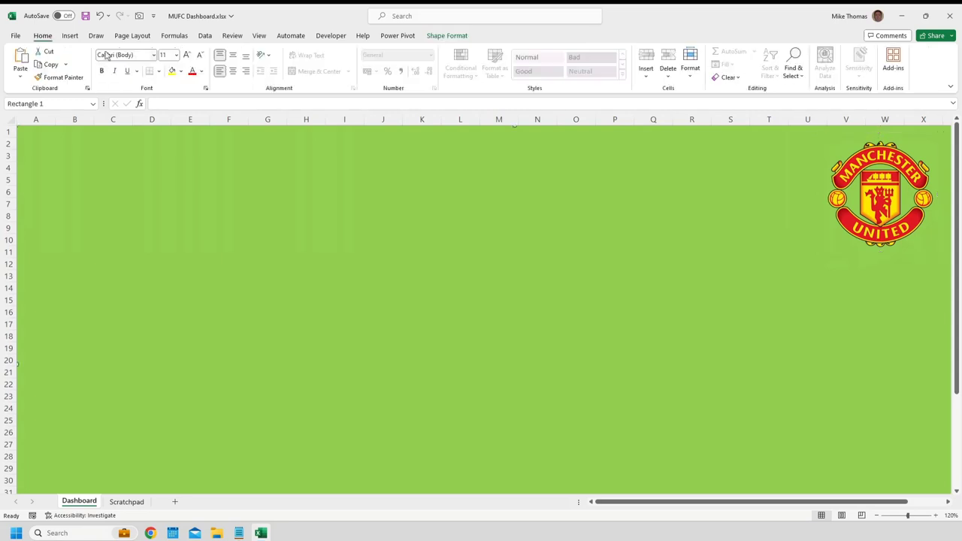
# Insert a rectangle near the background's upper-left corner, sized about 9.2 cm wide and 1.6 cm high across columns A to F.
pyautogui.click(70, 36)
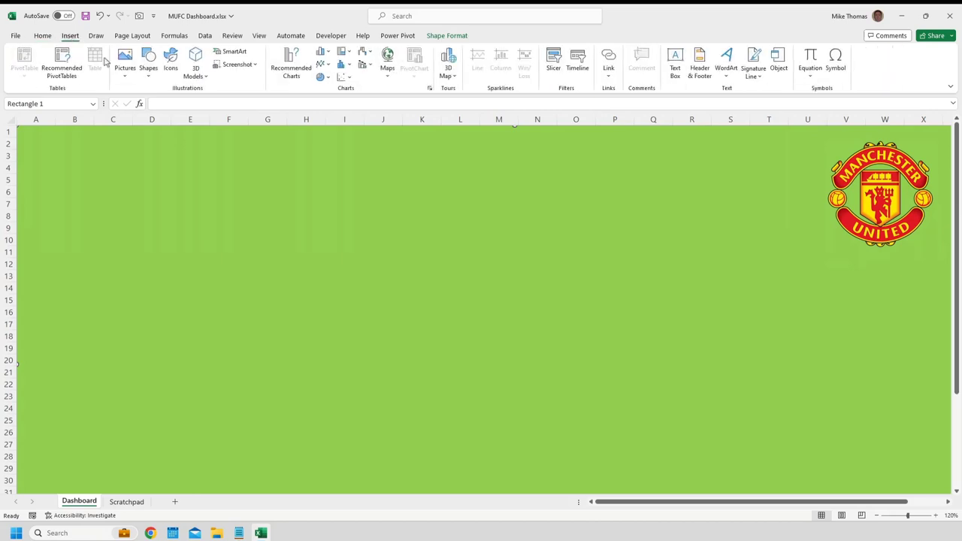
pyautogui.click(148, 75)
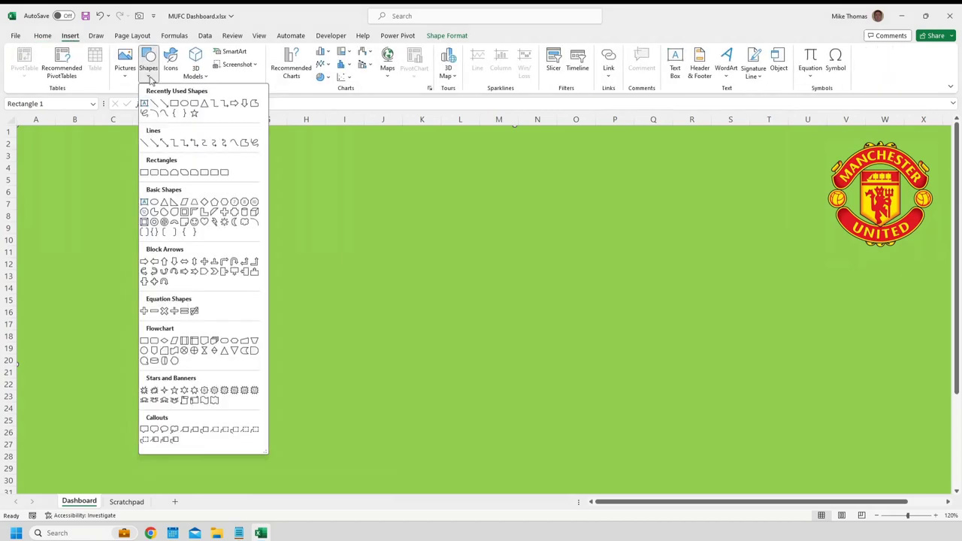
pyautogui.click(145, 173)
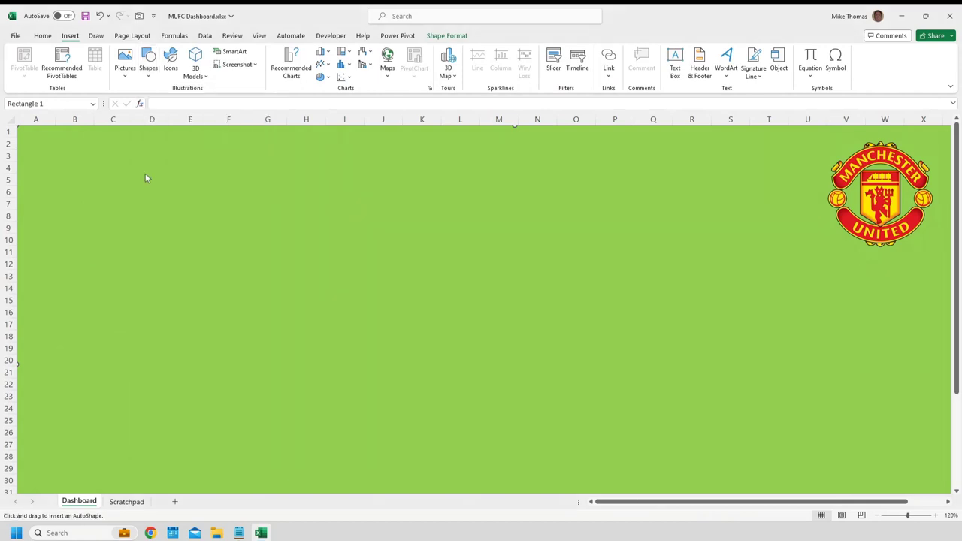
pyautogui.click(95, 159)
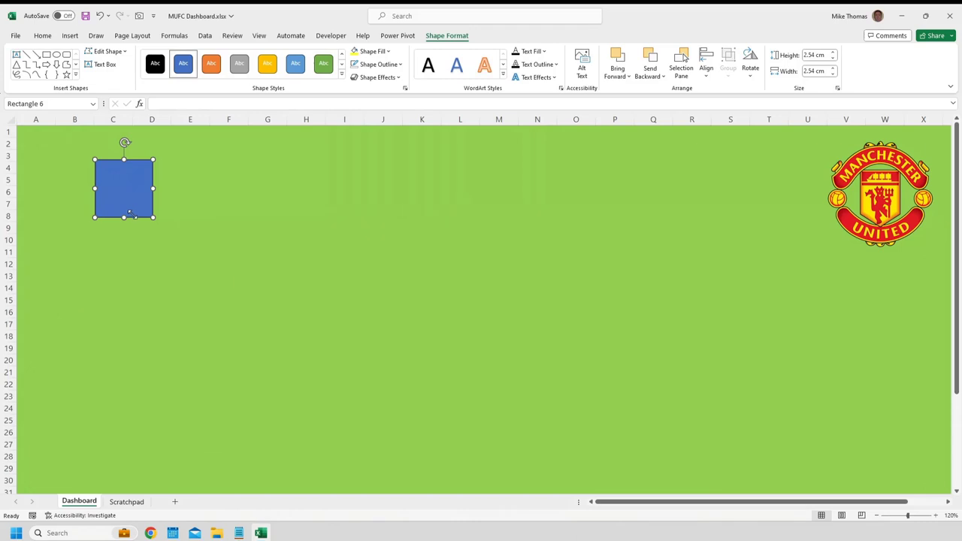
pyautogui.moveTo(132, 212); pyautogui.dragTo(240, 164)
pyautogui.moveTo(134, 190); pyautogui.dragTo(134, 170)
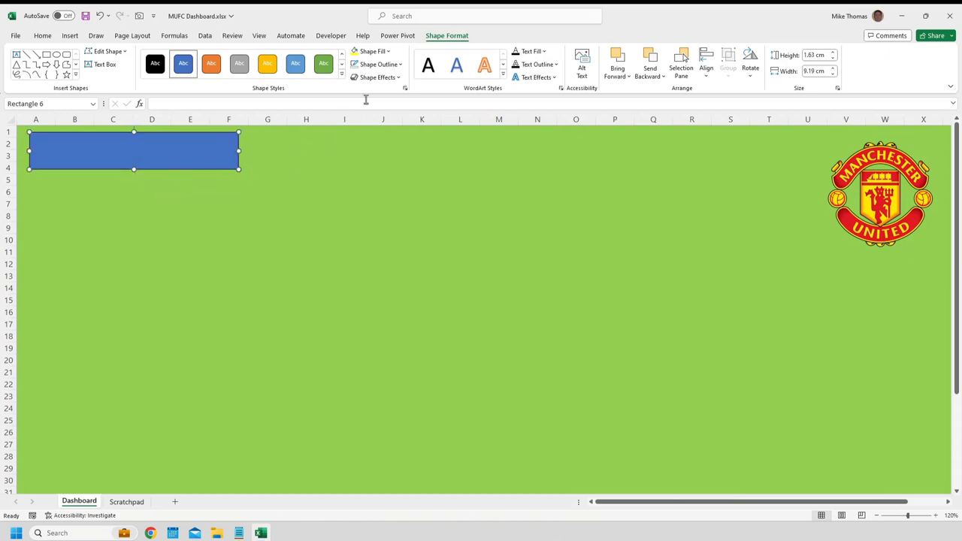
# Fill the new rectangle with standard yellow and remove its outline.
pyautogui.click(391, 54)
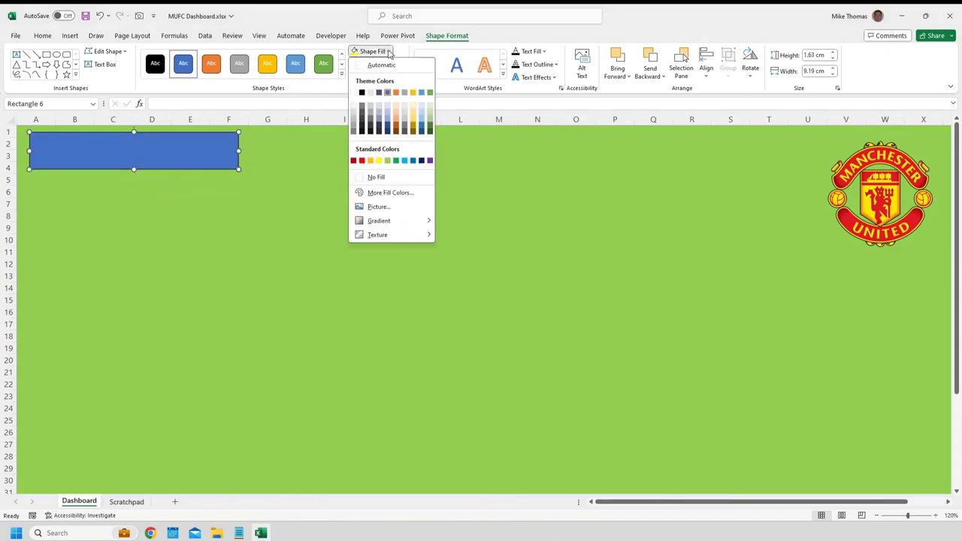
pyautogui.click(378, 161)
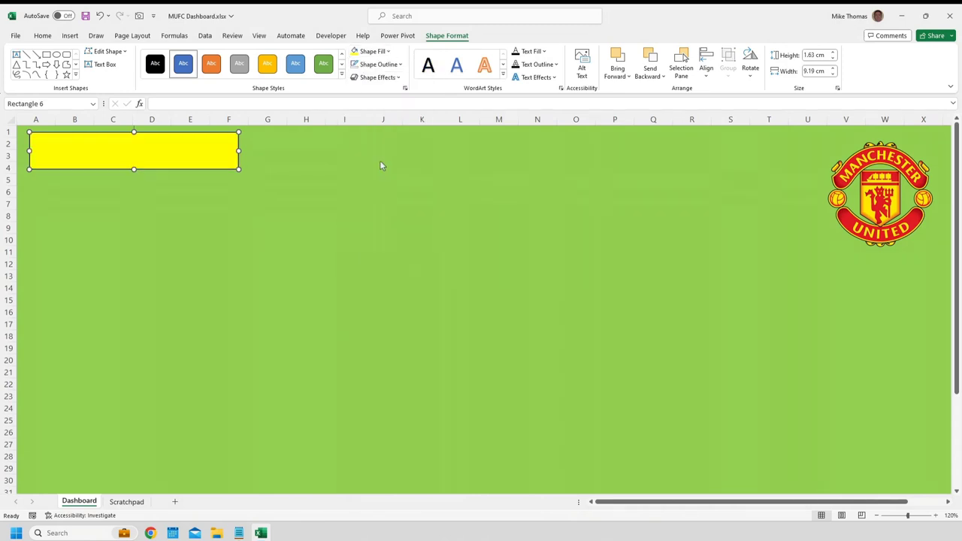
pyautogui.click(400, 65)
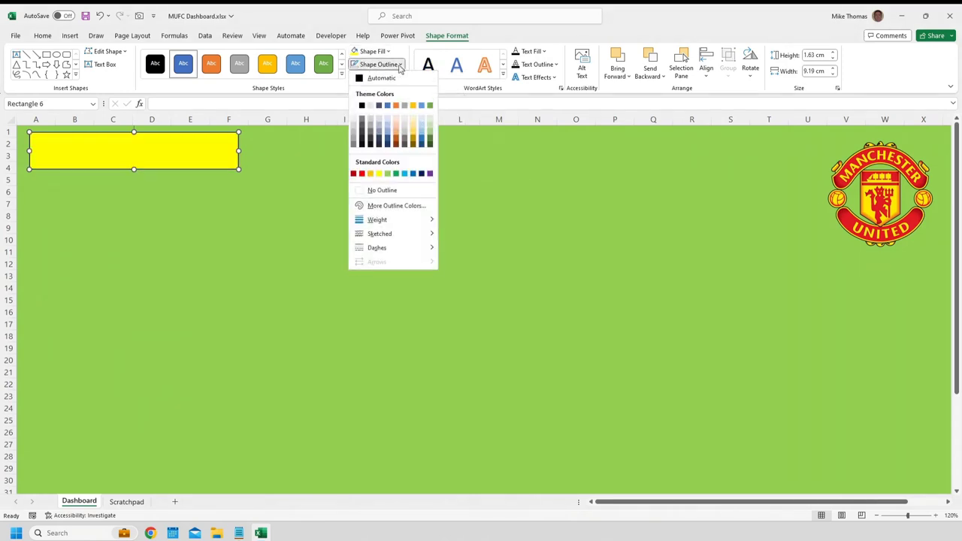
pyautogui.click(393, 189)
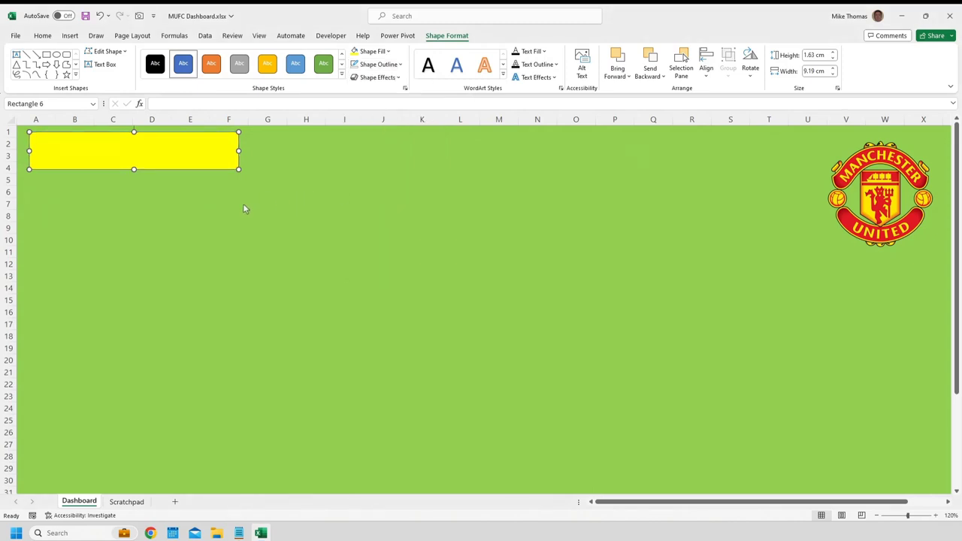
# Duplicate the yellow rectangle, place the copy directly beneath the original and stretch it to about 3 cm high.
pyautogui.hotkey('ctrl', 'd')
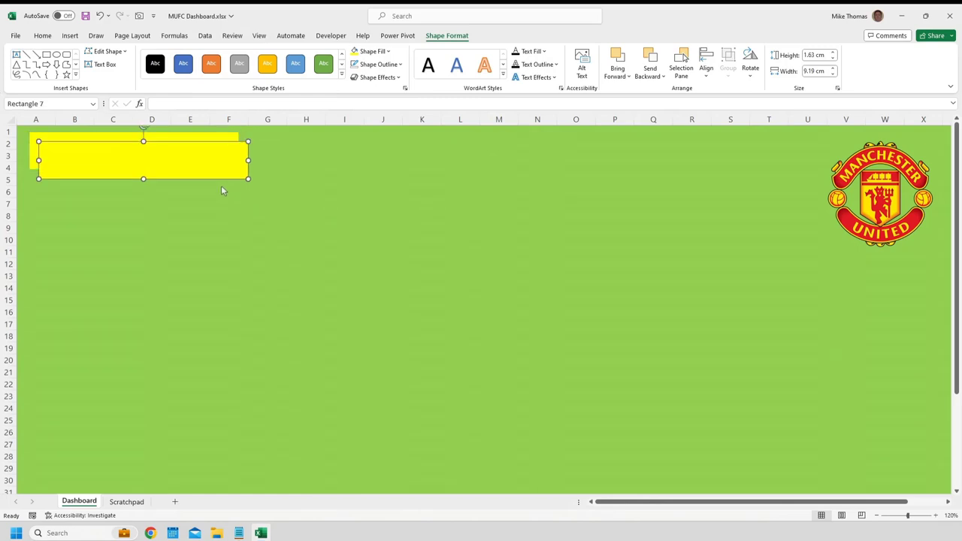
pyautogui.moveTo(205, 171); pyautogui.dragTo(197, 200)
pyautogui.moveTo(134, 205); pyautogui.dragTo(134, 236)
pyautogui.click(254, 212)
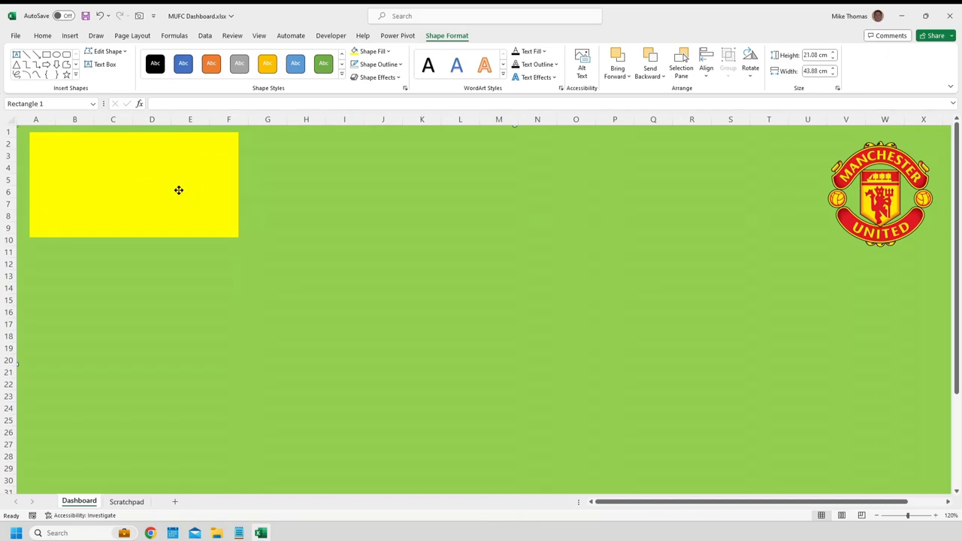
pyautogui.click(141, 213)
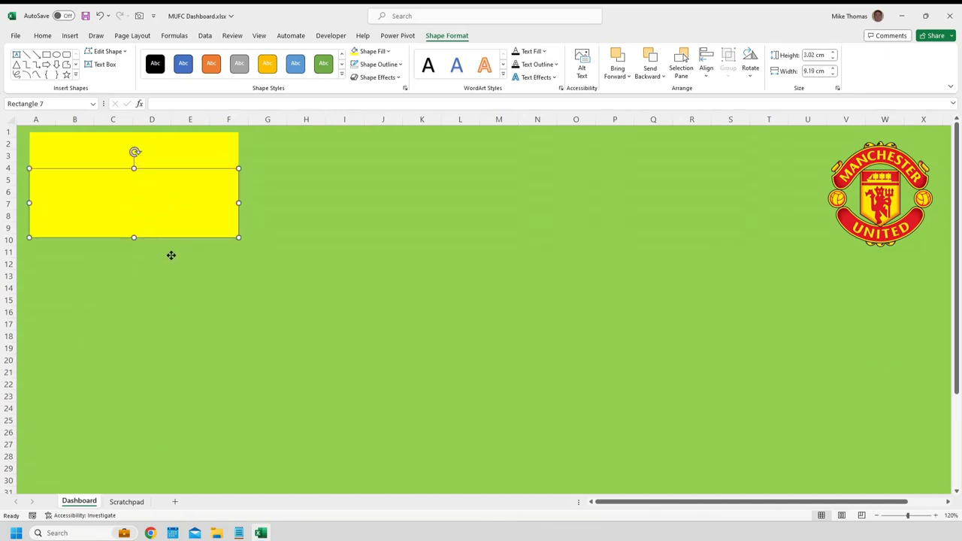
# Group the two stacked yellow rectangles into one card.
pyautogui.click(214, 154)
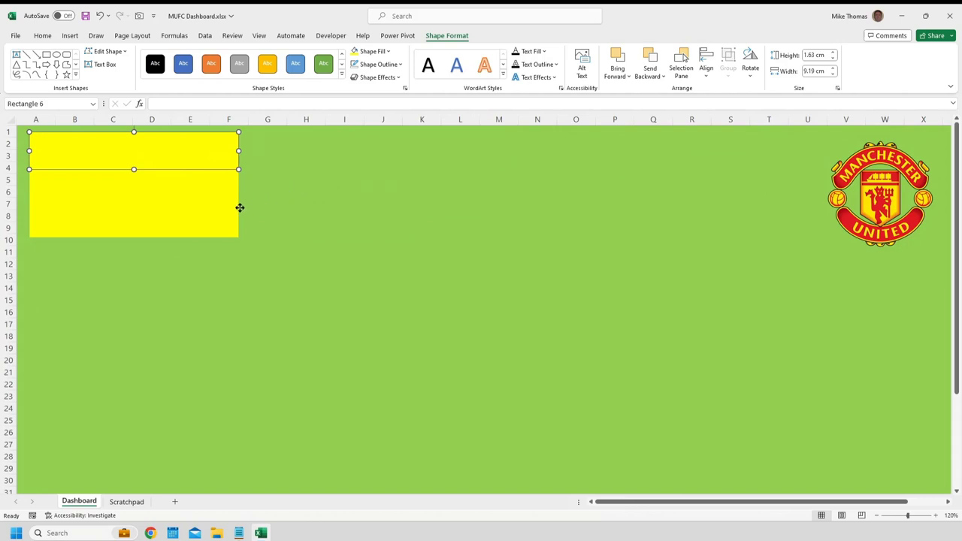
pyautogui.keyDown('shift'); pyautogui.click(188, 211); pyautogui.keyUp('shift')
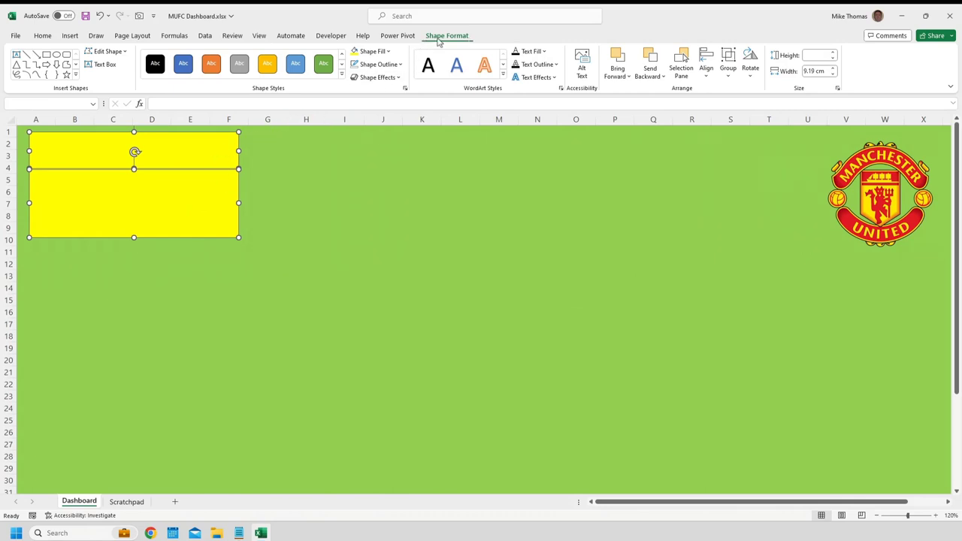
pyautogui.click(727, 74)
pyautogui.click(744, 91)
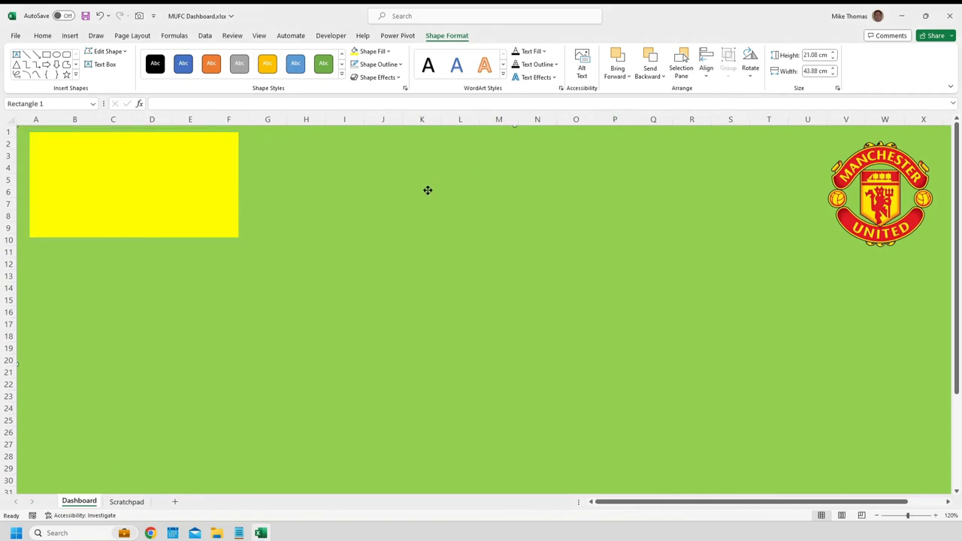
# Duplicate the yellow card group twice and arrange the three cards in a row between the sheet's left edge and the logo.
pyautogui.moveTo(224, 176)
pyautogui.mouseDown()
pyautogui.moveTo(397, 222)
pyautogui.moveTo(399, 215)
pyautogui.moveTo(221, 180)
pyautogui.mouseUp()
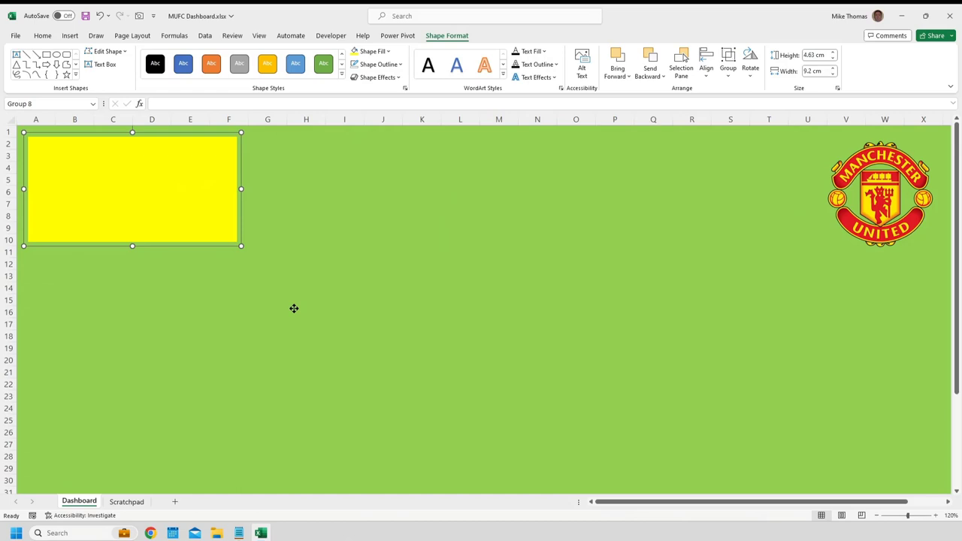
pyautogui.hotkey('ctrl', 'd')
pyautogui.moveTo(190, 237); pyautogui.dragTo(672, 219)
pyautogui.moveTo(139, 210); pyautogui.dragTo(389, 200)
pyautogui.moveTo(558, 203); pyautogui.dragTo(605, 196)
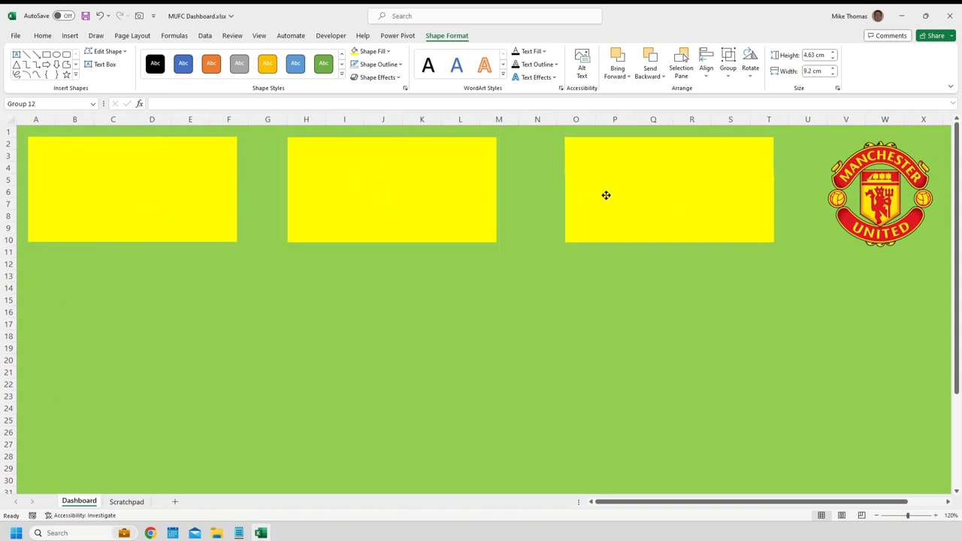
pyautogui.moveTo(454, 197); pyautogui.dragTo(466, 197)
# Distribute the three yellow card groups horizontally and align them by their bottom edges.
pyautogui.click(194, 194)
pyautogui.keyDown('shift'); pyautogui.click(370, 216); pyautogui.keyUp('shift')
pyautogui.keyDown('shift'); pyautogui.click(648, 199); pyautogui.keyUp('shift')
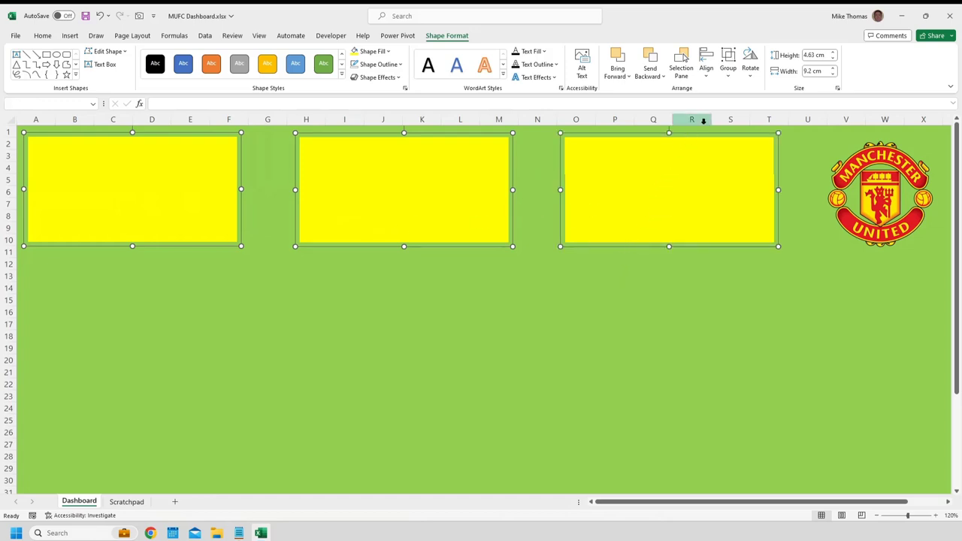
pyautogui.click(707, 72)
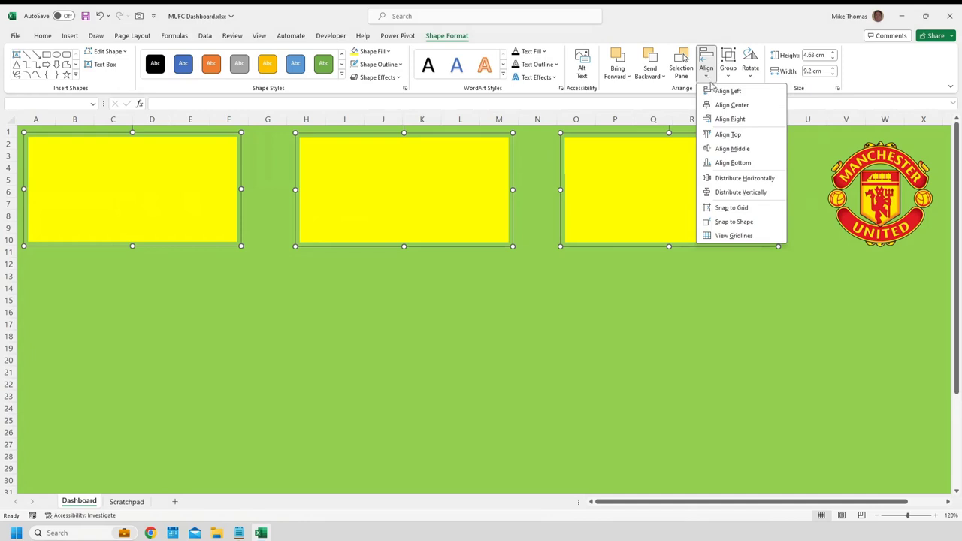
pyautogui.click(727, 179)
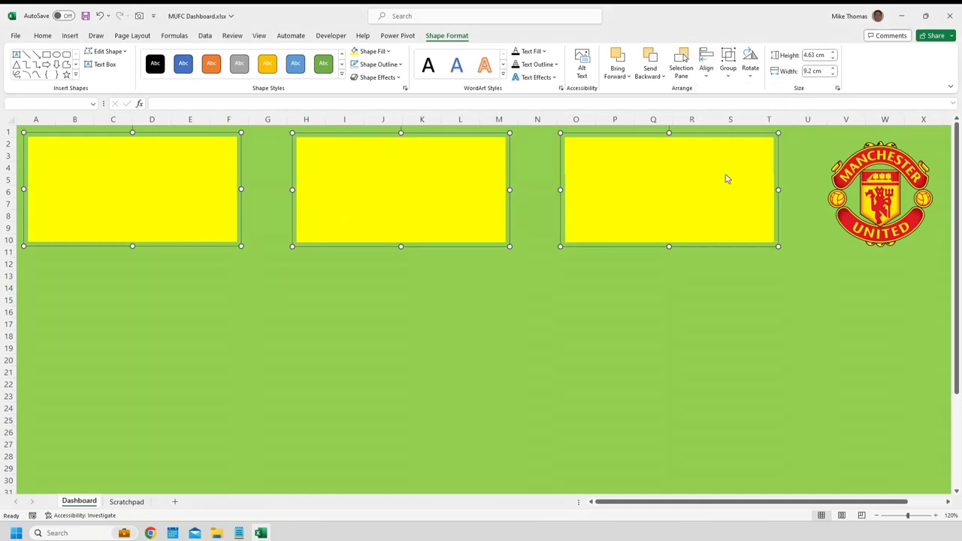
pyautogui.click(708, 75)
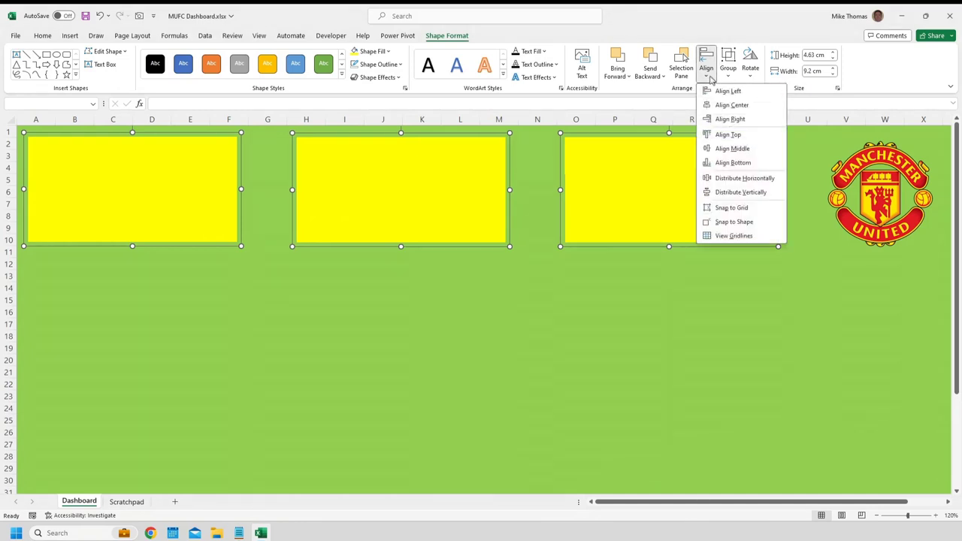
pyautogui.click(733, 162)
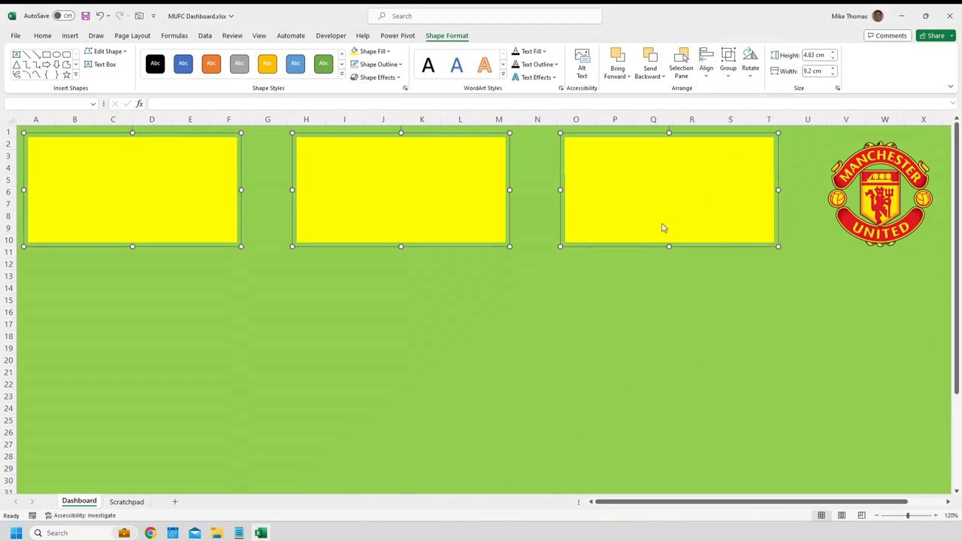
pyautogui.click(598, 292)
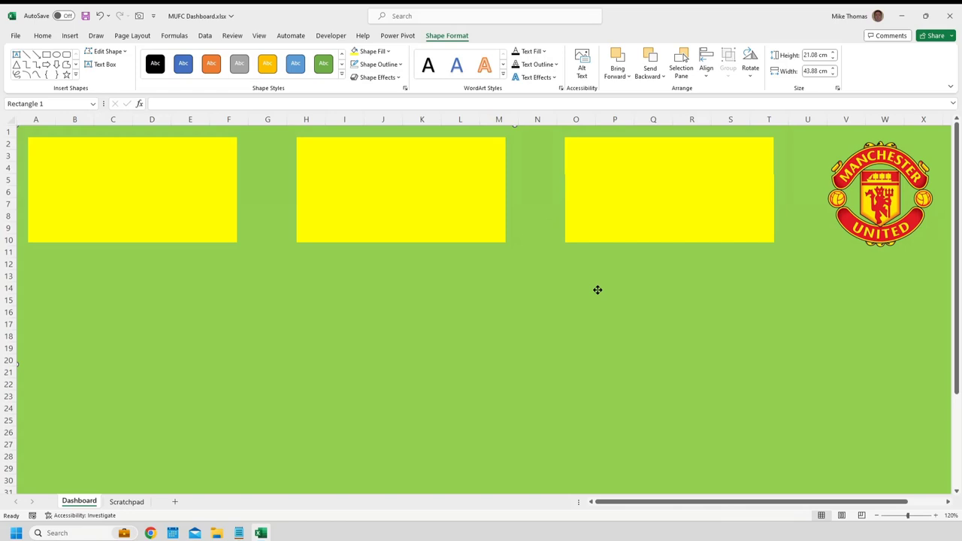
# Link the upper rectangle of the first yellow card to cell A1 of the Scratchpad sheet with =Scratchpad!A1.
pyautogui.click(126, 501)
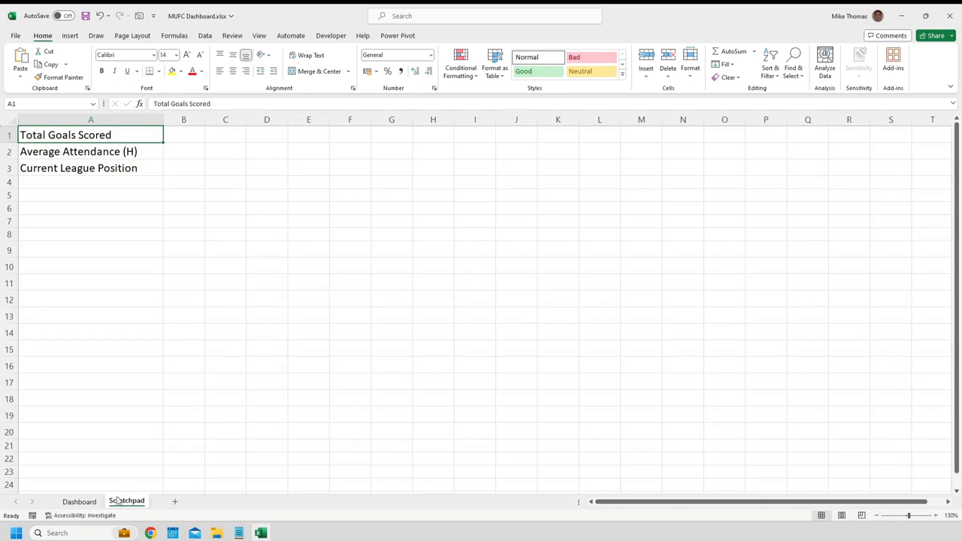
pyautogui.click(79, 501)
pyautogui.click(147, 154)
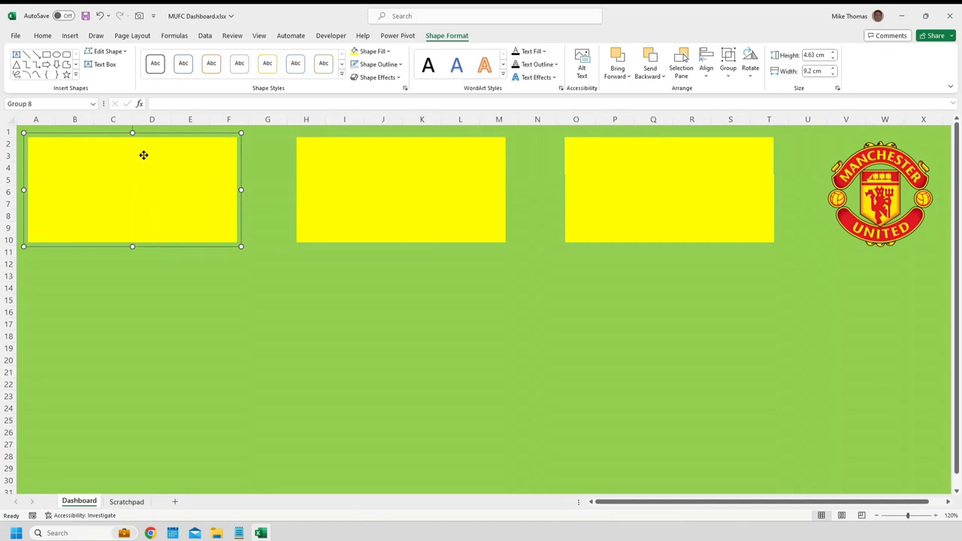
pyautogui.click(143, 153)
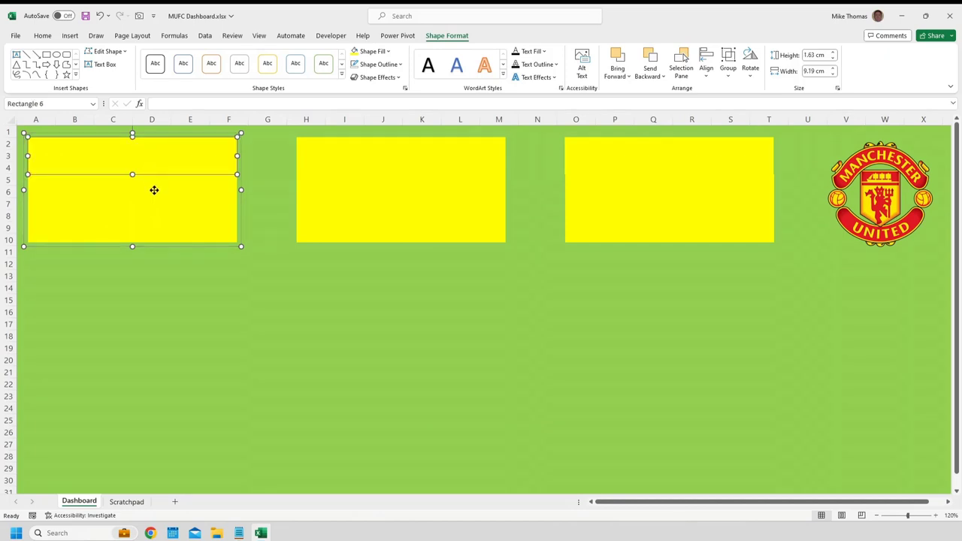
pyautogui.click(167, 103)
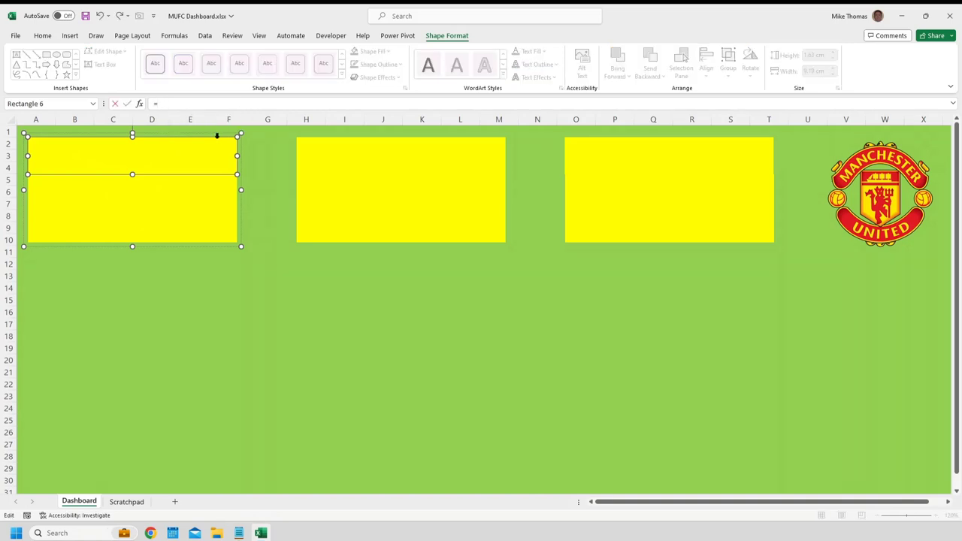
pyautogui.click(126, 501)
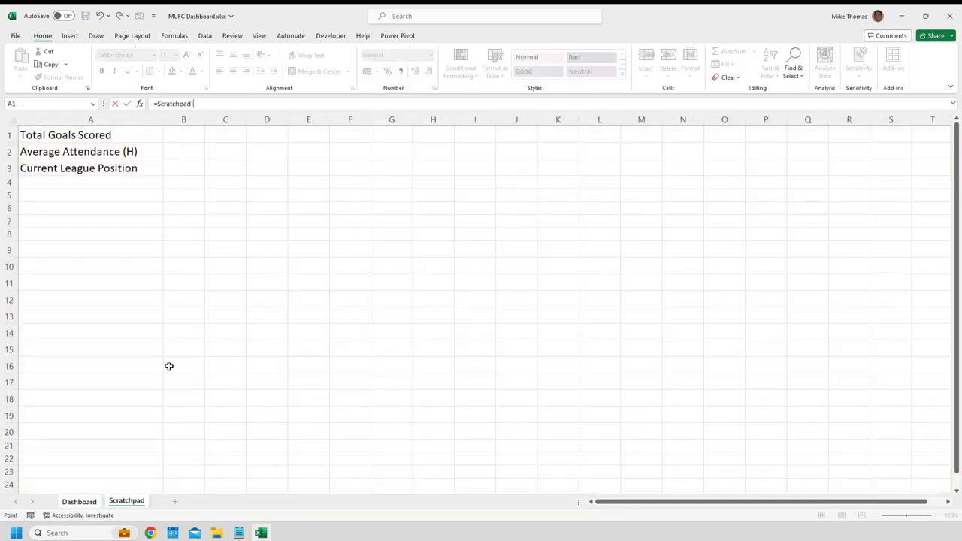
pyautogui.click(129, 132)
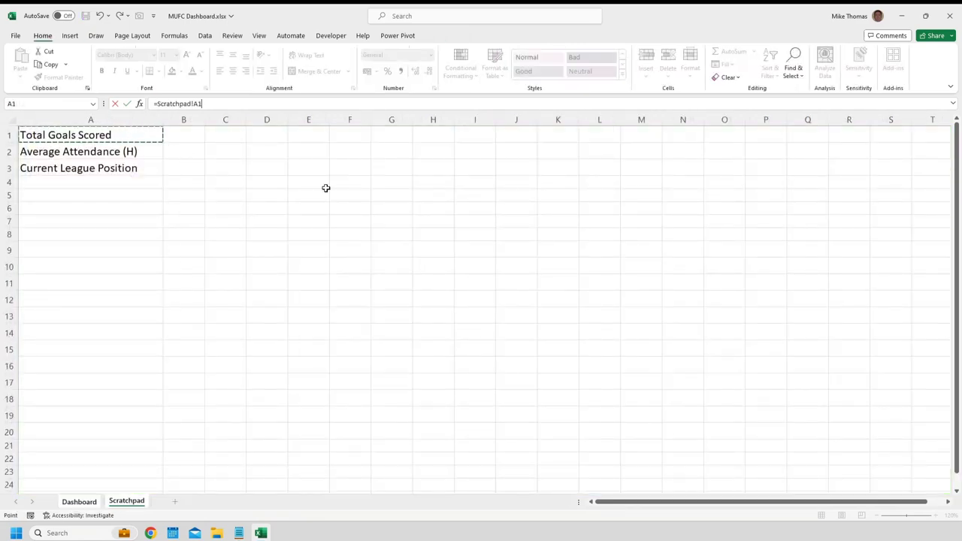
pyautogui.press('Return')
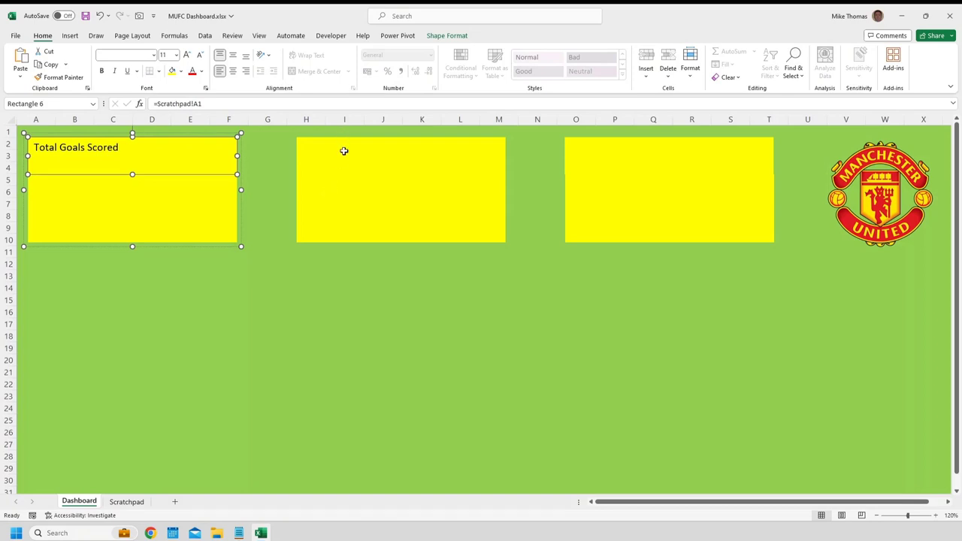
# Link the upper rectangle of the middle yellow card to the Average Attendance (H) label with =Scratchpad!A2.
pyautogui.click(344, 152)
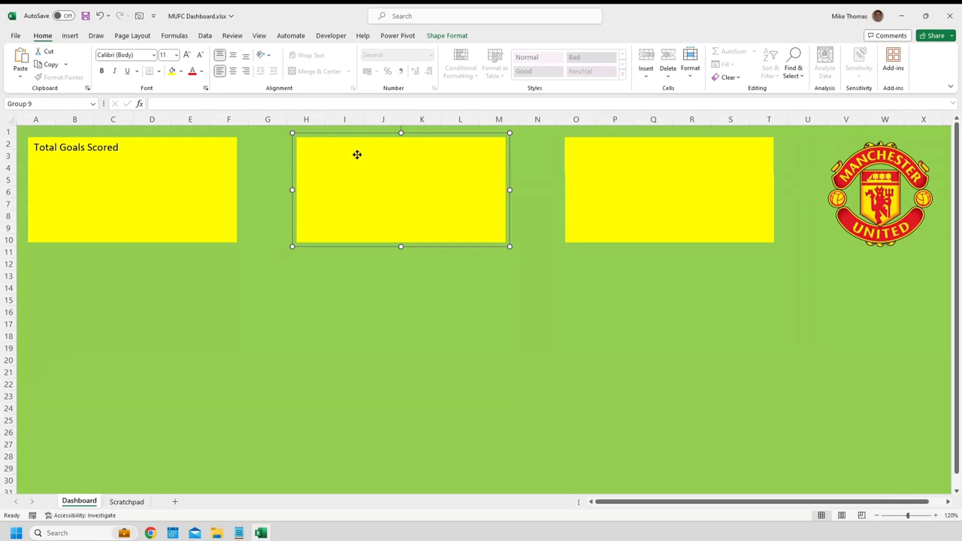
pyautogui.click(357, 155)
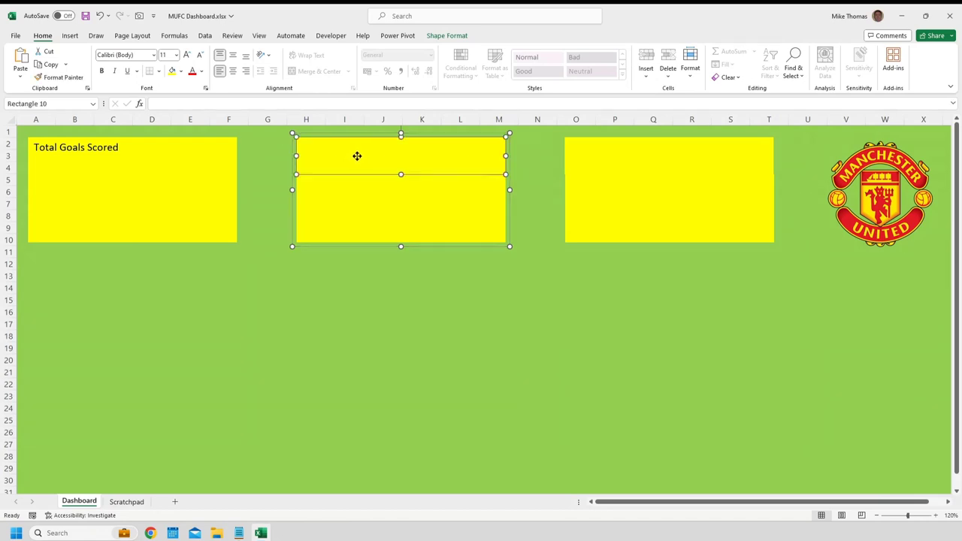
pyautogui.click(199, 104)
pyautogui.write('=')
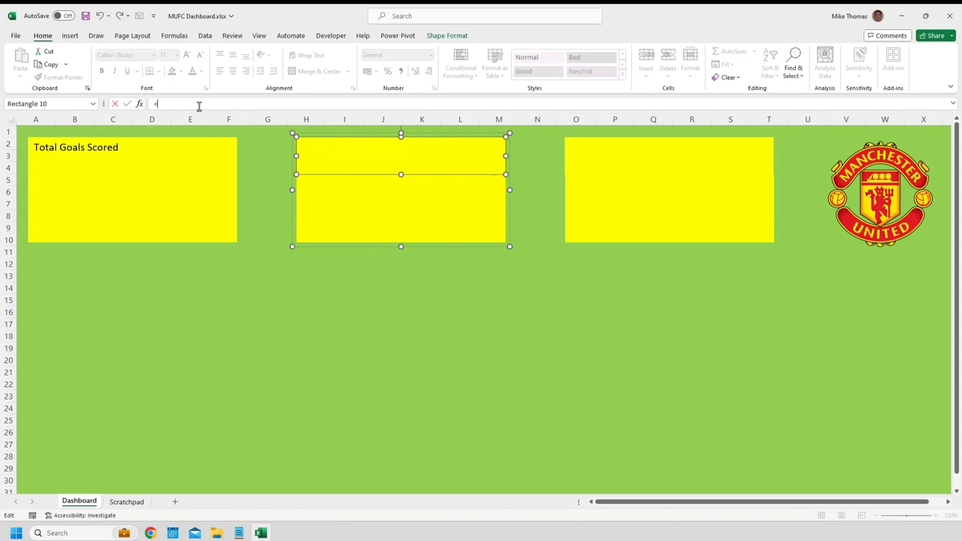
pyautogui.click(129, 501)
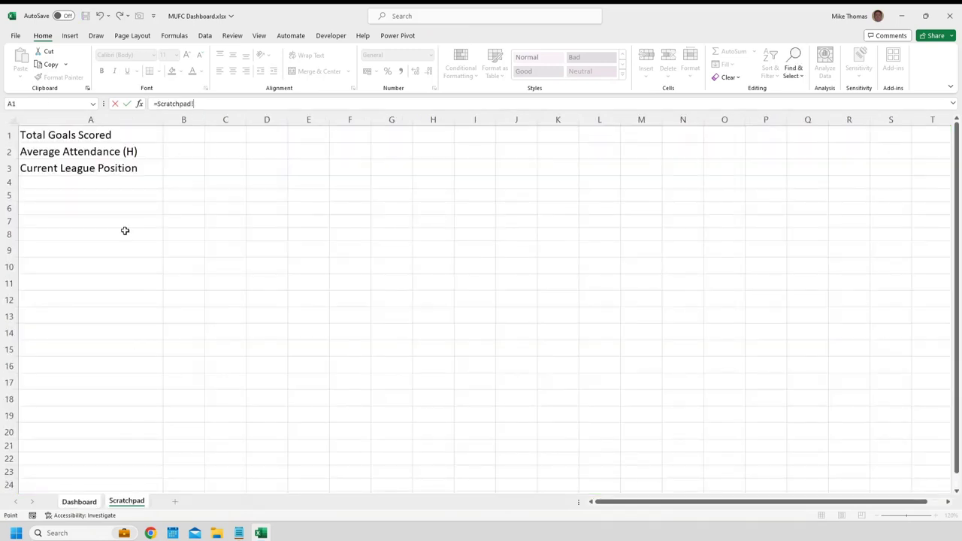
pyautogui.click(111, 151)
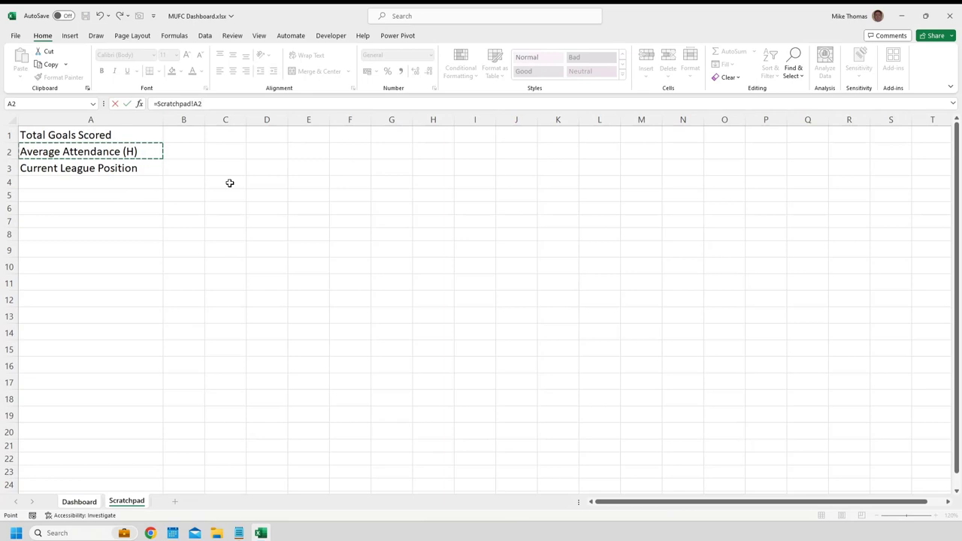
pyautogui.press('Return')
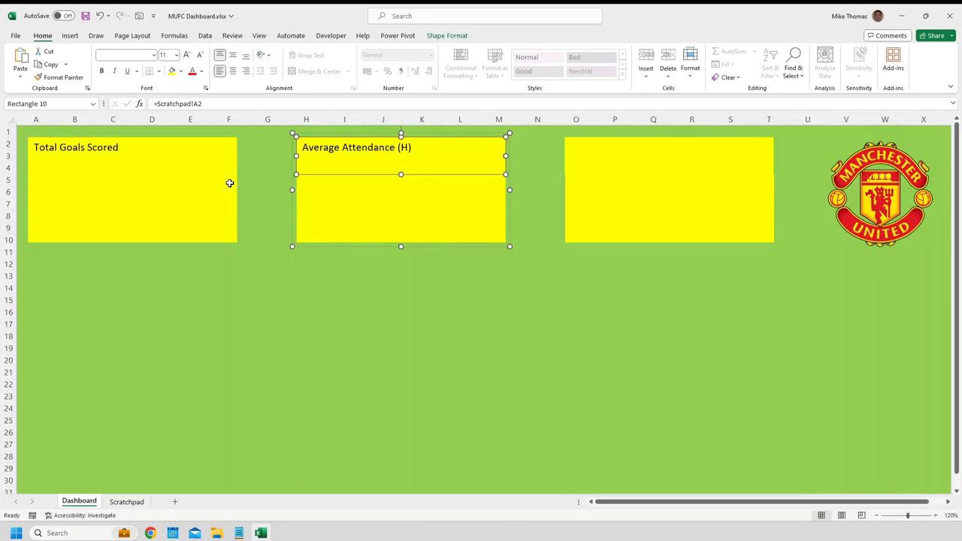
# Link the upper rectangle of the third yellow card, nearest the logo, to the Current League Position label with =Scratchpad!A3.
pyautogui.click(634, 173)
pyautogui.click(634, 151)
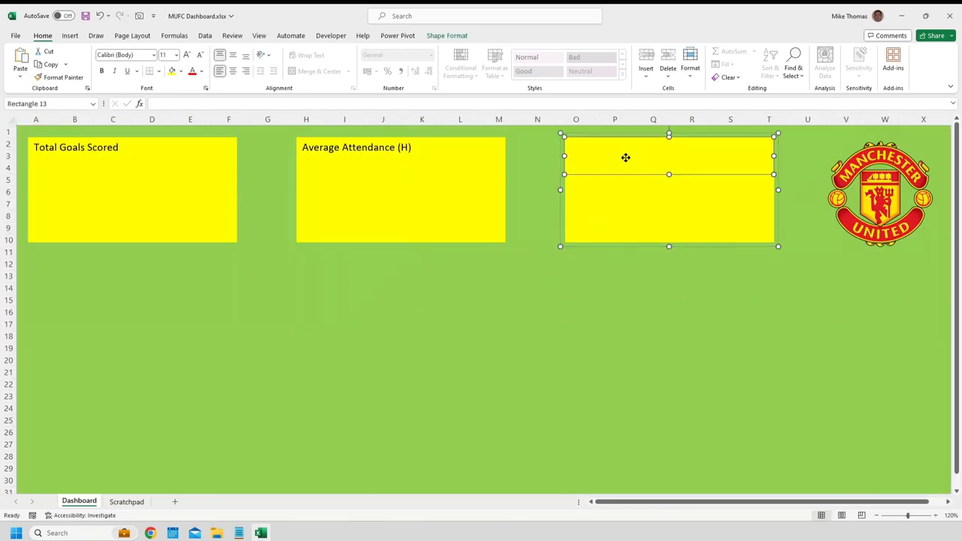
pyautogui.click(193, 103)
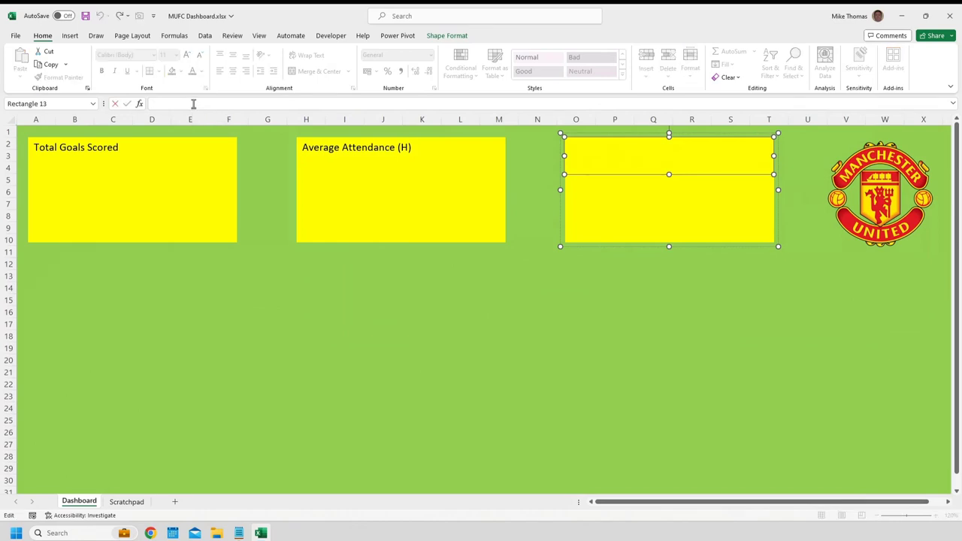
pyautogui.write('=')
pyautogui.click(126, 502)
pyautogui.click(127, 163)
pyautogui.press('Return')
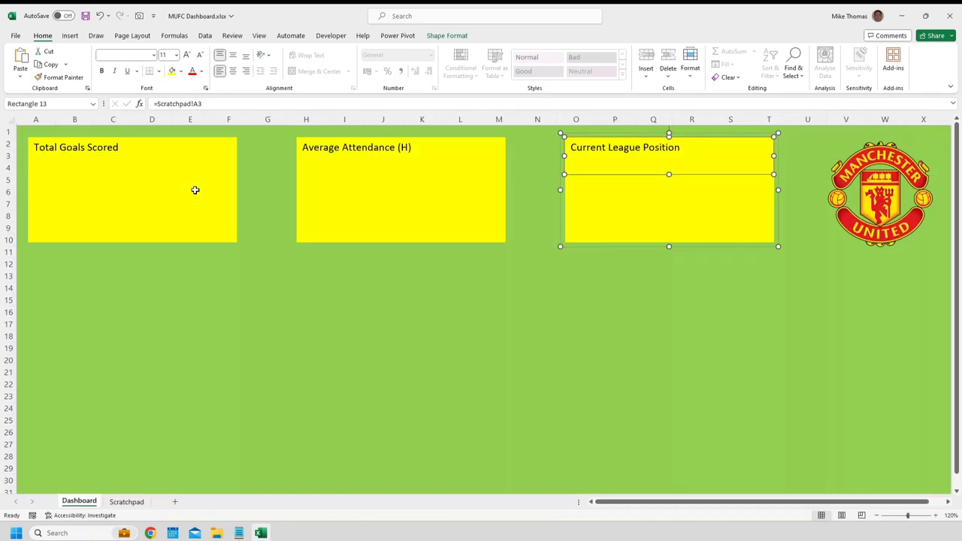
# Format the Total Goals Scored card title as red, bold, 24 pt text, centred horizontally and vertically in its rectangle.
pyautogui.click(115, 150)
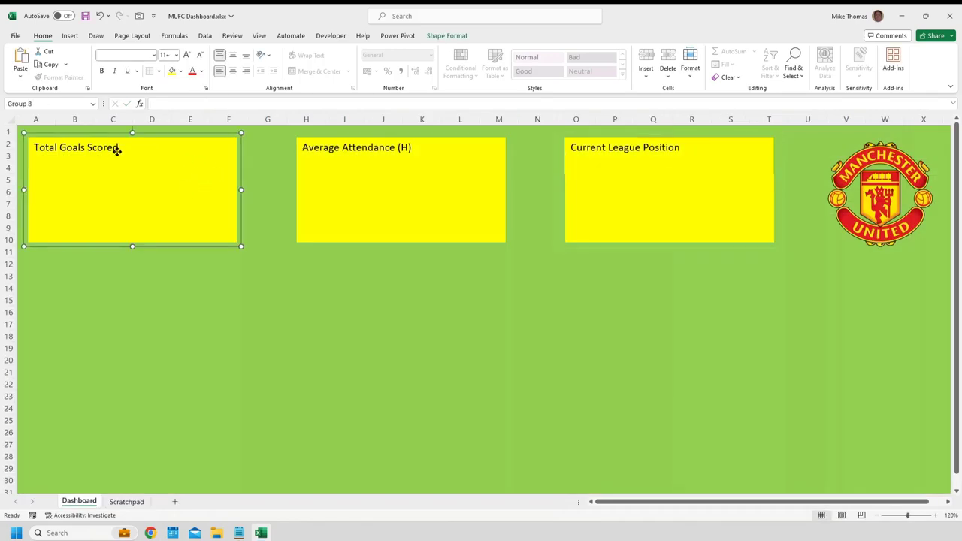
pyautogui.click(117, 149)
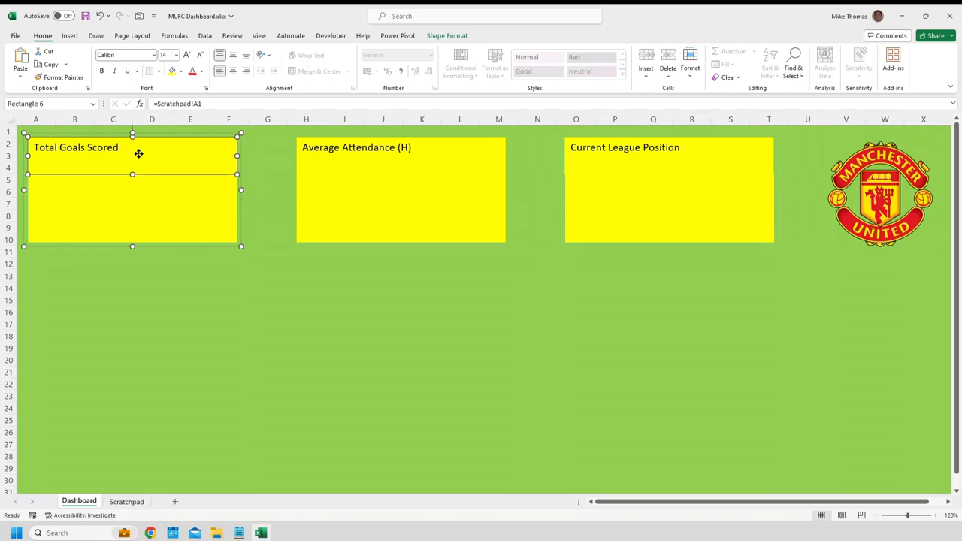
pyautogui.click(201, 71)
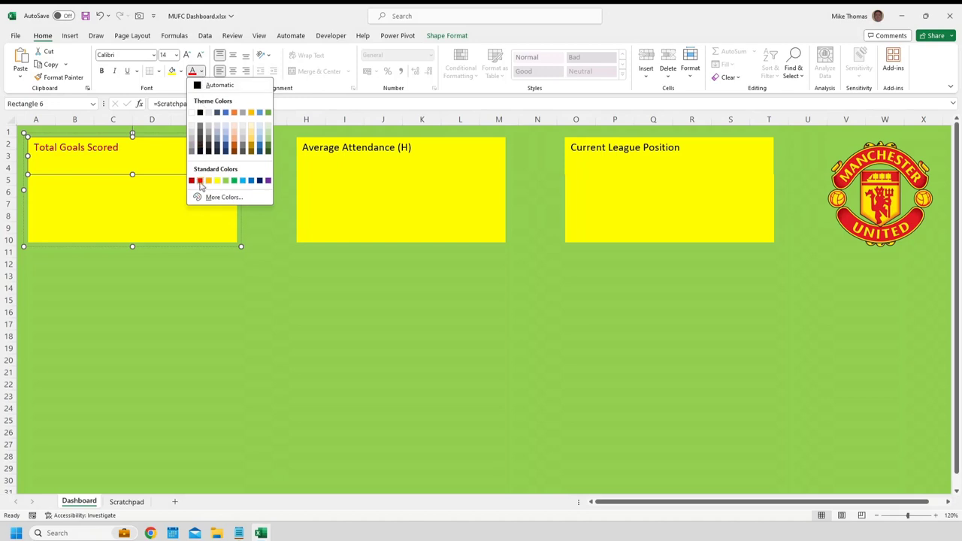
pyautogui.click(200, 180)
pyautogui.click(102, 71)
pyautogui.click(233, 71)
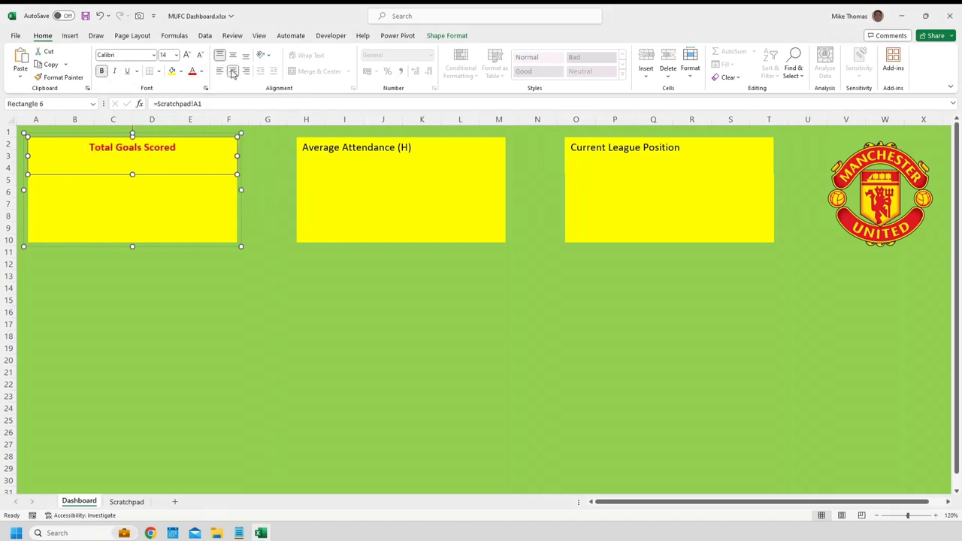
pyautogui.click(233, 57)
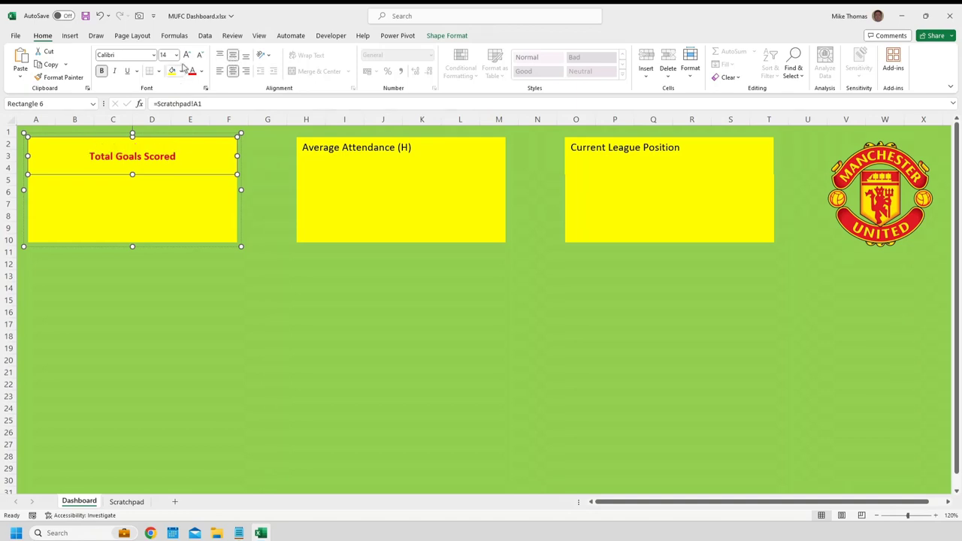
pyautogui.click(176, 55)
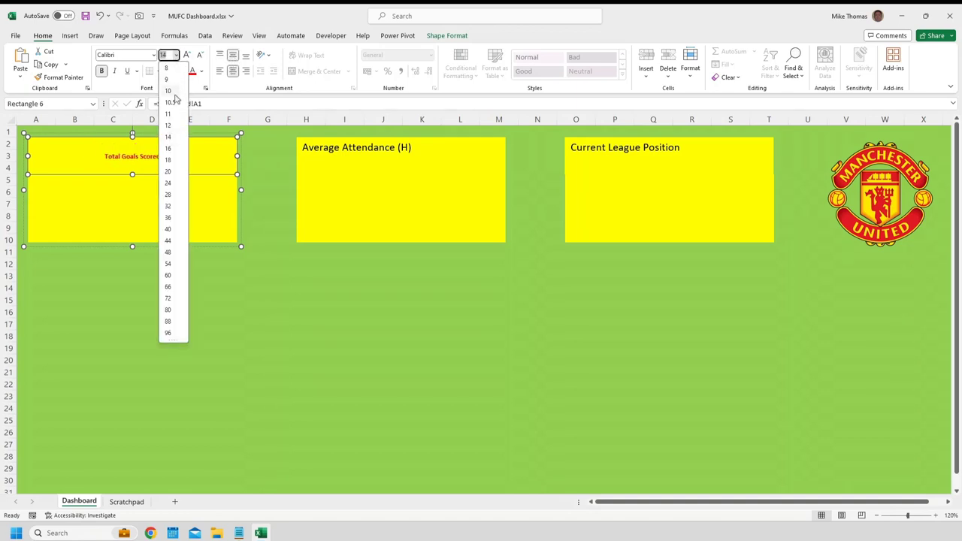
pyautogui.click(168, 184)
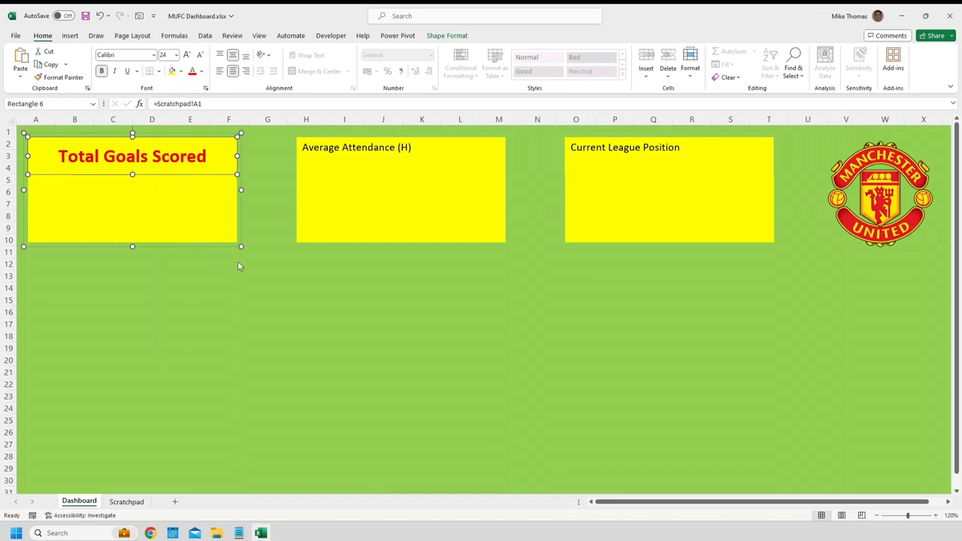
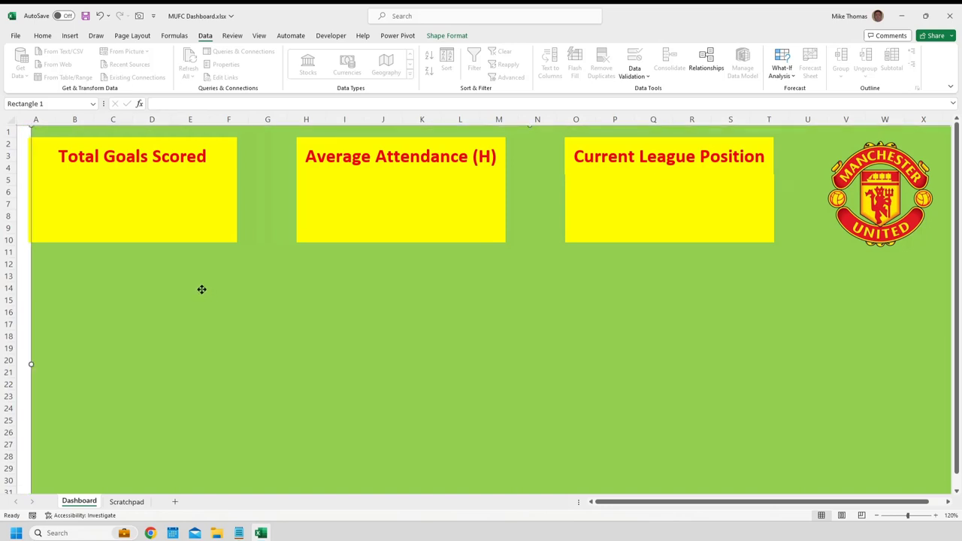
# In the Power Pivot data model, add the measure Total Goals Scored:=Sum('Match Details'[GF]) to the Match Details table and hide the calculation area.
pyautogui.click(19, 153)
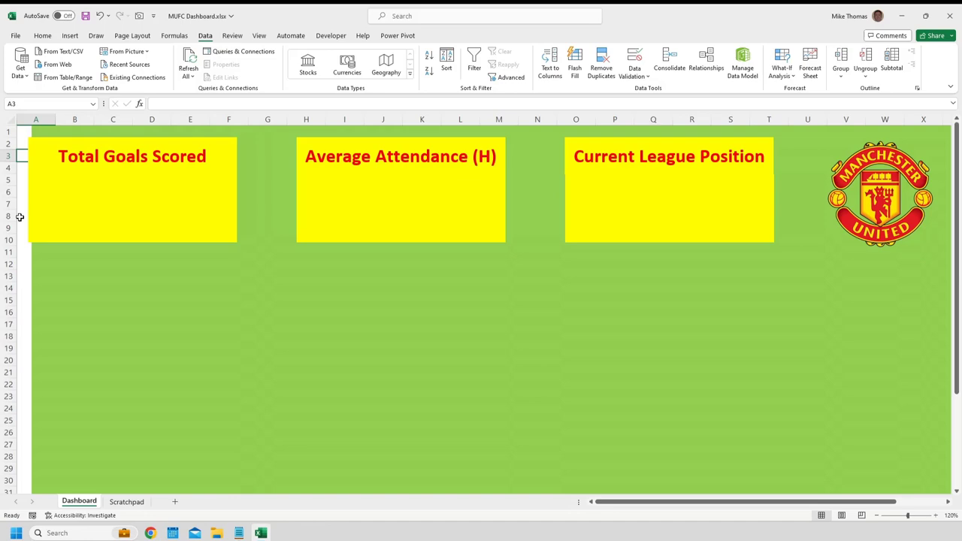
pyautogui.click(742, 58)
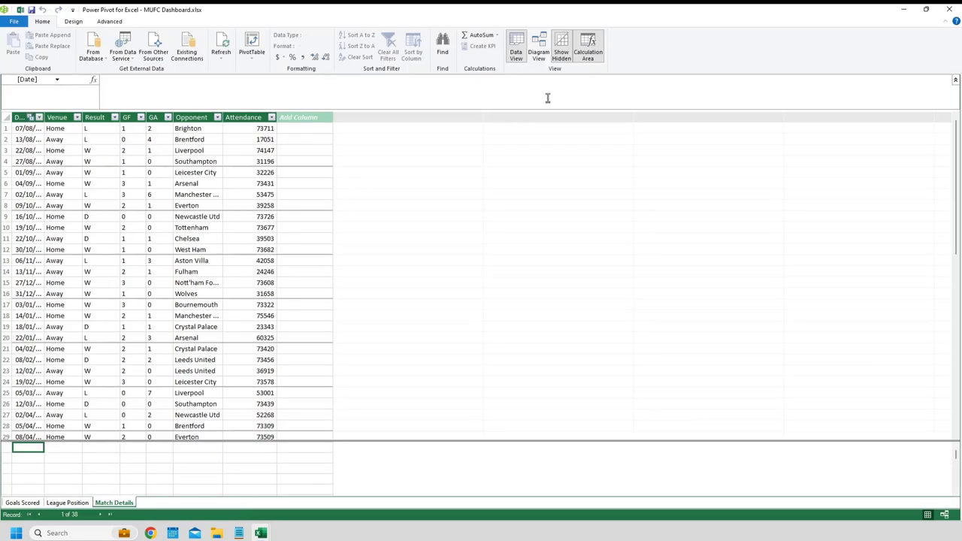
pyautogui.click(124, 84)
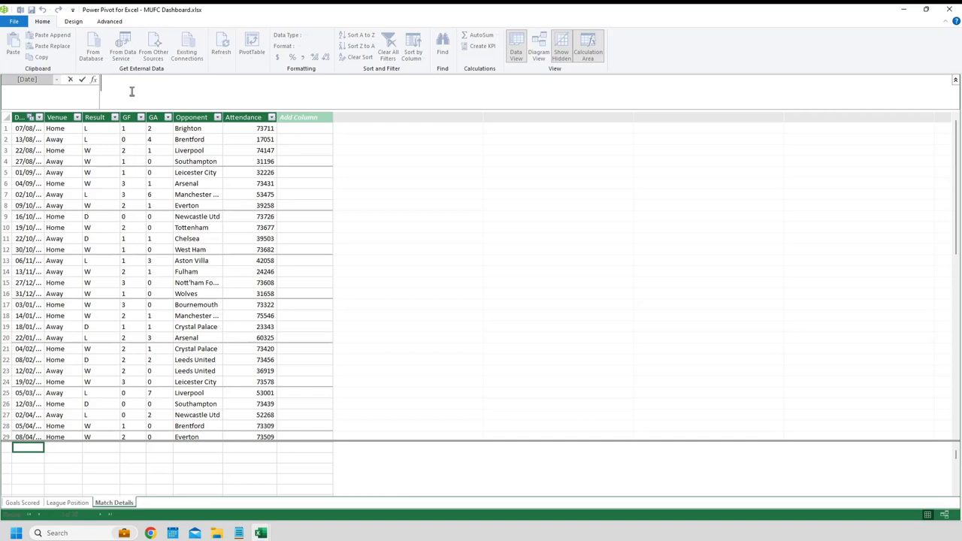
pyautogui.write('Total Goals Scored')
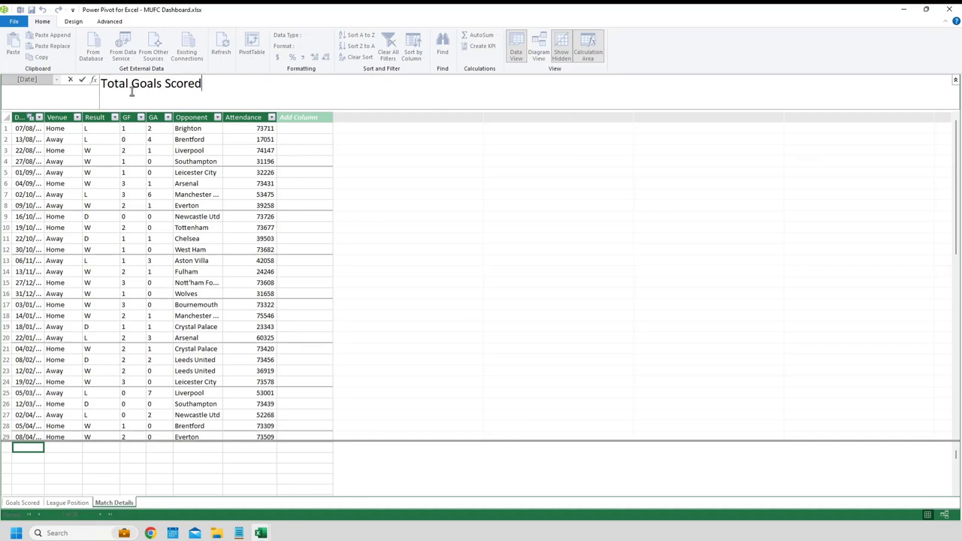
pyautogui.write(':=Sum(')
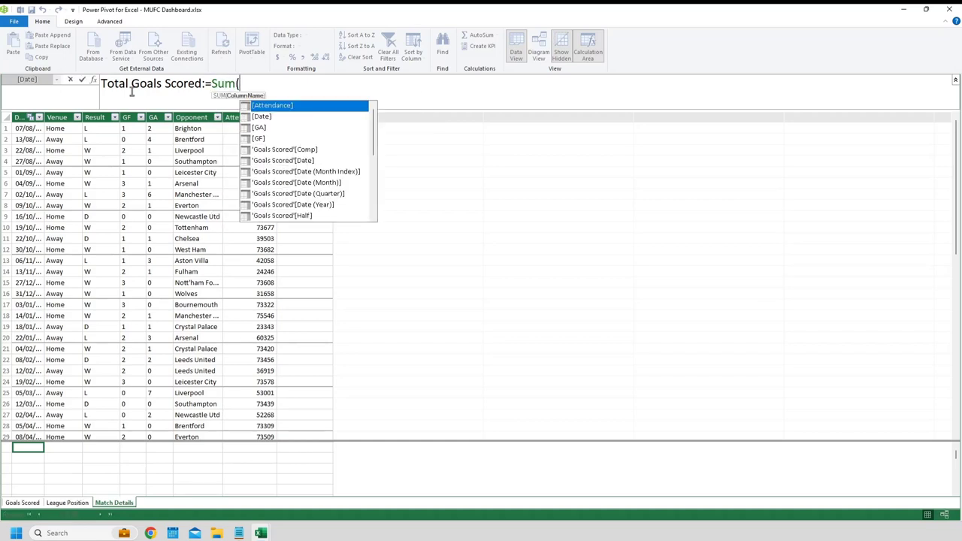
pyautogui.moveTo(373, 133); pyautogui.dragTo(374, 177)
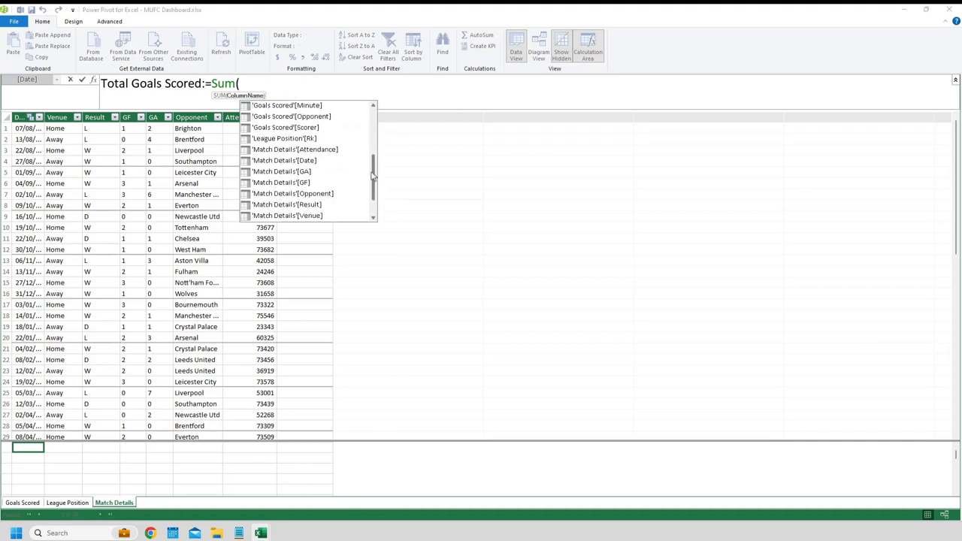
pyautogui.click(306, 183)
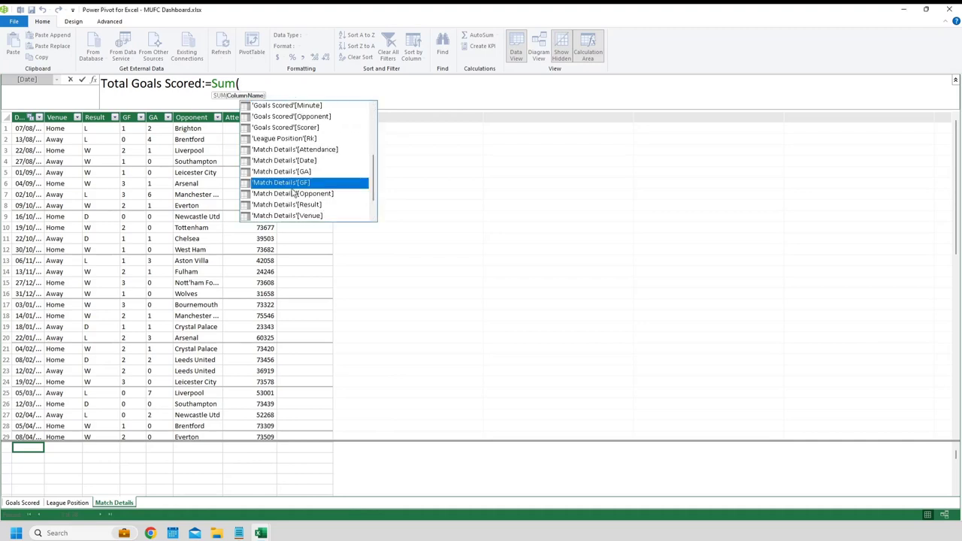
pyautogui.press('Tab')
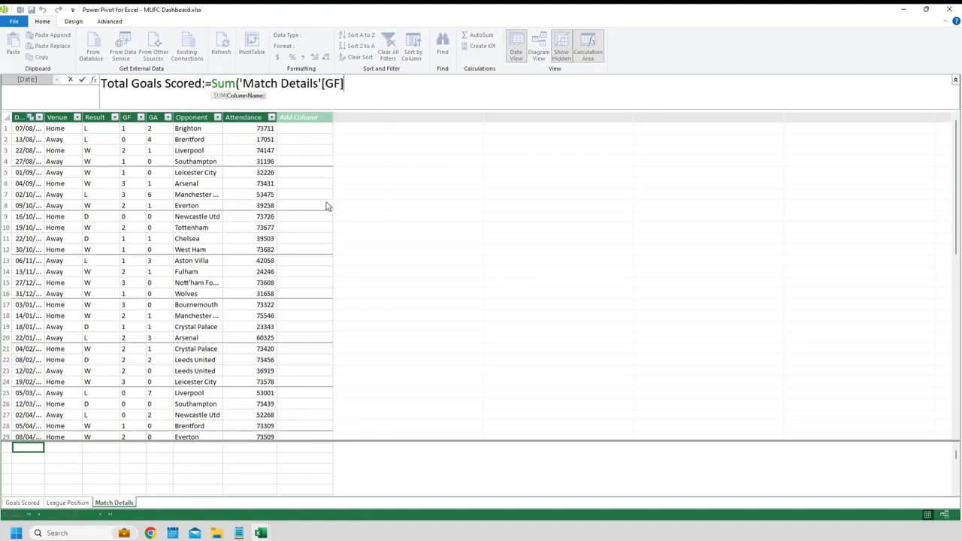
pyautogui.write(')')
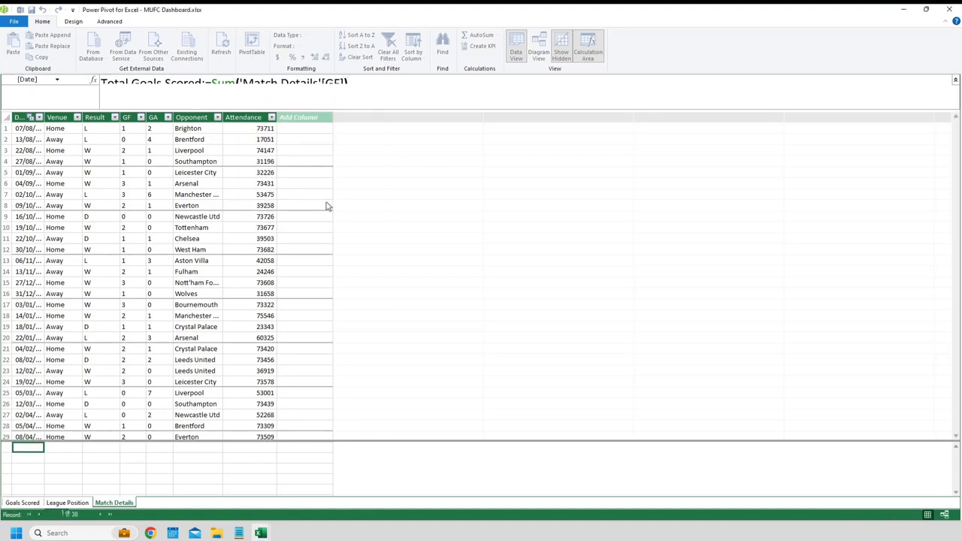
pyautogui.press('Return')
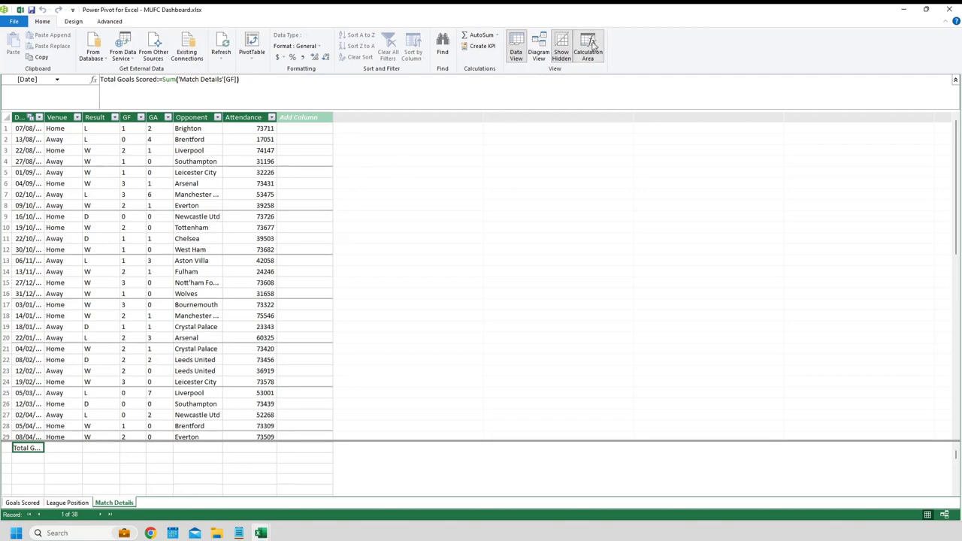
pyautogui.click(594, 47)
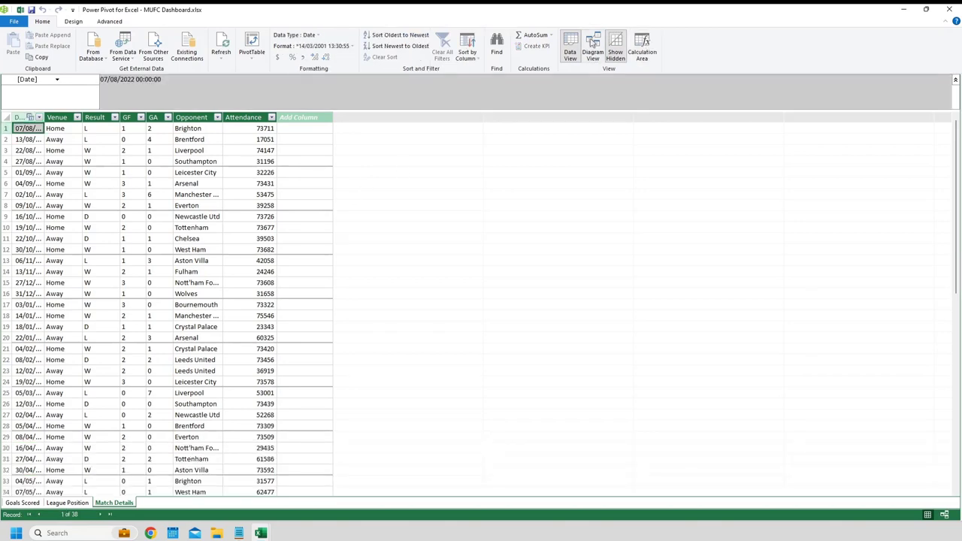
# Show the calculation area of the Match Details table, widen the Date column to fit the measure, and return to the workbook.
pyautogui.click(643, 47)
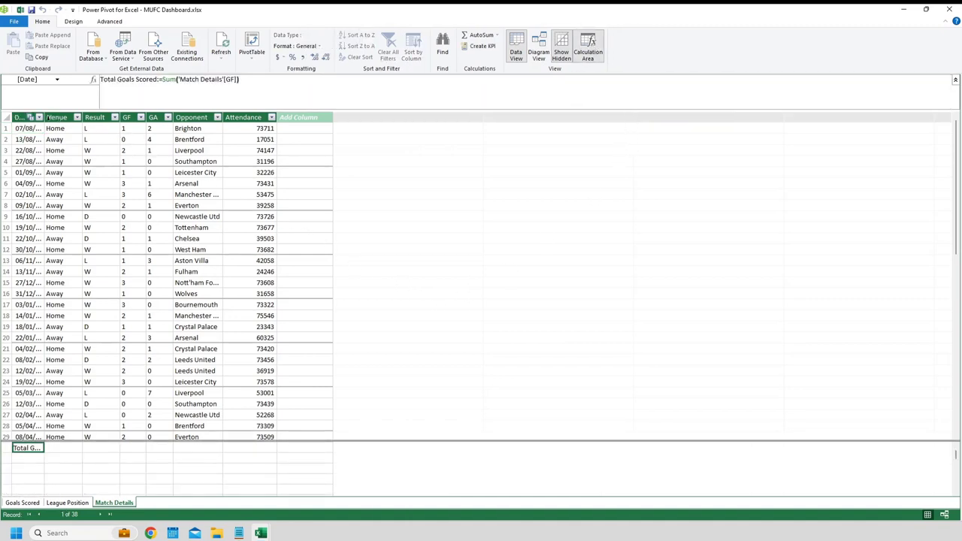
pyautogui.moveTo(61, 118); pyautogui.dragTo(98, 118)
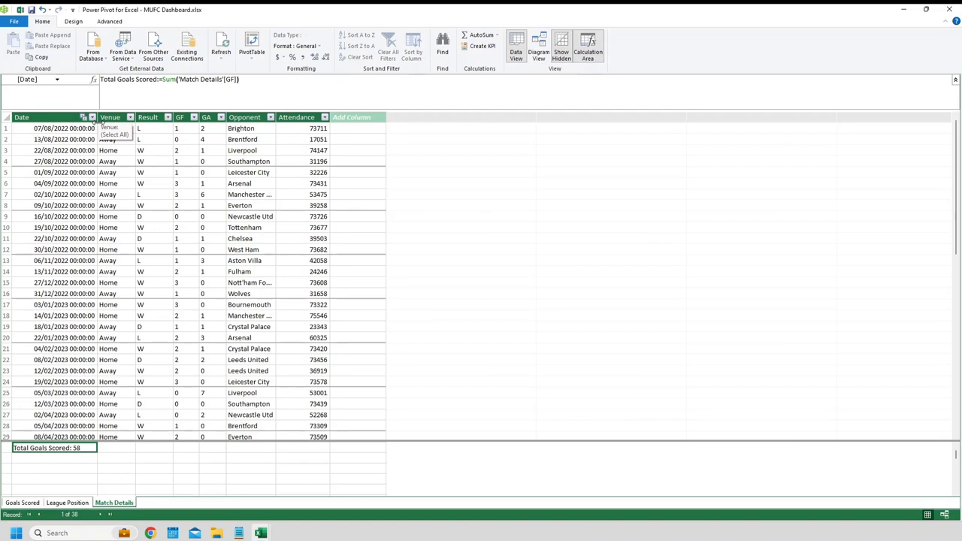
pyautogui.click(951, 12)
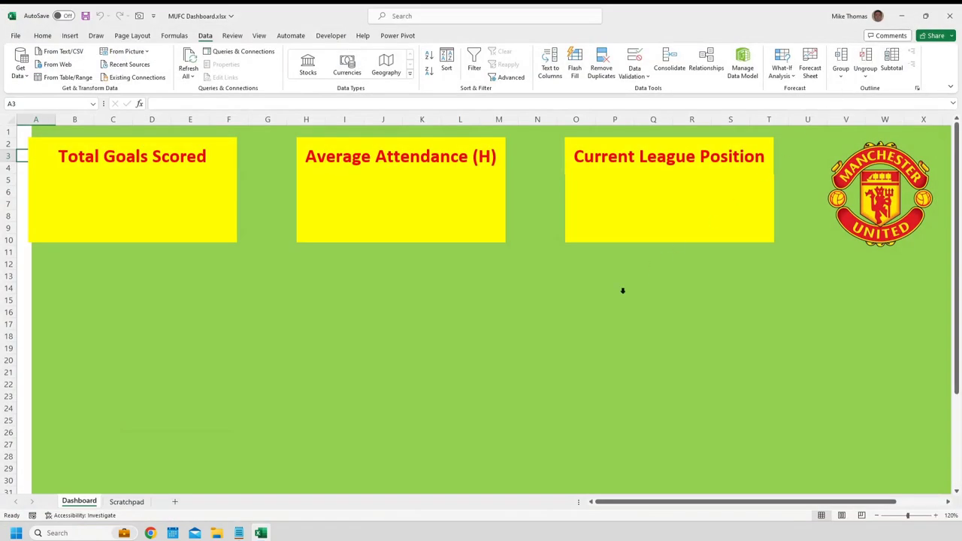
# In Scratchpad cell B1, enter =CUBEVALUE("ThisWorkbookDataModel","[Measures].[Total Goals Scored]") beside the Total Goals Scored label.
pyautogui.click(126, 502)
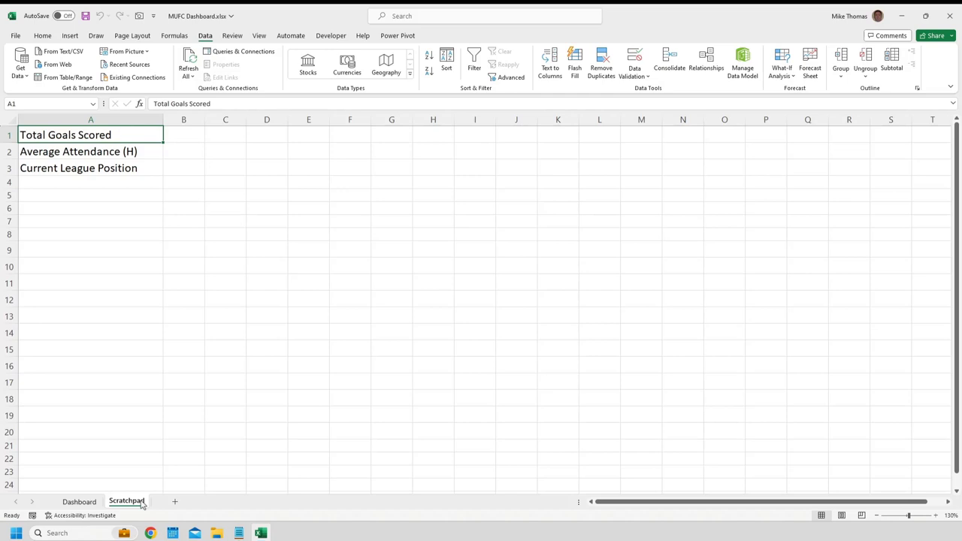
pyautogui.click(197, 133)
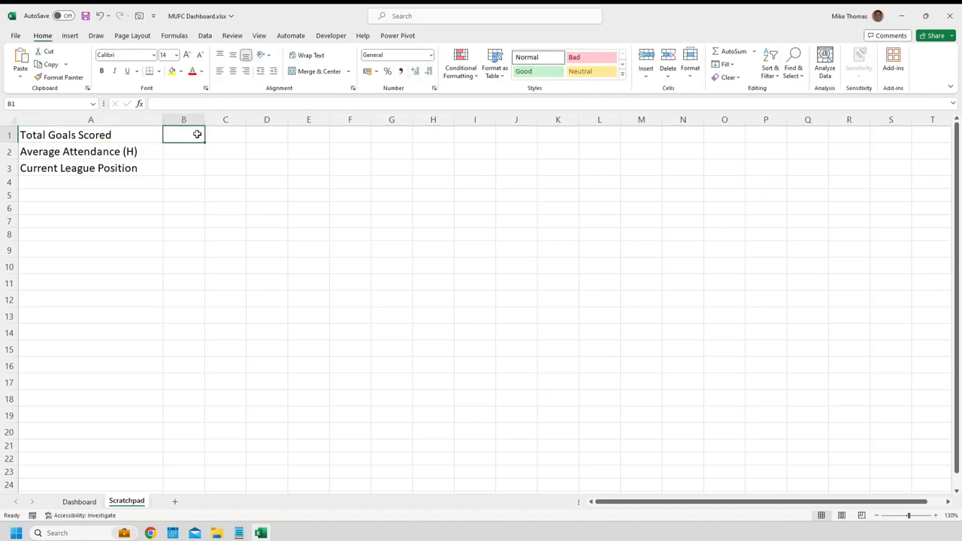
pyautogui.write('=cub')
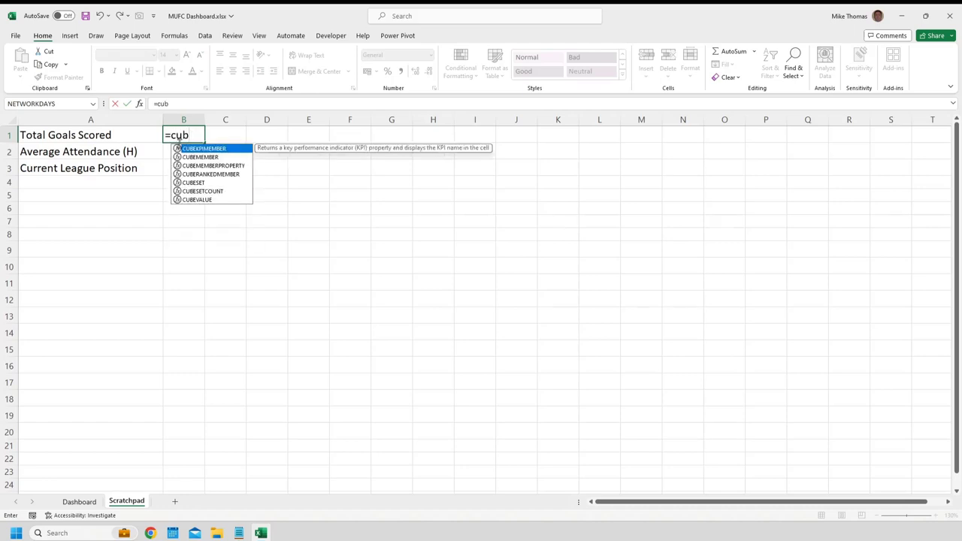
pyautogui.doubleClick(207, 199)
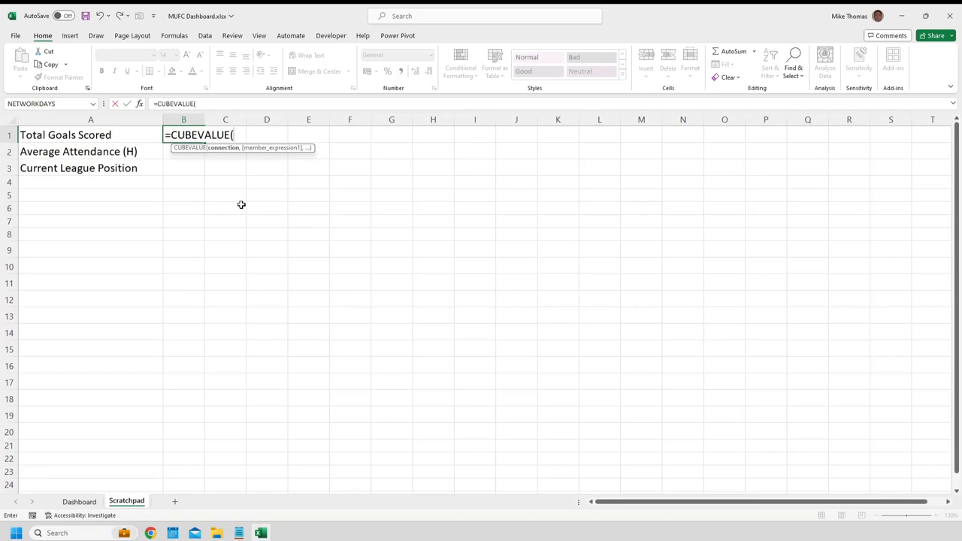
pyautogui.write('"')
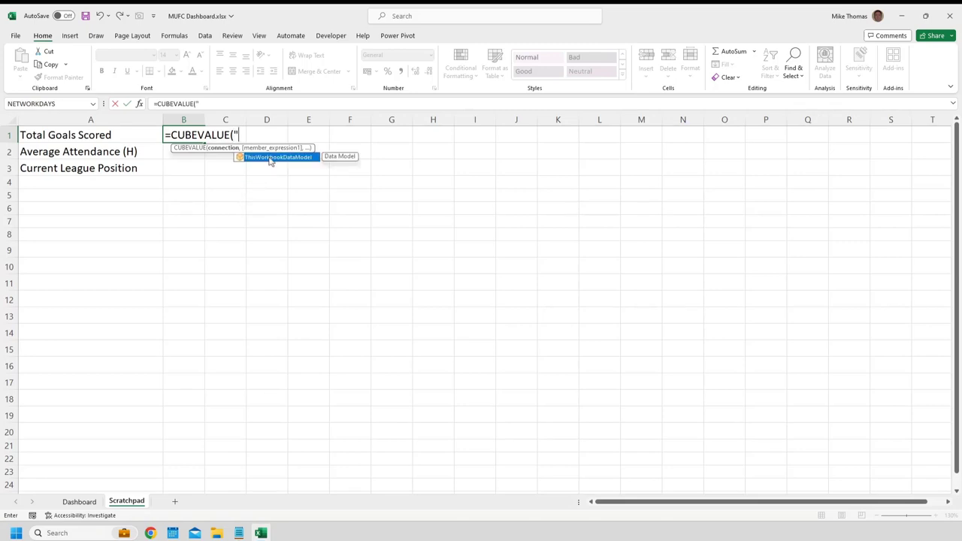
pyautogui.doubleClick(271, 158)
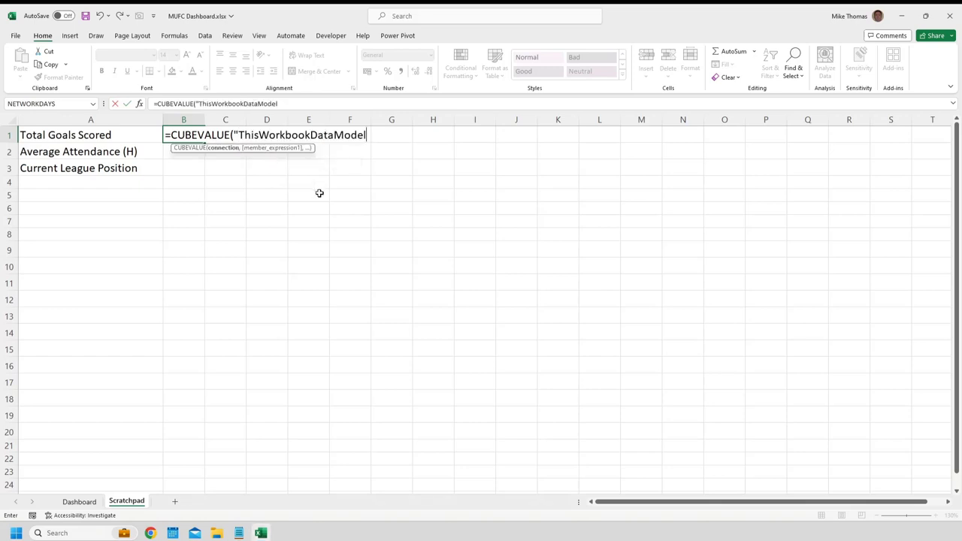
pyautogui.write('",')
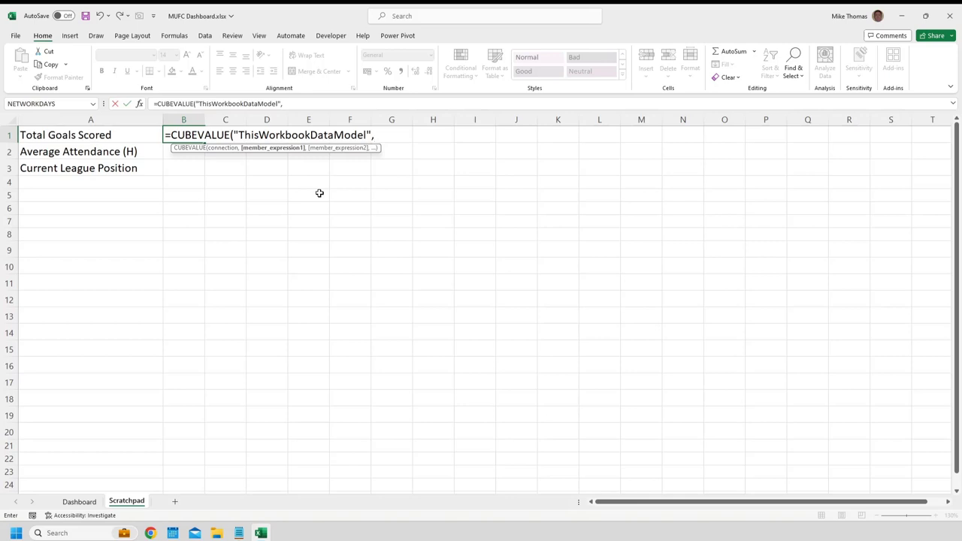
pyautogui.write('"')
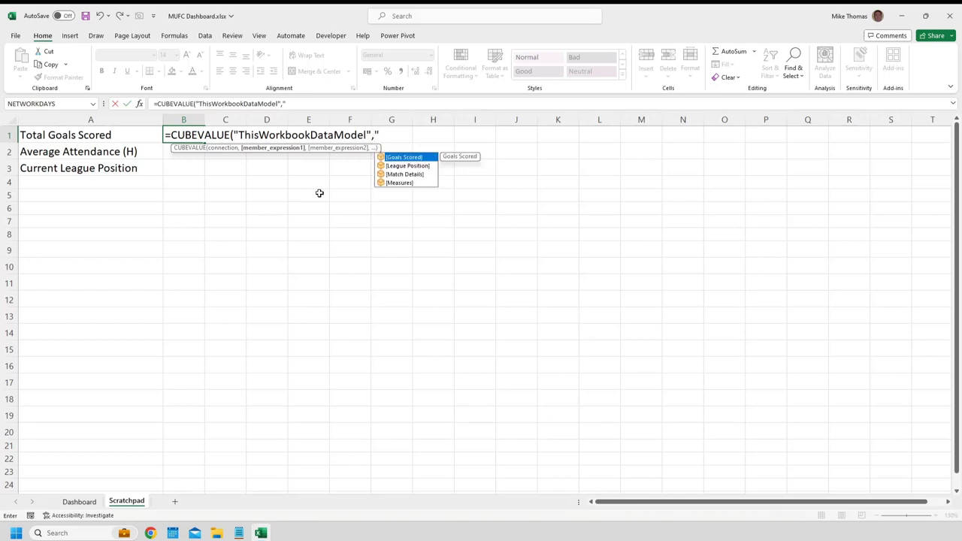
pyautogui.doubleClick(393, 183)
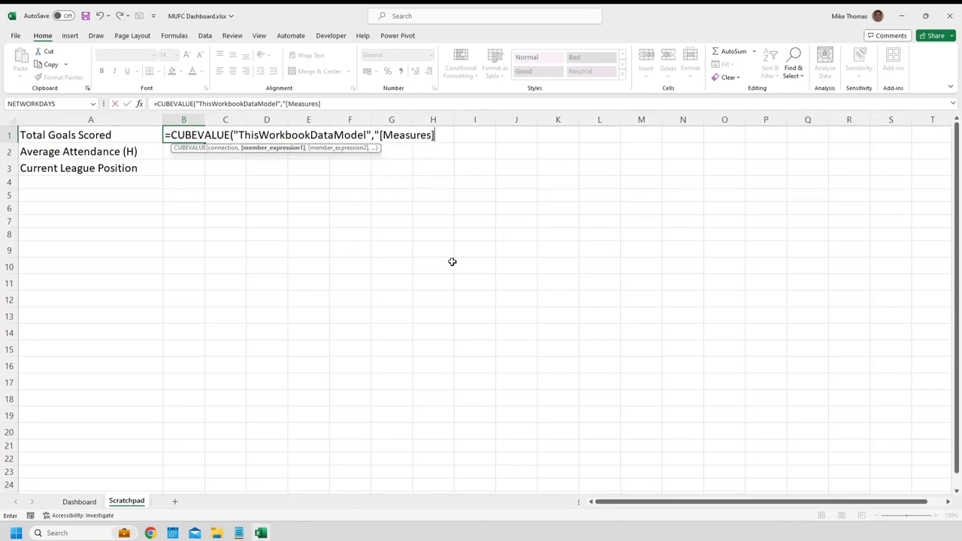
pyautogui.write('.')
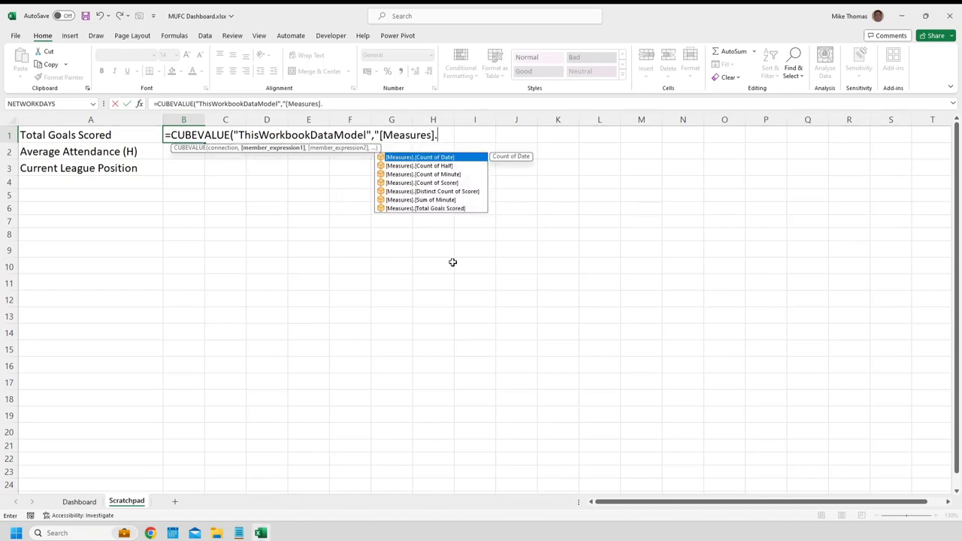
pyautogui.doubleClick(449, 209)
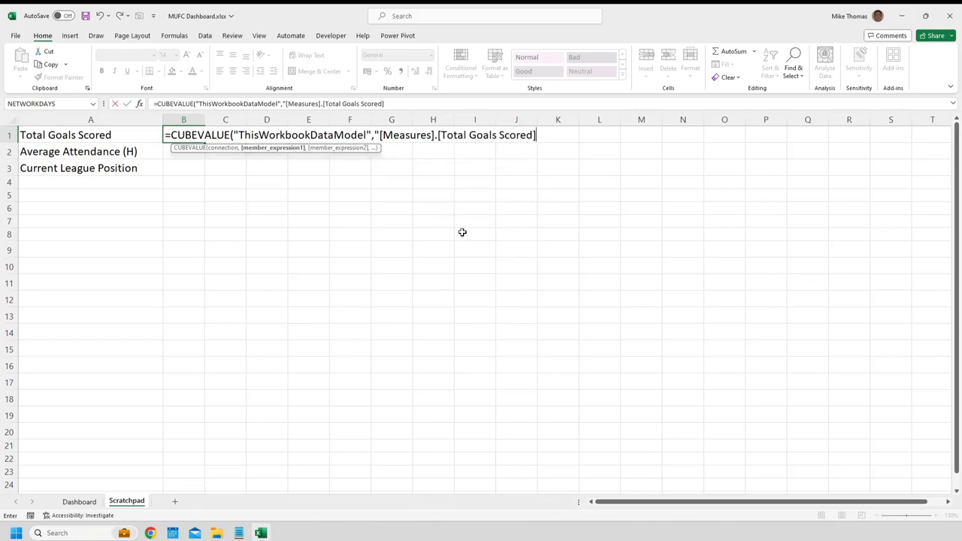
pyautogui.write('")')
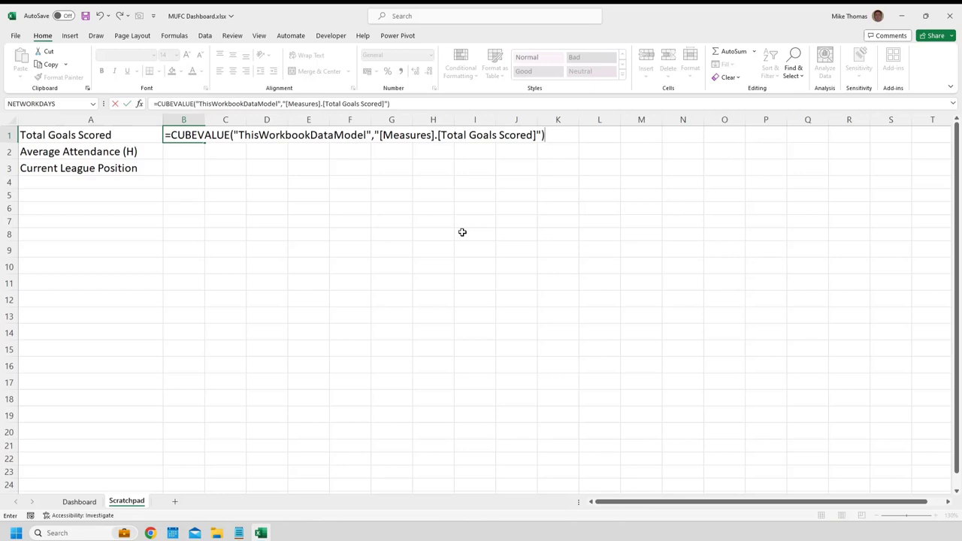
pyautogui.hotkey('ctrl', 'Return')
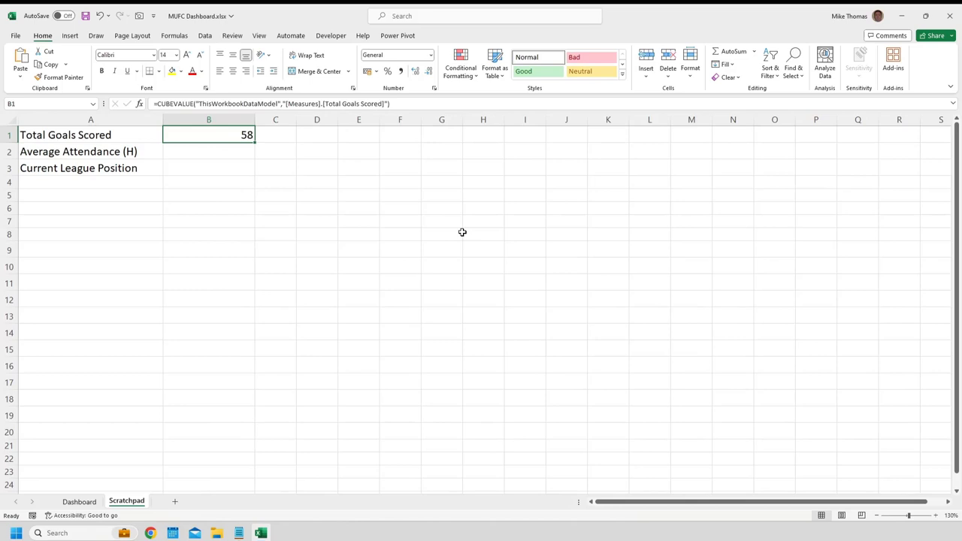
# Link the lower rectangle of the Total Goals Scored card on the Dashboard to its value with =Scratchpad!B1.
pyautogui.click(80, 503)
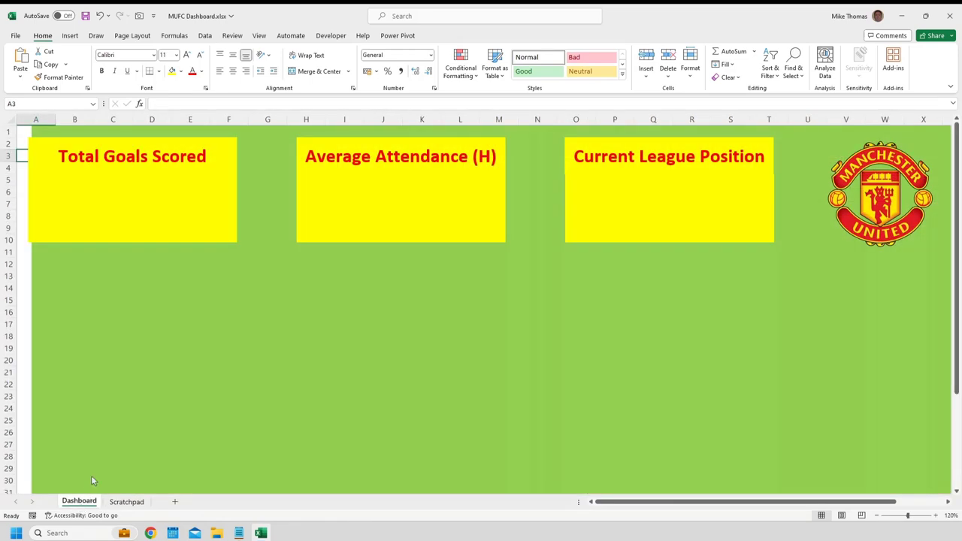
pyautogui.click(130, 225)
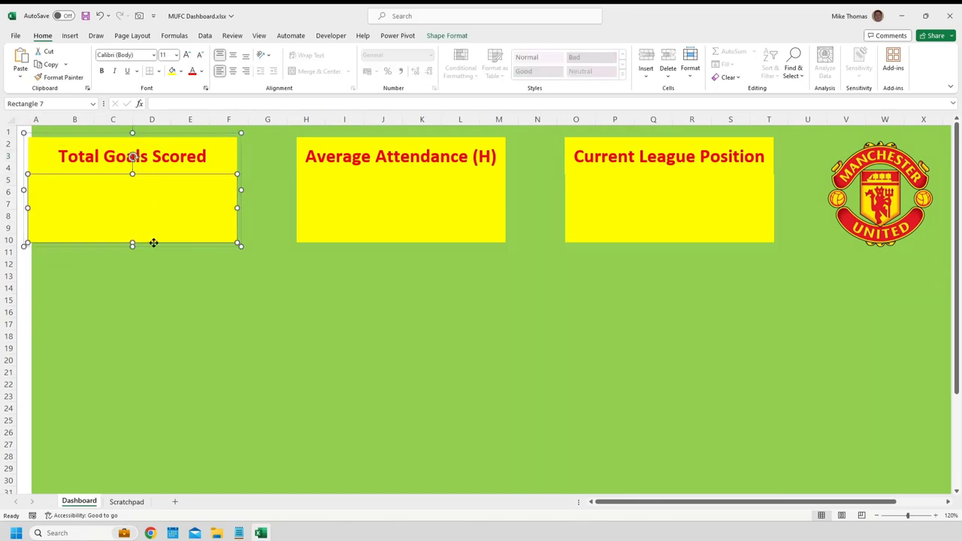
pyautogui.click(126, 503)
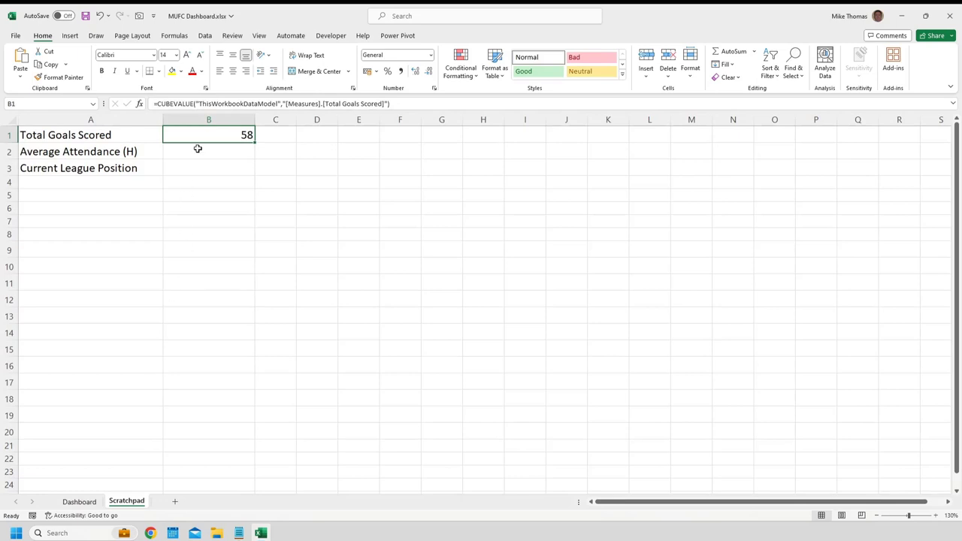
pyautogui.click(92, 502)
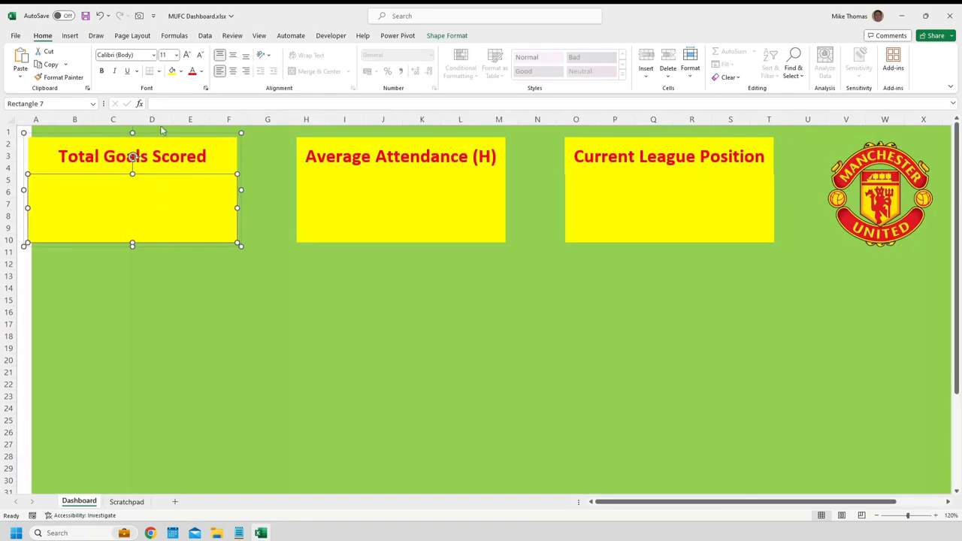
pyautogui.click(163, 103)
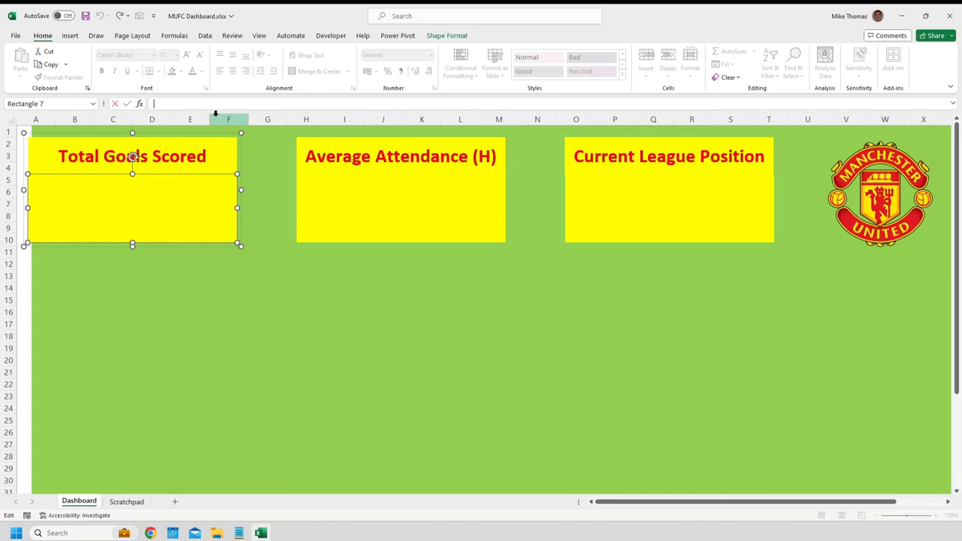
pyautogui.write('=')
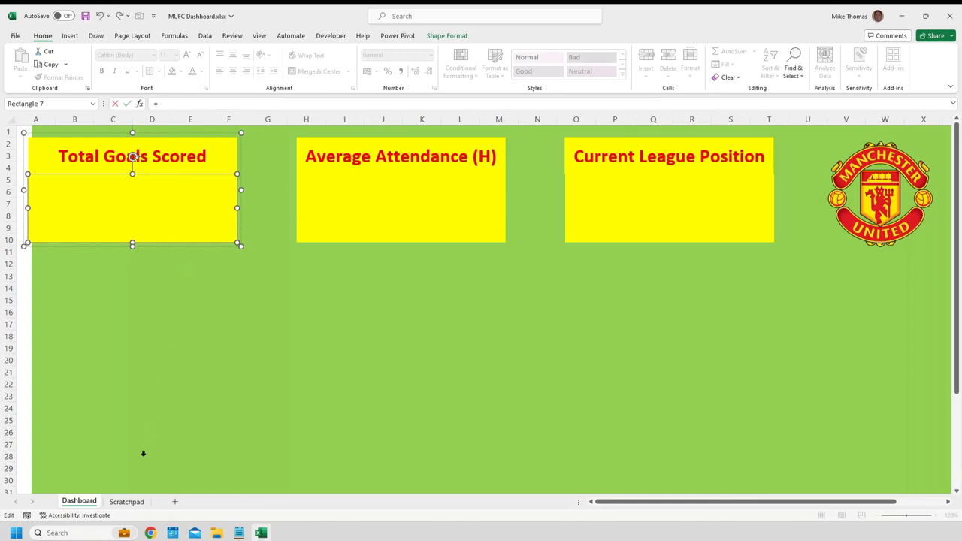
pyautogui.click(126, 502)
pyautogui.click(239, 135)
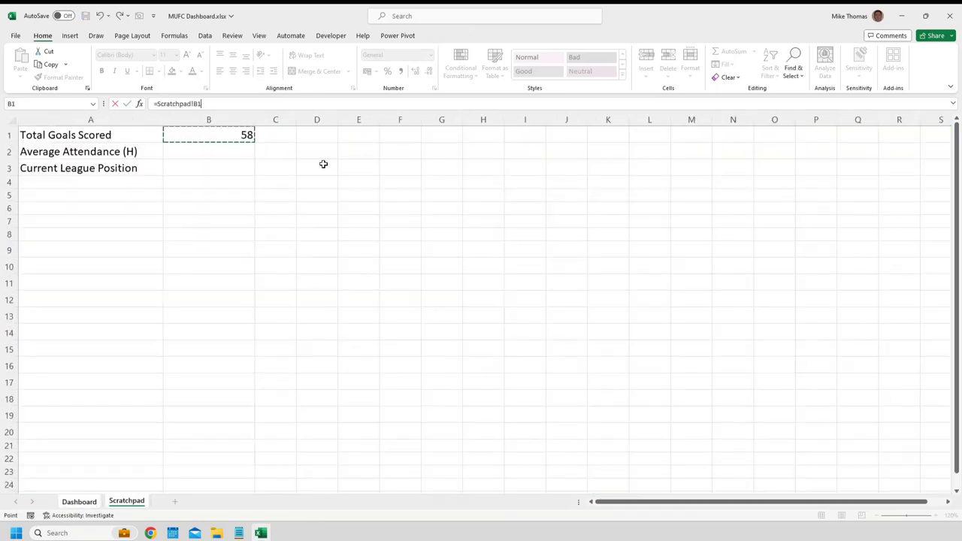
pyautogui.press('Return')
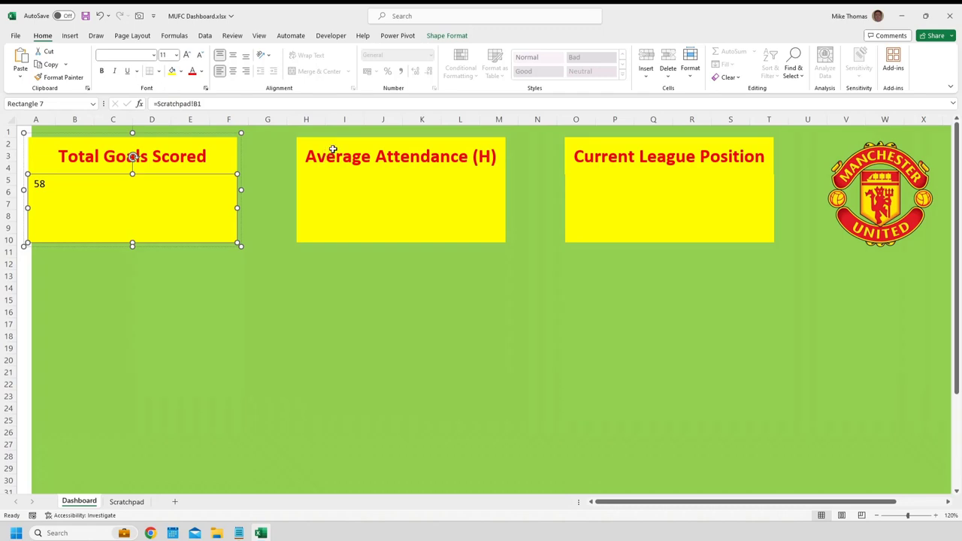
# Format the Total Goals Scored card value as red, bold text, centred horizontally and vertically, and enlarge it to slightly bigger than the title.
pyautogui.click(192, 72)
pyautogui.click(103, 71)
pyautogui.click(233, 71)
pyautogui.click(233, 55)
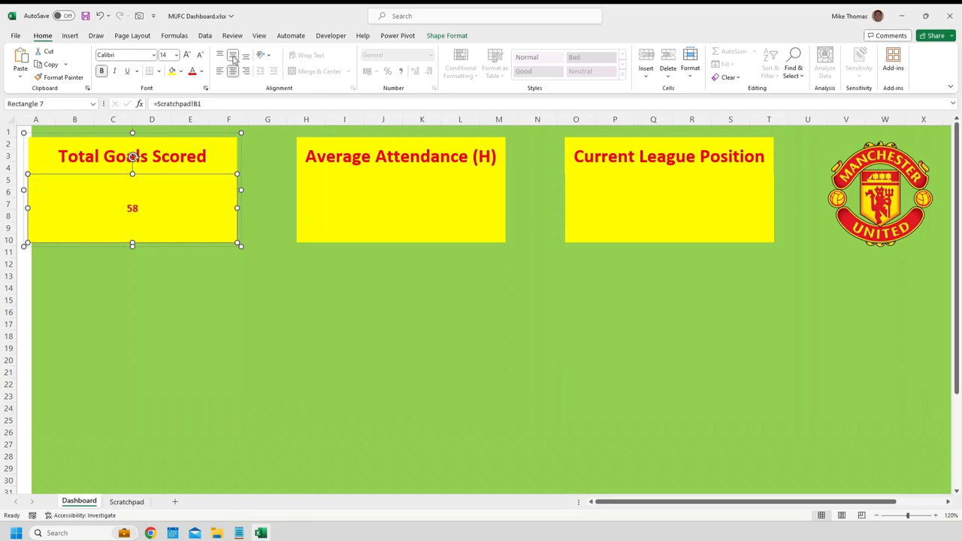
pyautogui.click(188, 58)
pyautogui.click(188, 58)
pyautogui.click(188, 58)
pyautogui.click(188, 58)
pyautogui.click(188, 57)
pyautogui.click(188, 58)
pyautogui.click(187, 58)
pyautogui.click(188, 58)
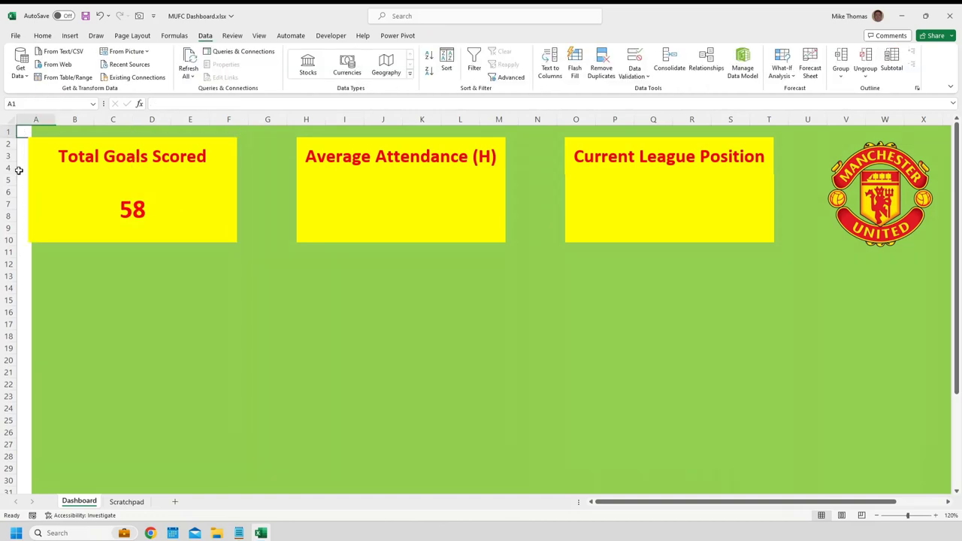
# Refresh all the workbook's data and examine the Attendance column of the Match Details table in the Power Pivot data model.
pyautogui.click(190, 58)
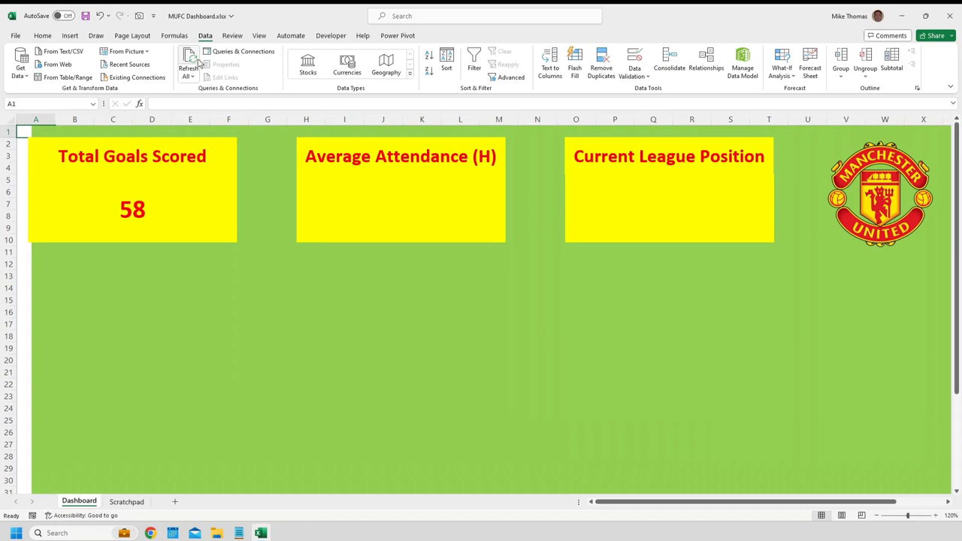
pyautogui.click(742, 60)
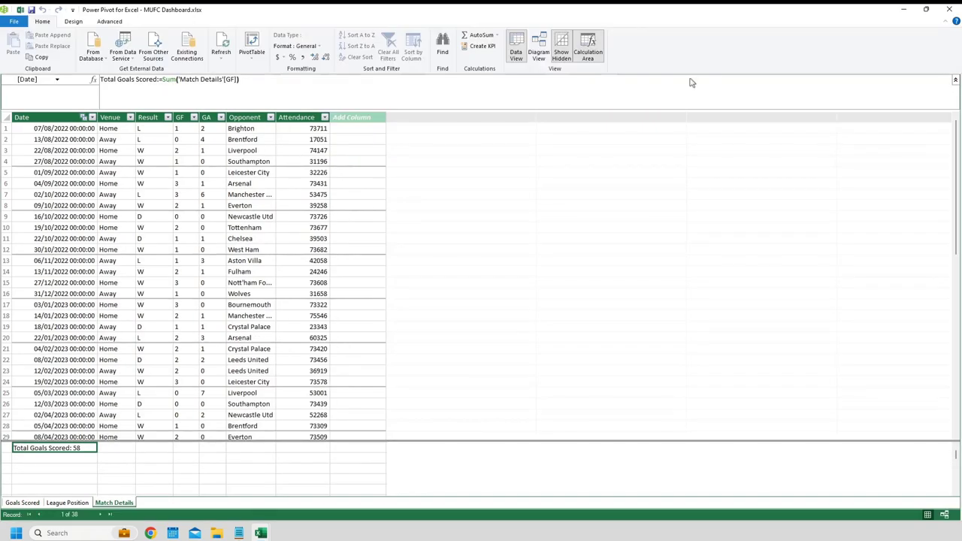
pyautogui.click(305, 118)
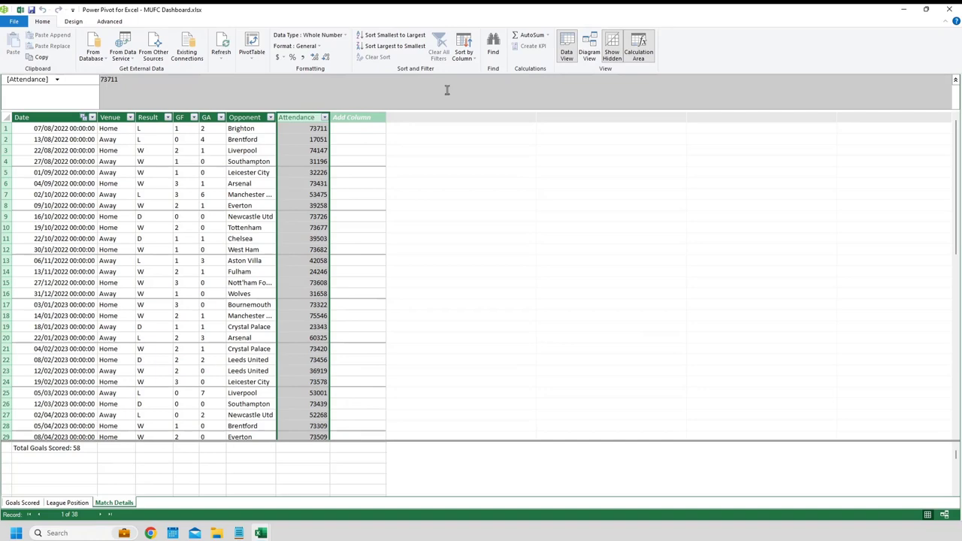
pyautogui.click(950, 9)
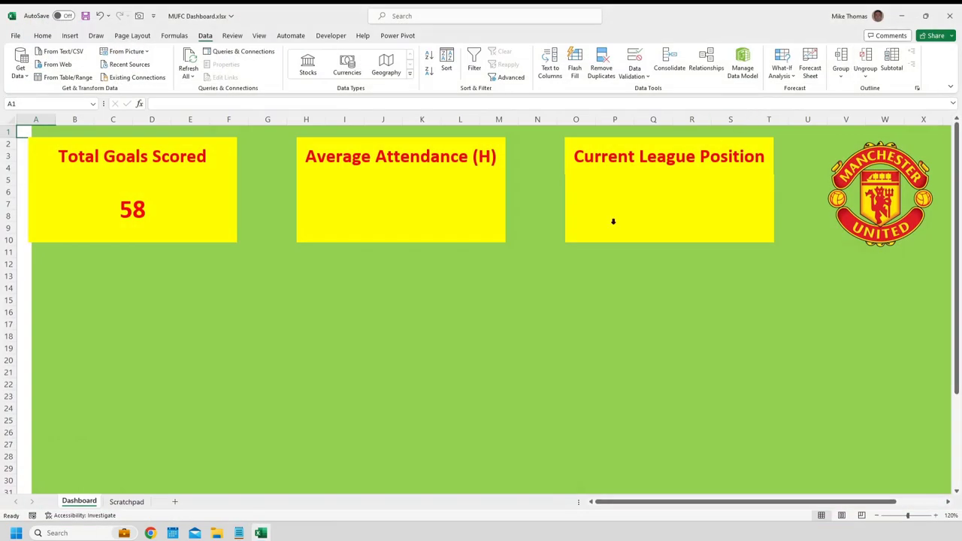
# Insert a PivotTable based on the workbook's data model at cell E1 of the Scratchpad sheet.
pyautogui.click(133, 501)
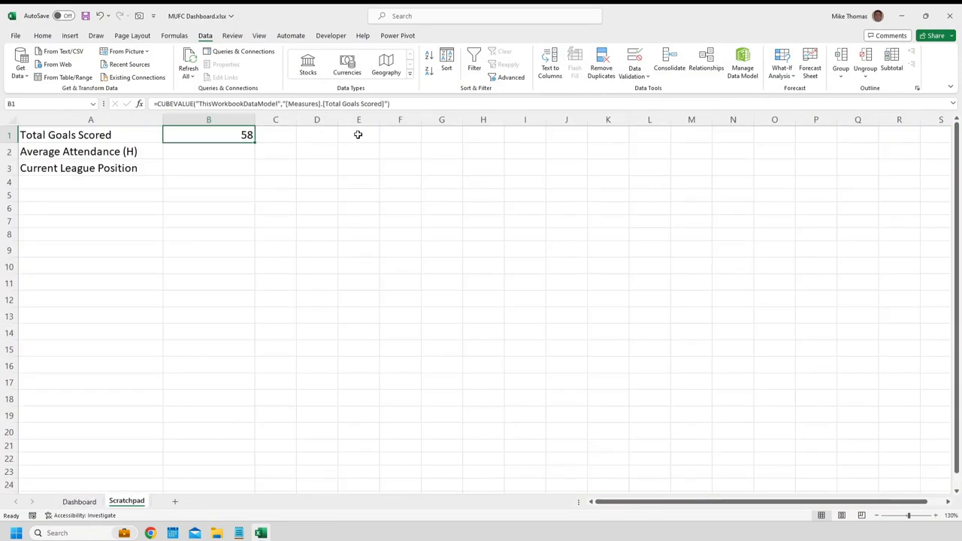
pyautogui.click(356, 133)
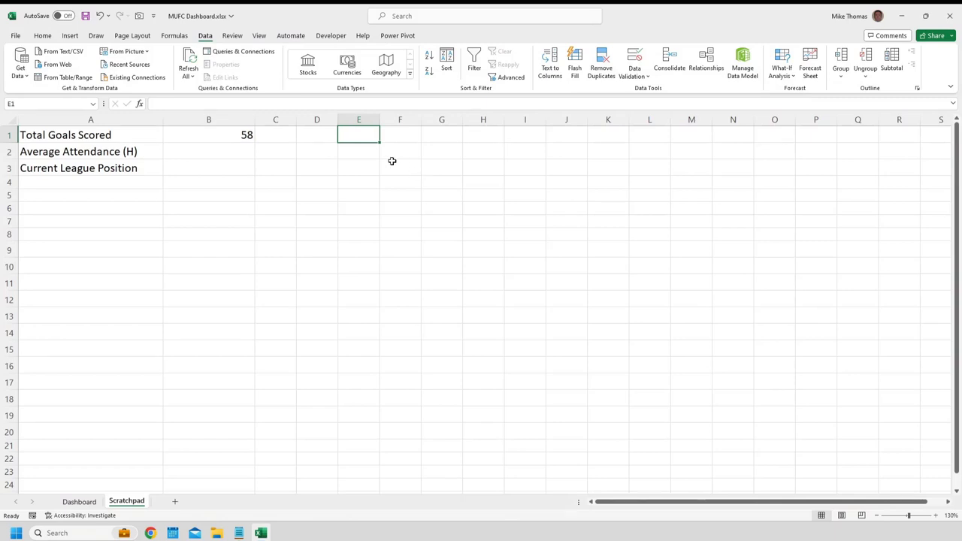
pyautogui.click(71, 35)
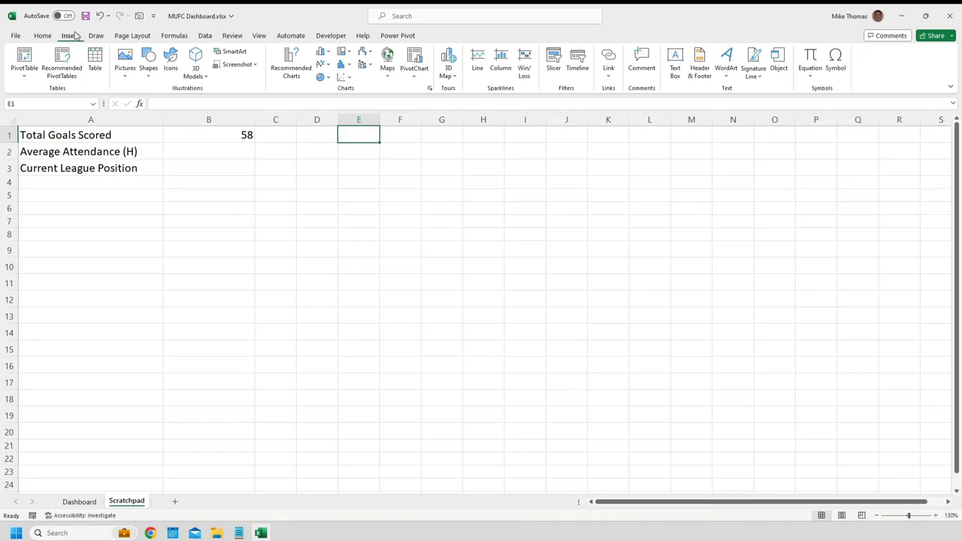
pyautogui.click(25, 78)
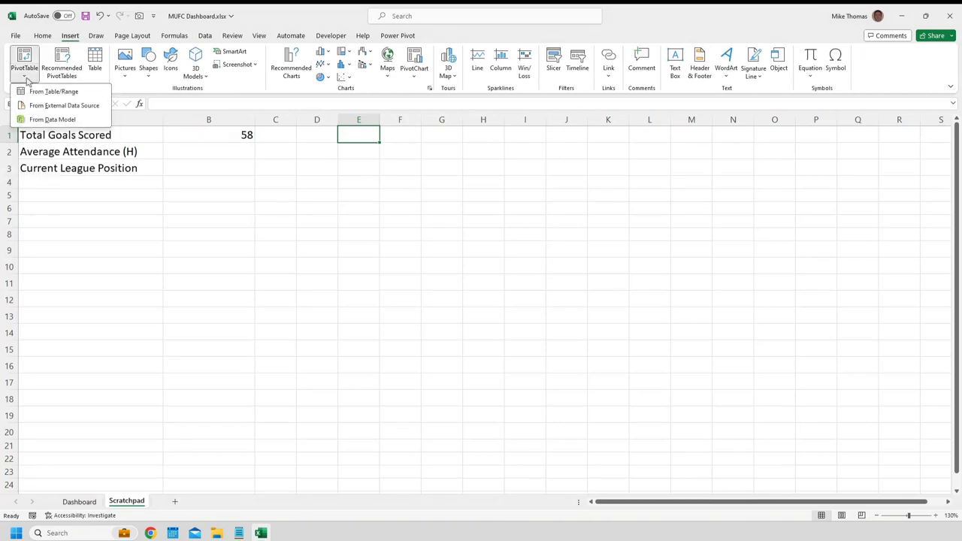
pyautogui.click(45, 119)
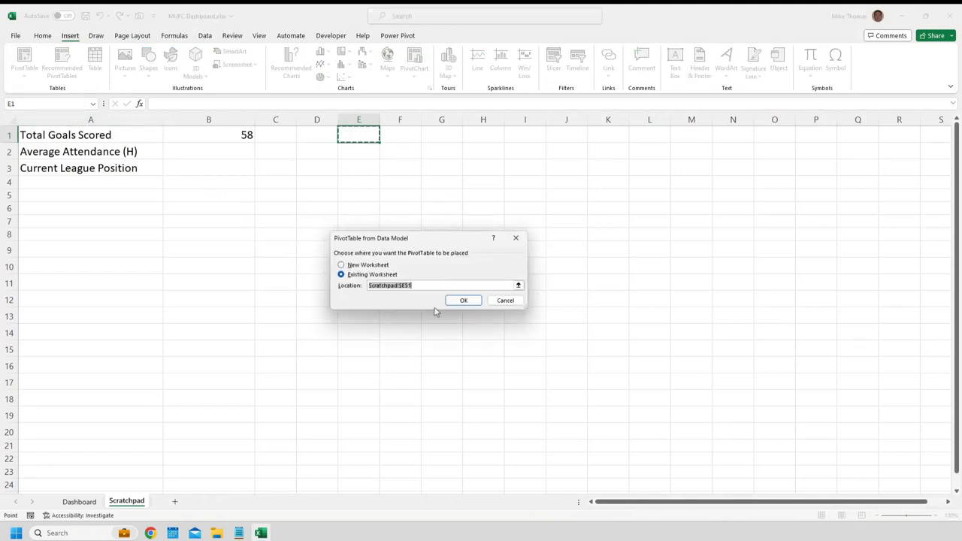
pyautogui.click(463, 300)
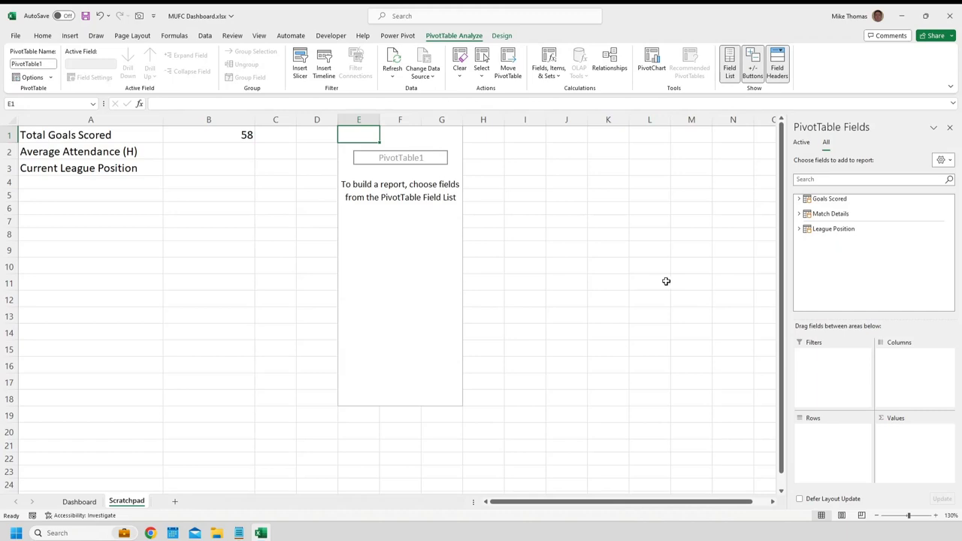
# Add the Match Details Attendance field to the PivotTable's values and summarize it by Average.
pyautogui.click(800, 215)
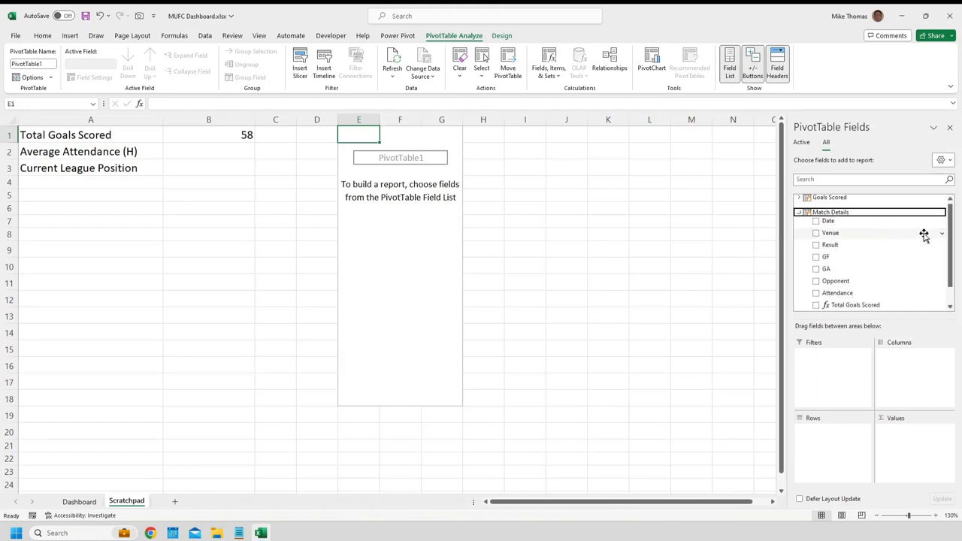
pyautogui.moveTo(949, 236); pyautogui.dragTo(949, 251)
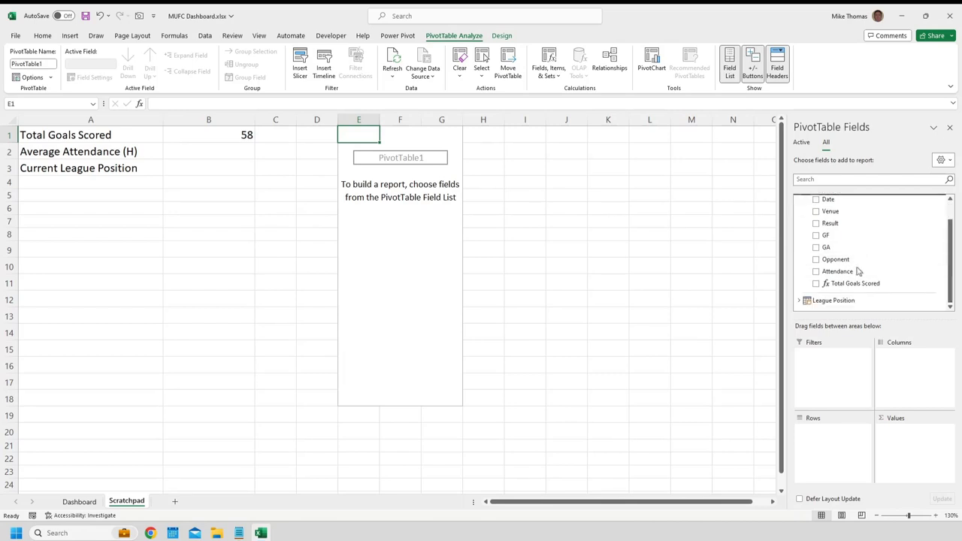
pyautogui.moveTo(857, 272); pyautogui.dragTo(913, 449)
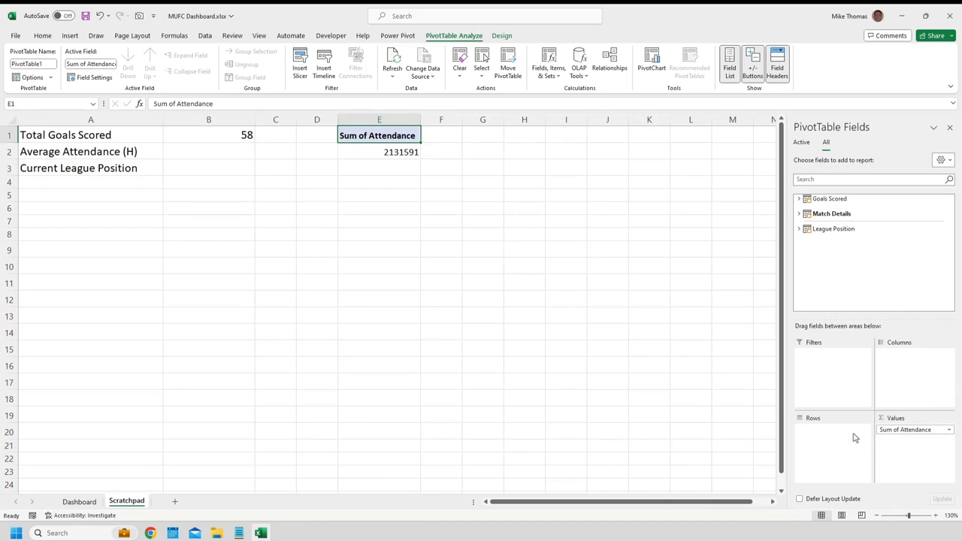
pyautogui.rightClick(398, 153)
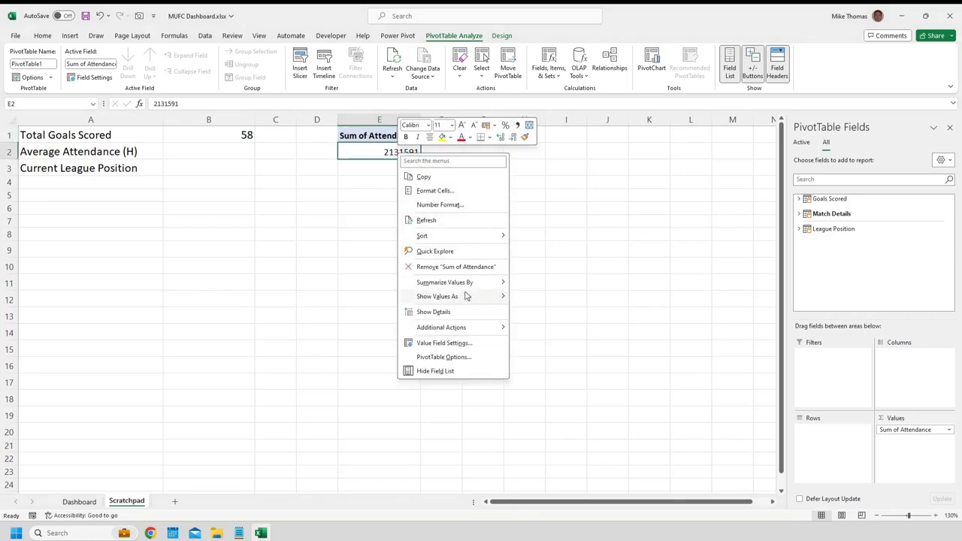
pyautogui.moveTo(466, 284)
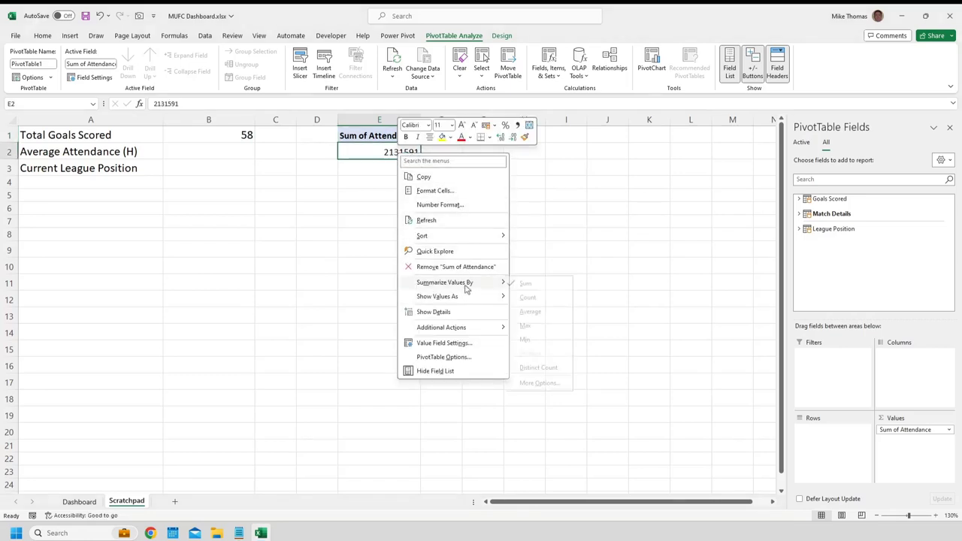
pyautogui.click(551, 316)
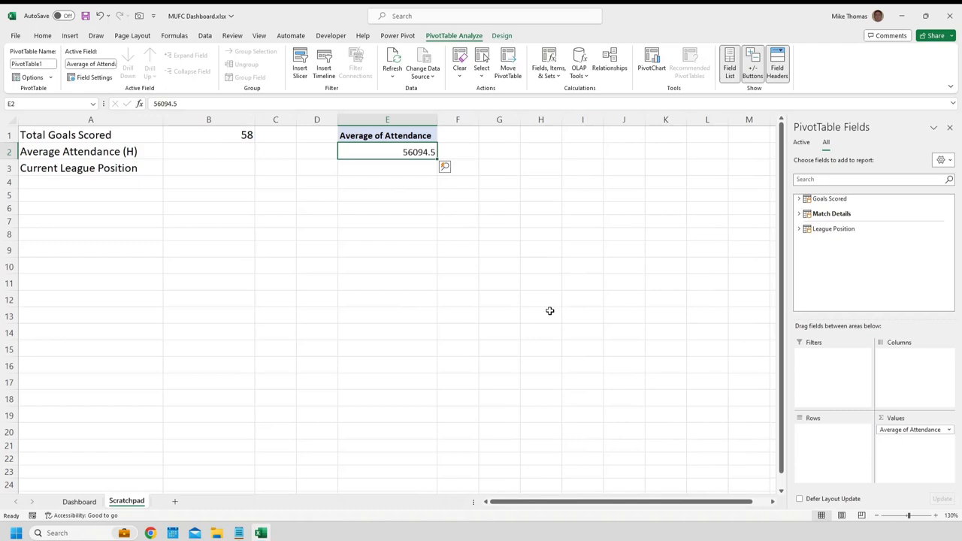
# Add Venue from Match Details as a report filter on the attendance PivotTable and filter it to Home.
pyautogui.click(799, 213)
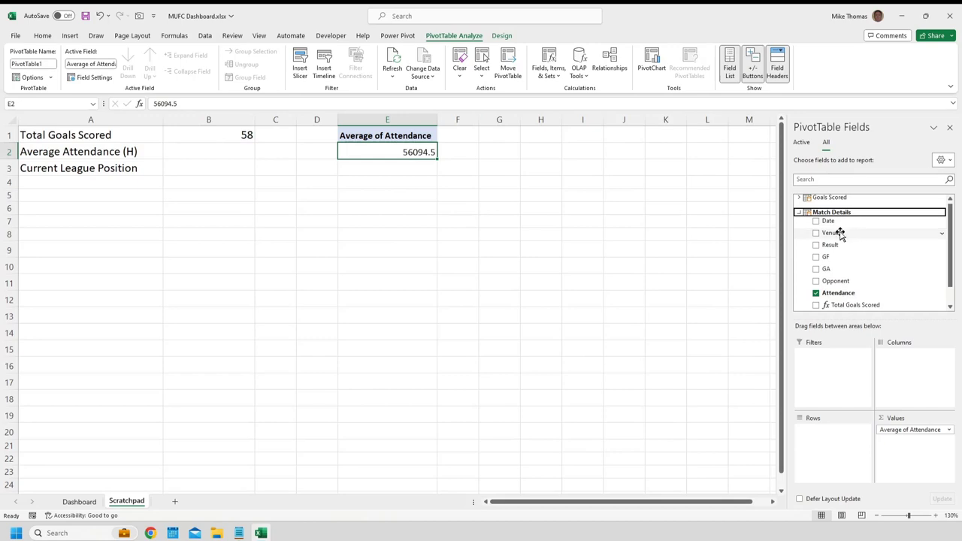
pyautogui.moveTo(830, 233); pyautogui.dragTo(829, 371)
pyautogui.click(458, 137)
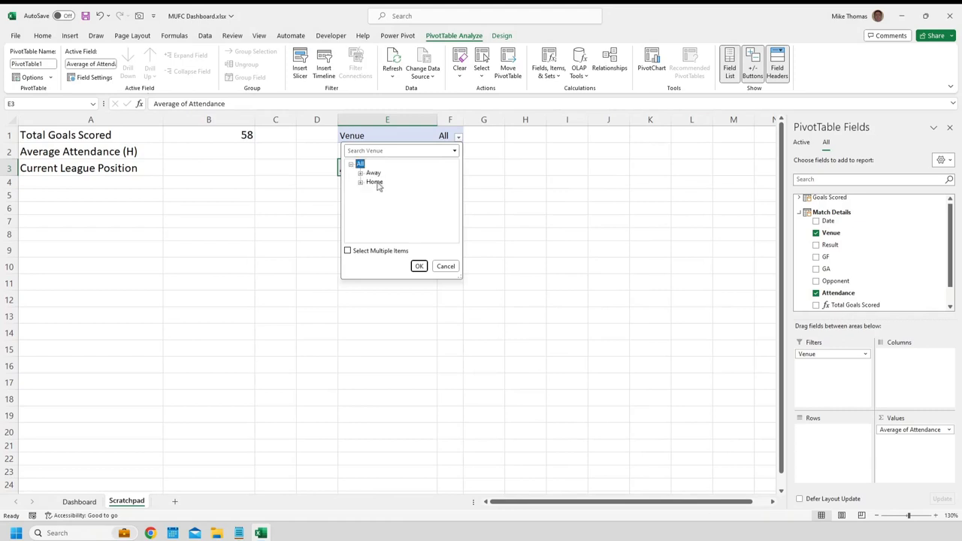
pyautogui.click(373, 182)
pyautogui.click(420, 267)
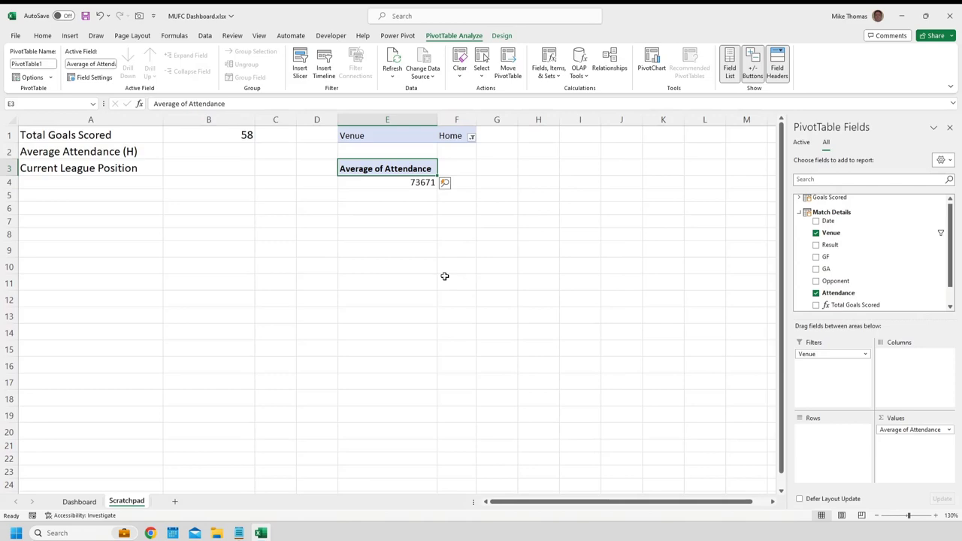
# Link the lower rectangle of the Average Attendance (H) card on the Dashboard to the PivotTable average with =Scratchpad!E4.
pyautogui.click(89, 502)
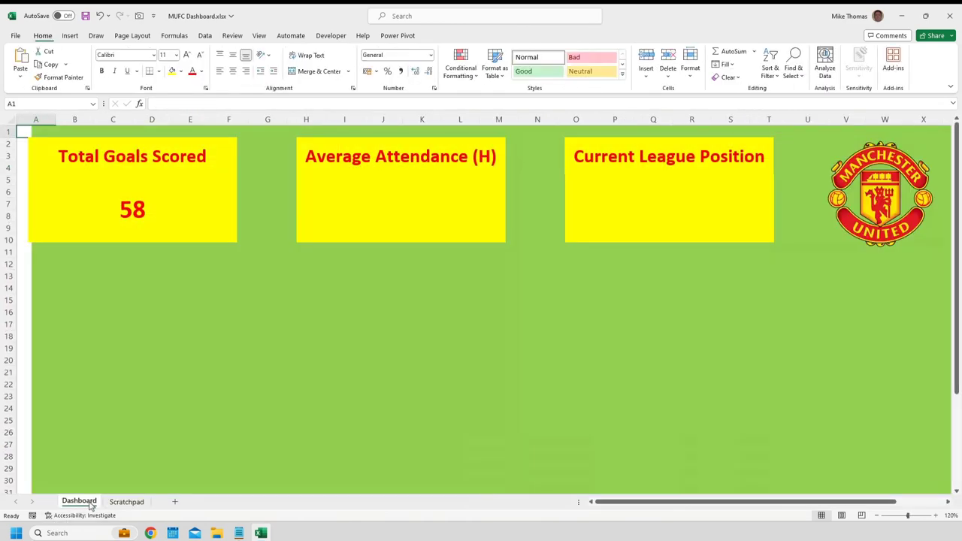
pyautogui.click(79, 502)
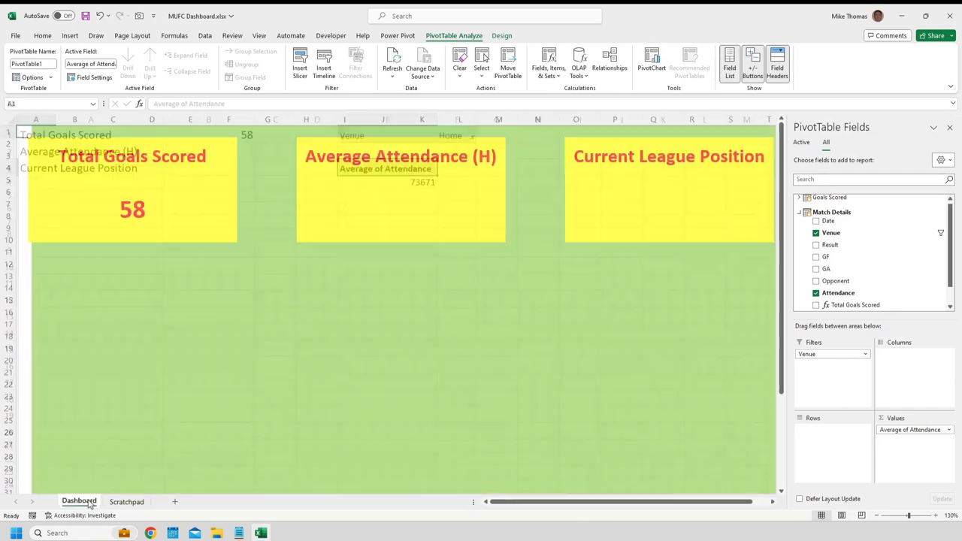
pyautogui.click(396, 213)
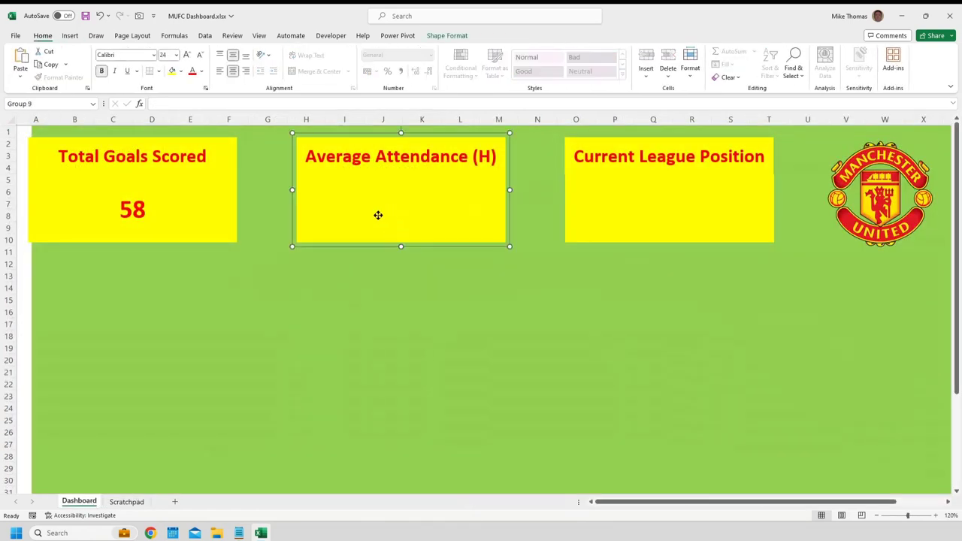
pyautogui.click(380, 215)
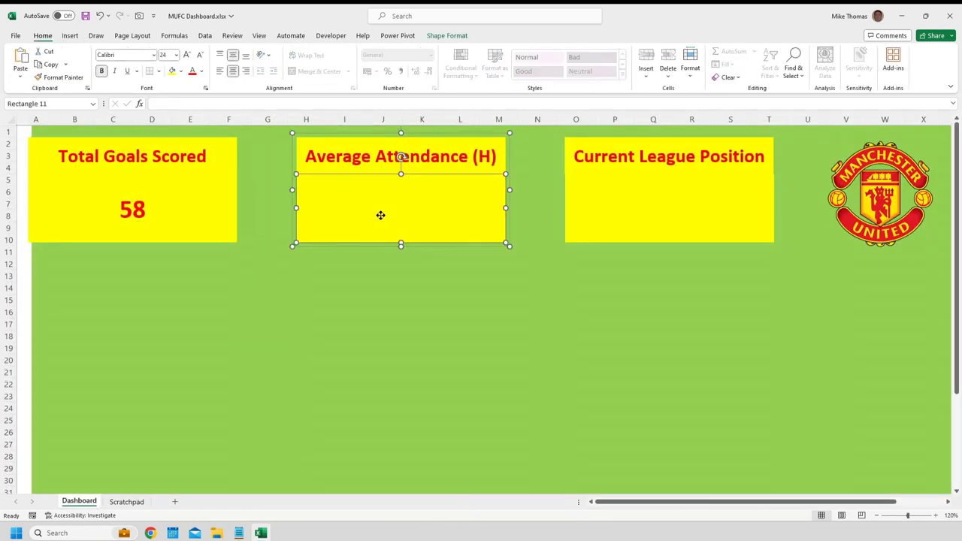
pyautogui.click(173, 105)
pyautogui.write('=')
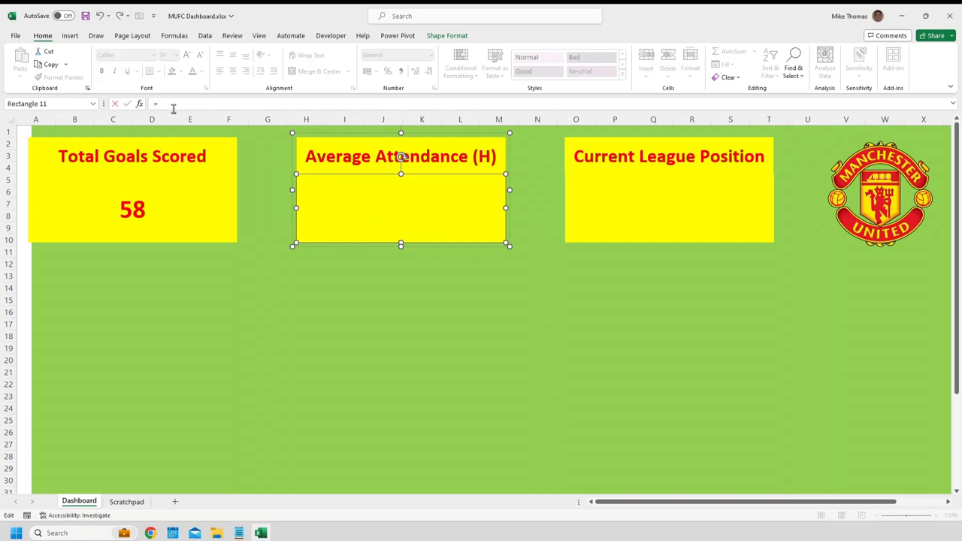
pyautogui.click(125, 502)
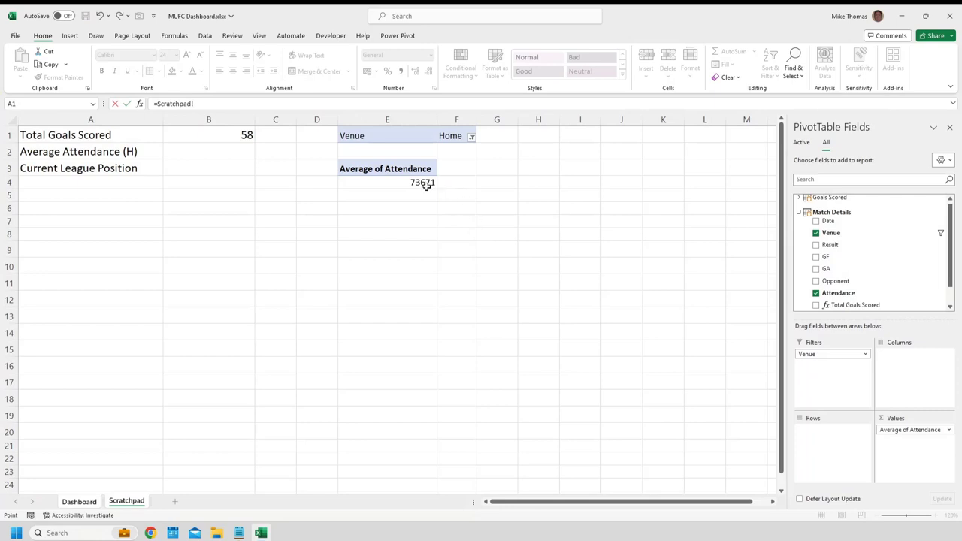
pyautogui.write('E4')
pyautogui.press('Return')
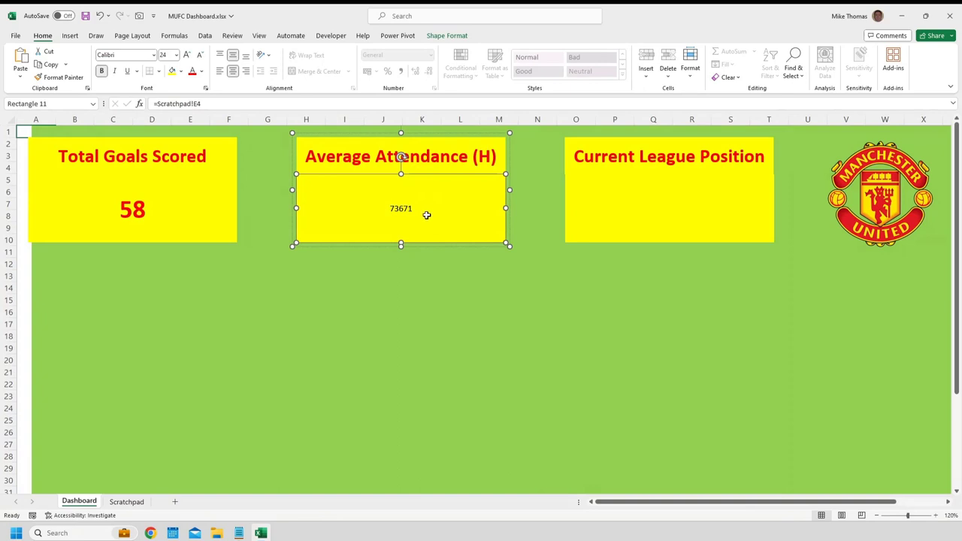
# Format the Average Attendance (H) card value as red, bold text at 36 points.
pyautogui.click(191, 71)
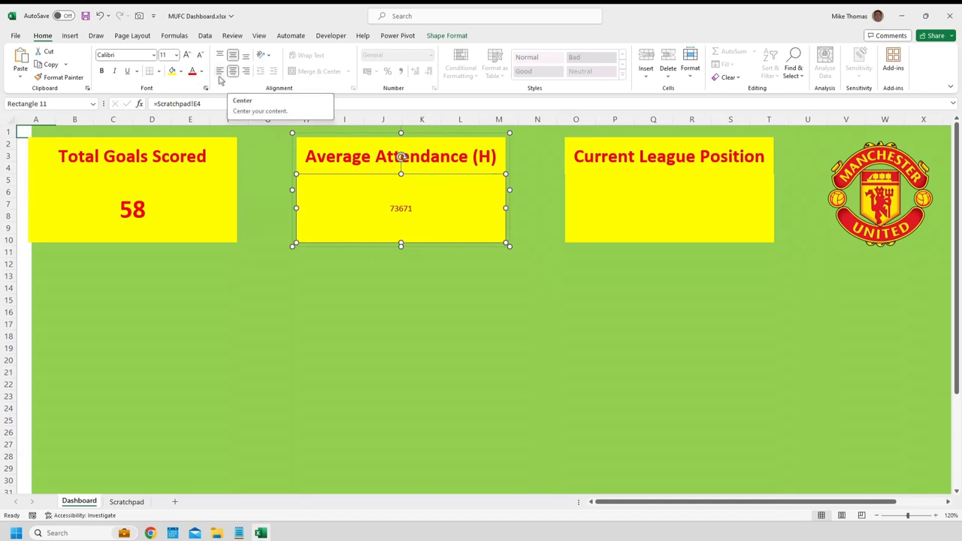
pyautogui.click(101, 71)
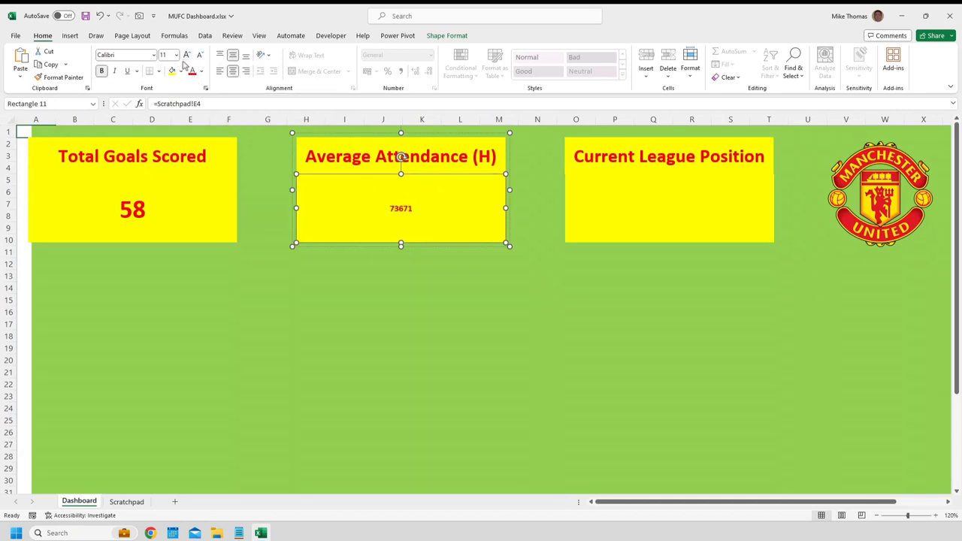
pyautogui.click(186, 55)
pyautogui.click(187, 55)
pyautogui.click(186, 55)
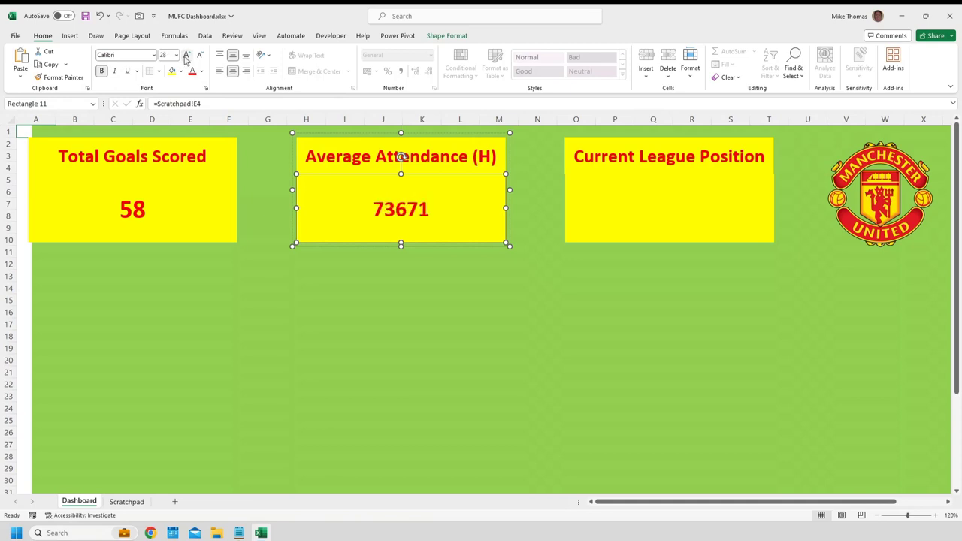
pyautogui.click(187, 56)
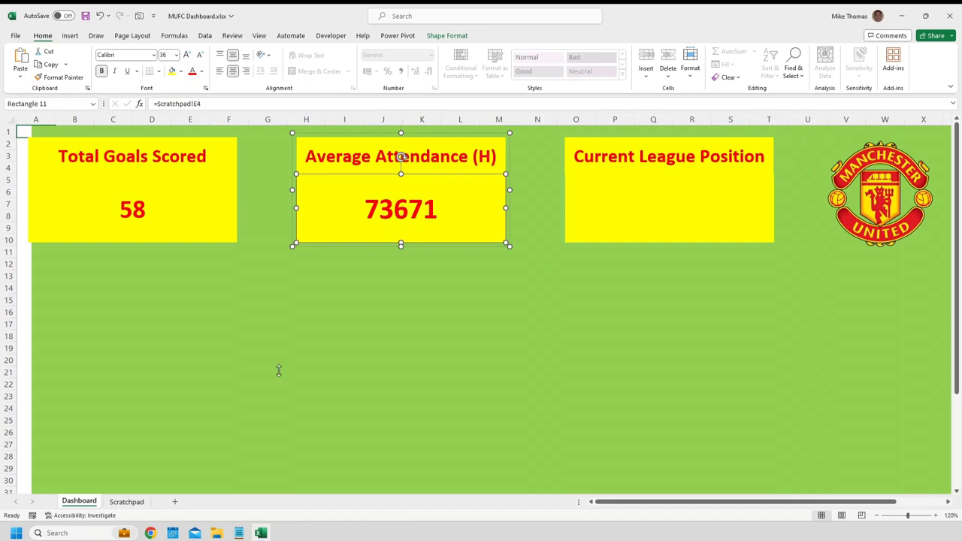
# Format the average attendance in Scratchpad cell E4 with a thousands separator and no decimals, then check the card on the Dashboard.
pyautogui.click(128, 502)
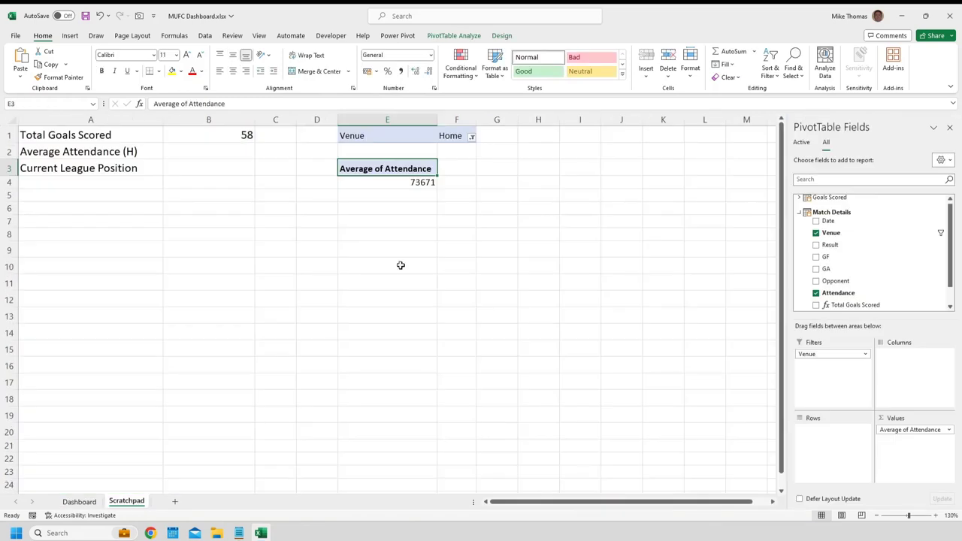
pyautogui.click(422, 182)
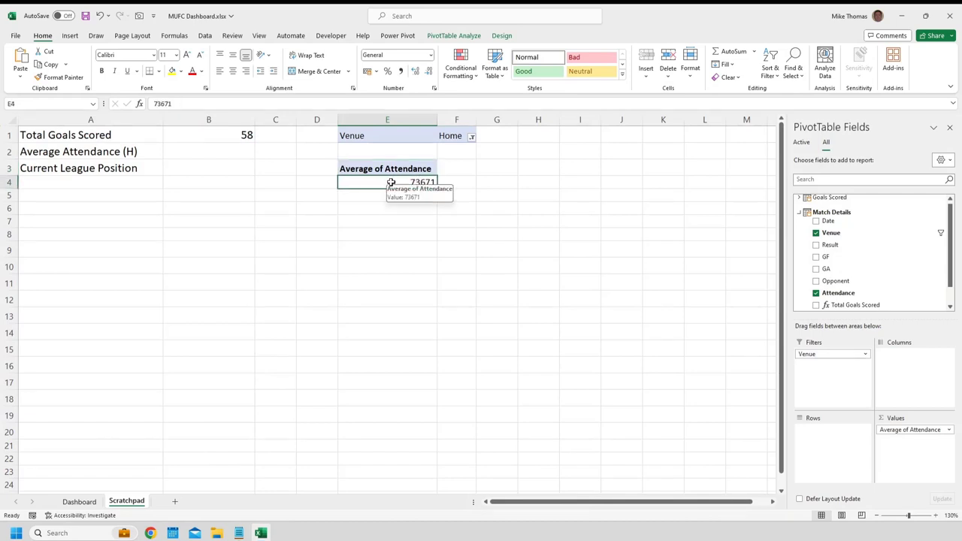
pyautogui.click(403, 72)
pyautogui.click(429, 71)
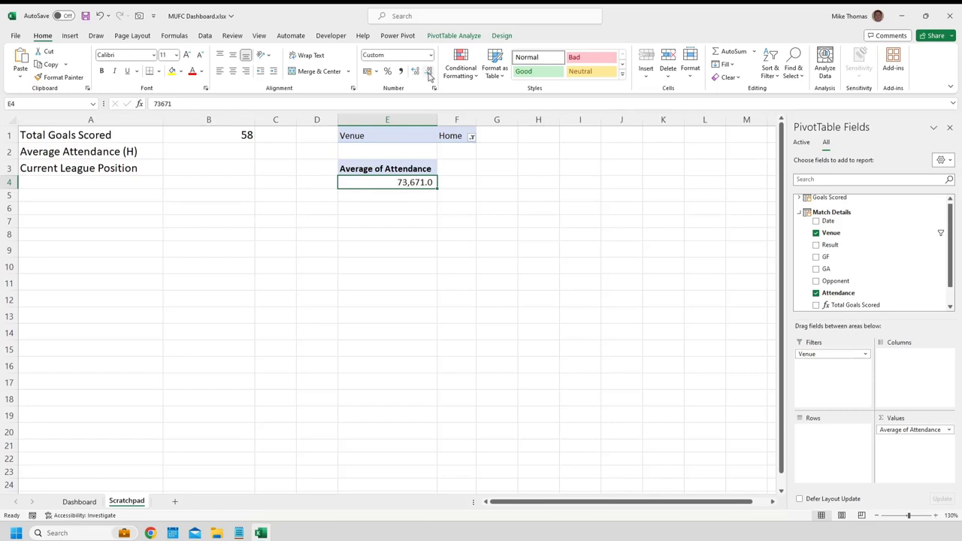
pyautogui.click(429, 71)
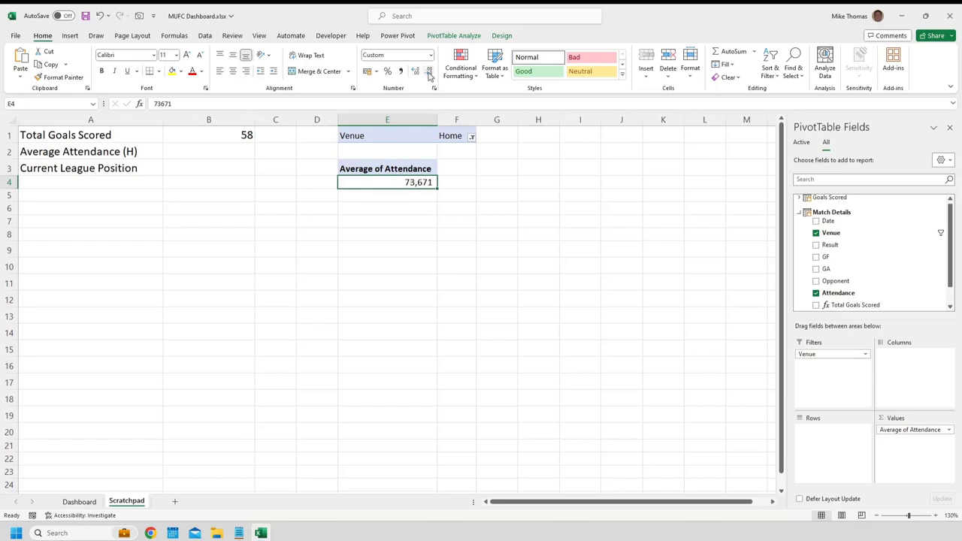
pyautogui.click(89, 503)
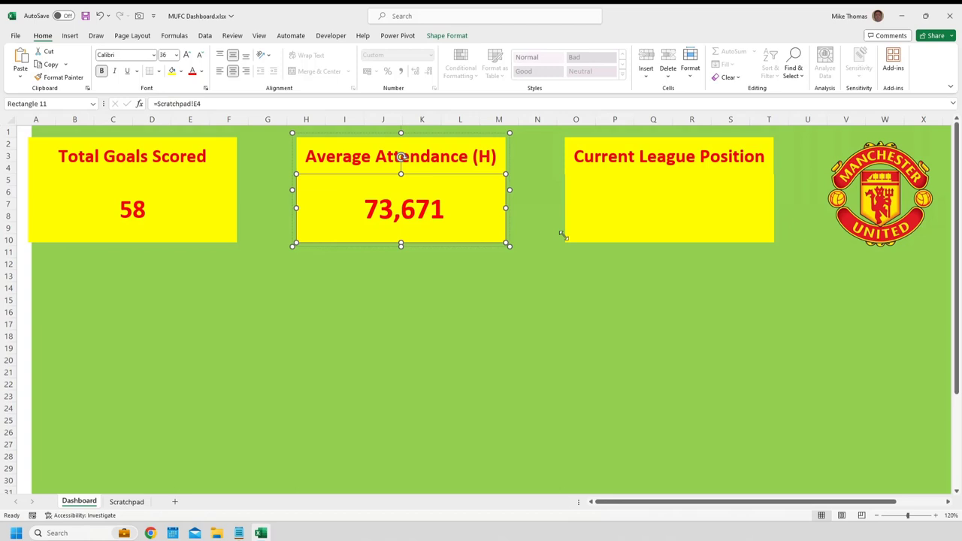
pyautogui.click(26, 288)
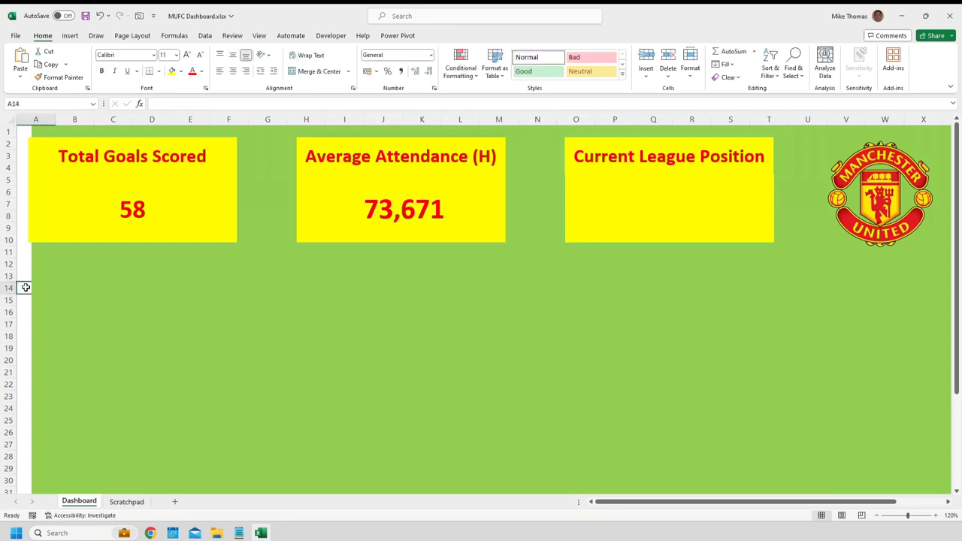
# Examine the League Position table in the Power Pivot data model and return to the Dashboard.
pyautogui.click(204, 35)
pyautogui.click(743, 64)
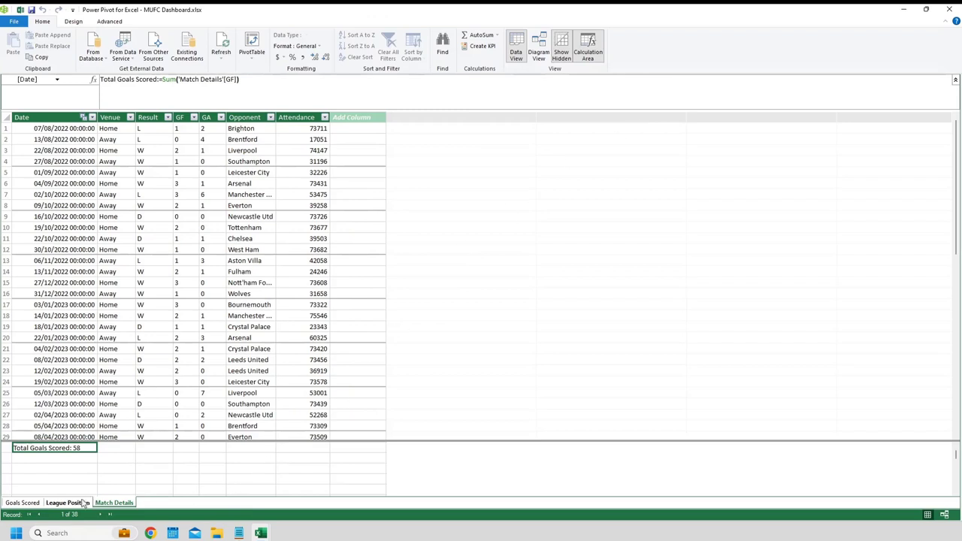
pyautogui.click(81, 503)
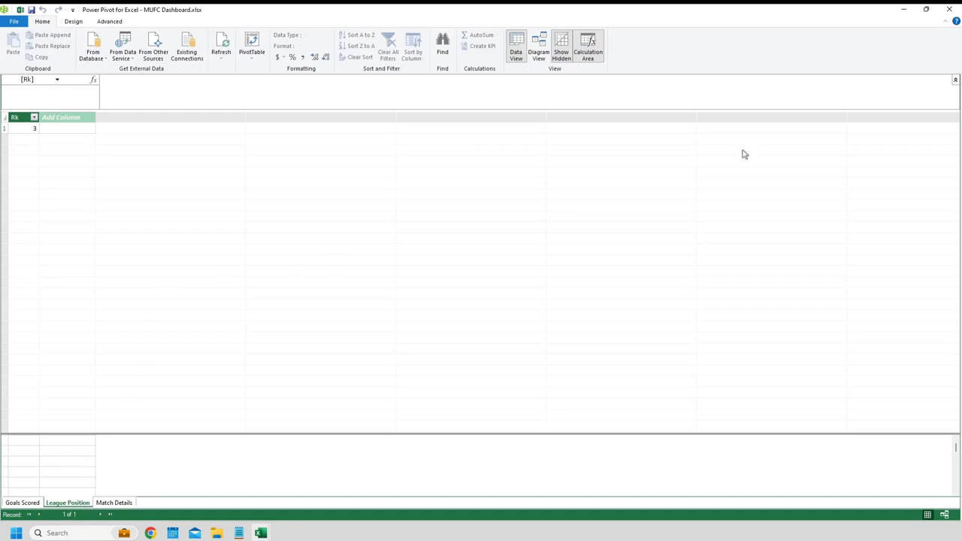
pyautogui.click(951, 8)
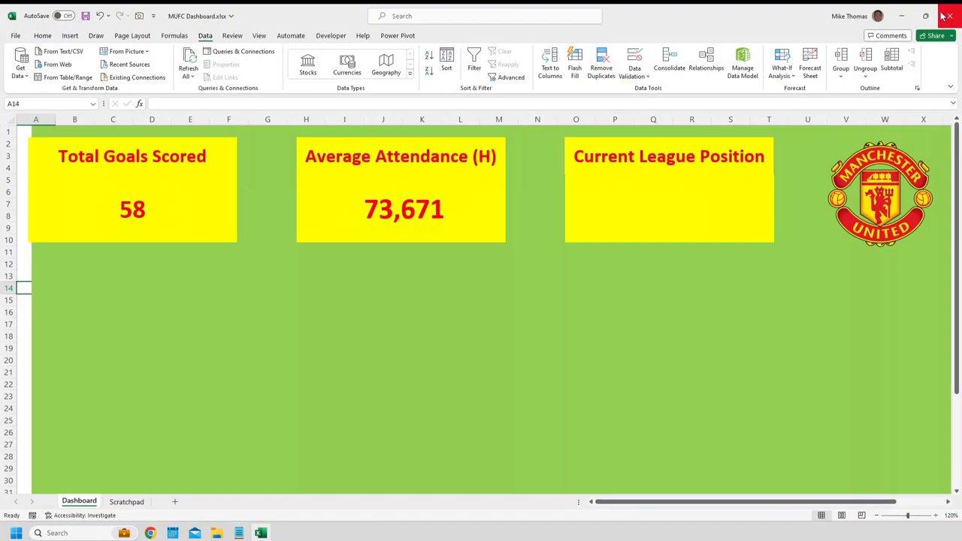
# Insert a PivotTable from the Data Model at Scratchpad cell H1, with the League Position field Rk as rows.
pyautogui.click(126, 502)
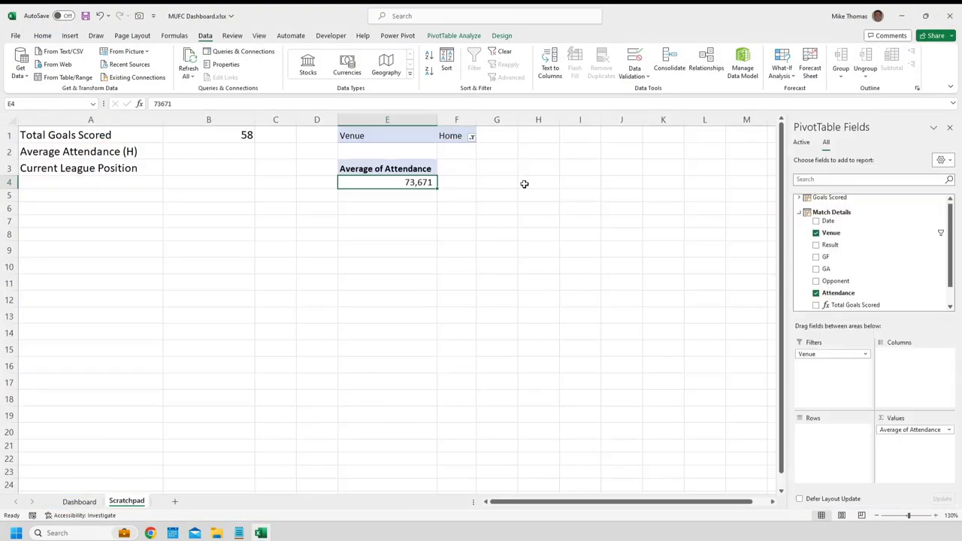
pyautogui.click(550, 133)
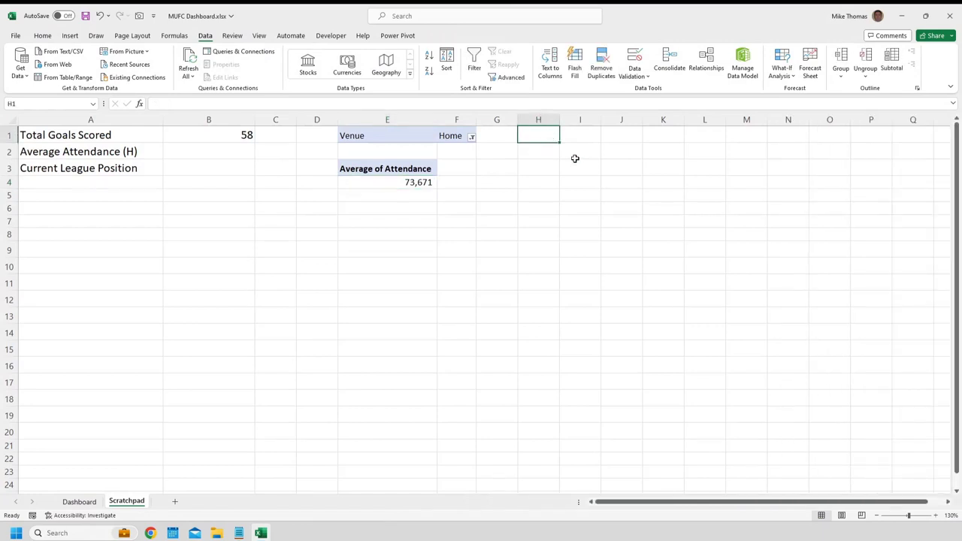
pyautogui.click(71, 36)
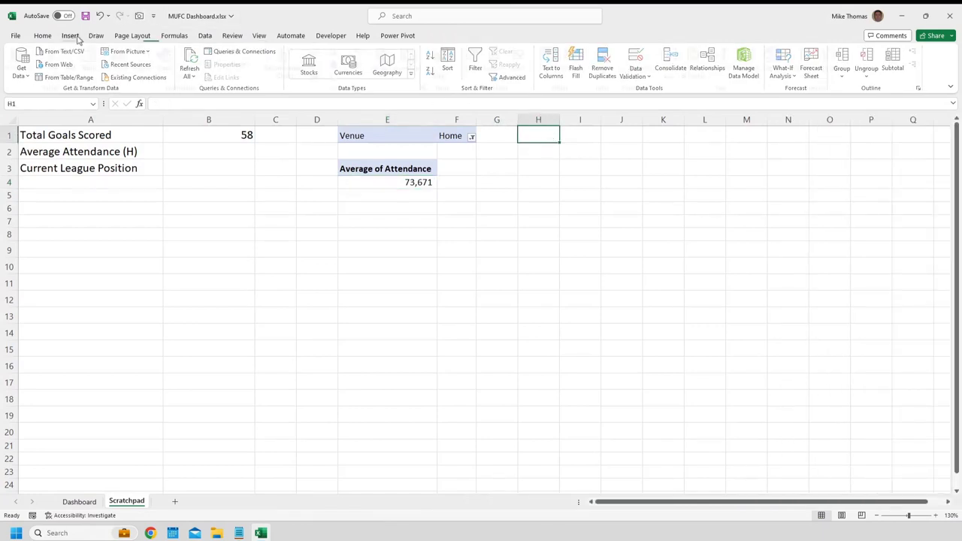
pyautogui.click(33, 73)
pyautogui.click(42, 121)
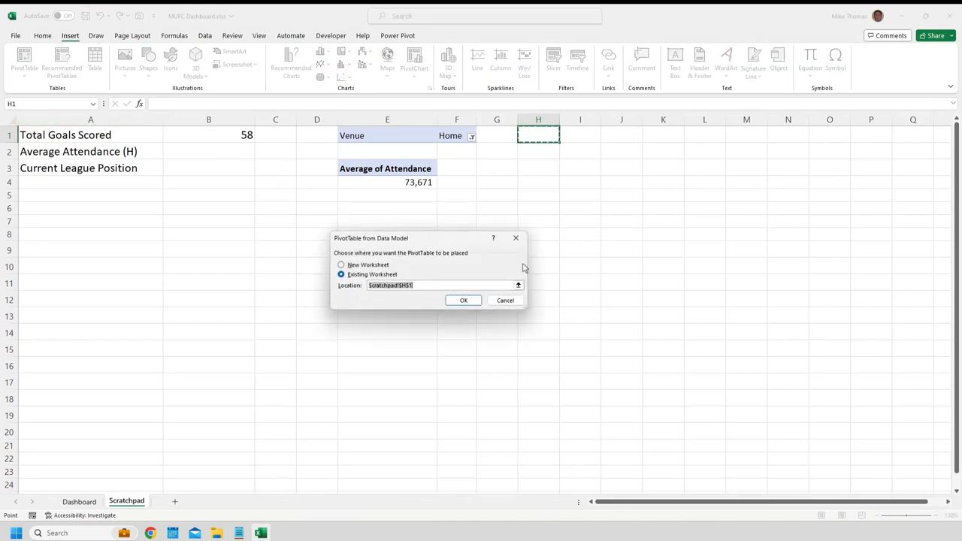
pyautogui.click(464, 300)
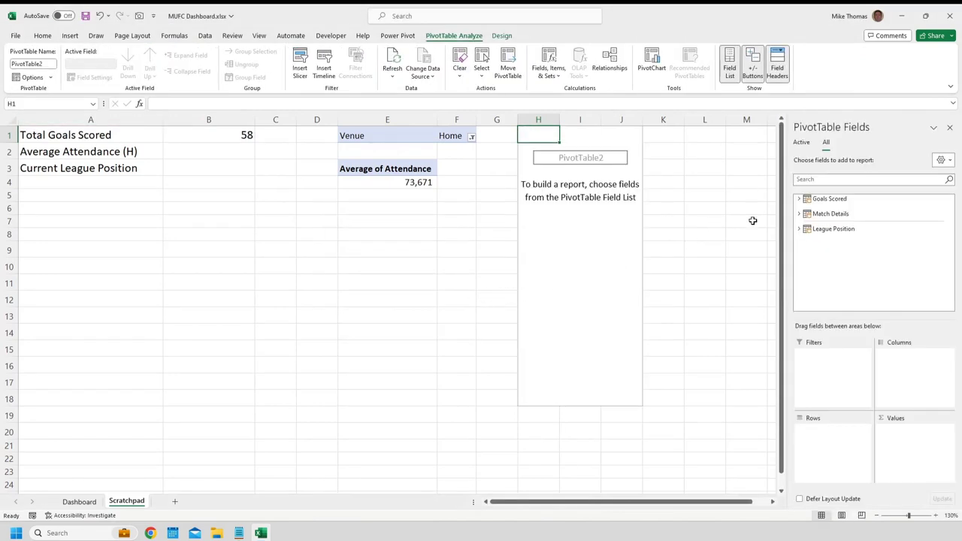
pyautogui.click(799, 229)
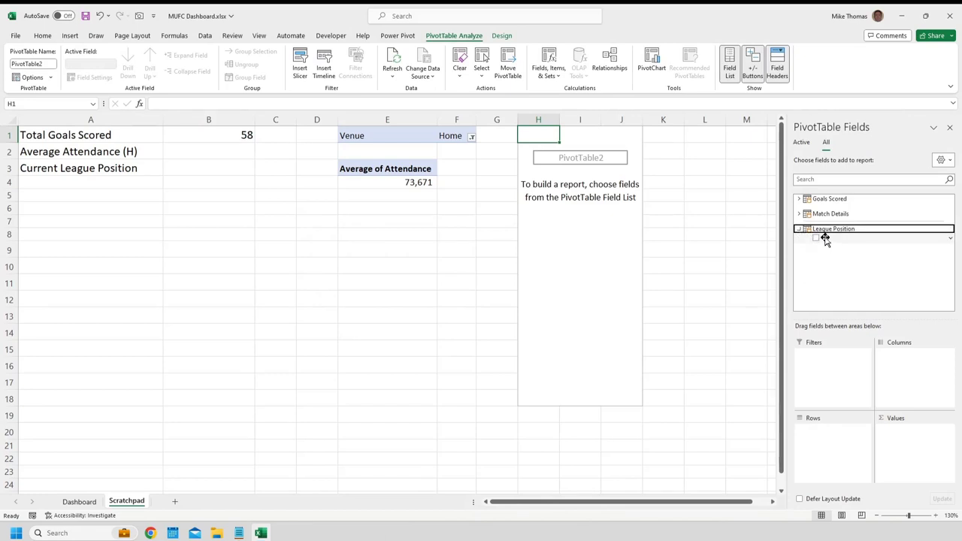
pyautogui.moveTo(825, 238); pyautogui.dragTo(832, 447)
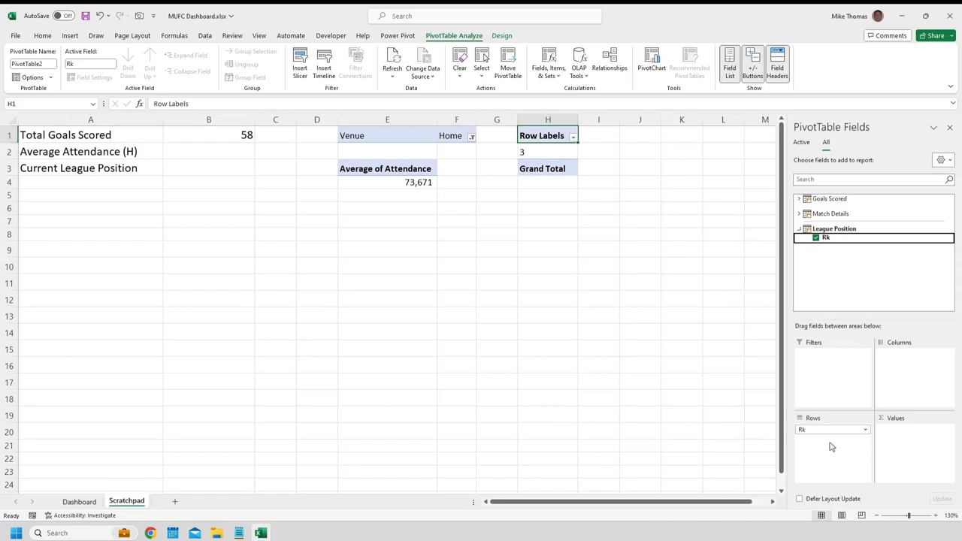
# Link the lower rectangle of the Current League Position card on the Dashboard to the PivotTable rank with =Scratchpad!H2.
pyautogui.click(79, 501)
pyautogui.click(656, 227)
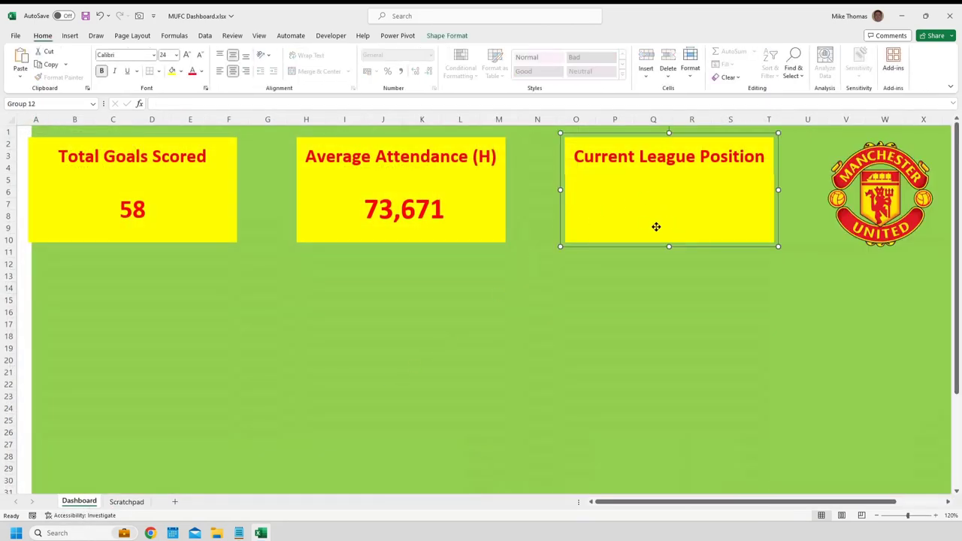
pyautogui.click(656, 227)
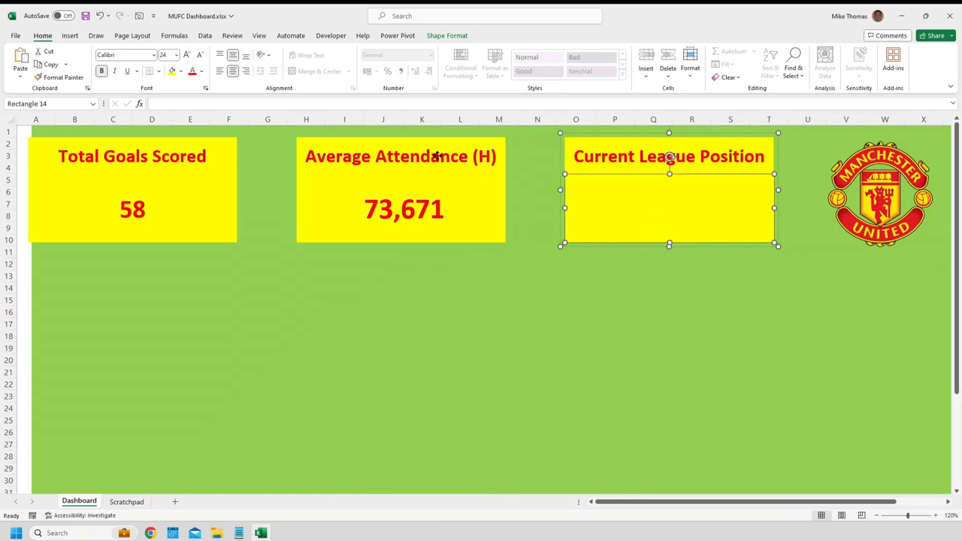
pyautogui.click(192, 107)
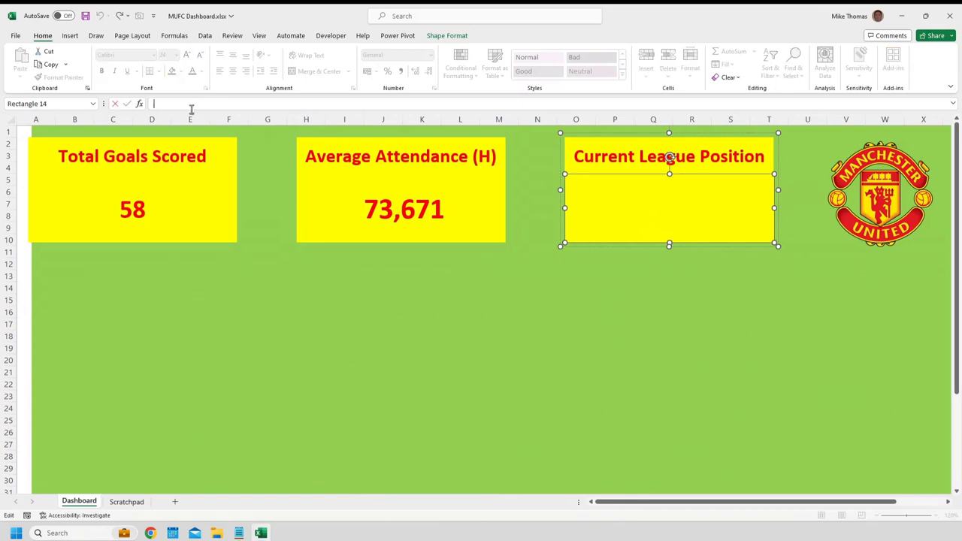
pyautogui.write('=')
pyautogui.click(126, 501)
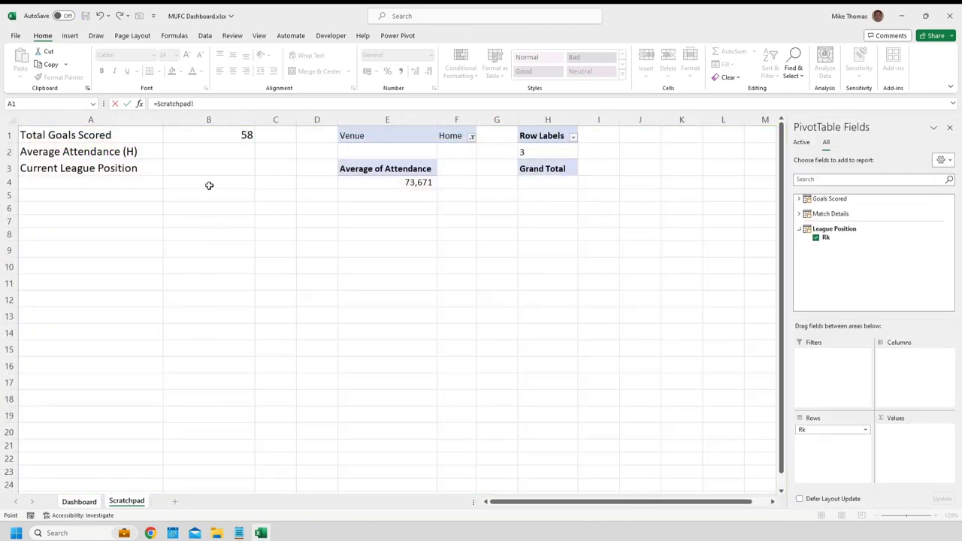
pyautogui.write('H2')
pyautogui.press('Return')
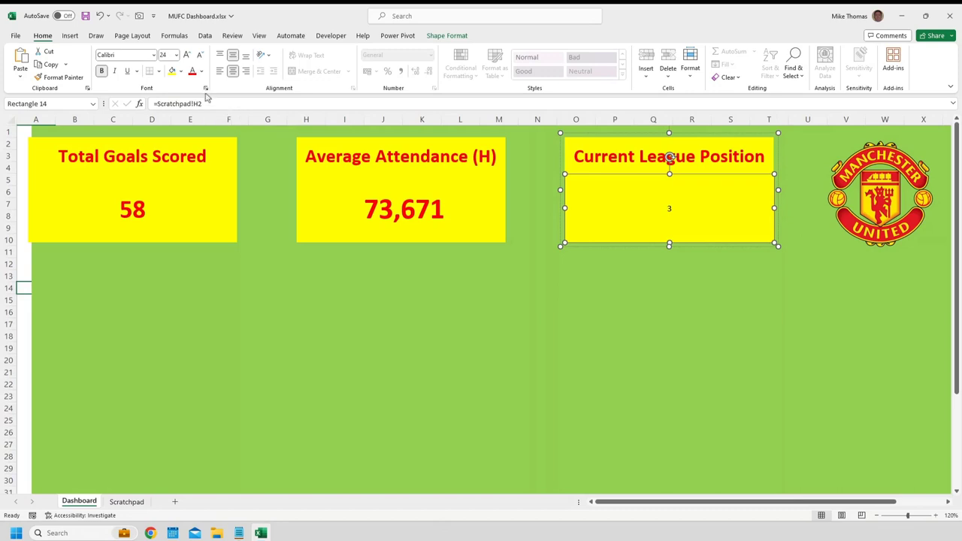
# Format the Current League Position card value as enlarged, bold, red text and deselect the card.
pyautogui.click(193, 76)
pyautogui.click(101, 71)
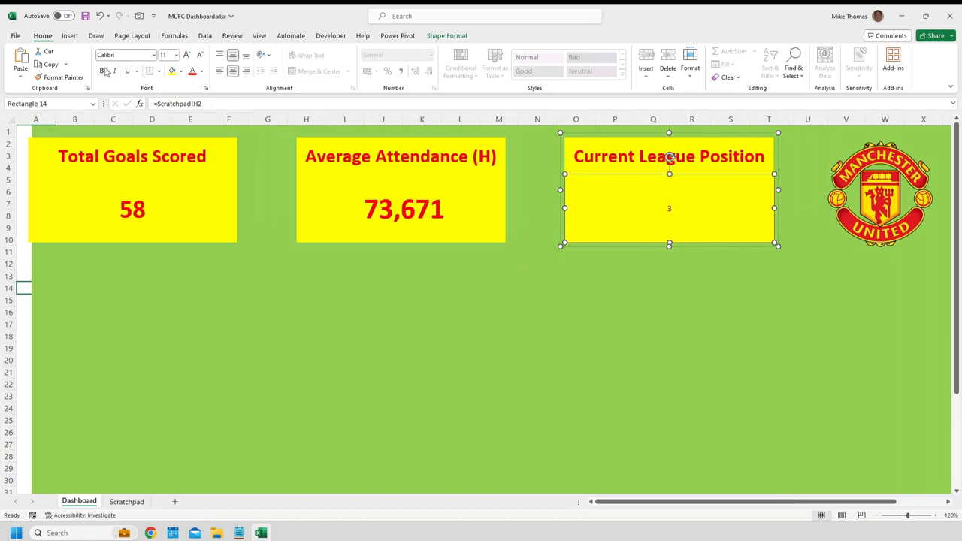
pyautogui.click(187, 57)
pyautogui.click(188, 57)
pyautogui.click(187, 57)
pyautogui.click(187, 57)
pyautogui.click(187, 58)
pyautogui.click(187, 57)
pyautogui.click(187, 57)
pyautogui.hotkey('ctrl', 'Home')
# Examine the Scorer column of the Goals Scored table in the Power Pivot data model and return to the Dashboard.
pyautogui.click(204, 35)
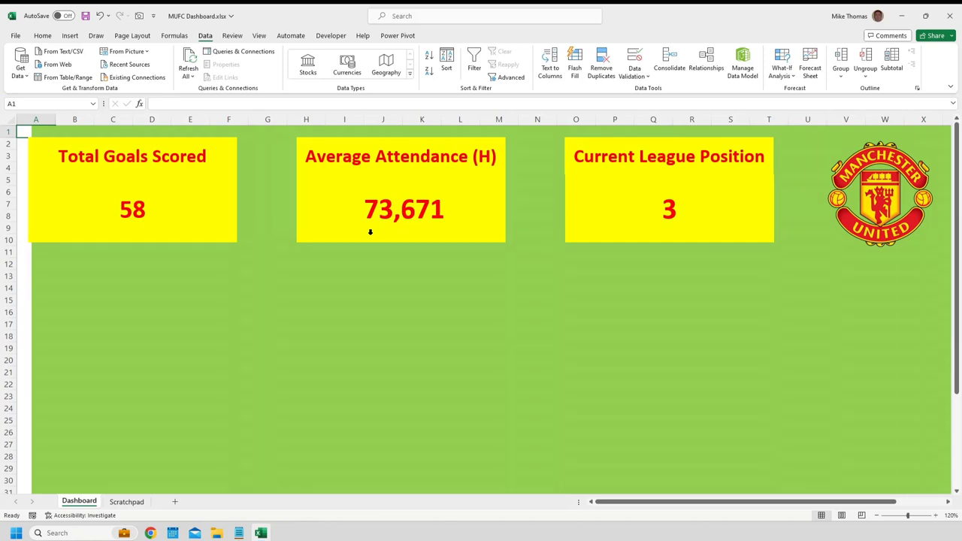
pyautogui.click(742, 61)
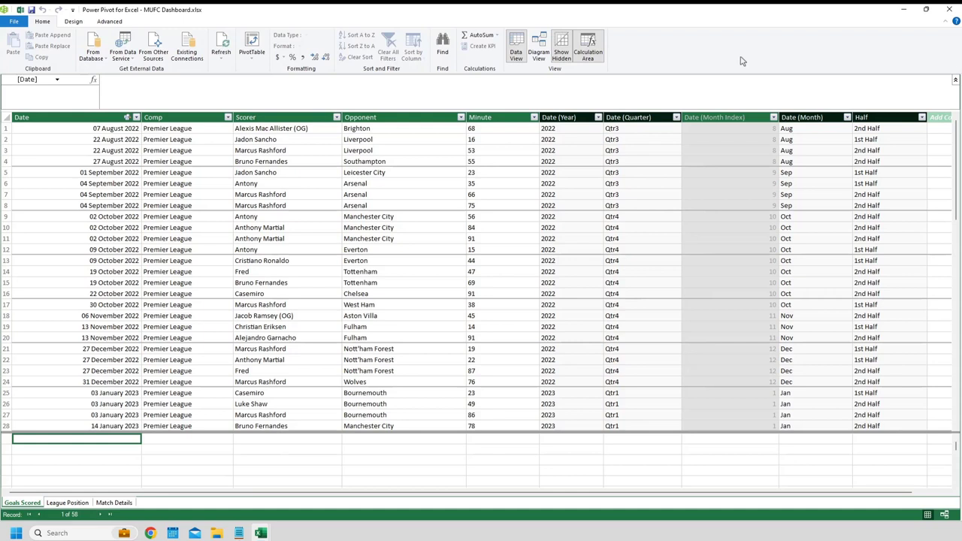
pyautogui.click(319, 115)
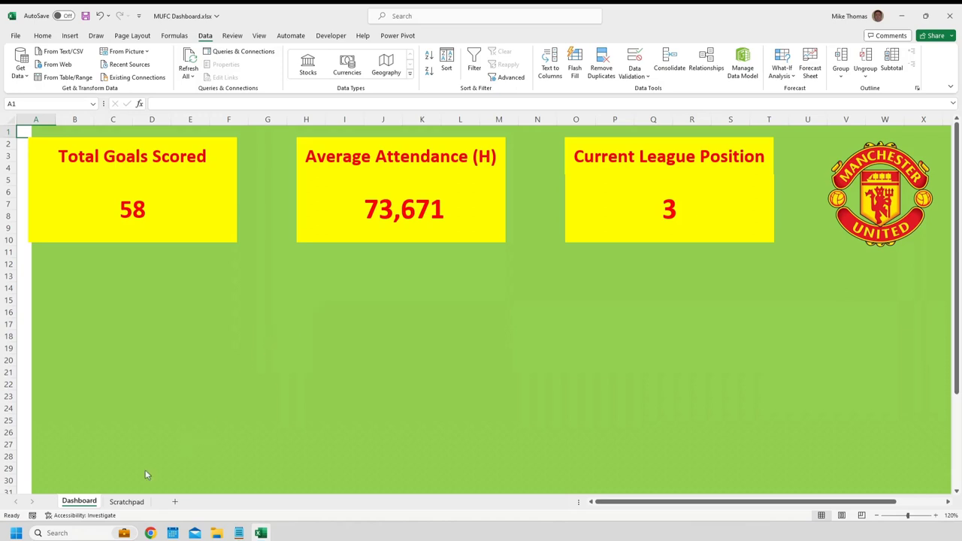
# Insert an empty PivotTable from the Data Model at cell A10 of the Scratchpad sheet.
pyautogui.click(133, 503)
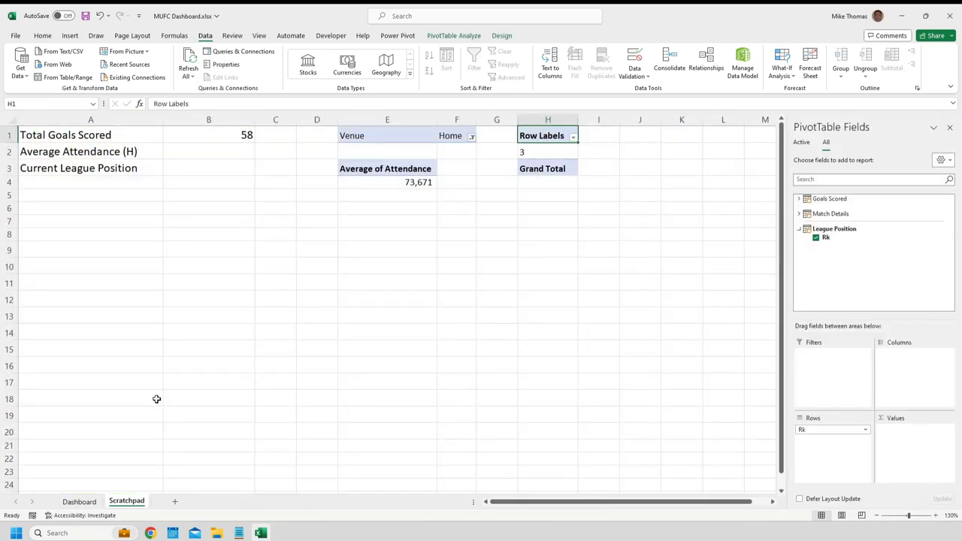
pyautogui.click(94, 266)
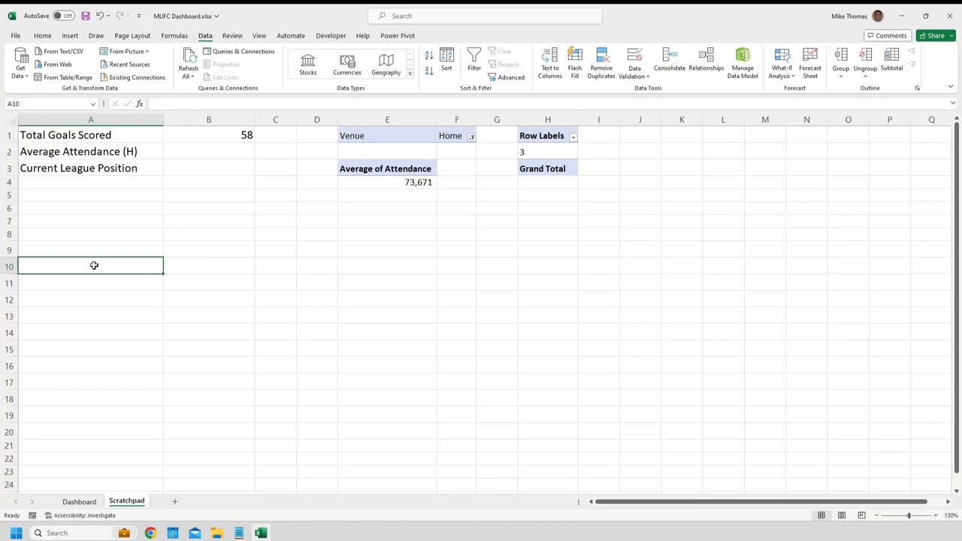
pyautogui.click(70, 35)
pyautogui.click(33, 72)
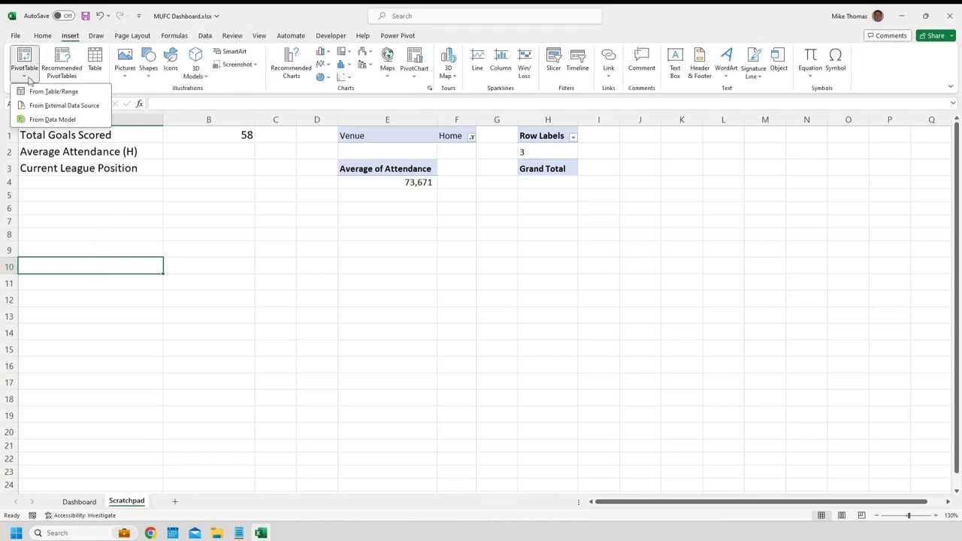
pyautogui.click(39, 115)
pyautogui.click(474, 301)
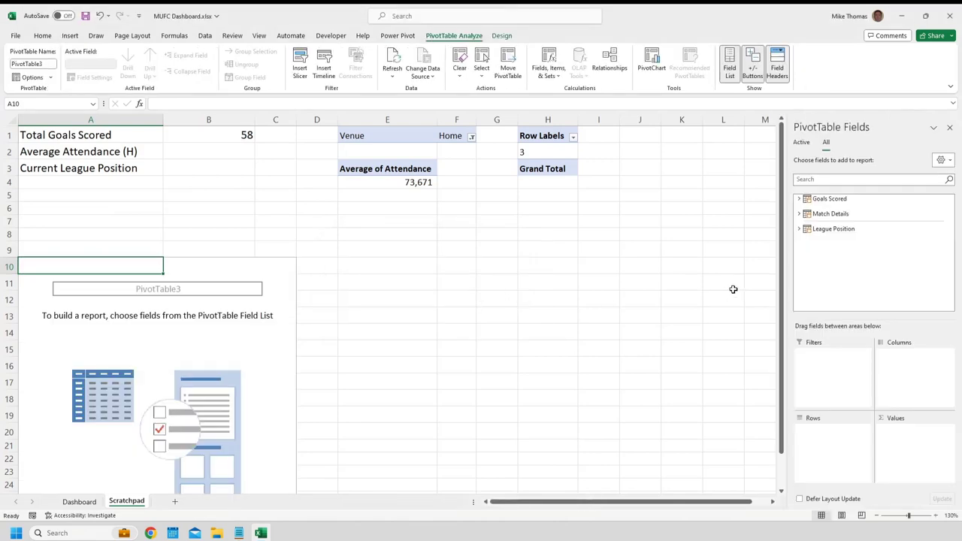
# Add the Goals Scored field Scorer to the new PivotTable as both rows and a counted value.
pyautogui.click(799, 198)
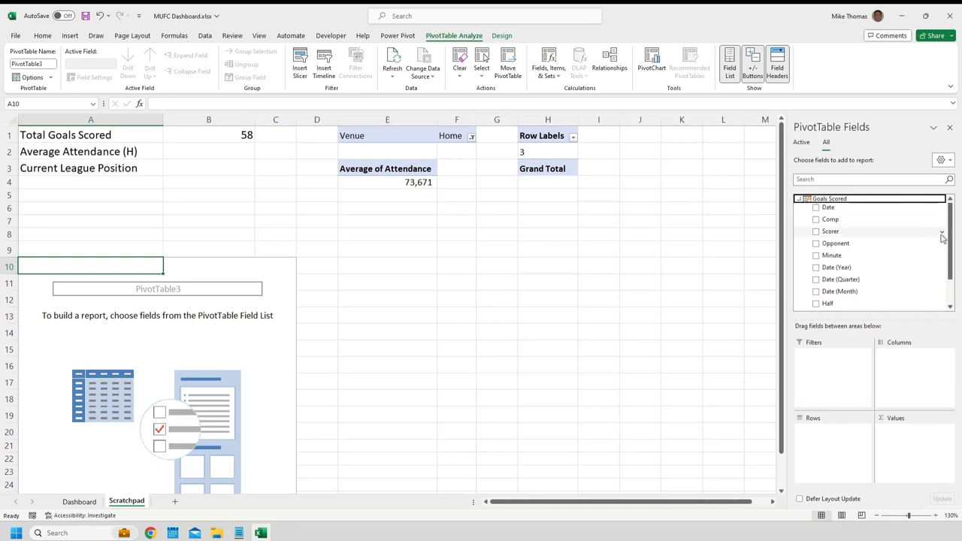
pyautogui.scroll(-1, 902, 247)
pyautogui.scroll(1, 902, 247)
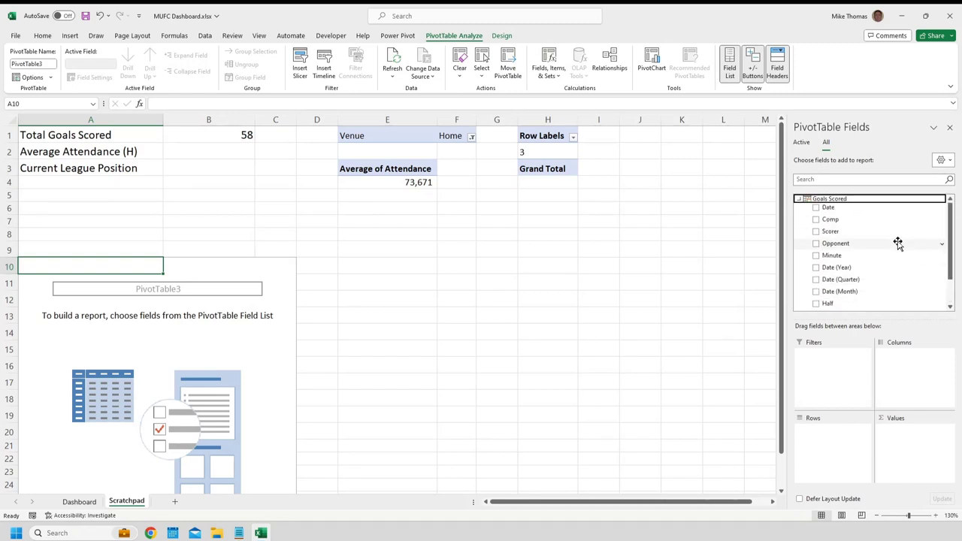
pyautogui.moveTo(835, 230); pyautogui.dragTo(827, 457)
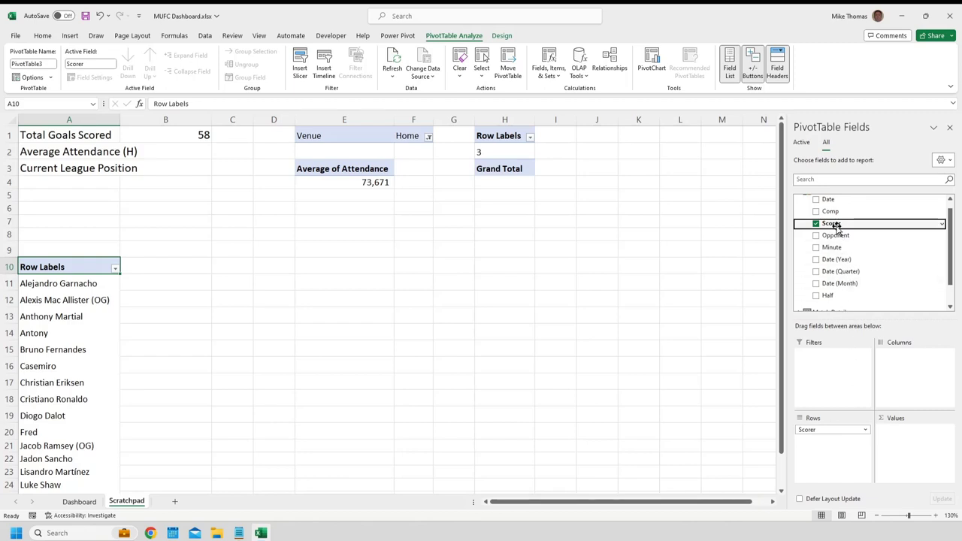
pyautogui.moveTo(834, 226); pyautogui.dragTo(914, 444)
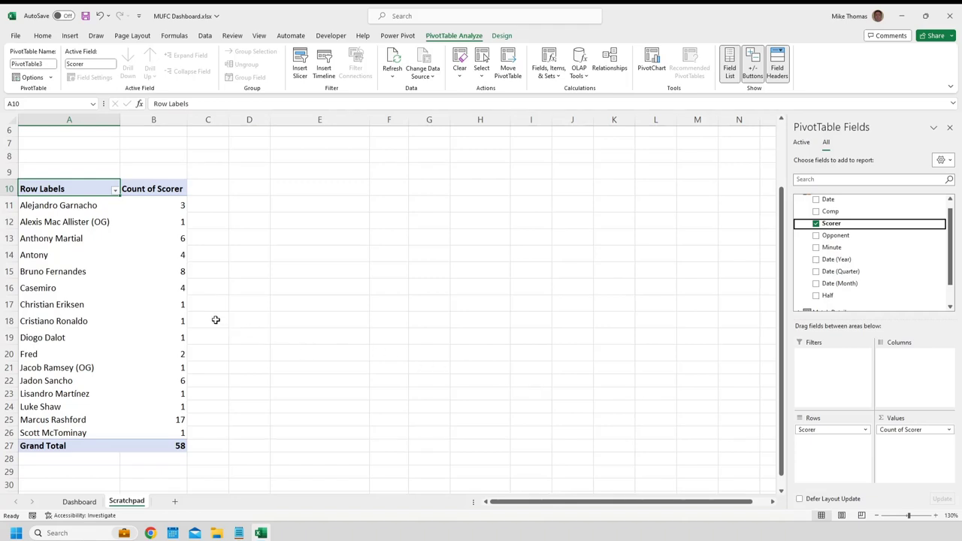
# Sort the scorer PivotTable by Count of Scorer from largest to smallest.
pyautogui.rightClick(170, 287)
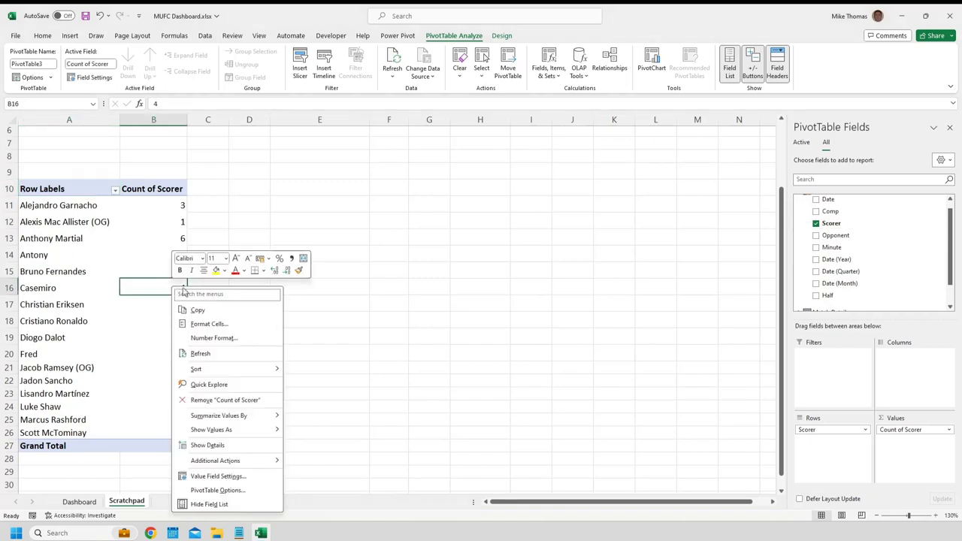
pyautogui.moveTo(240, 368)
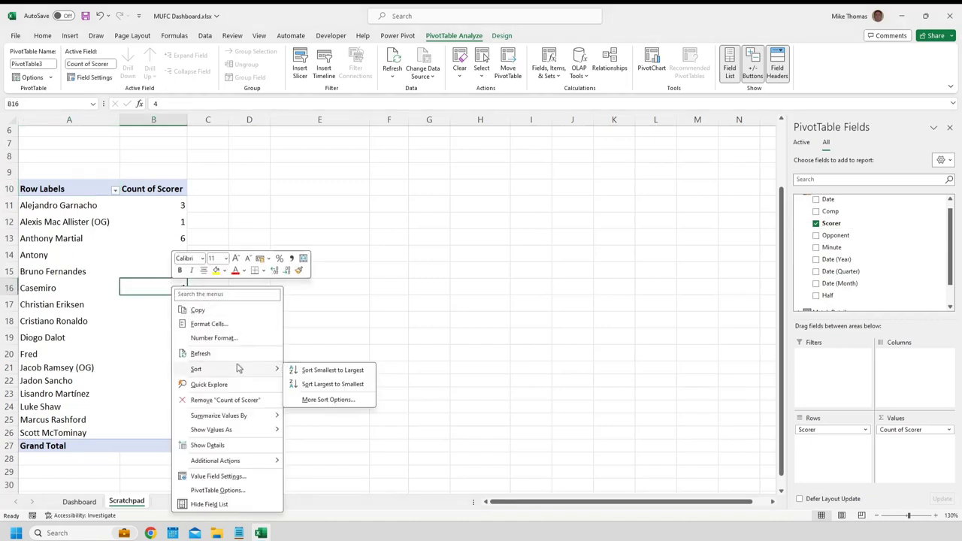
pyautogui.click(342, 384)
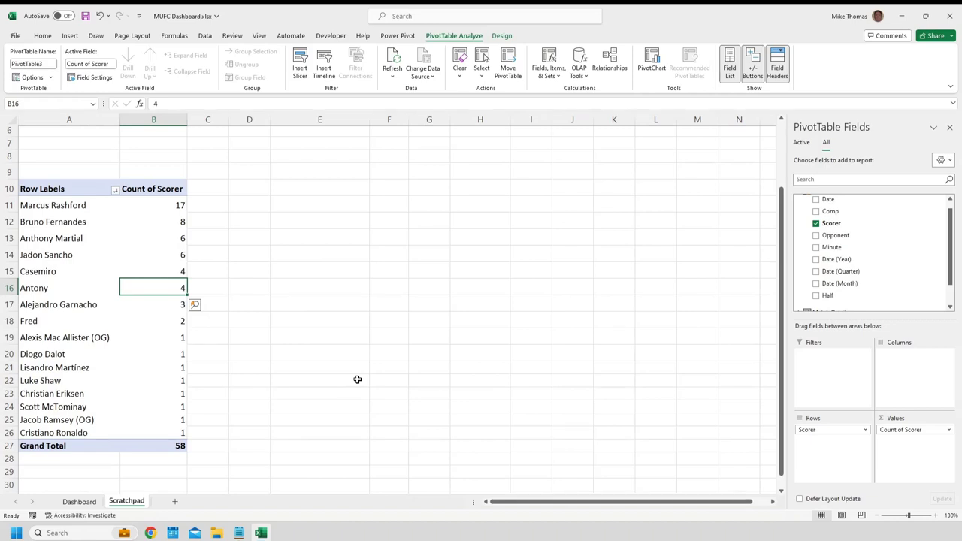
# Filter the scorer PivotTable to the top 5 items by Count of Scorer.
pyautogui.scroll(1, 865, 241)
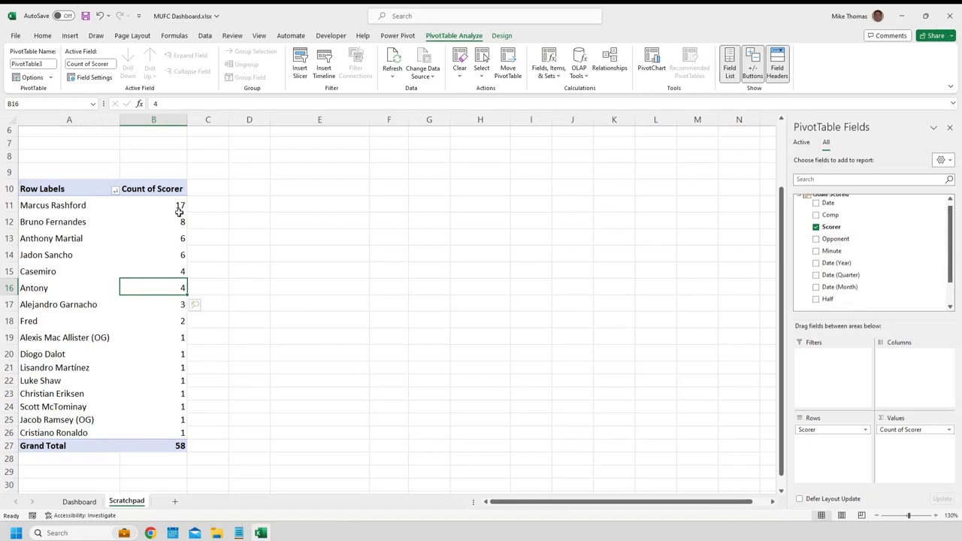
pyautogui.click(115, 191)
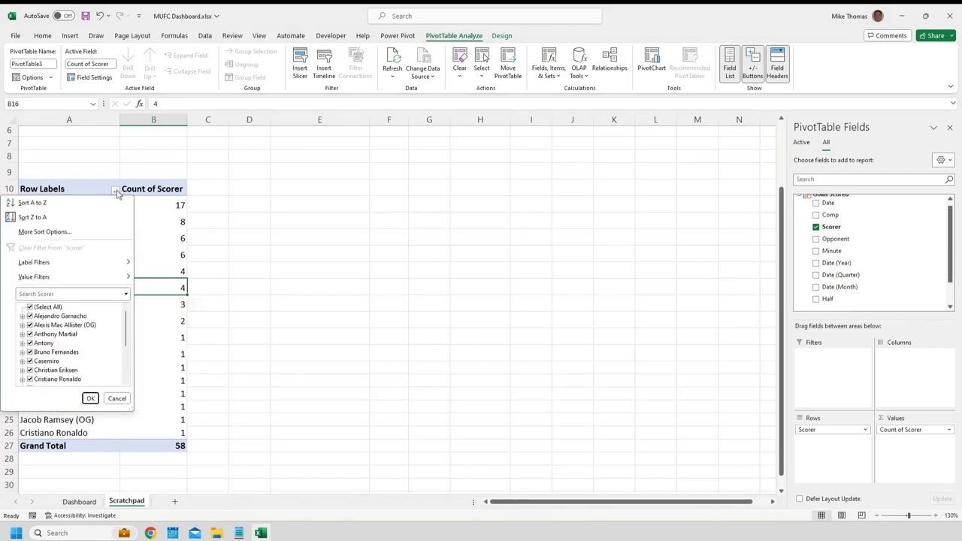
pyautogui.moveTo(106, 279)
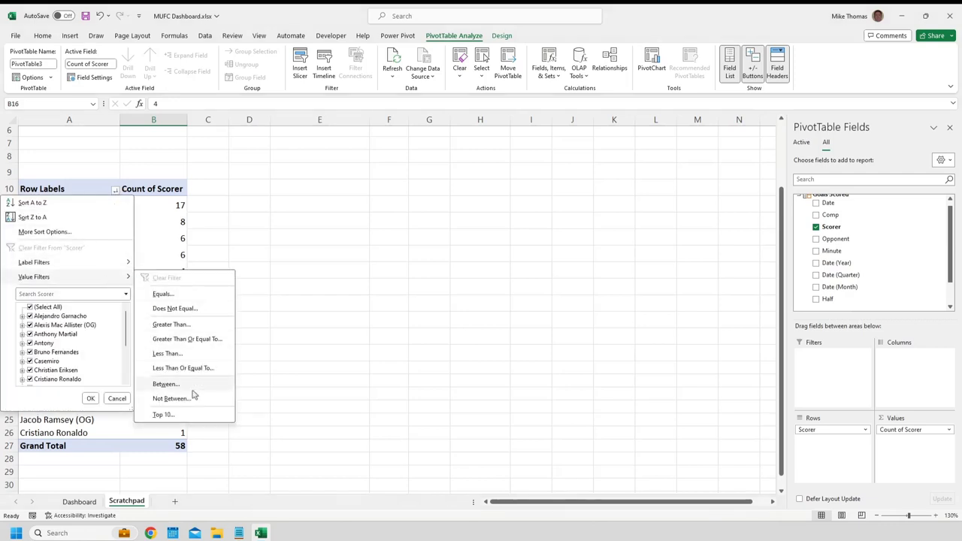
pyautogui.click(189, 414)
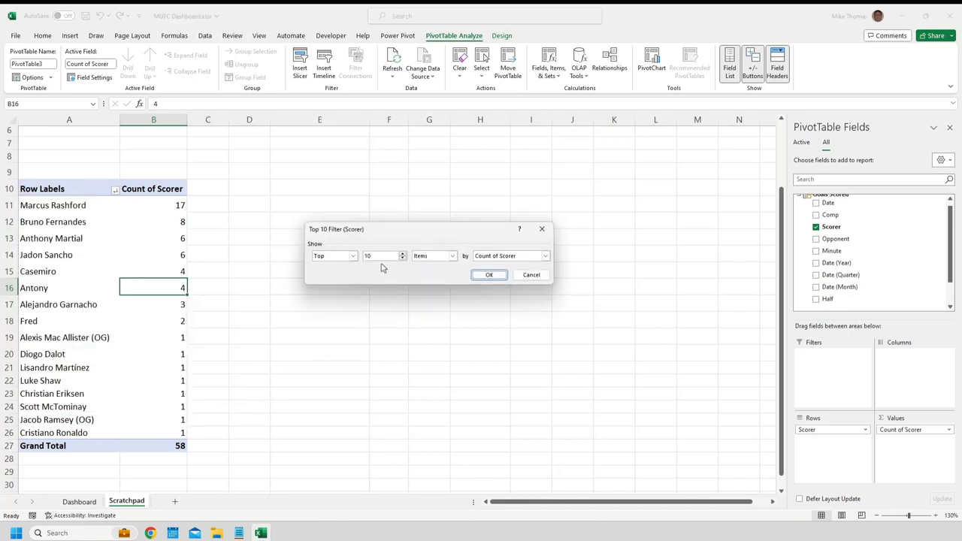
pyautogui.write('5')
pyautogui.click(492, 278)
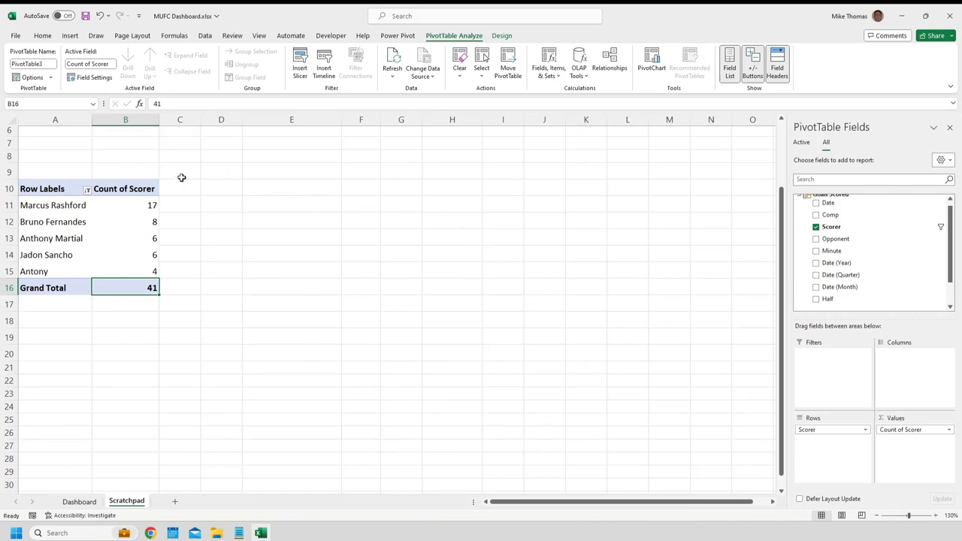
# Rename the scorer PivotTable's row header in cell A10 as Player.
pyautogui.click(73, 184)
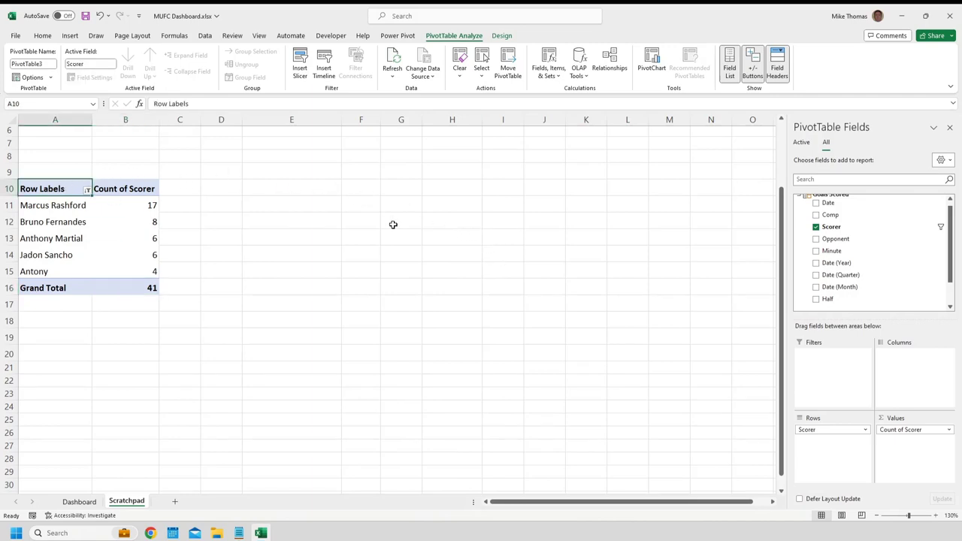
pyautogui.write('Player')
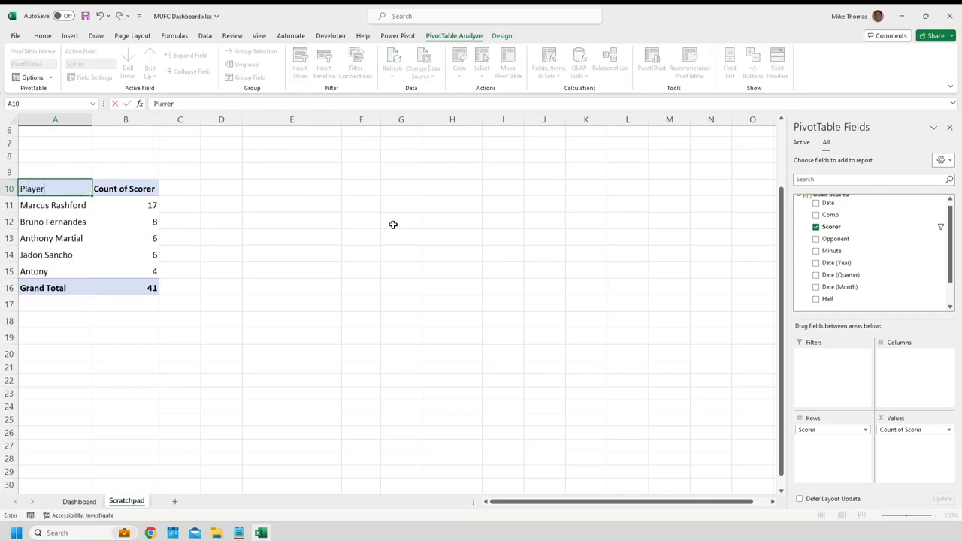
pyautogui.press('Tab')
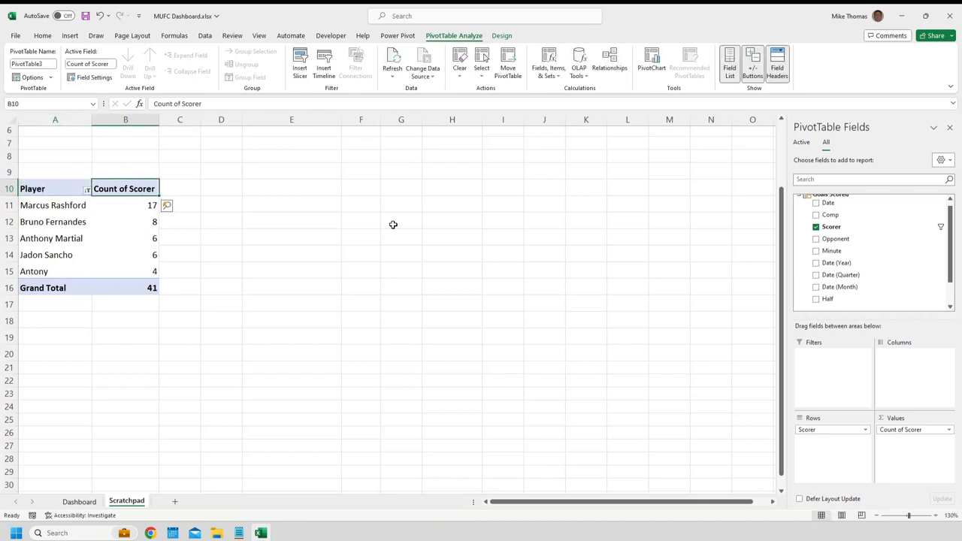
# Rename the scorer PivotTable's value header in B10 as No of Goals and right-align it.
pyautogui.write('No of ')
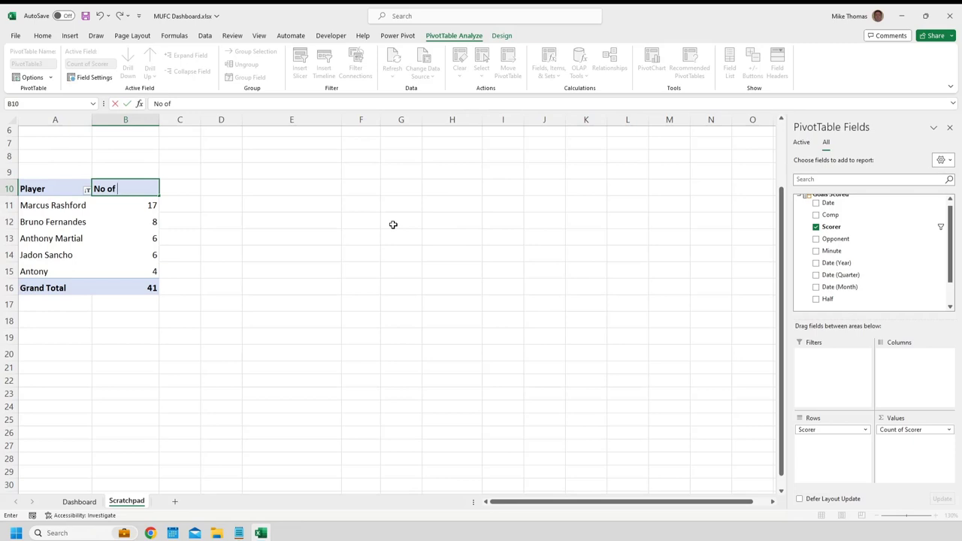
pyautogui.write('Goals')
pyautogui.press('Return')
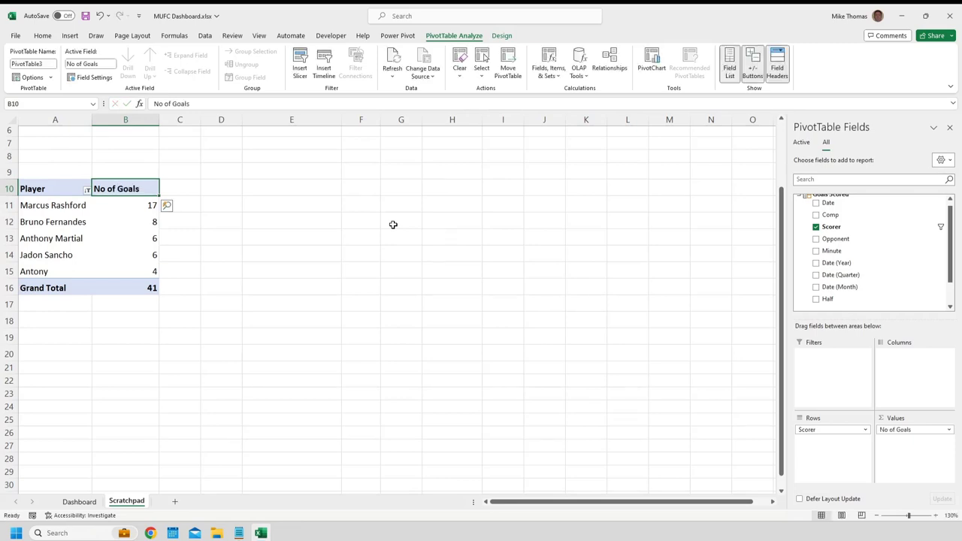
pyautogui.click(45, 37)
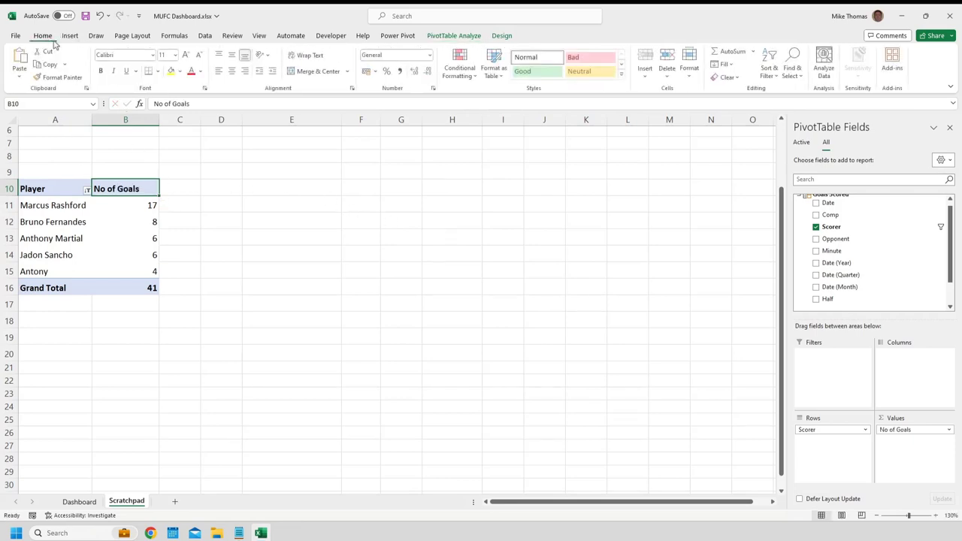
pyautogui.click(245, 71)
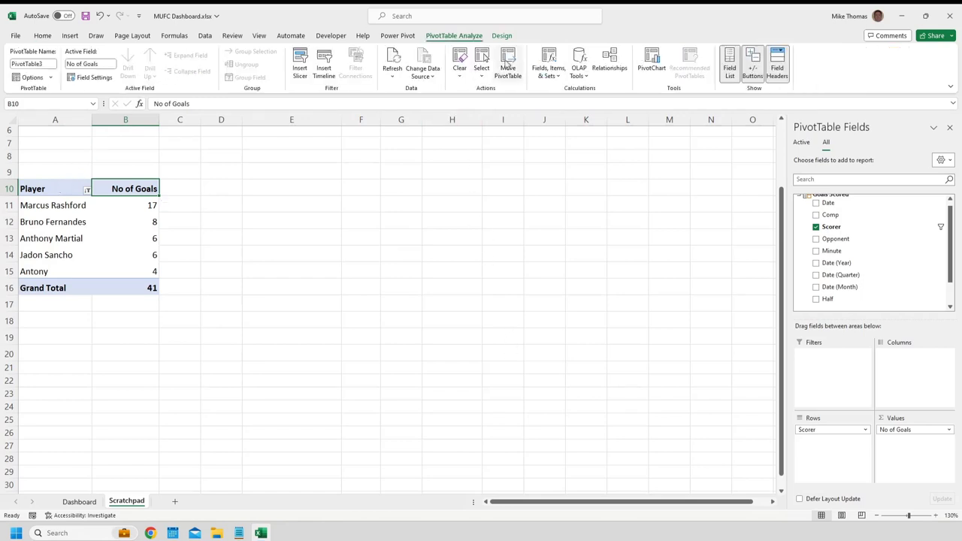
# Turn off grand totals for rows and columns in the scorer PivotTable.
pyautogui.click(502, 36)
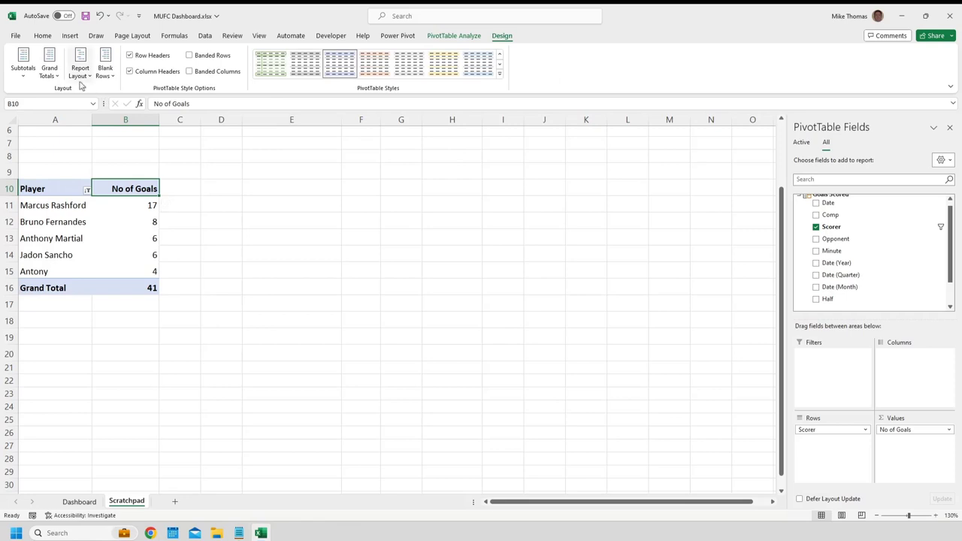
pyautogui.click(53, 75)
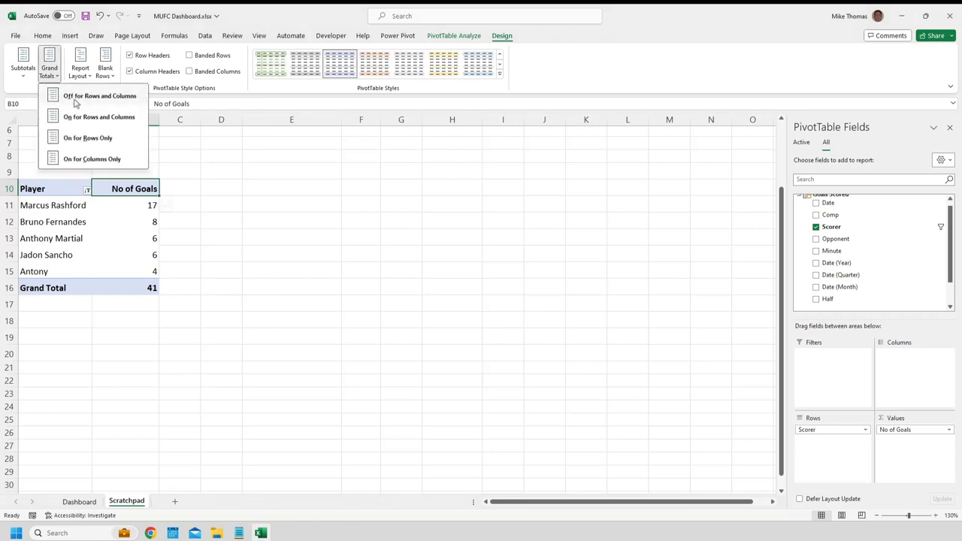
pyautogui.click(78, 97)
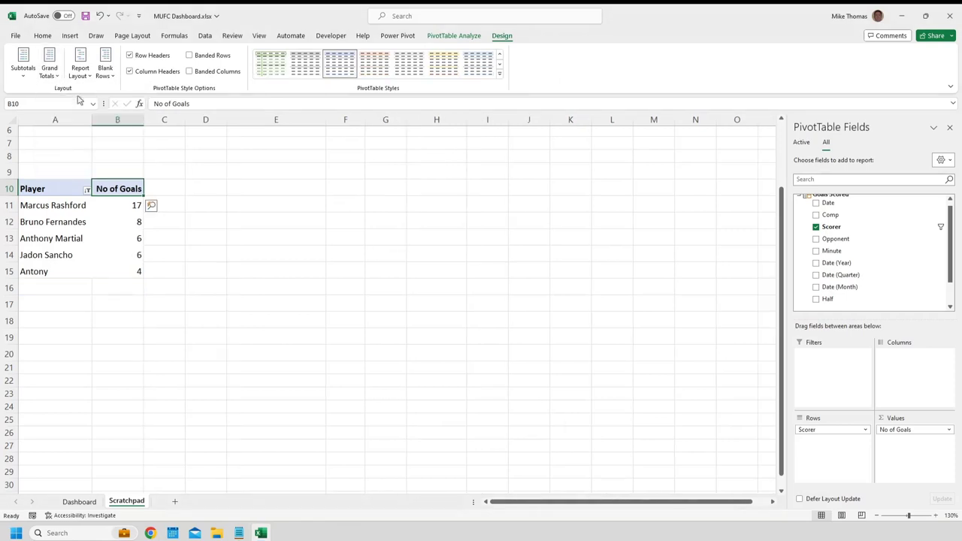
pyautogui.press('Left')
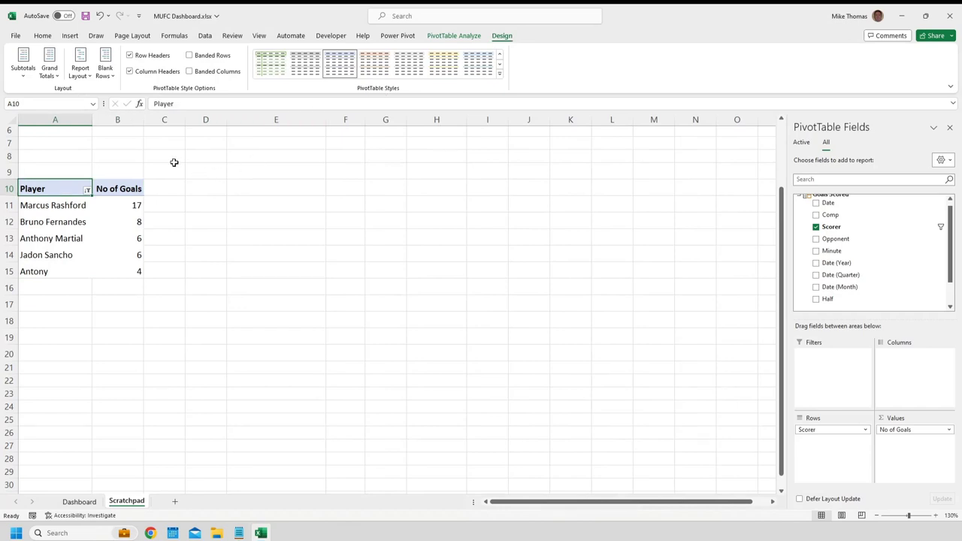
# Set the scorer PivotTable's cells A10:B15 to font size 16.
pyautogui.moveTo(66, 187); pyautogui.dragTo(115, 272)
pyautogui.click(43, 36)
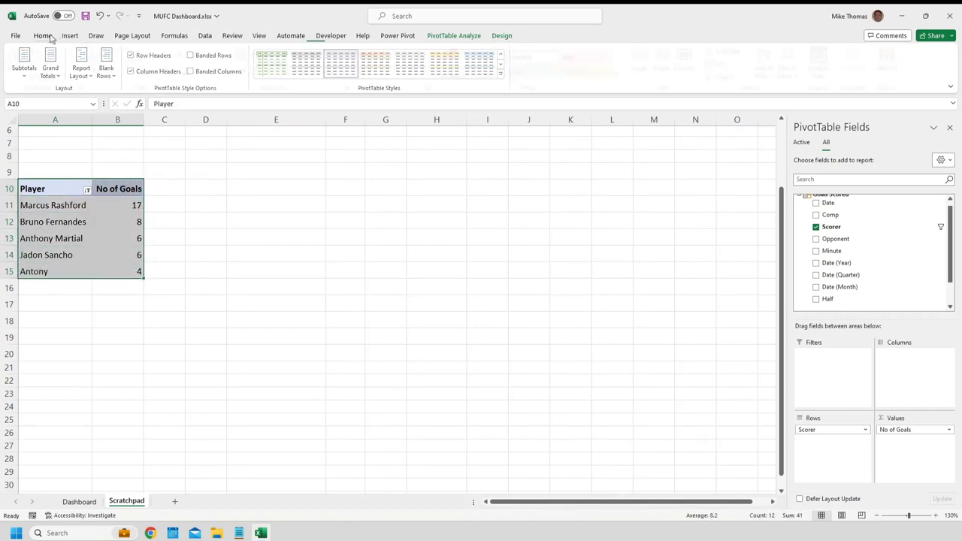
pyautogui.click(177, 55)
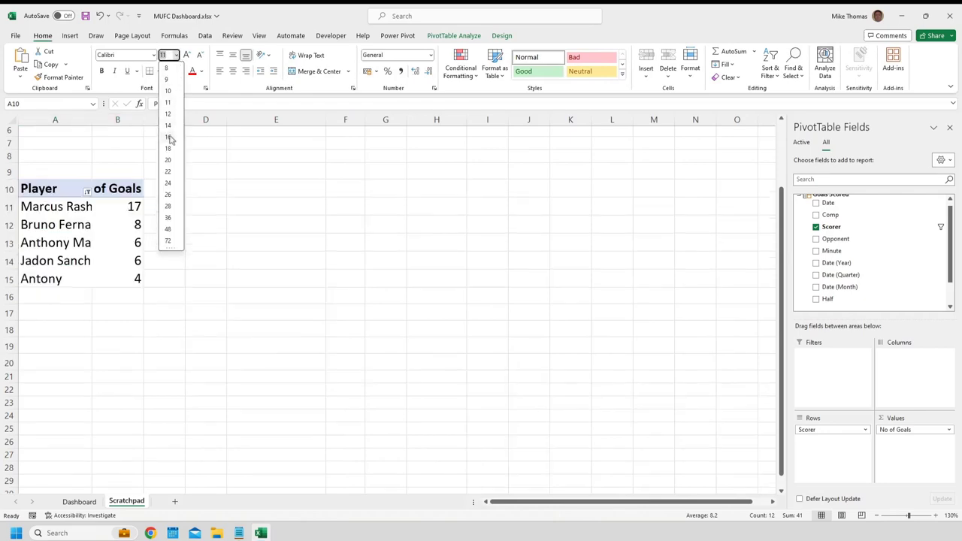
pyautogui.press('Escape')
# Widen columns A and B so the enlarged player names and goals header fit.
pyautogui.click(124, 154)
pyautogui.moveTo(92, 122); pyautogui.dragTo(197, 120)
pyautogui.moveTo(118, 120); pyautogui.dragTo(139, 120)
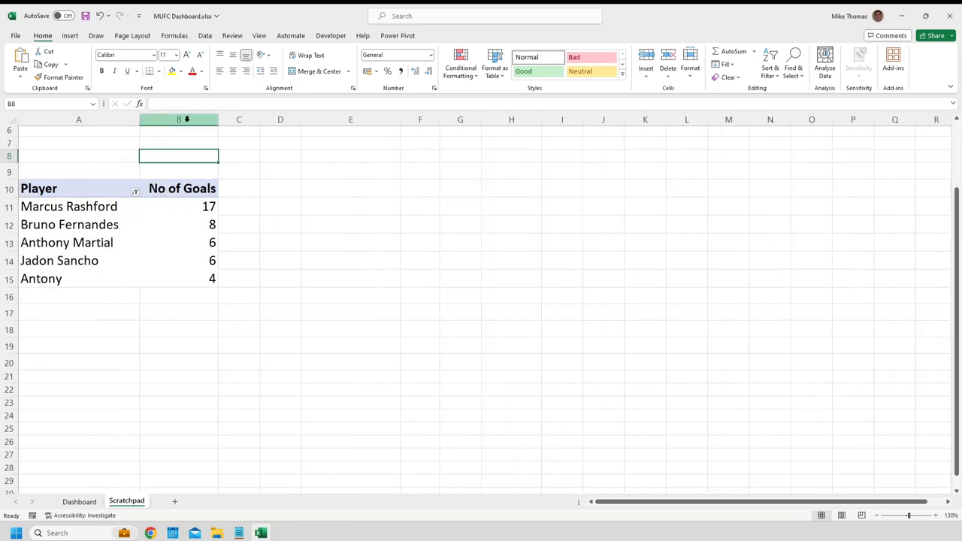
pyautogui.moveTo(217, 120); pyautogui.dragTo(226, 120)
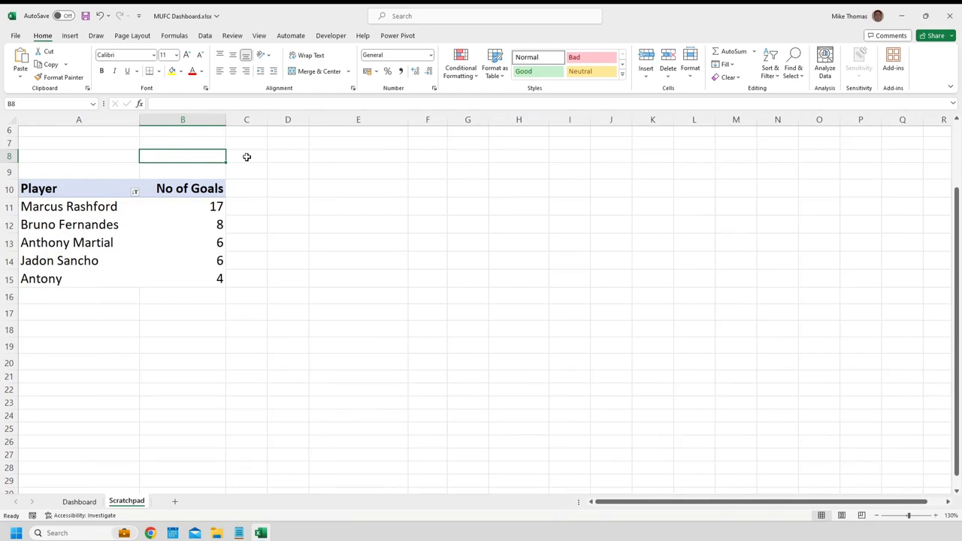
# In the scorer PivotTable's options, turn off autofitting column widths on update and displaying field captions and filter drop downs.
pyautogui.click(94, 209)
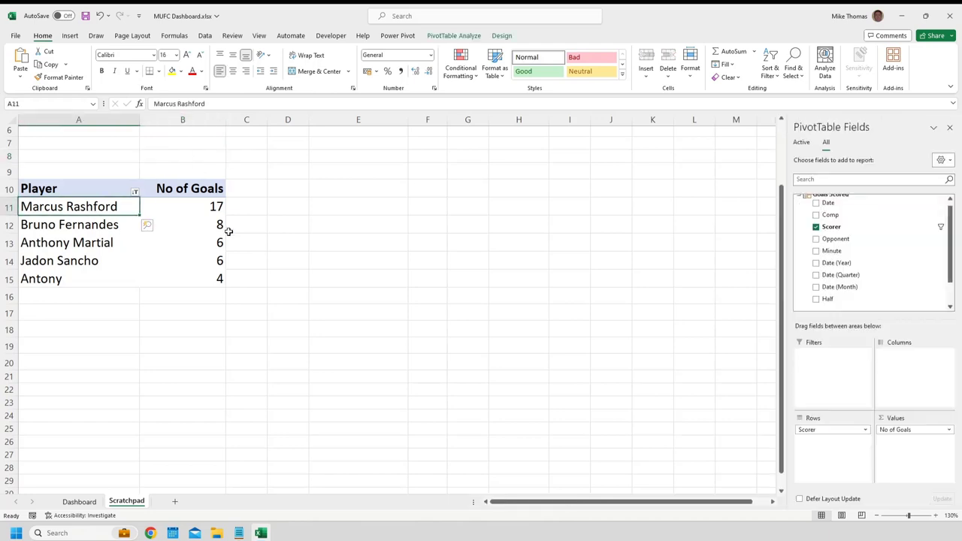
pyautogui.click(462, 36)
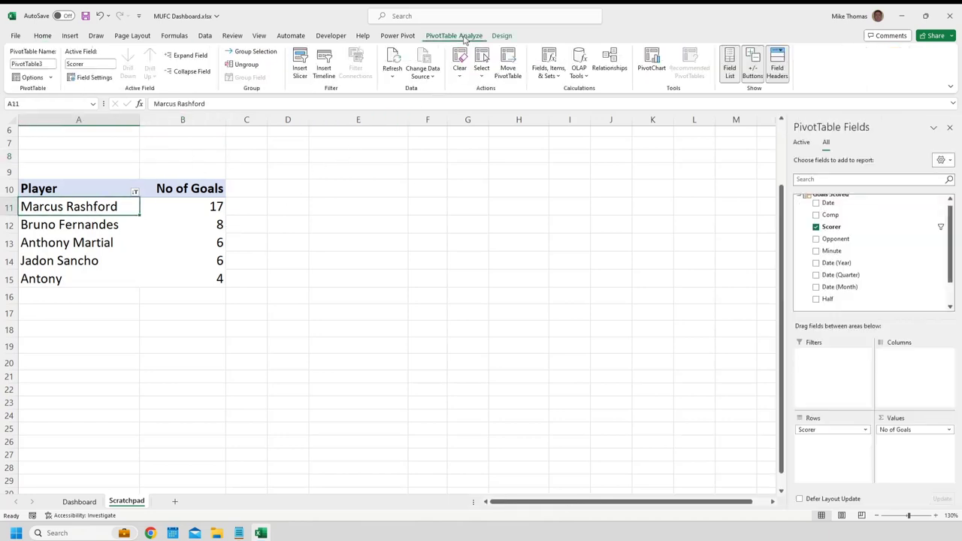
pyautogui.click(33, 77)
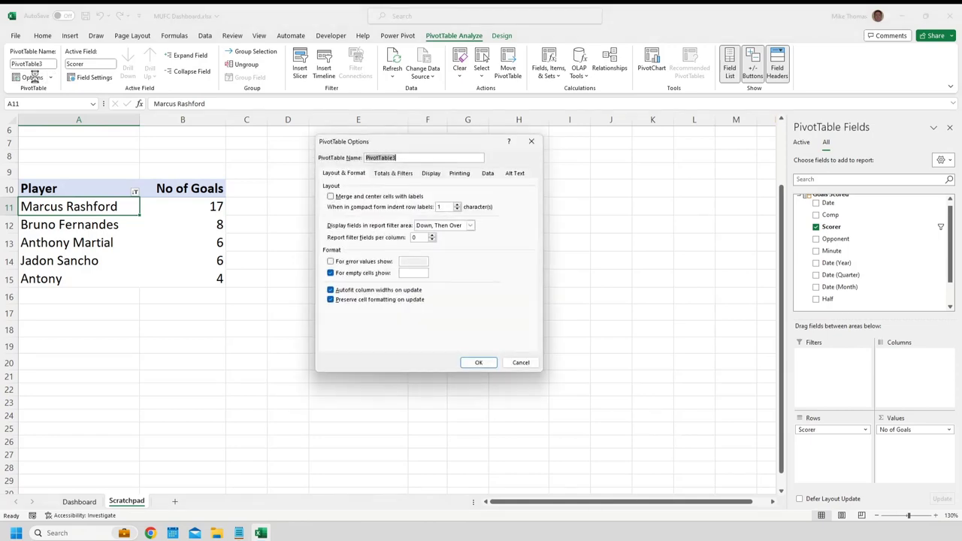
pyautogui.click(330, 292)
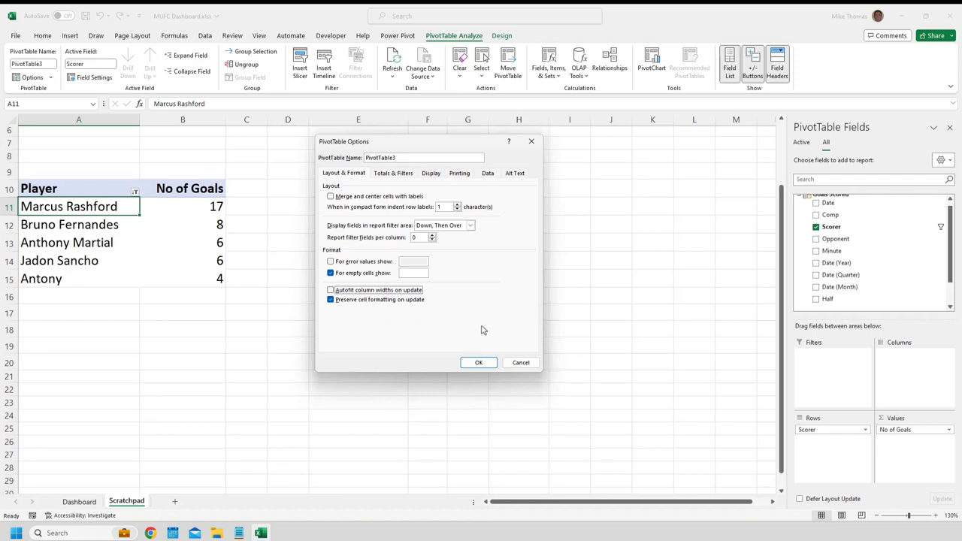
pyautogui.click(432, 174)
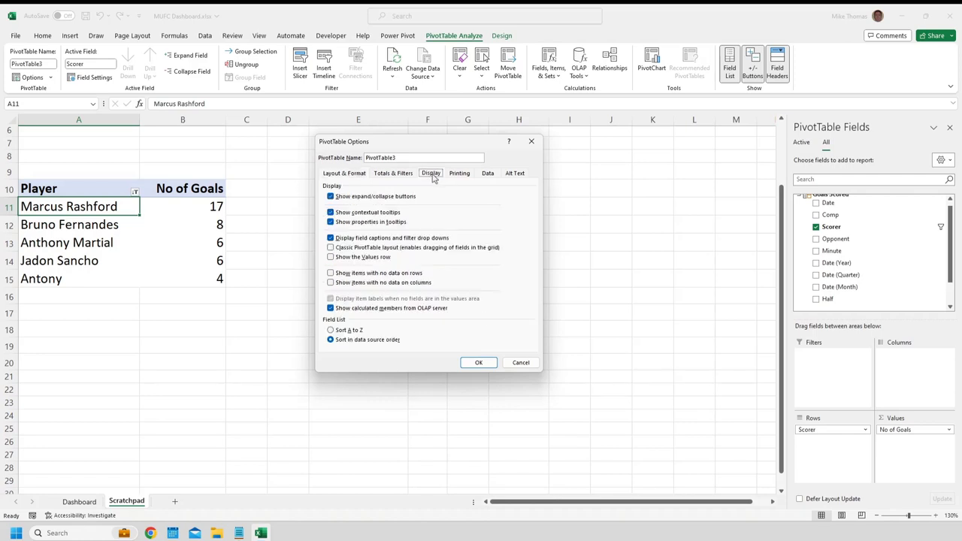
pyautogui.click(368, 239)
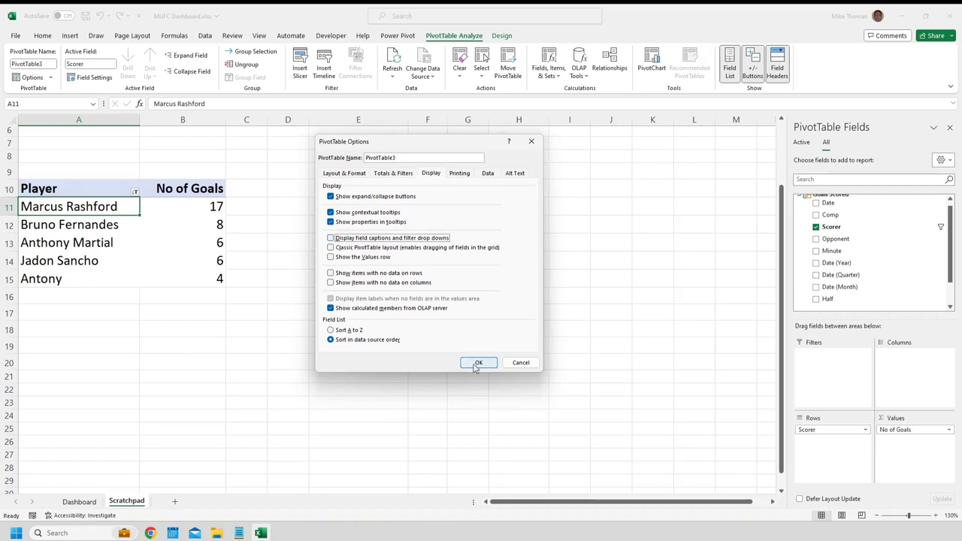
pyautogui.click(475, 365)
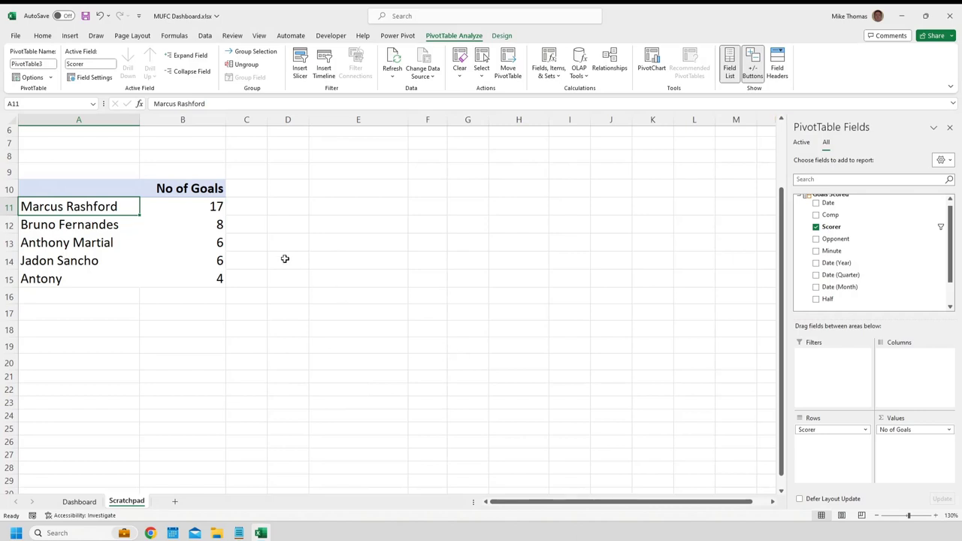
# Hide row 10 containing the scorer PivotTable's built-in header.
pyautogui.click(9, 189)
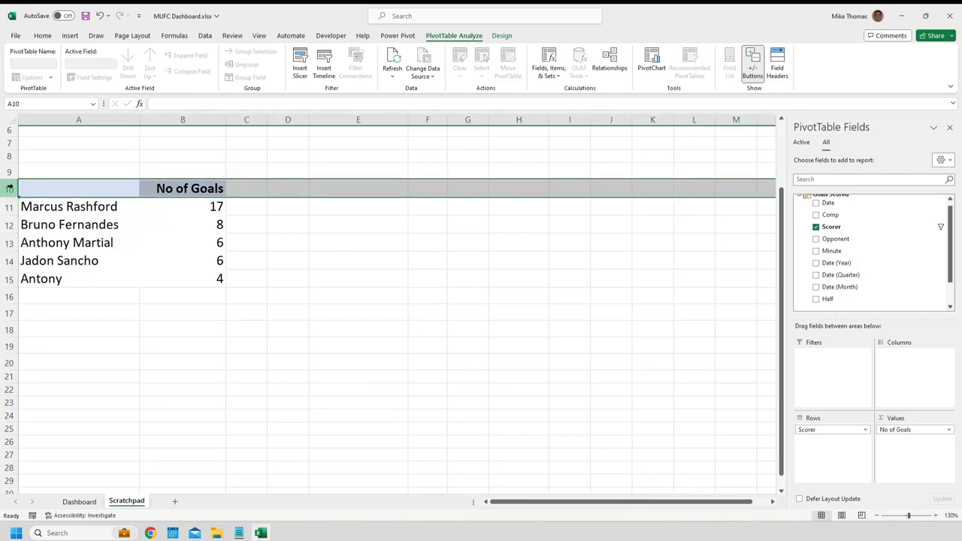
pyautogui.rightClick(9, 189)
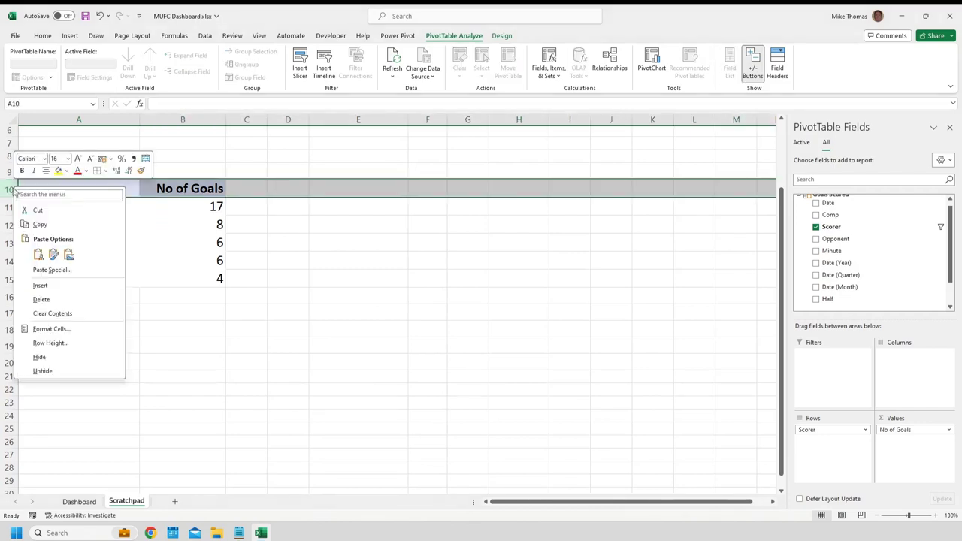
pyautogui.click(43, 351)
# Enter the replacement headers Player in A9 and No of Goals in B9.
pyautogui.click(53, 173)
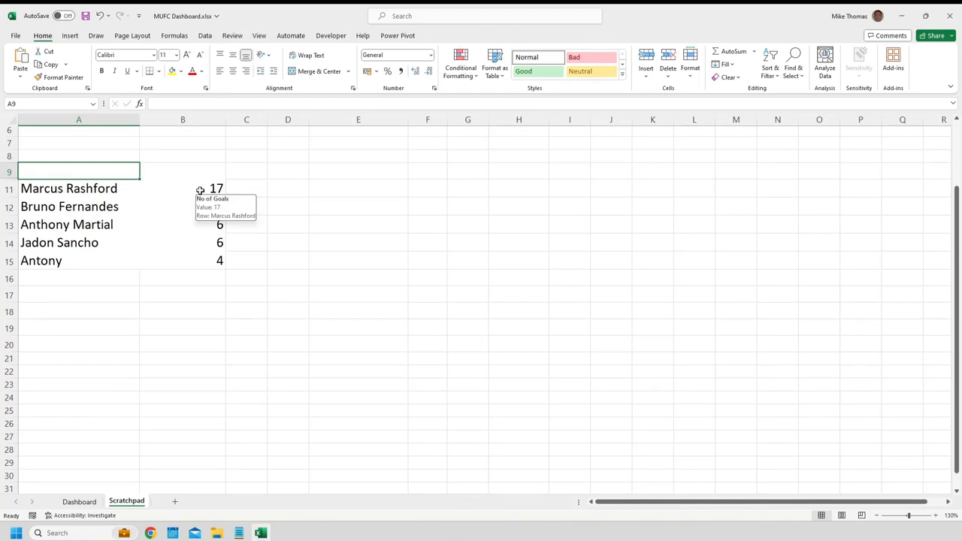
pyautogui.write('Player')
pyautogui.click(202, 176)
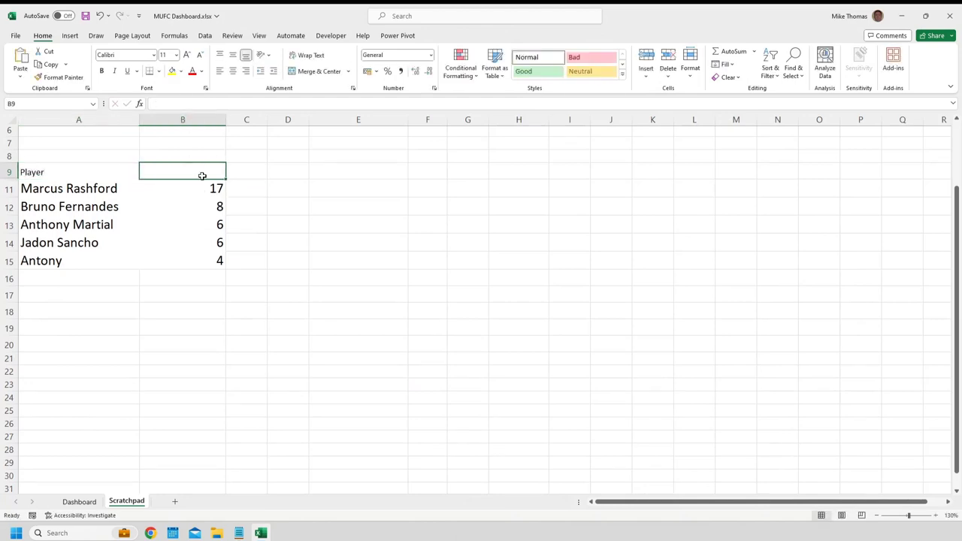
pyautogui.write('No of Goals')
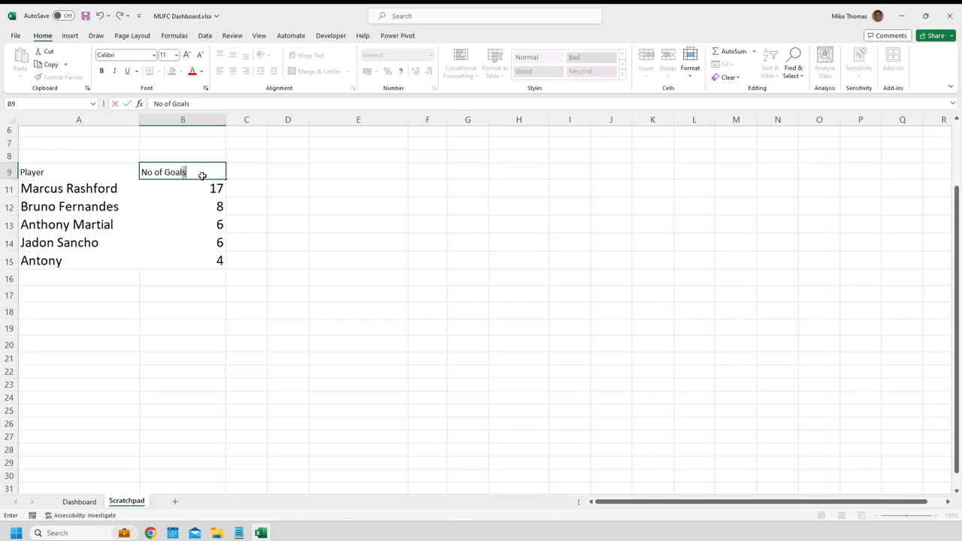
pyautogui.click(202, 176)
# Format the headers in A9:B9 as bold, size 16, with yellow fill and red text.
pyautogui.moveTo(57, 168); pyautogui.dragTo(157, 172)
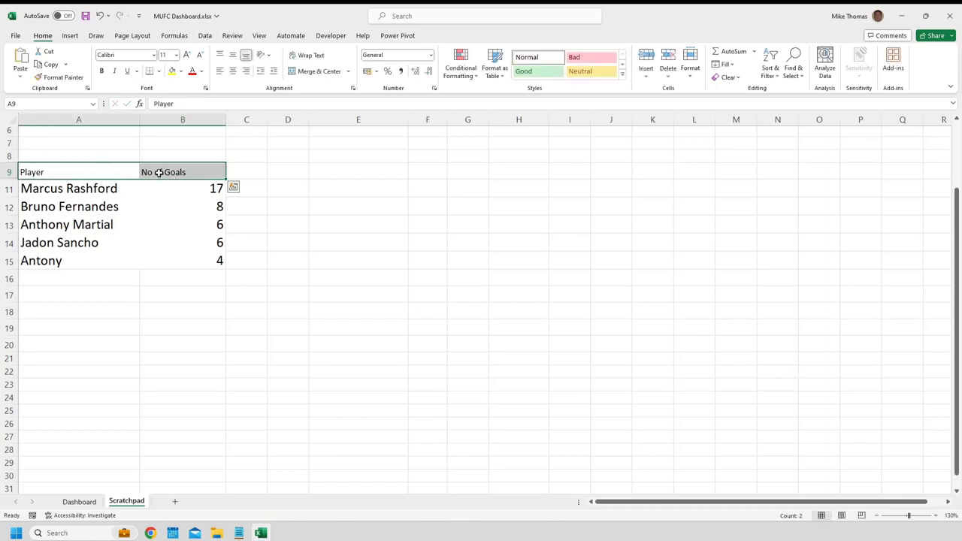
pyautogui.click(107, 72)
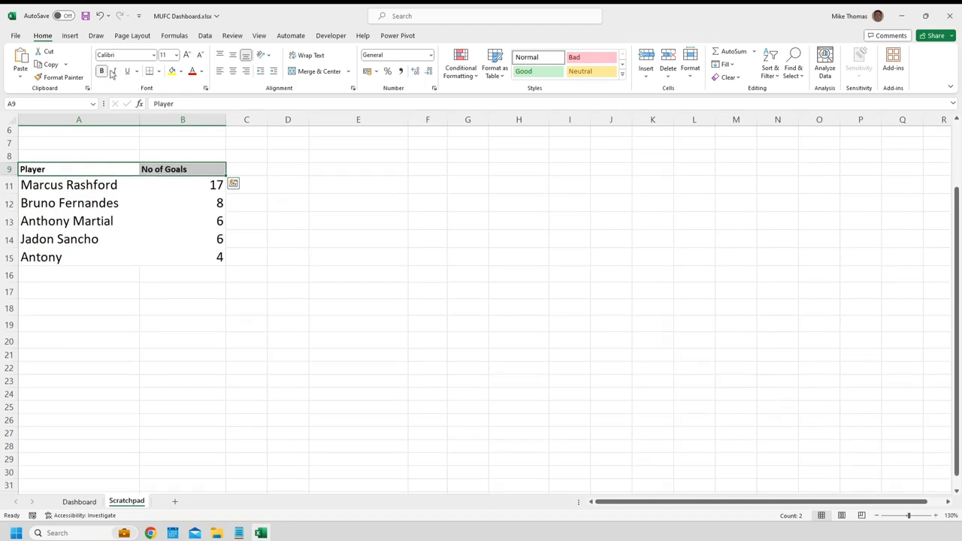
pyautogui.click(176, 55)
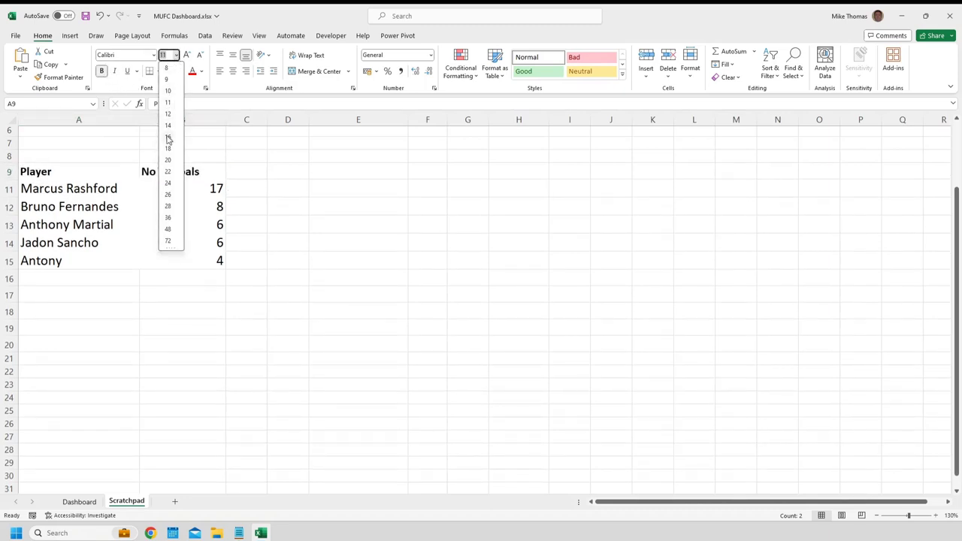
pyautogui.click(168, 139)
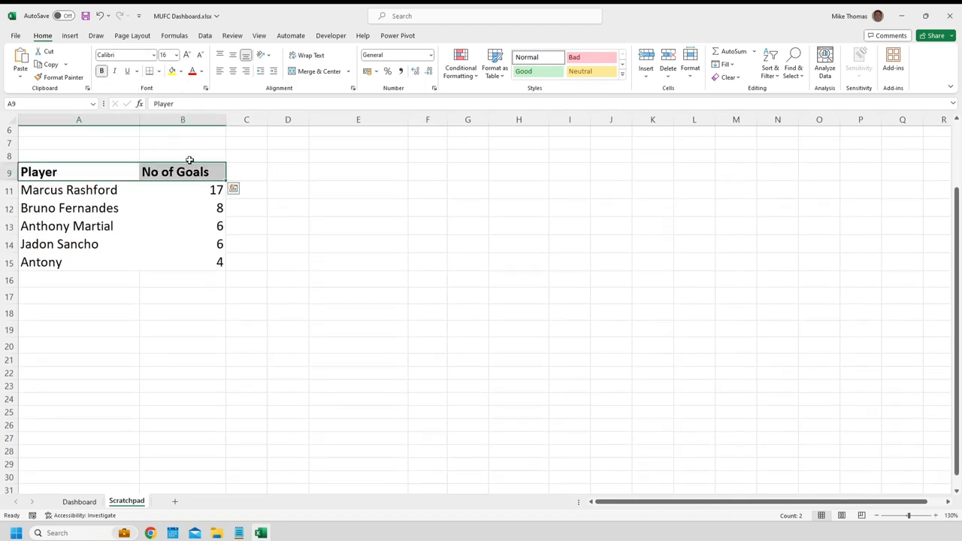
pyautogui.click(173, 73)
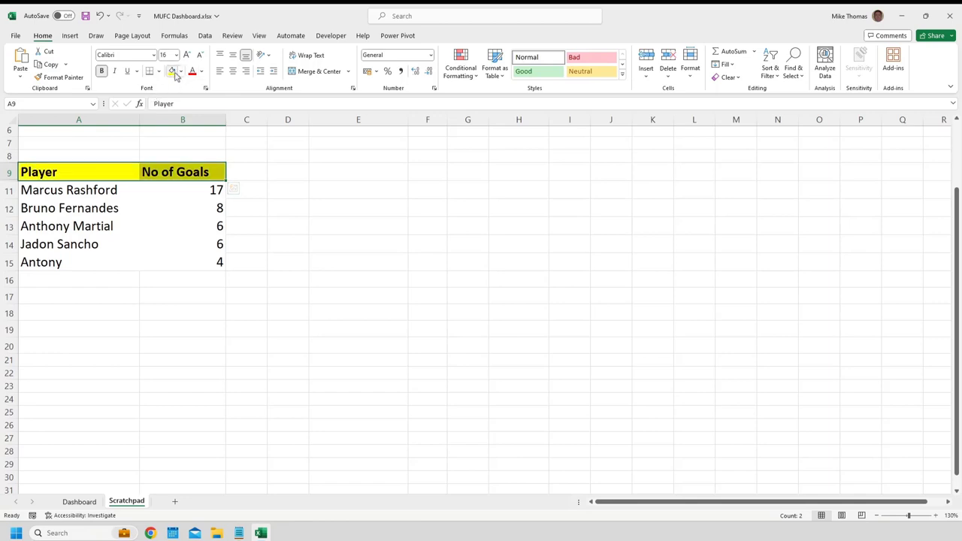
pyautogui.click(191, 71)
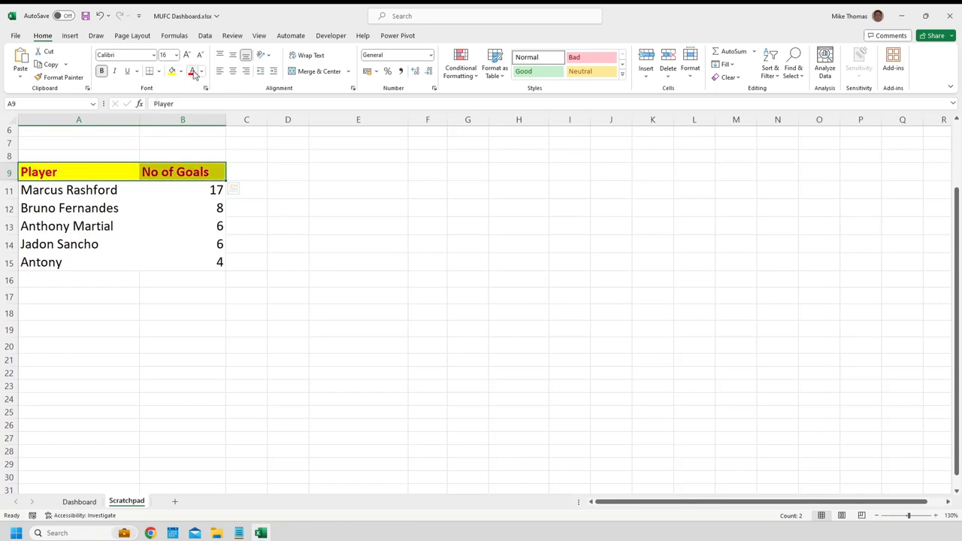
# Right-align the No of Goals header in B9.
pyautogui.click(172, 171)
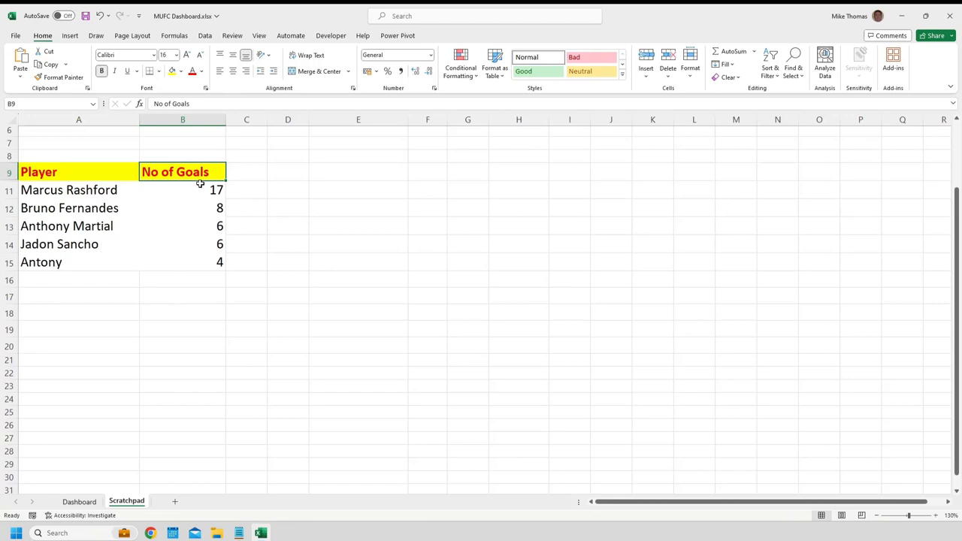
pyautogui.click(246, 71)
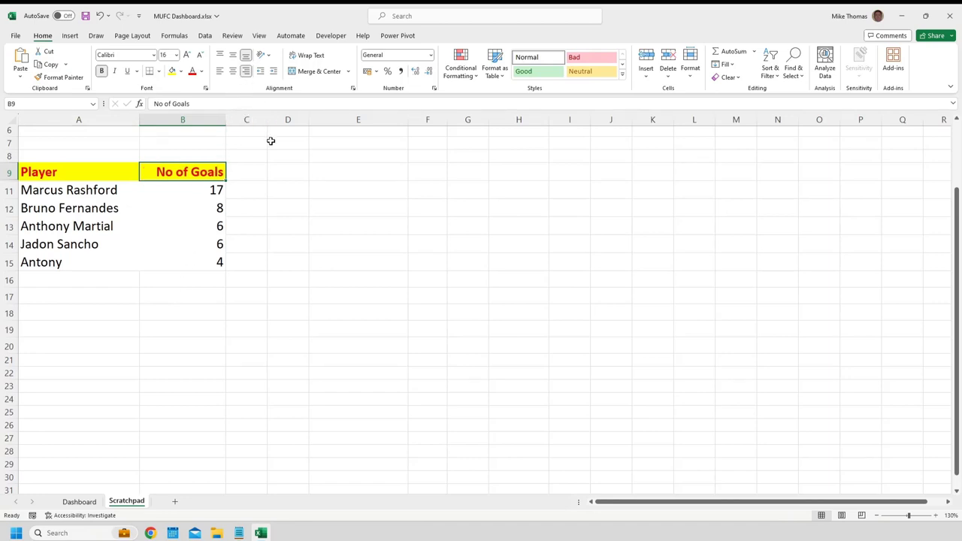
pyautogui.click(353, 188)
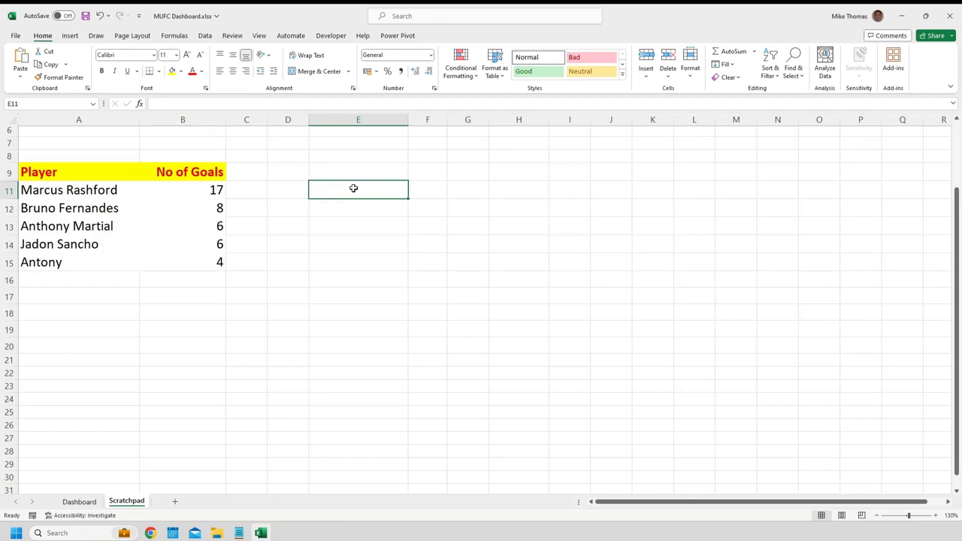
pyautogui.scroll(2, 354, 188)
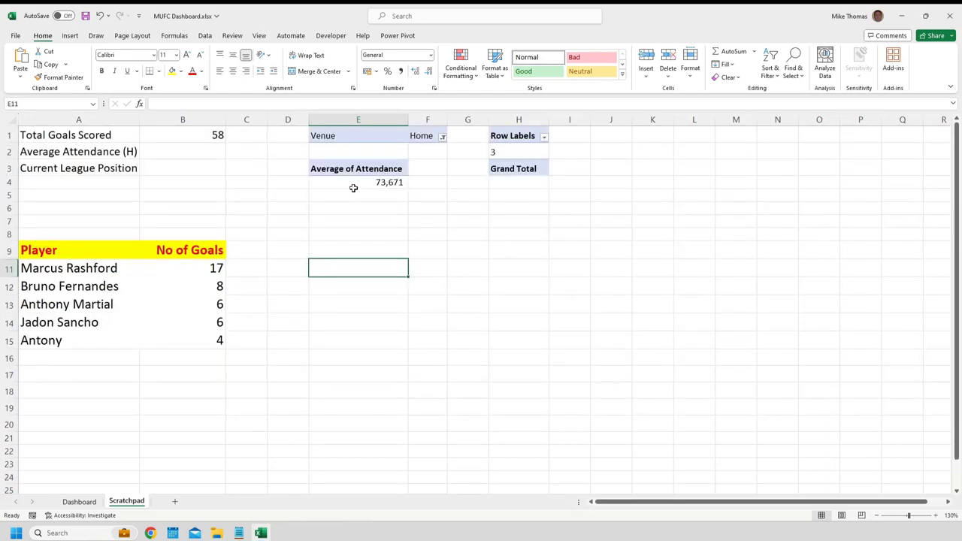
pyautogui.moveTo(351, 188)
pyautogui.moveTo(97, 248); pyautogui.dragTo(175, 343)
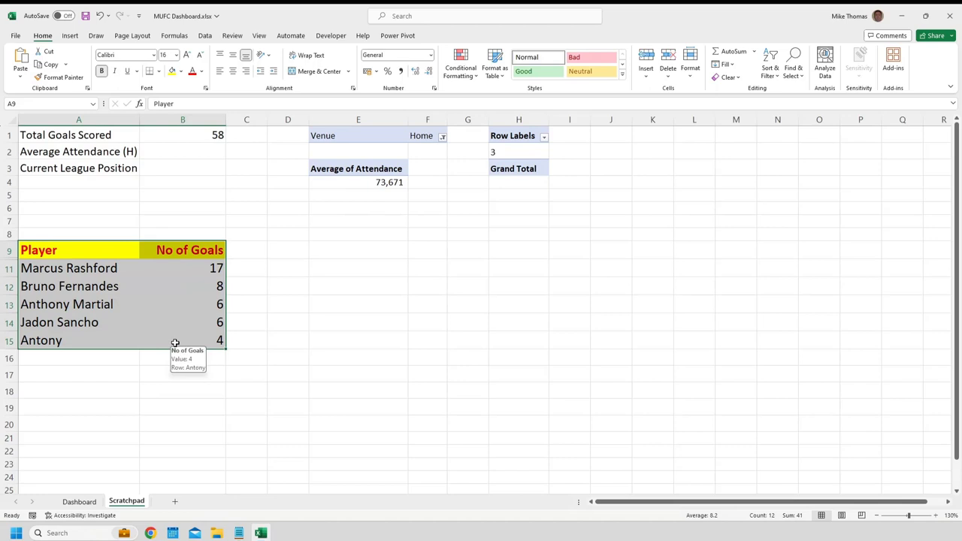
pyautogui.click(270, 320)
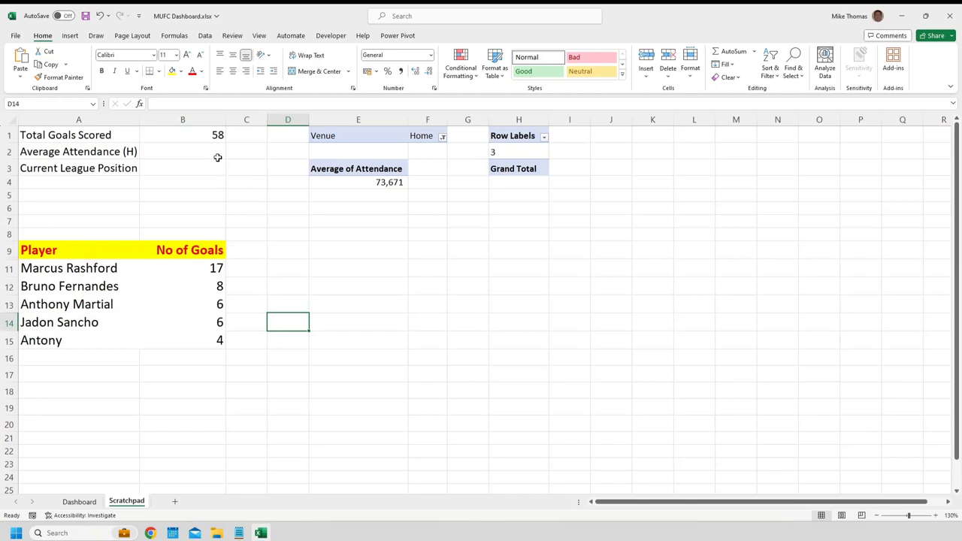
# Add the Camera command from Commands Not in the Ribbon to the Quick Access Toolbar.
pyautogui.click(140, 17)
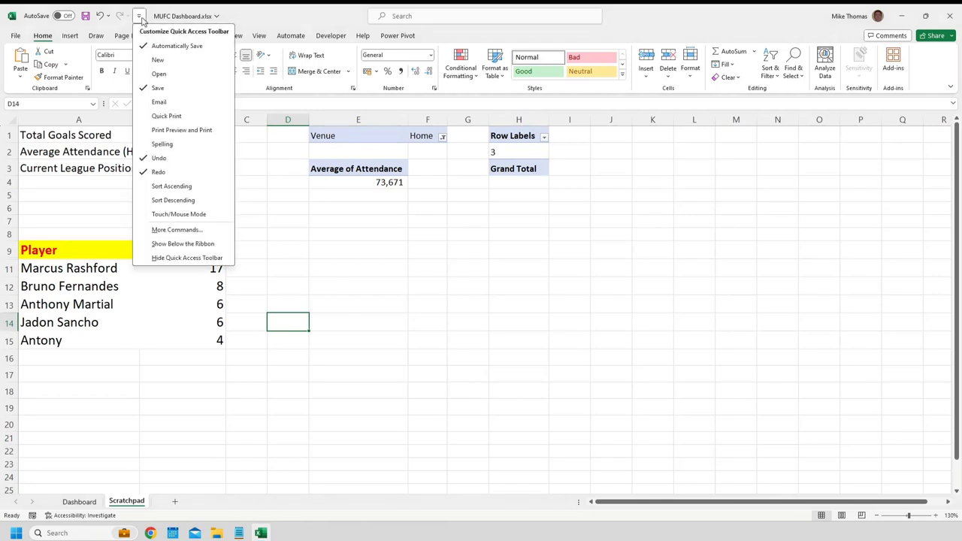
pyautogui.click(193, 232)
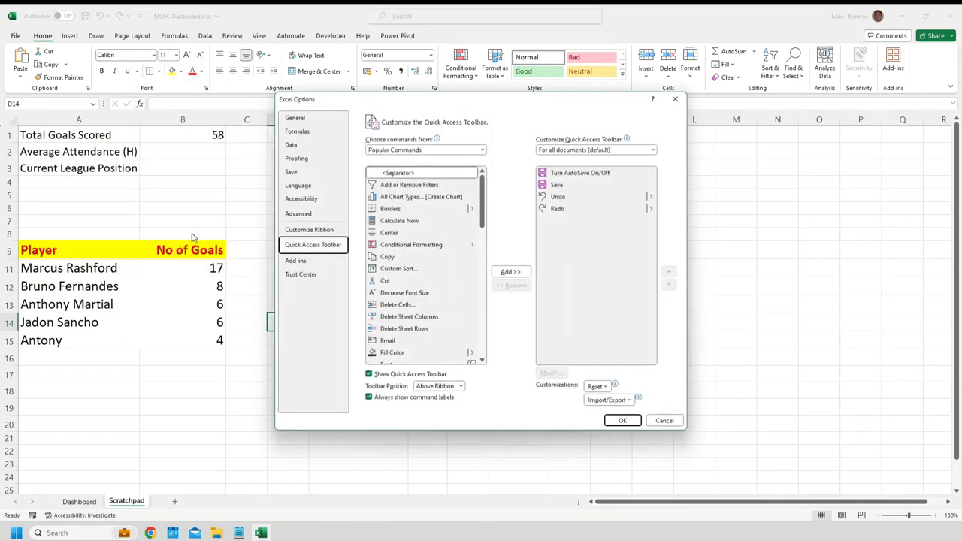
pyautogui.click(397, 150)
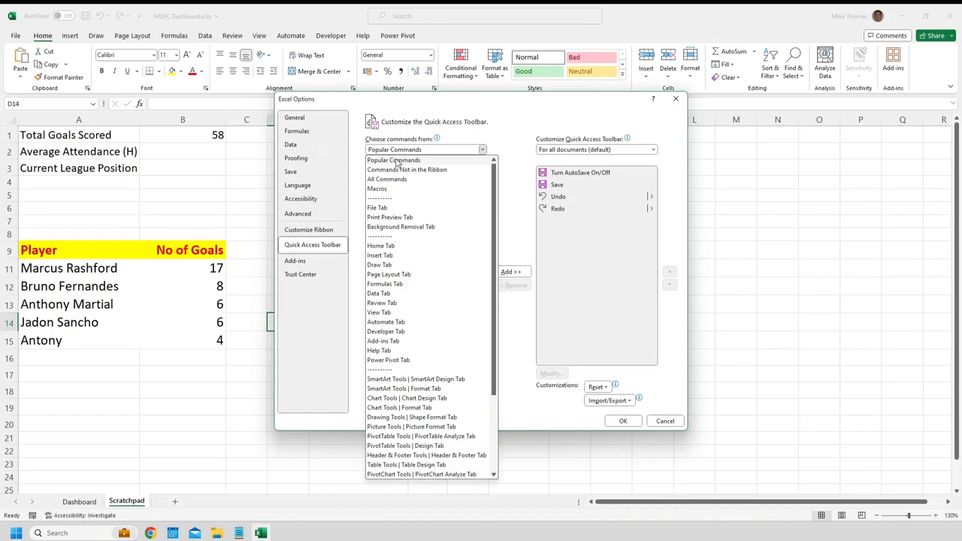
pyautogui.press('Escape')
pyautogui.press('Down')
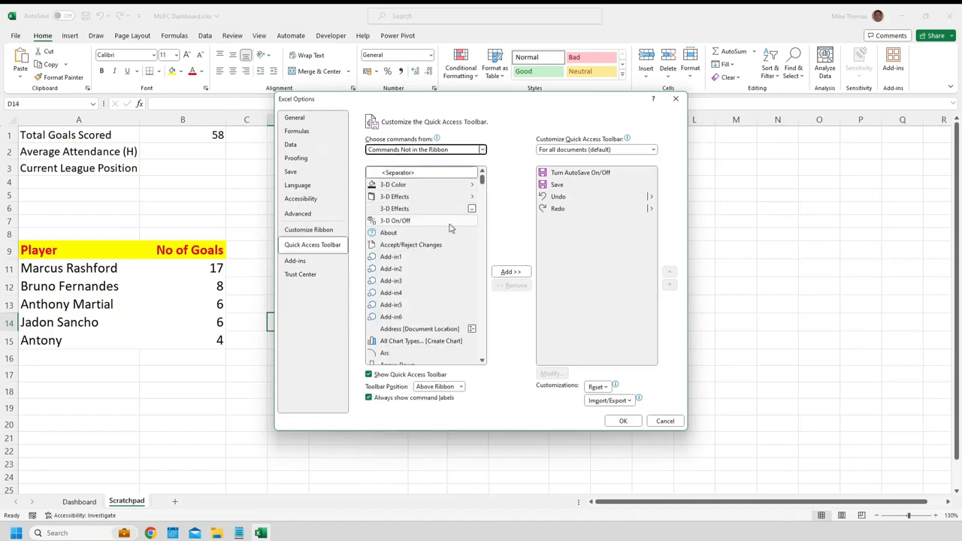
pyautogui.scroll(-5, 443, 218)
pyautogui.scroll(-5, 451, 228)
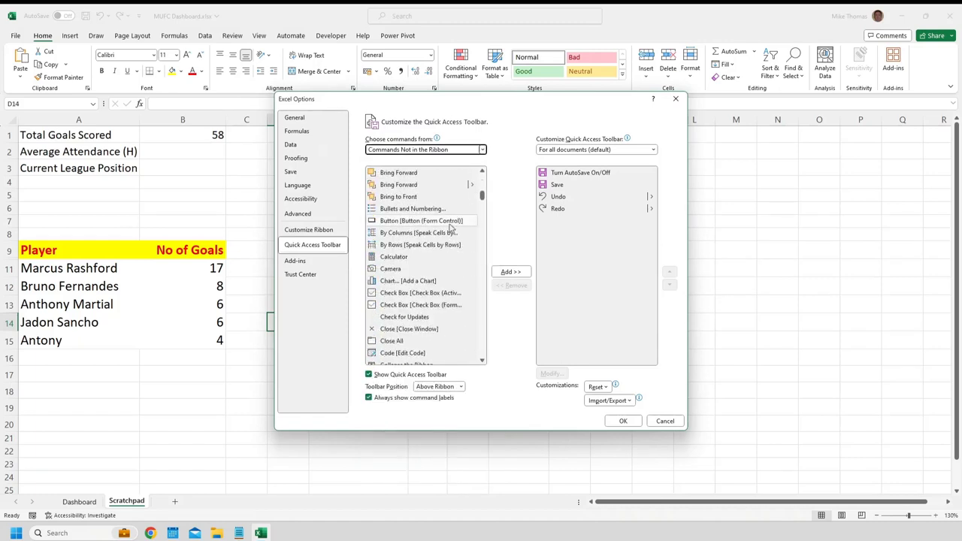
pyautogui.click(398, 269)
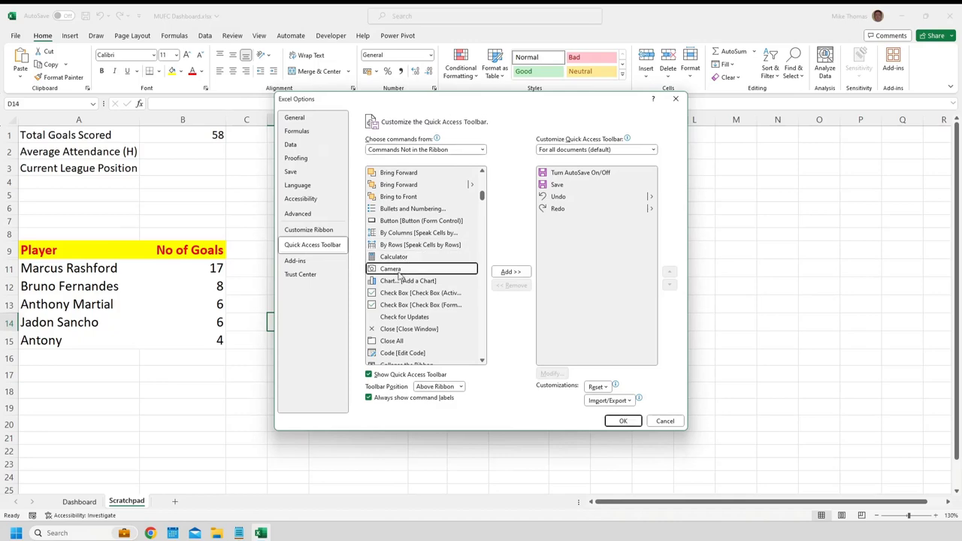
pyautogui.click(504, 276)
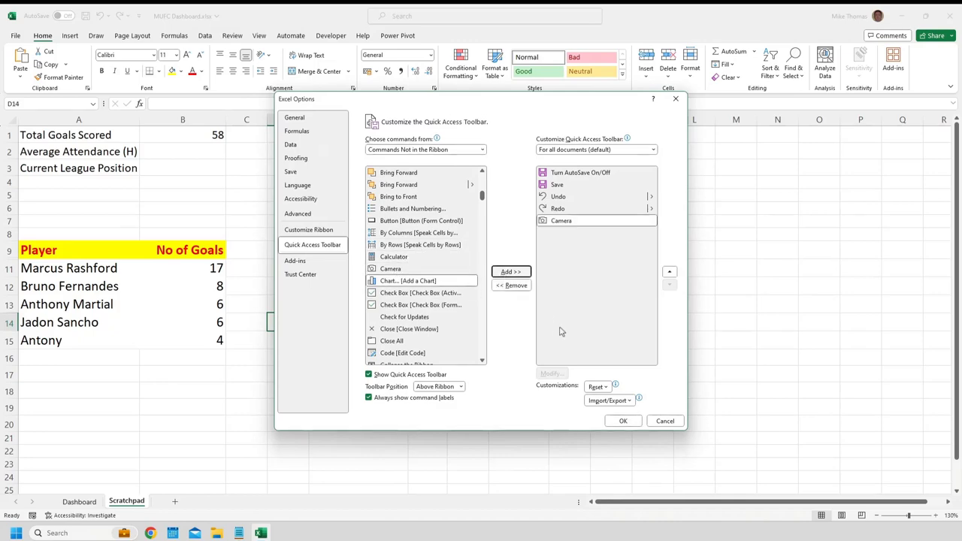
pyautogui.click(622, 421)
# Capture the scorer table A9:B15 with the Camera tool and place the linked picture in an empty area of Scratchpad.
pyautogui.click(90, 250)
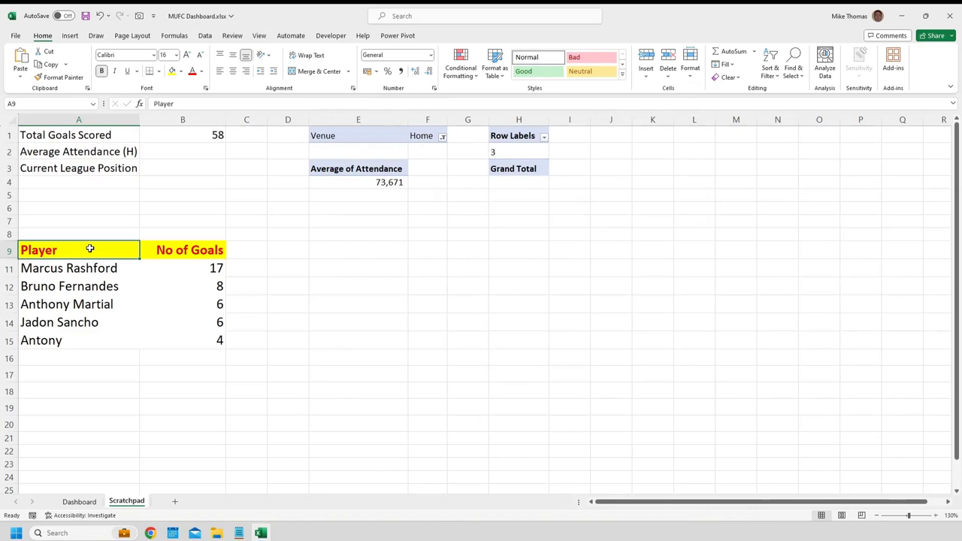
pyautogui.moveTo(90, 249); pyautogui.dragTo(181, 335)
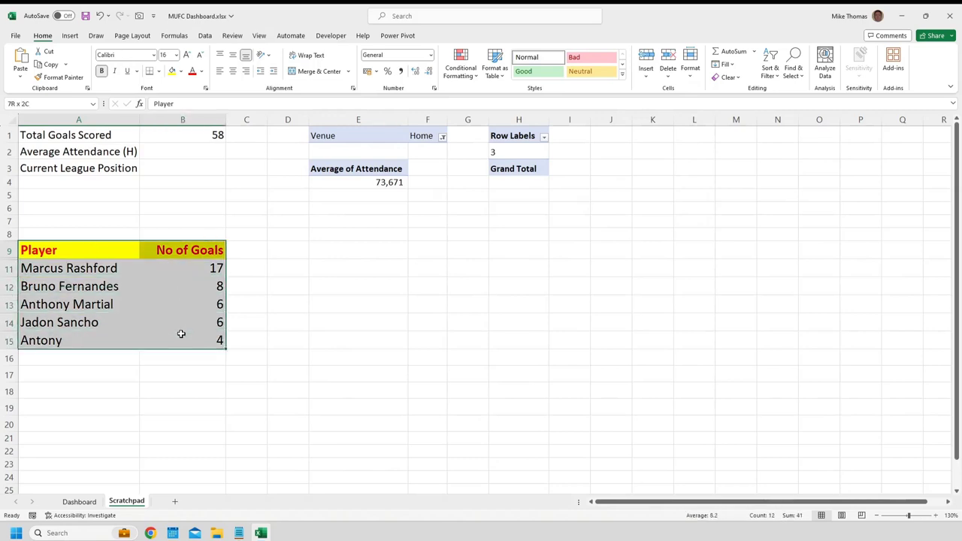
pyautogui.click(140, 16)
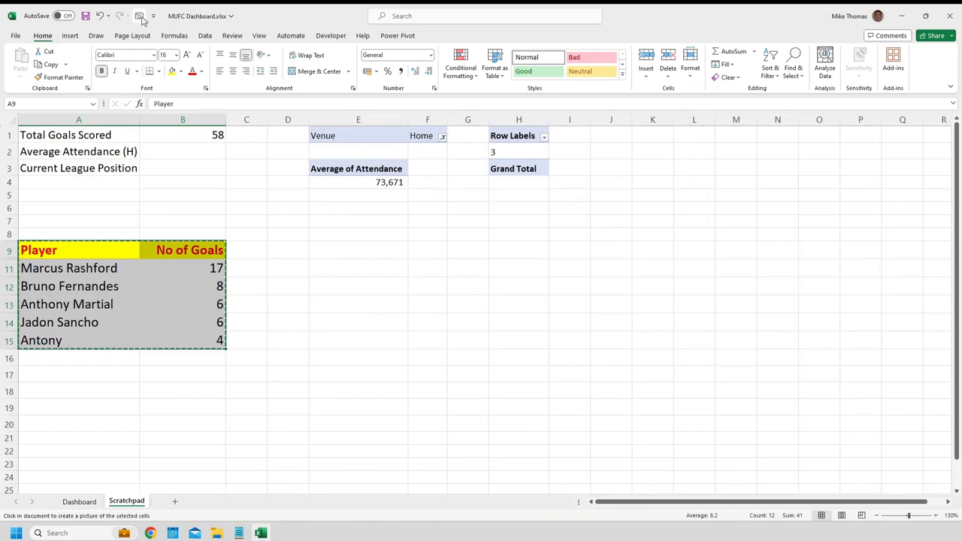
pyautogui.click(392, 252)
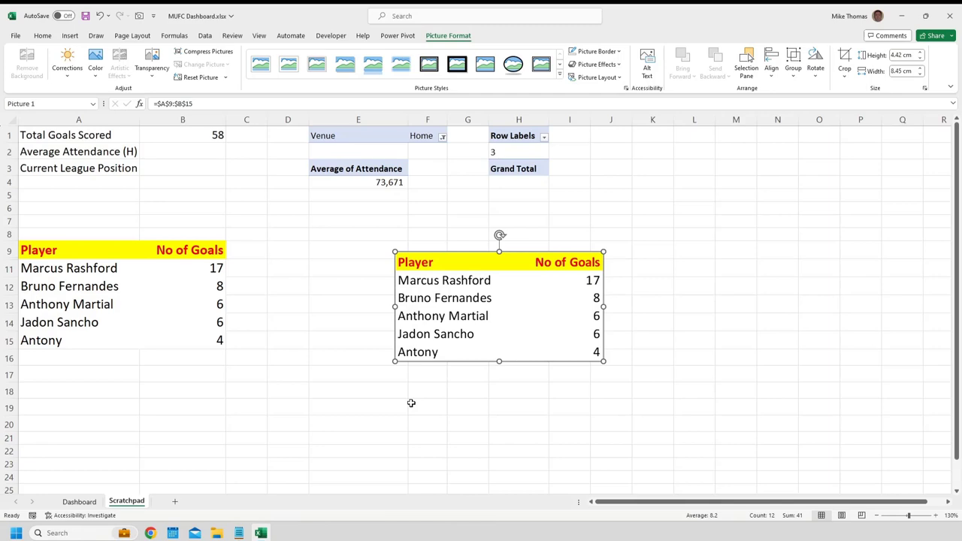
# Move the linked scorer picture from Scratchpad to the Dashboard sheet, below the Total Goals Scored card.
pyautogui.press('Delete')
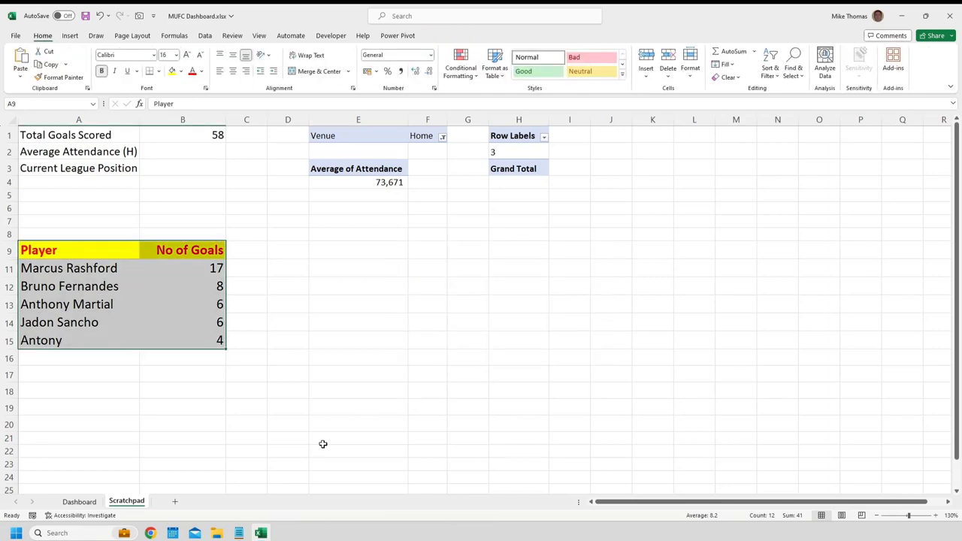
pyautogui.click(83, 503)
pyautogui.click(337, 349)
pyautogui.hotkey('ctrl', 'v')
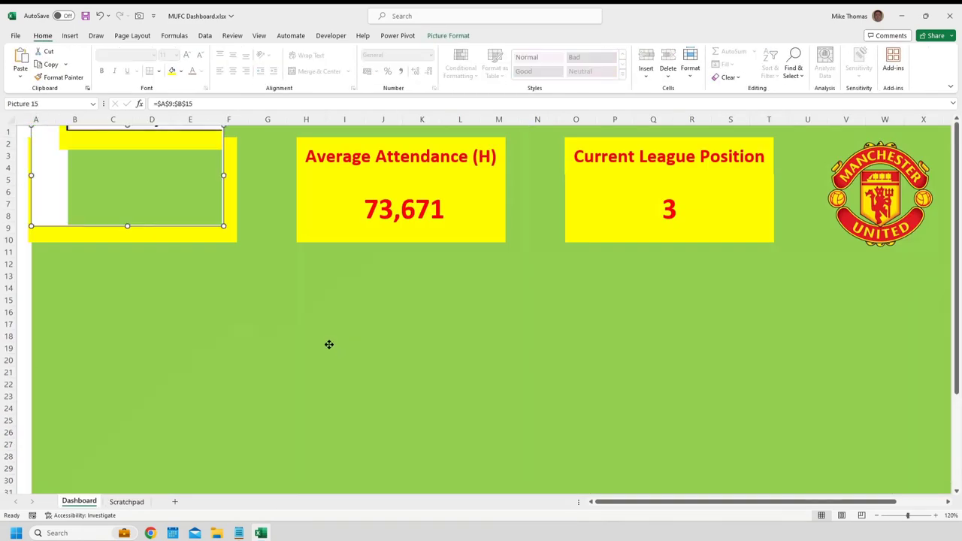
pyautogui.moveTo(171, 179); pyautogui.dragTo(237, 335)
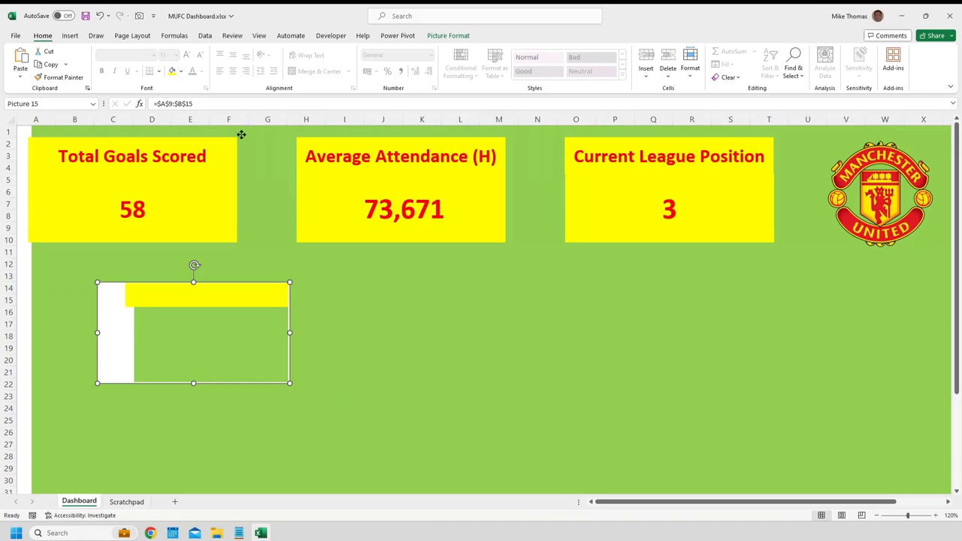
# Relink the Dashboard picture to =Scratchpad!A9:B15 and align it under the Total Goals Scored card at matching width.
pyautogui.moveTo(196, 105); pyautogui.dragTo(149, 106)
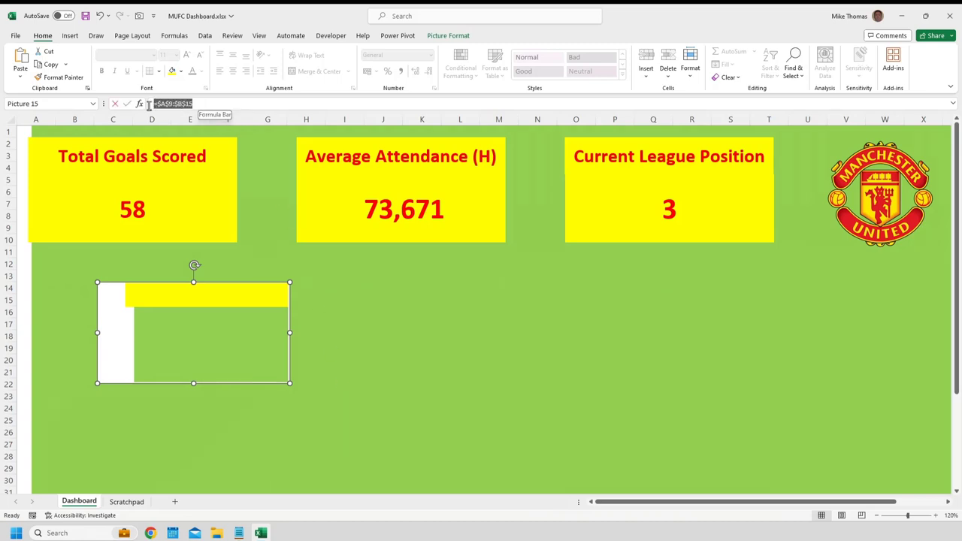
pyautogui.press('BackSpace')
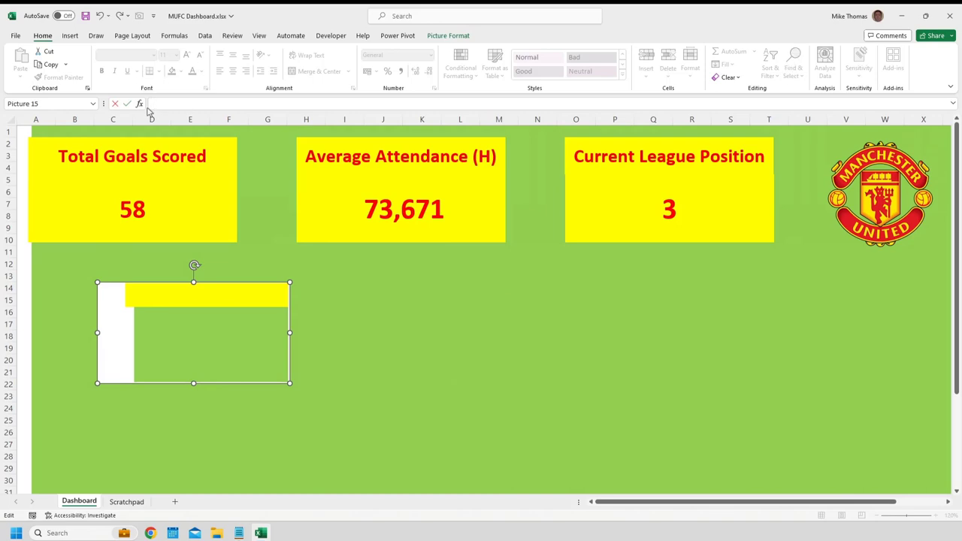
pyautogui.write('=')
pyautogui.click(126, 501)
pyautogui.click(62, 248)
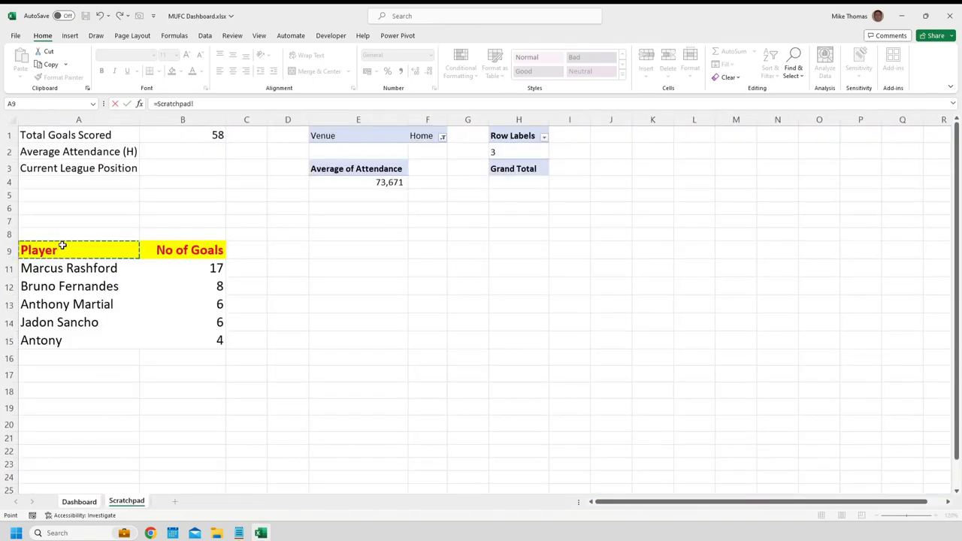
pyautogui.moveTo(63, 248); pyautogui.dragTo(191, 337)
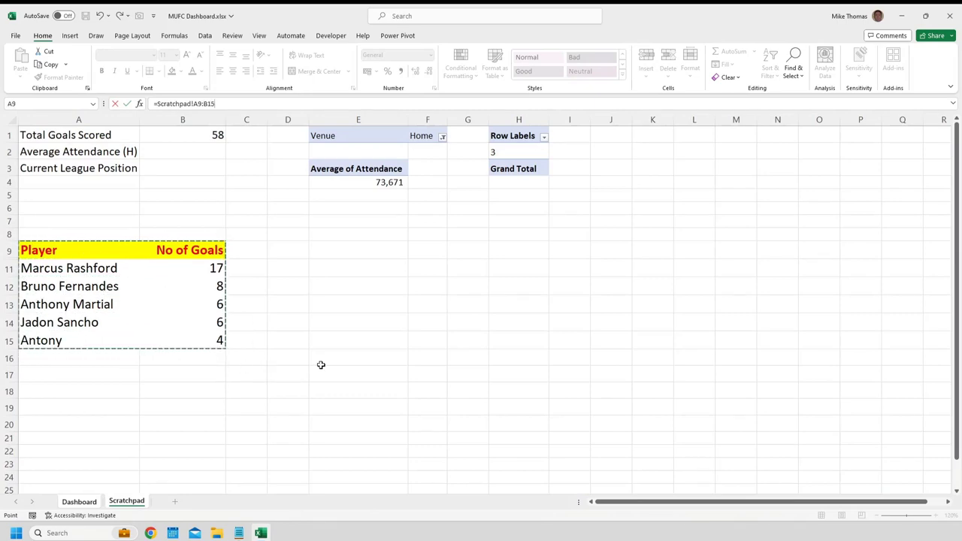
pyautogui.press('Return')
pyautogui.moveTo(250, 364)
pyautogui.mouseDown()
pyautogui.moveTo(184, 348)
pyautogui.moveTo(238, 376)
pyautogui.mouseUp()
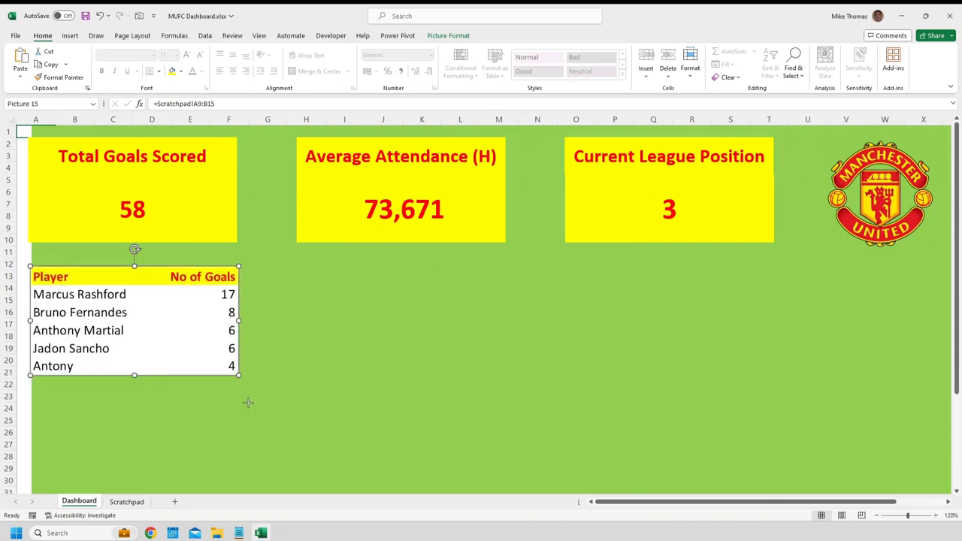
pyautogui.click(347, 315)
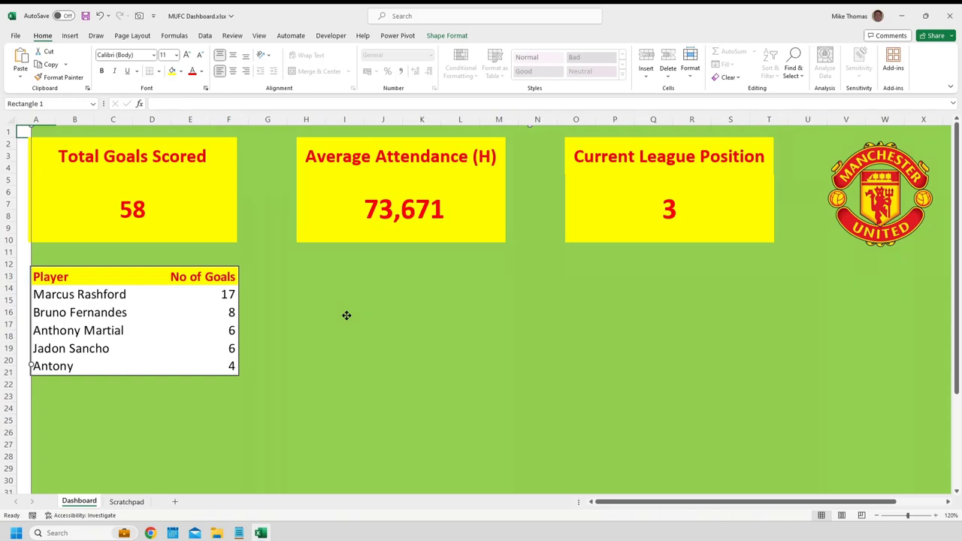
# Insert a Venue slicer from the Match Details table for the goal scorer PivotTable on Scratchpad.
pyautogui.click(136, 502)
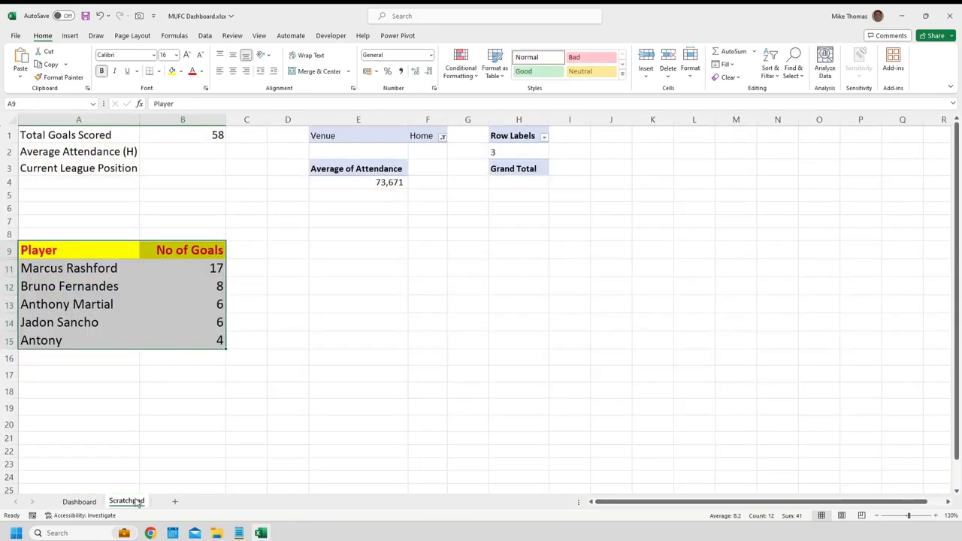
pyautogui.click(98, 268)
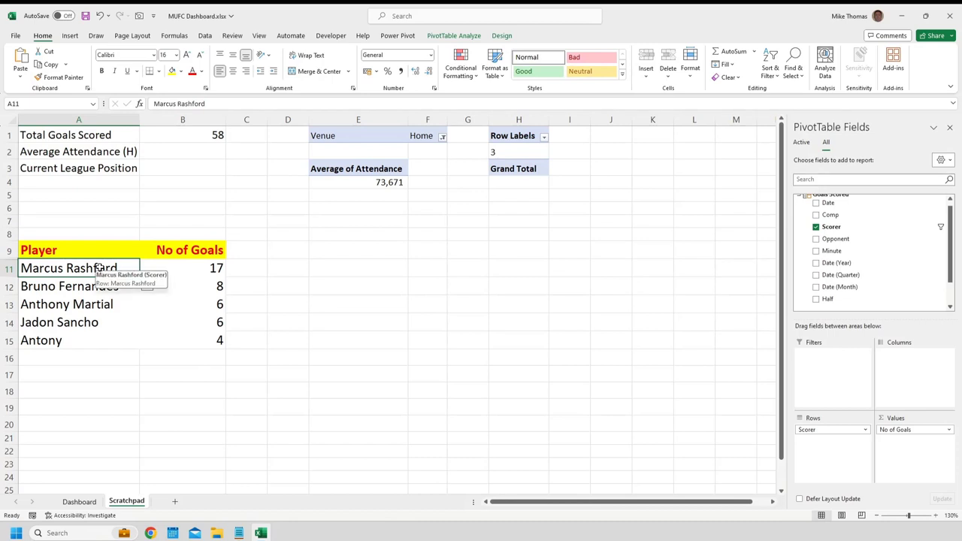
pyautogui.click(454, 36)
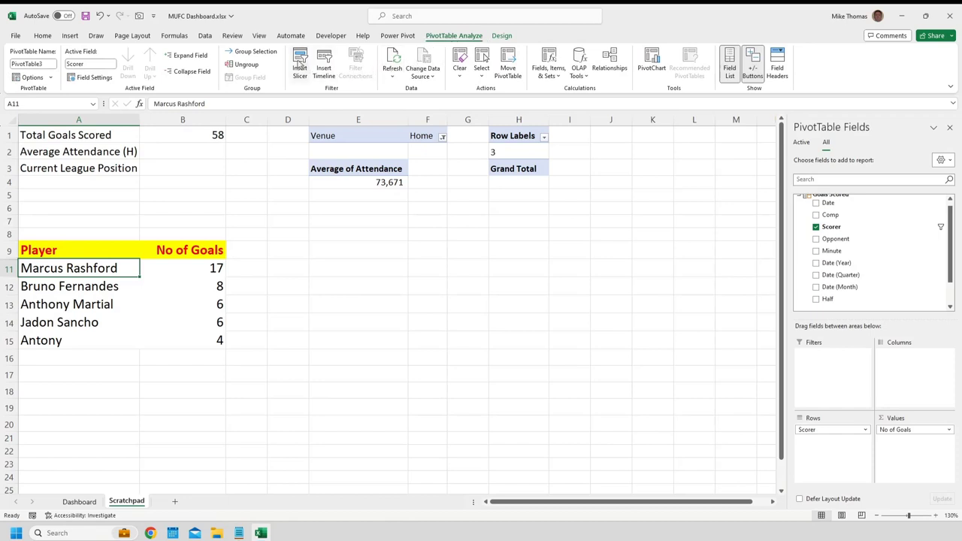
pyautogui.click(299, 63)
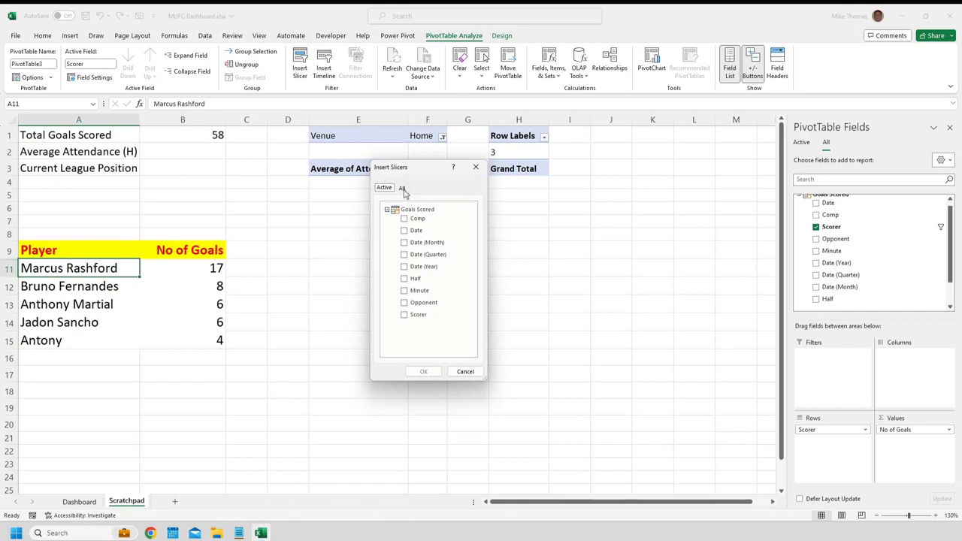
pyautogui.click(402, 189)
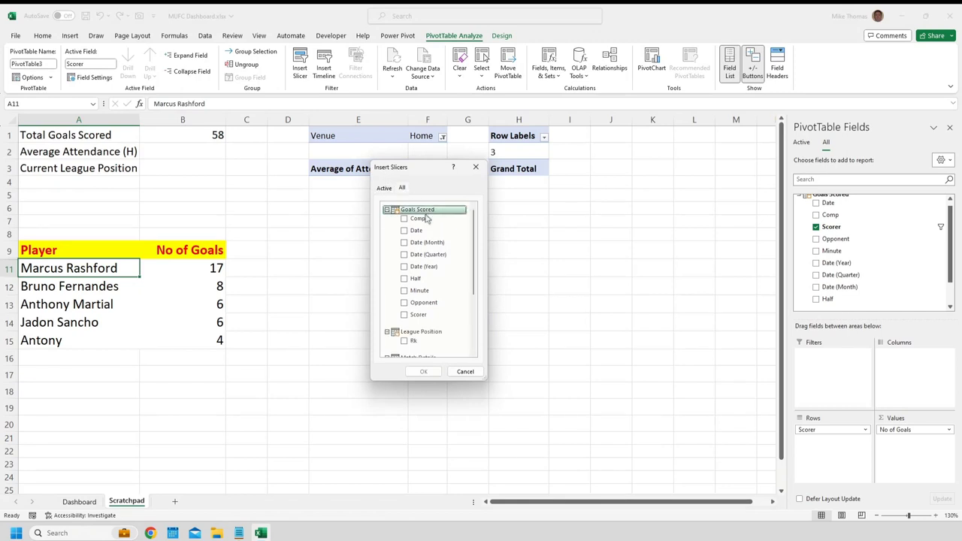
pyautogui.moveTo(474, 223); pyautogui.dragTo(476, 274)
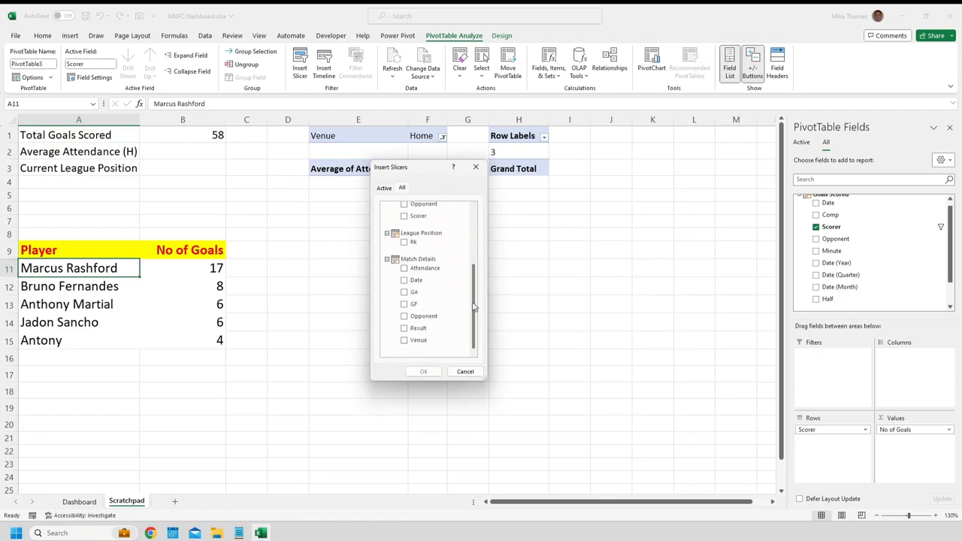
pyautogui.click(410, 344)
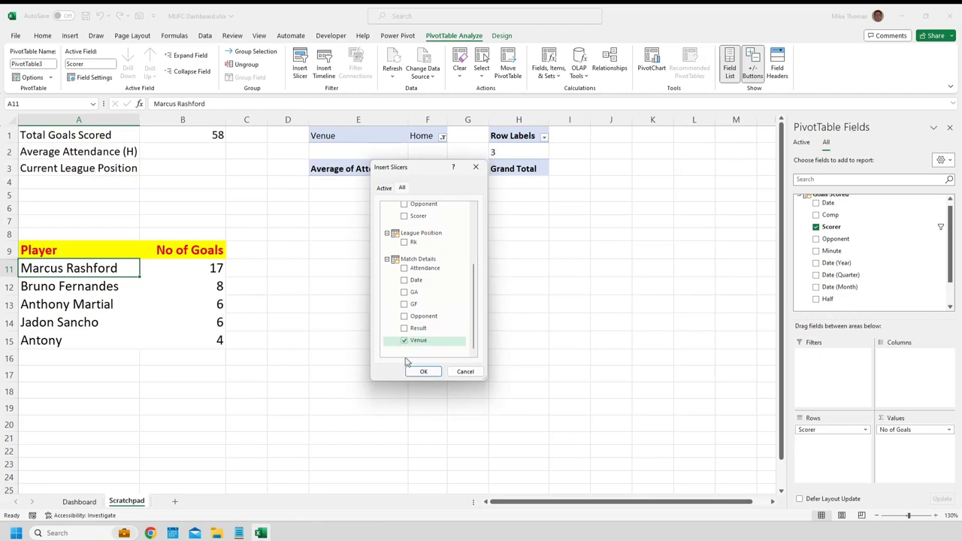
pyautogui.click(424, 373)
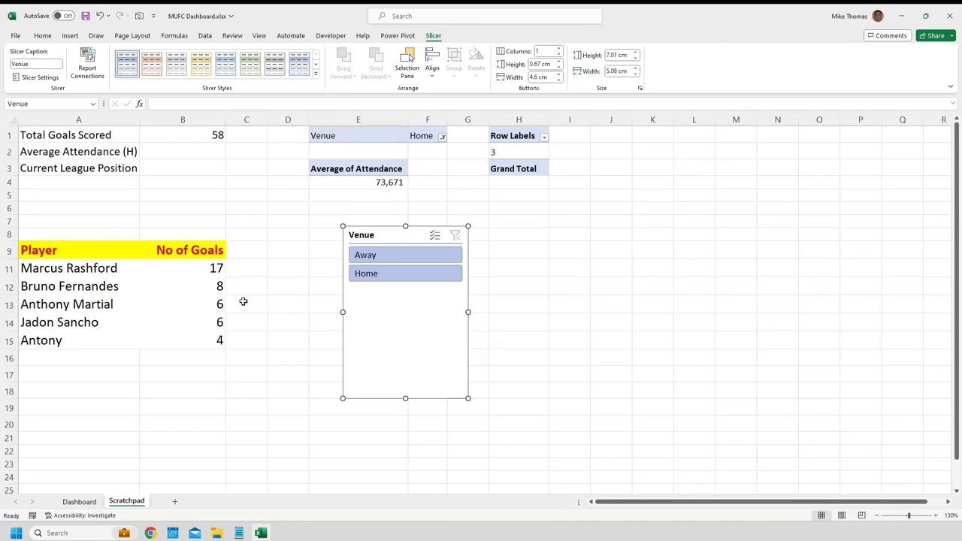
pyautogui.click(63, 267)
pyautogui.moveTo(63, 267); pyautogui.dragTo(176, 339)
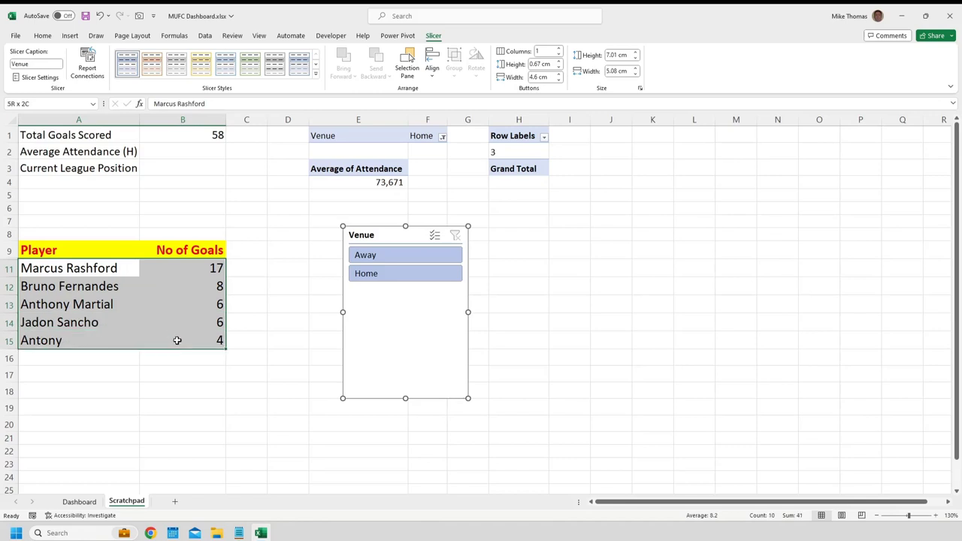
pyautogui.click(532, 321)
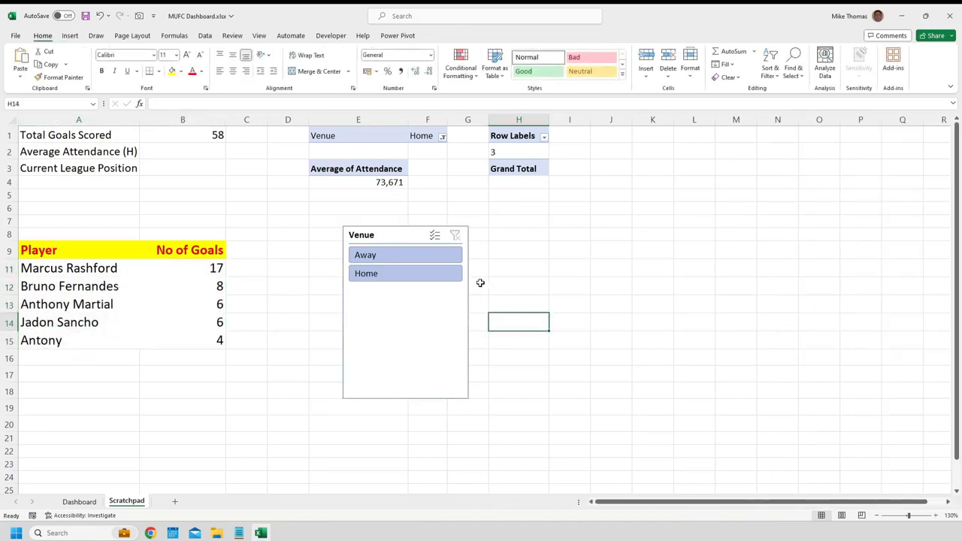
# Test the Venue slicer on the scorer PivotTable by filtering to Away and switching to Home.
pyautogui.click(437, 257)
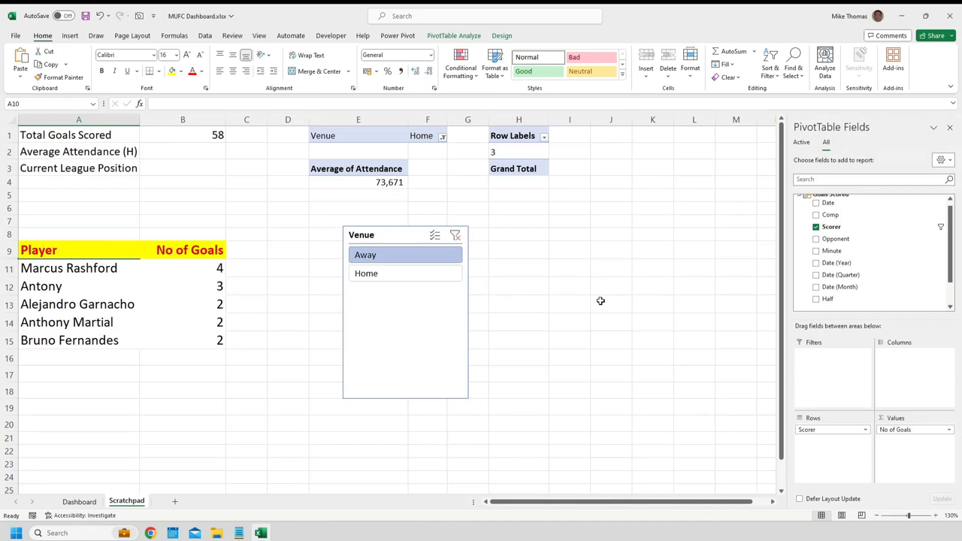
pyautogui.click(399, 276)
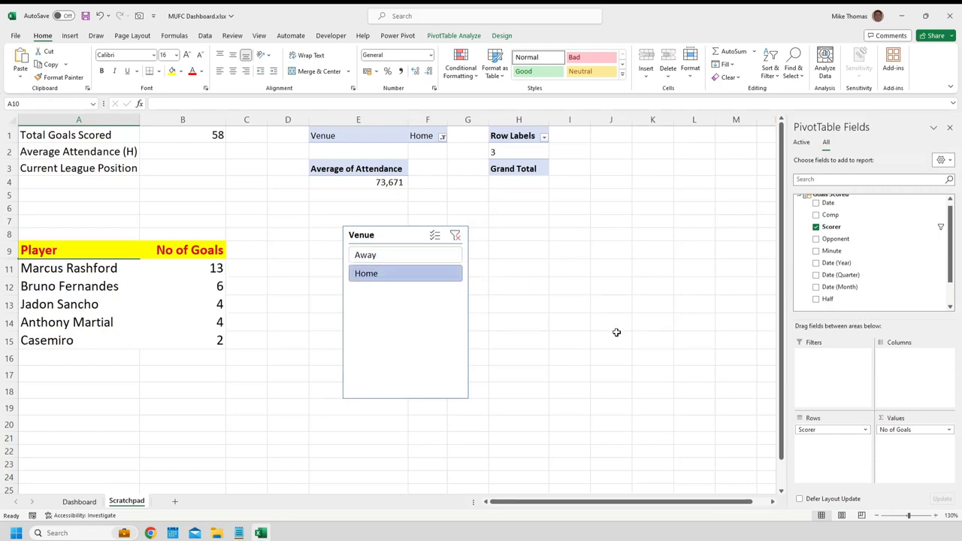
# Clear the Venue slicer's filter and move the slicer from Scratchpad to the Dashboard sheet.
pyautogui.click(455, 237)
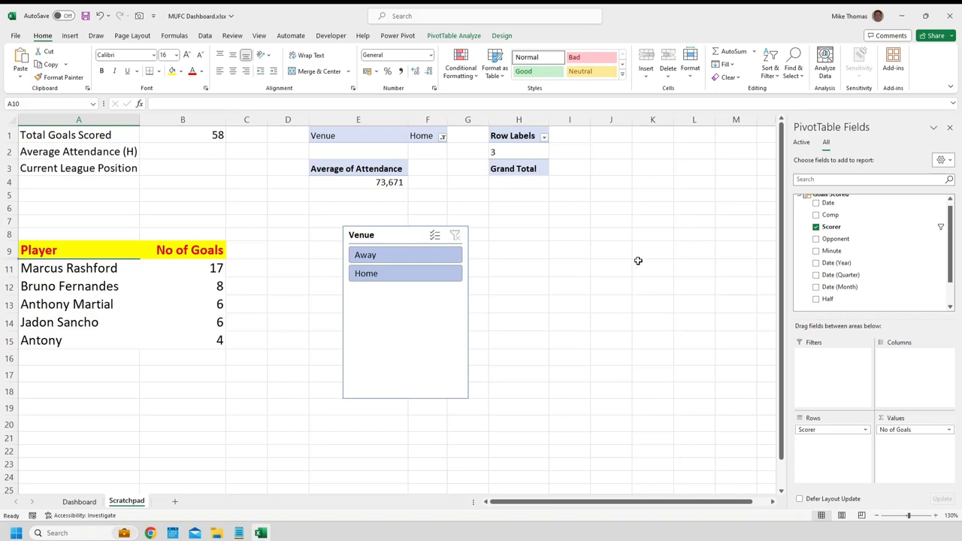
pyautogui.click(475, 322)
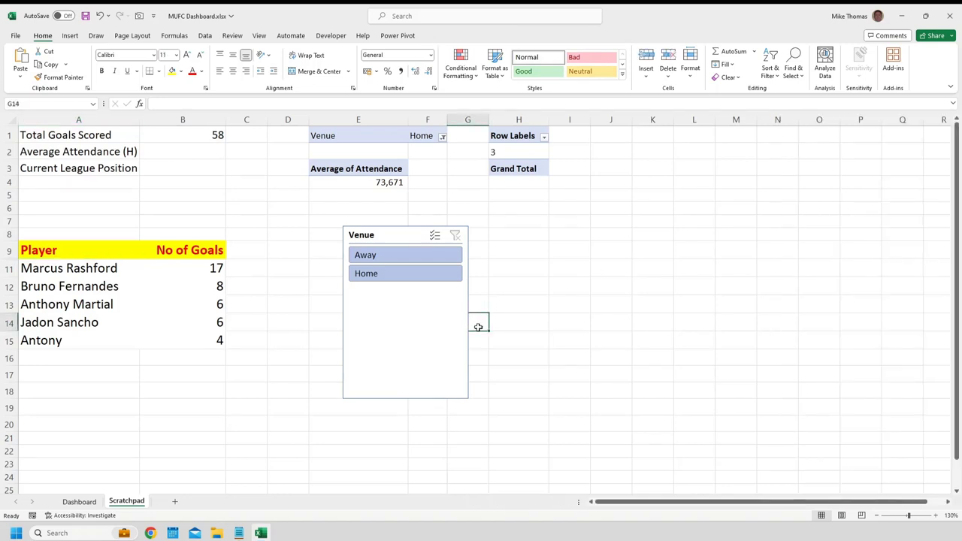
pyautogui.click(468, 339)
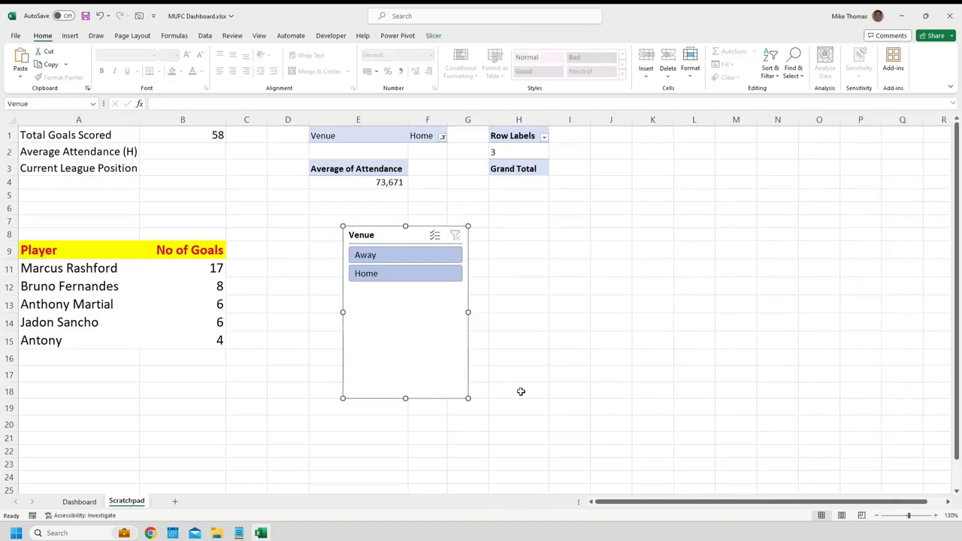
pyautogui.press('Delete')
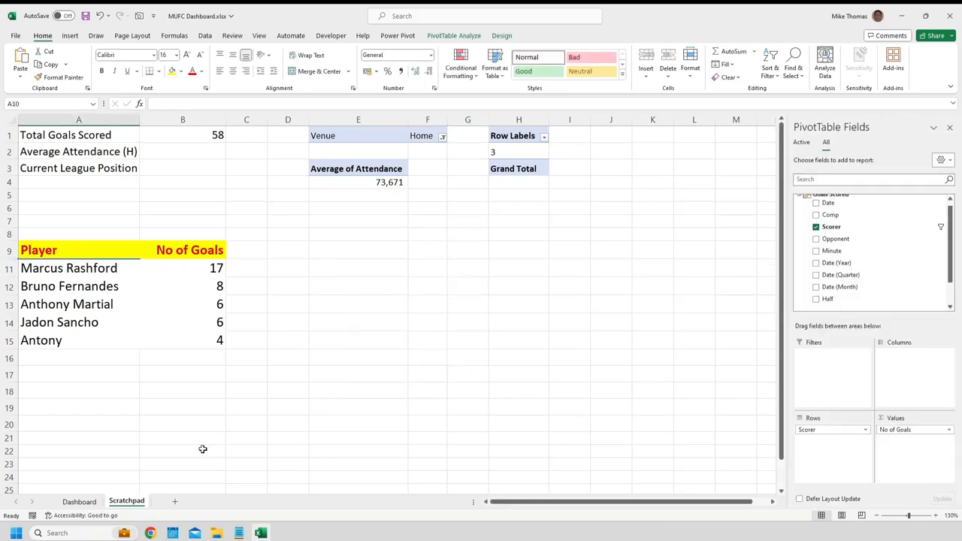
pyautogui.click(79, 501)
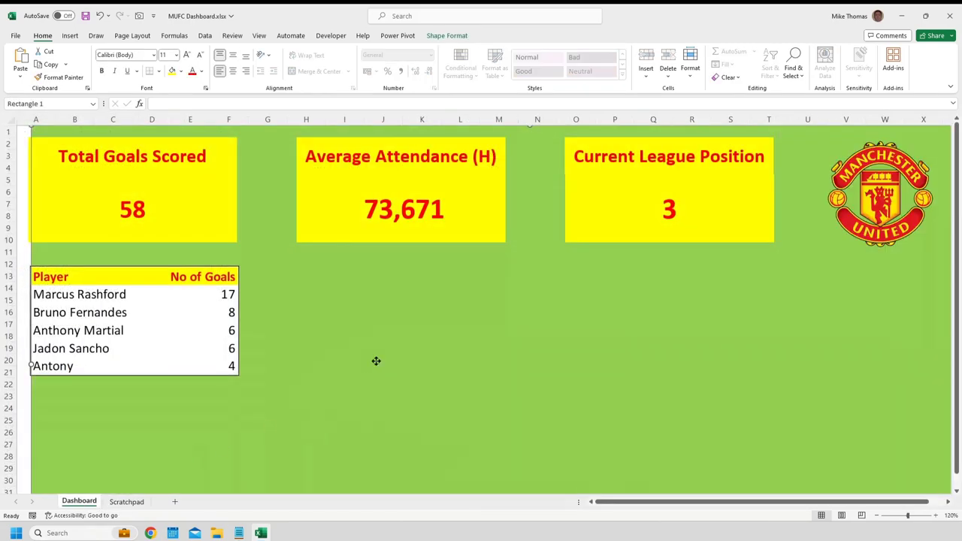
pyautogui.hotkey('ctrl', 'v')
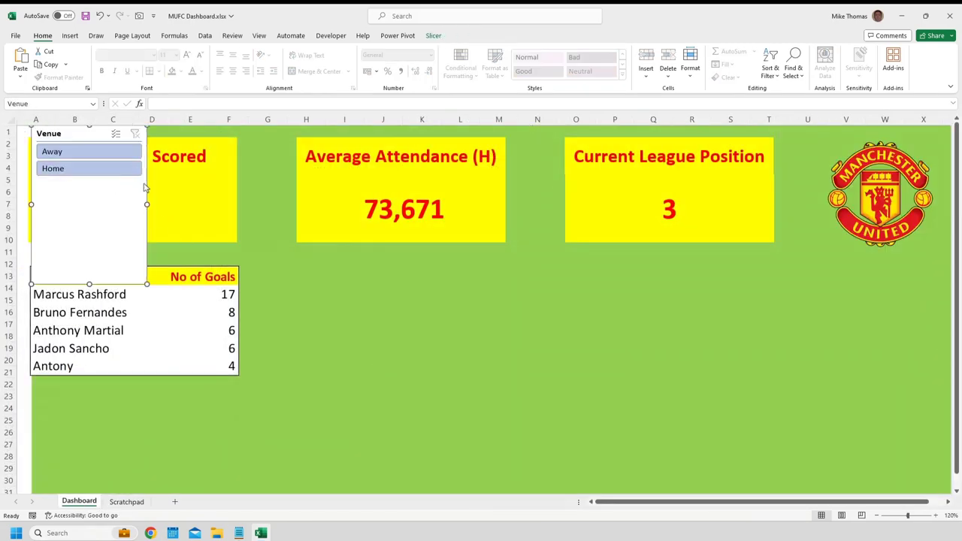
# Place the Venue slicer below the Average Attendance (H) card and resize it to about 3.15 cm high and 9.24 cm wide, matching the card's width.
pyautogui.moveTo(145, 188); pyautogui.dragTo(410, 322)
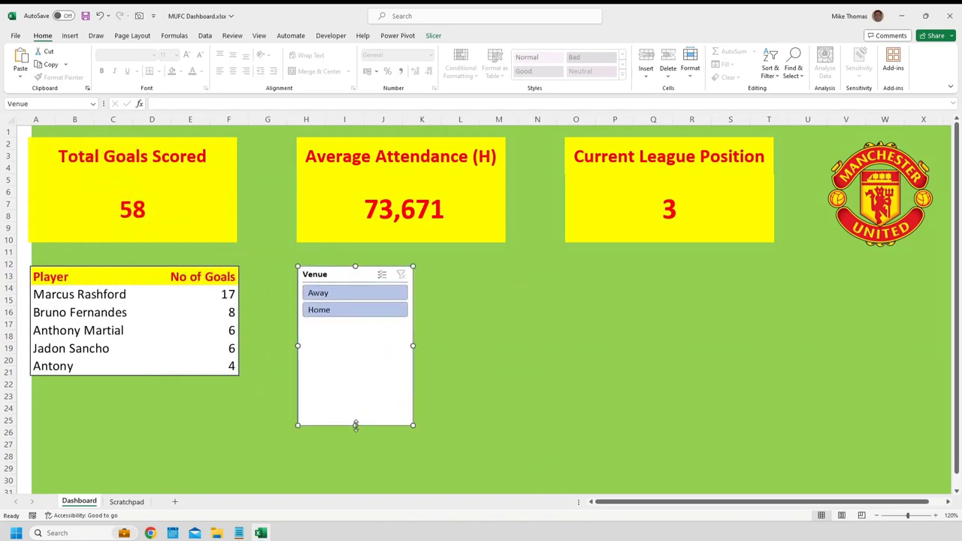
pyautogui.moveTo(355, 426); pyautogui.dragTo(357, 338)
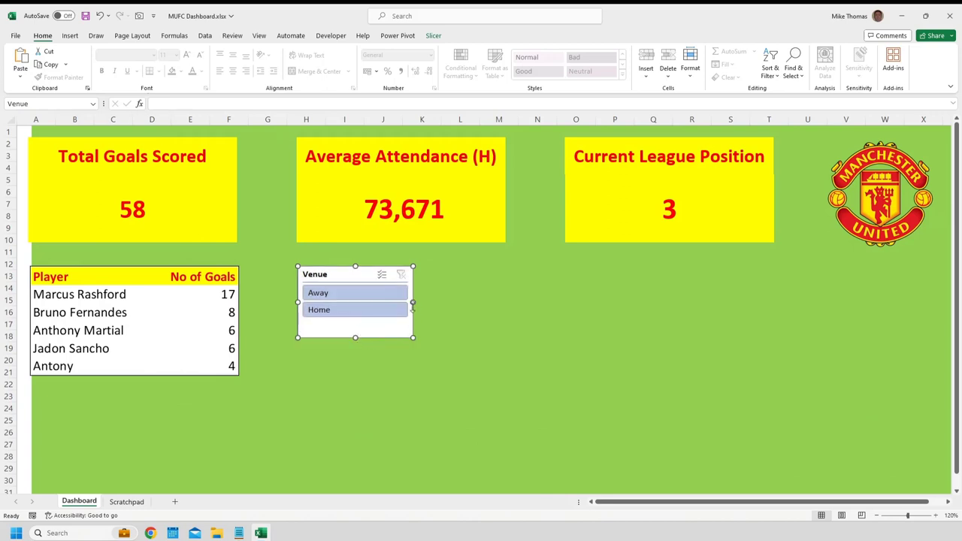
pyautogui.moveTo(414, 302); pyautogui.dragTo(508, 303)
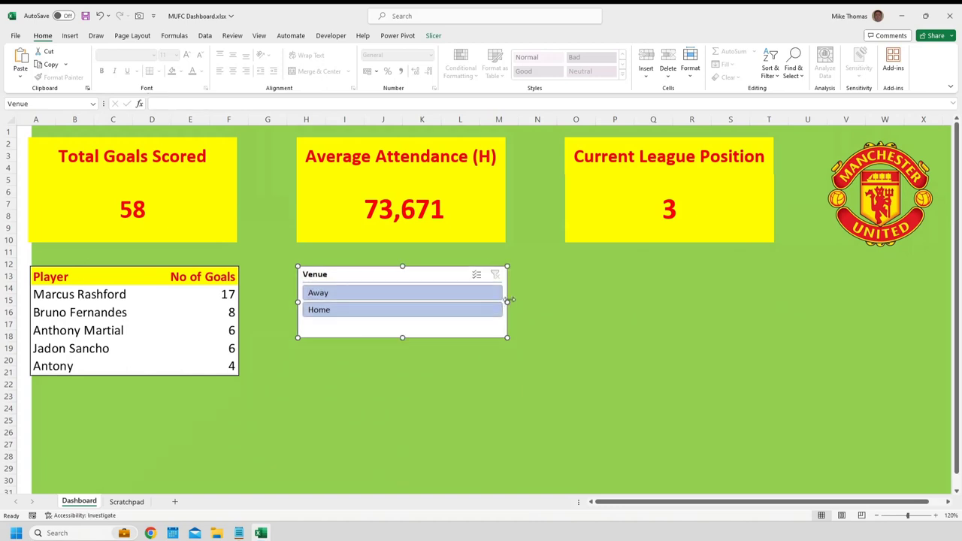
# Arrange the Venue slicer's buttons in 2 columns and shorten the slicer to about 1.96 cm high.
pyautogui.click(436, 37)
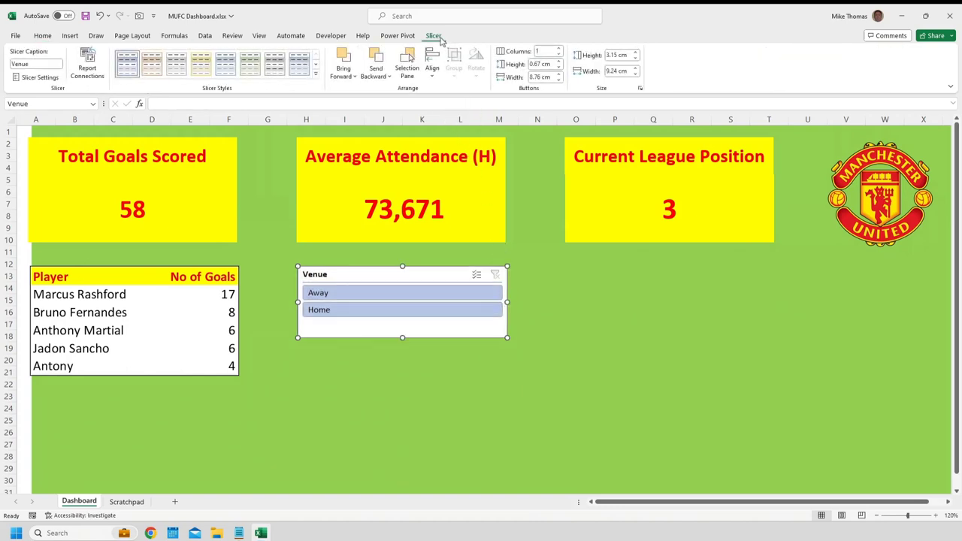
pyautogui.click(560, 48)
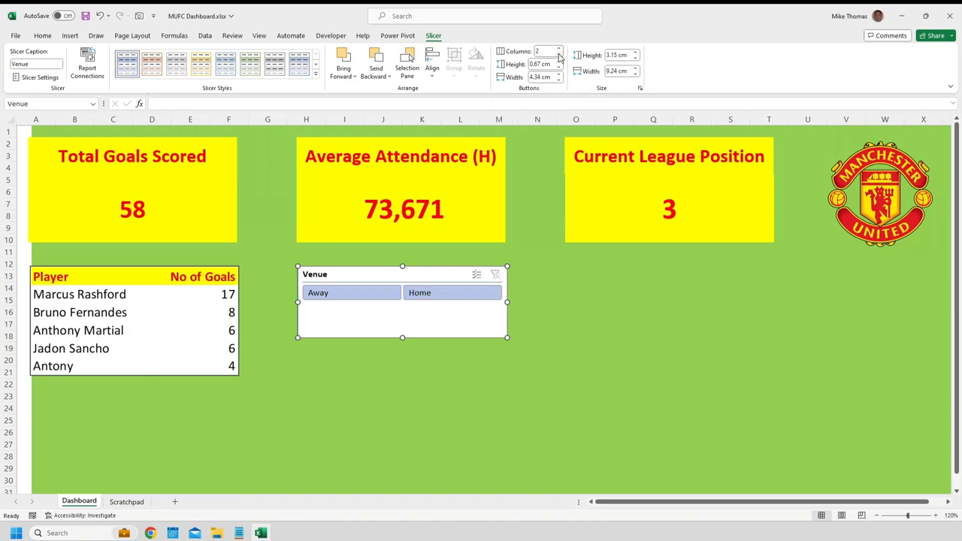
pyautogui.click(560, 56)
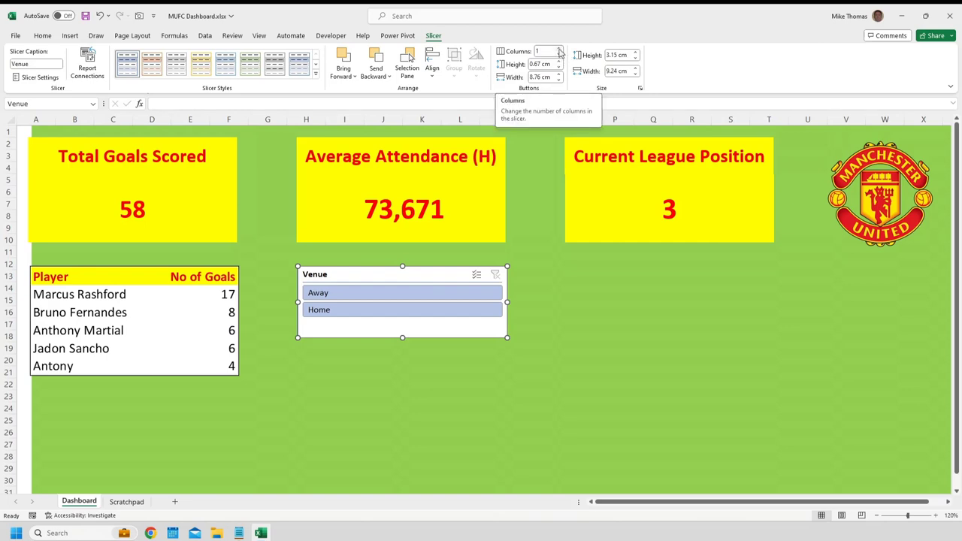
pyautogui.click(559, 49)
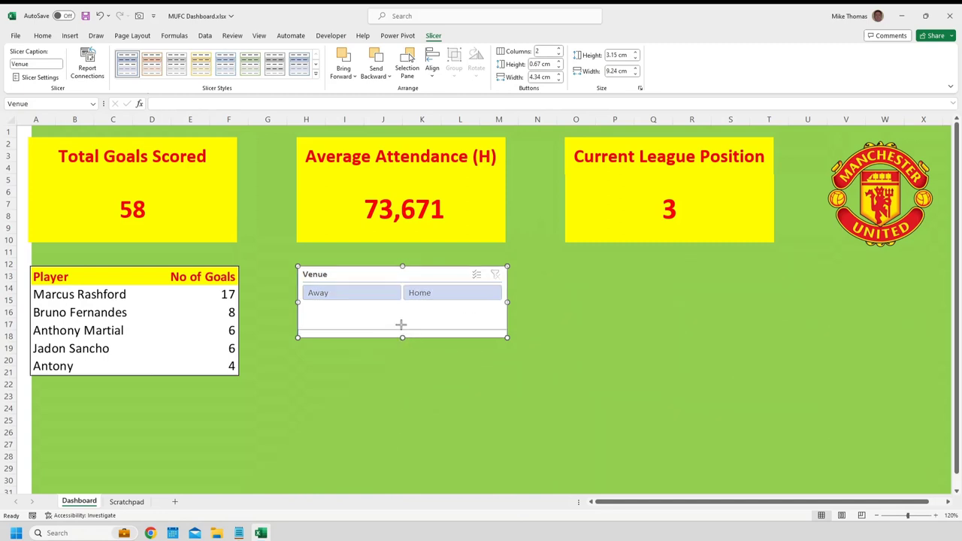
pyautogui.moveTo(400, 324); pyautogui.dragTo(401, 310)
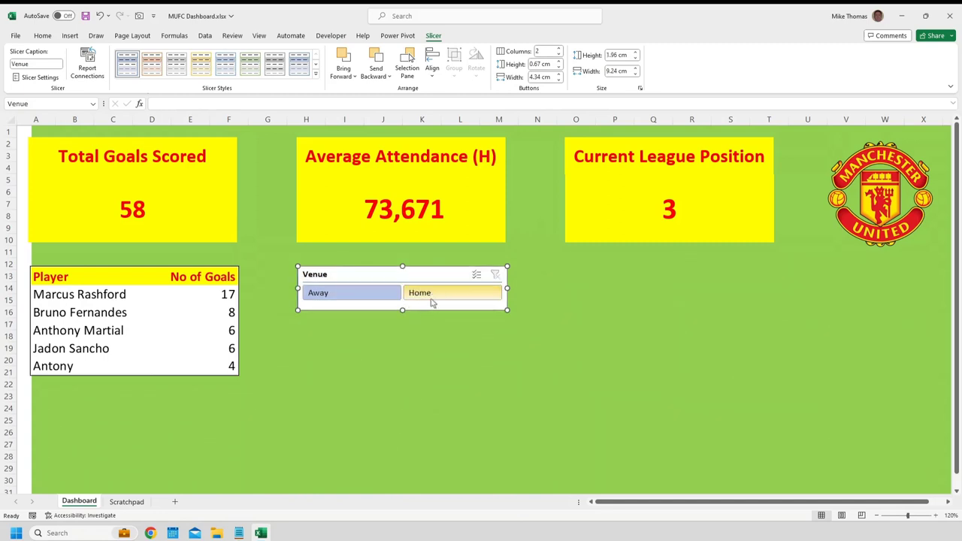
# Test the Dashboard Venue slicer with Away and Home, compare the scorer PivotTable on Scratchpad, and clear the filter.
pyautogui.click(386, 299)
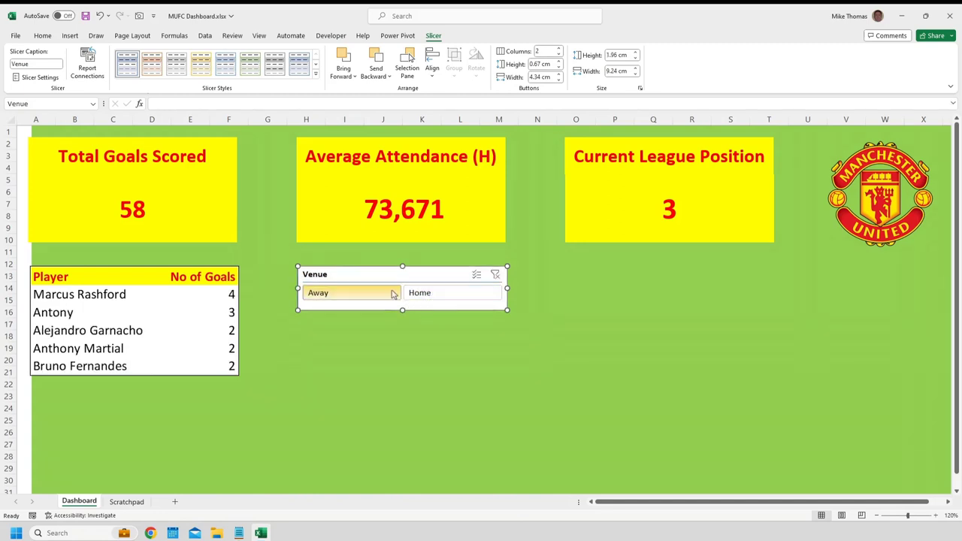
pyautogui.click(430, 294)
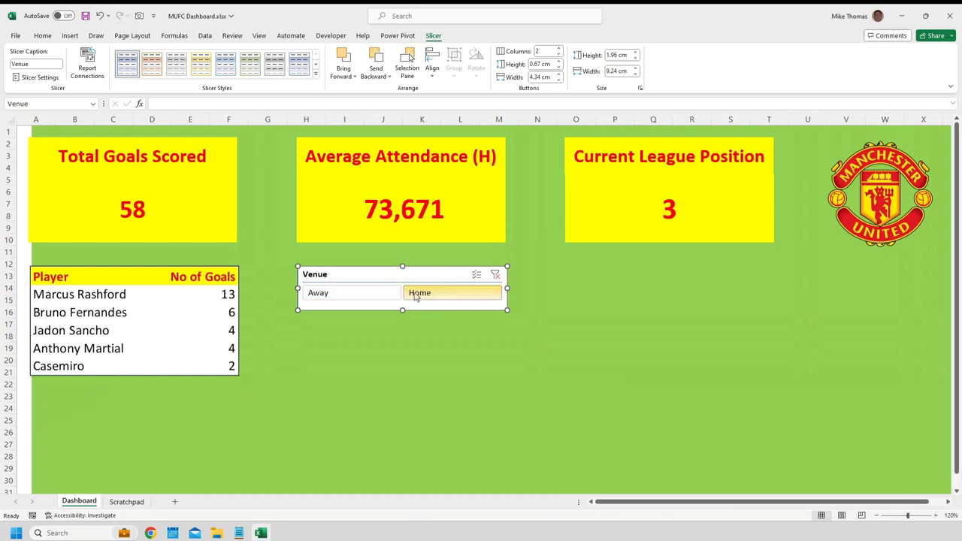
pyautogui.click(126, 501)
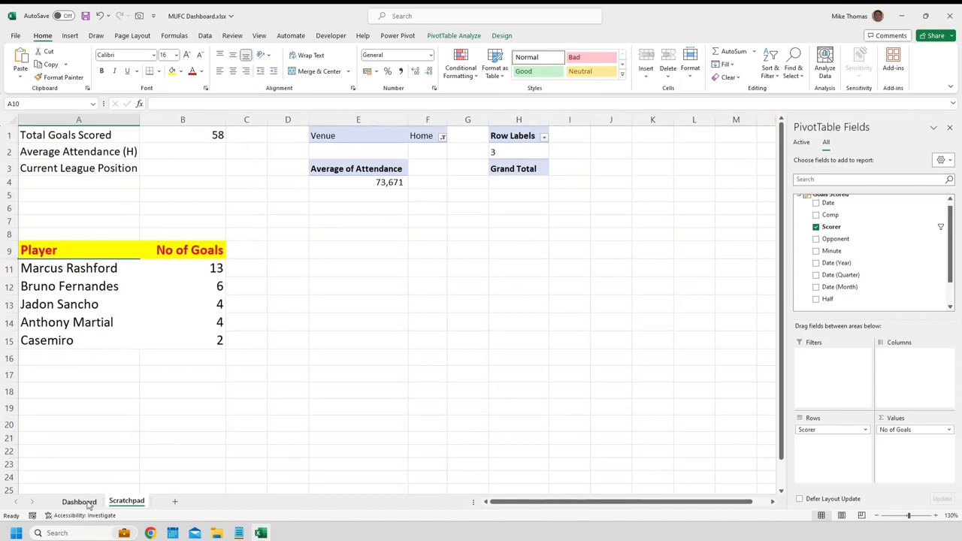
pyautogui.click(81, 501)
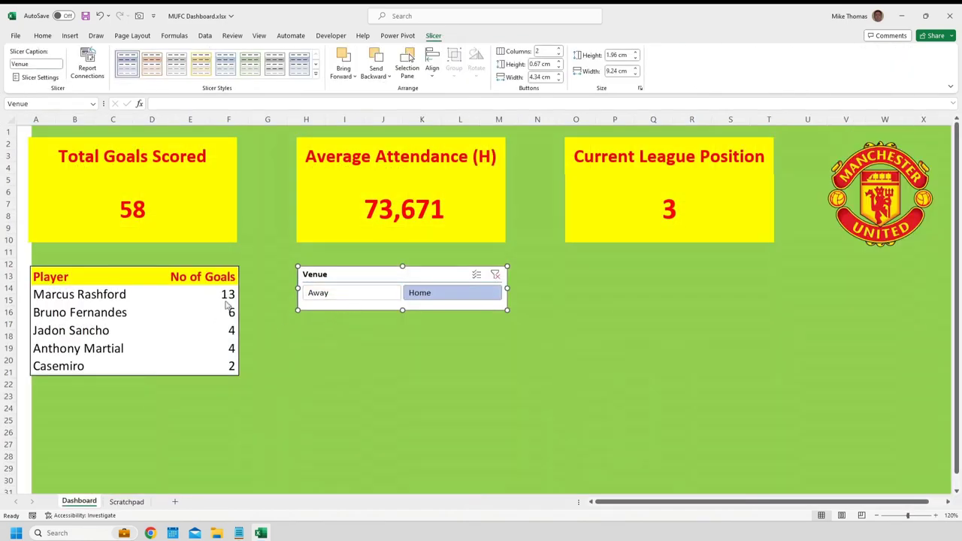
pyautogui.click(319, 296)
pyautogui.click(495, 275)
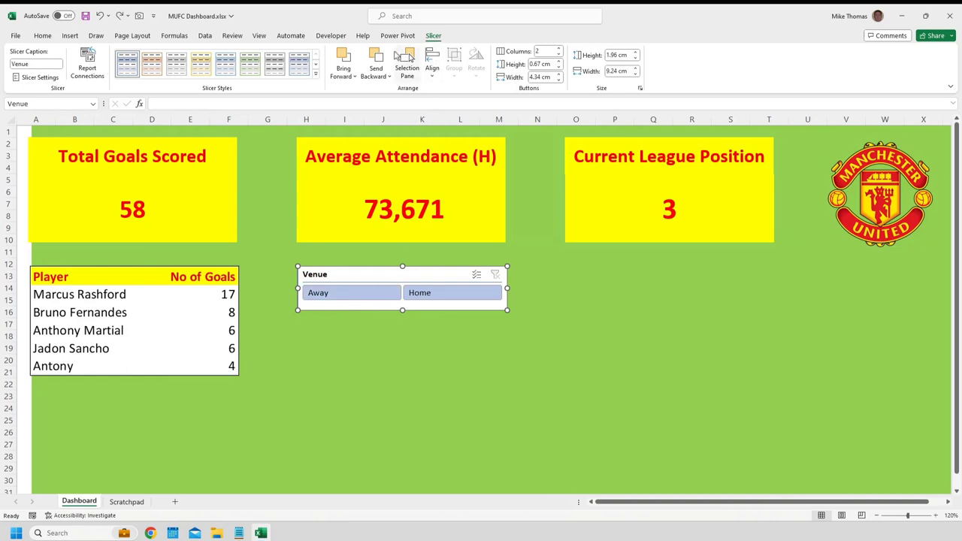
# Apply the orange Dark style to the Venue slicer, check it with Away selected, and clear the filter.
pyautogui.click(316, 75)
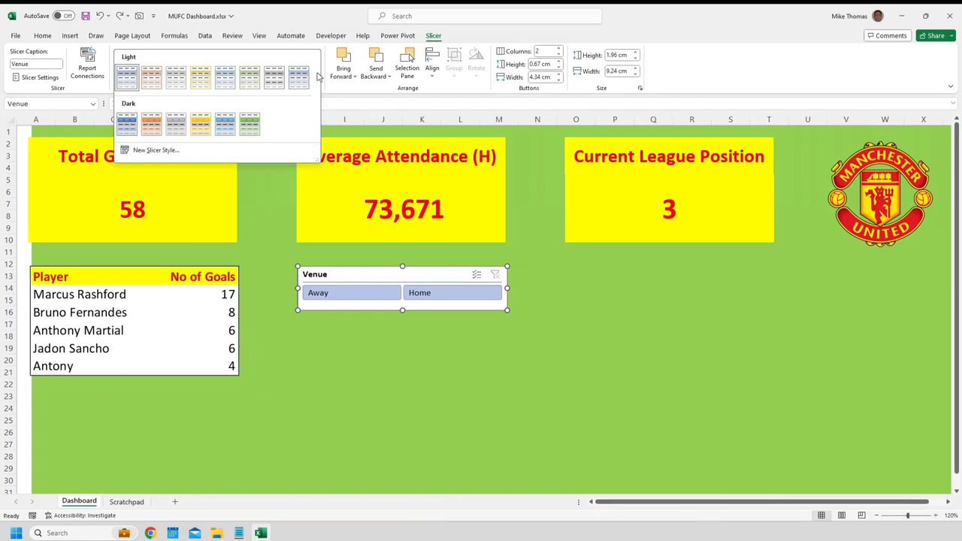
pyautogui.click(155, 126)
pyautogui.click(337, 290)
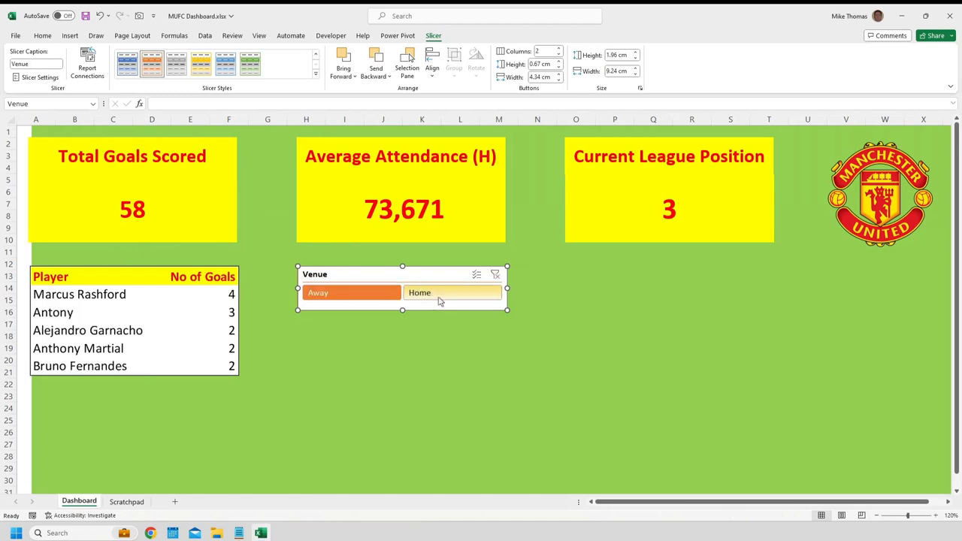
pyautogui.click(495, 275)
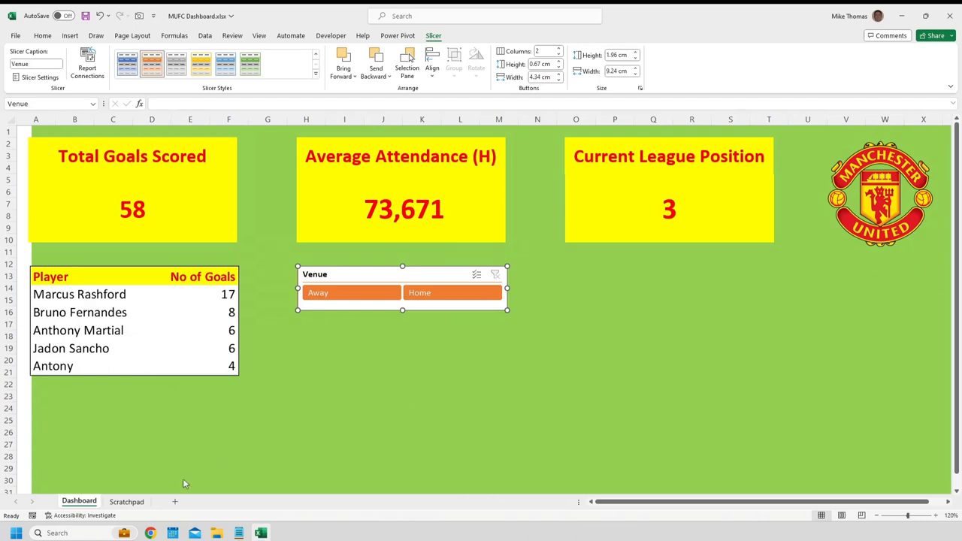
# Review the goal scorer PivotTable's player rows on Scratchpad and return to the Dashboard sheet.
pyautogui.click(128, 502)
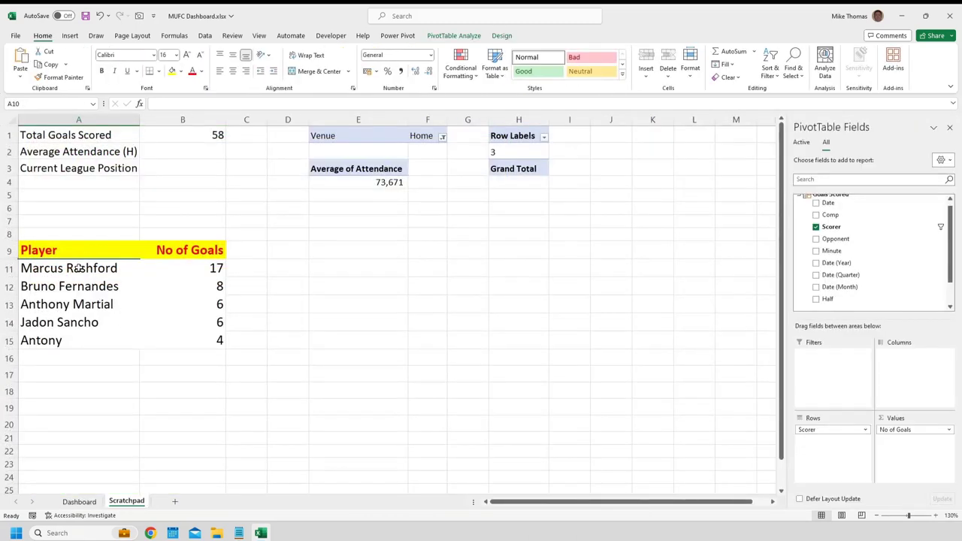
pyautogui.moveTo(79, 268); pyautogui.dragTo(165, 351)
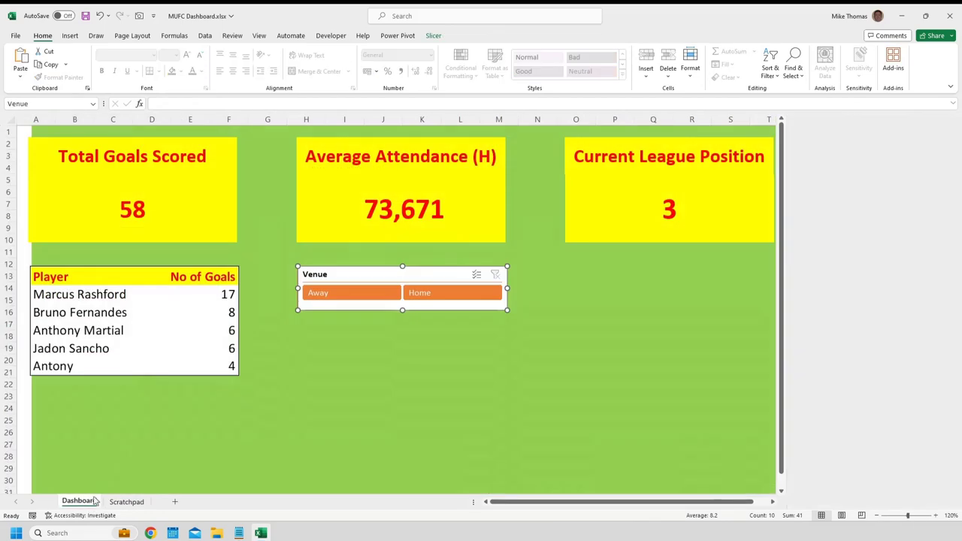
pyautogui.click(79, 501)
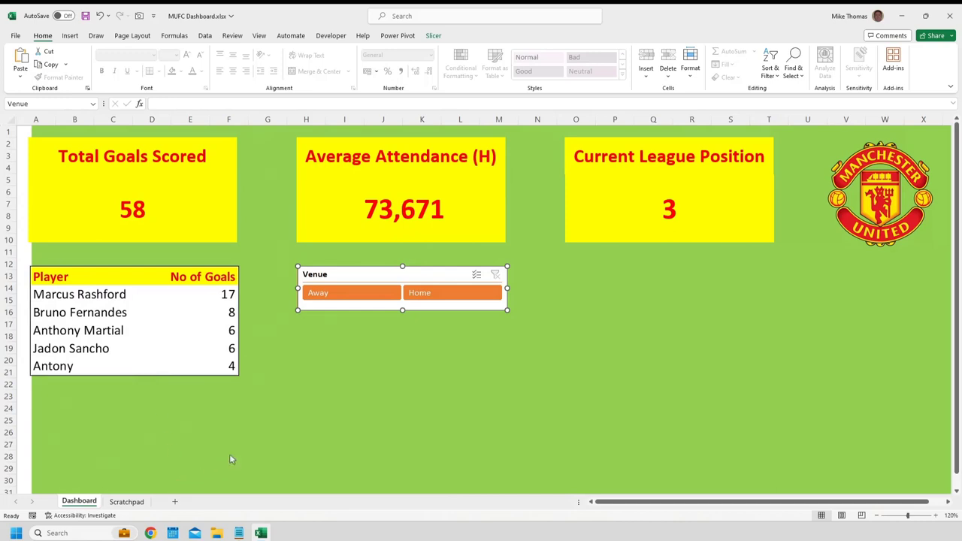
# Connect the Venue slicer to PivotTable1 and PivotTable2 in addition to PivotTable3 through Report Connections.
pyautogui.click(433, 35)
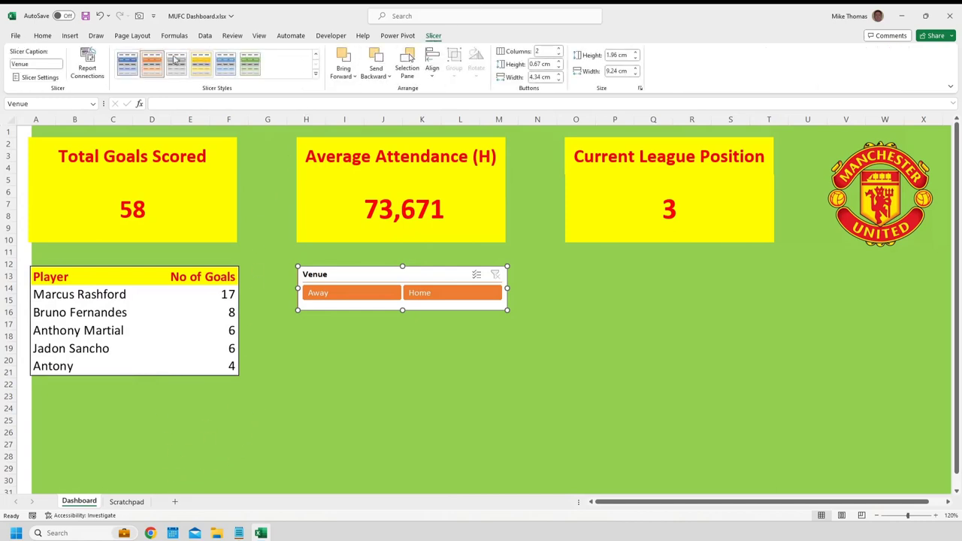
pyautogui.click(87, 62)
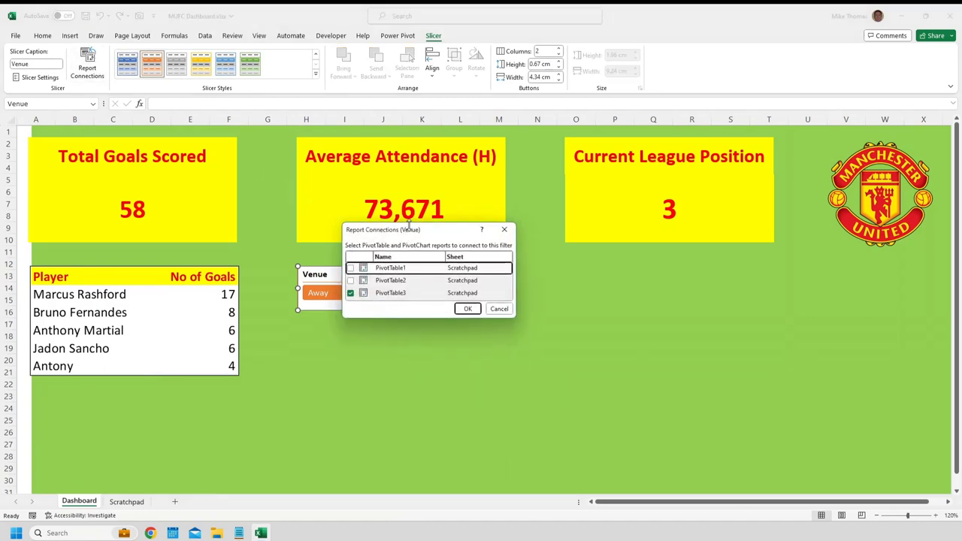
pyautogui.moveTo(412, 234); pyautogui.dragTo(580, 266)
pyautogui.click(517, 299)
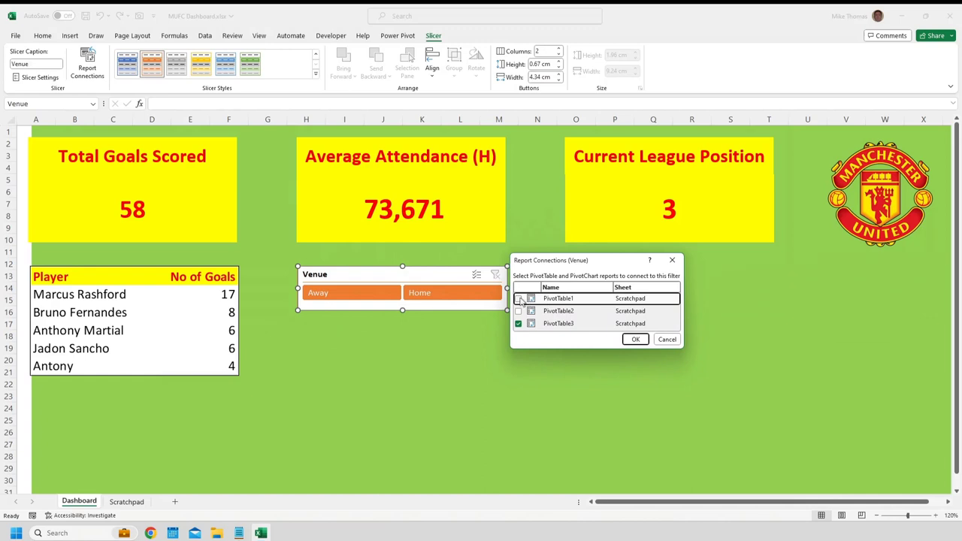
pyautogui.click(518, 311)
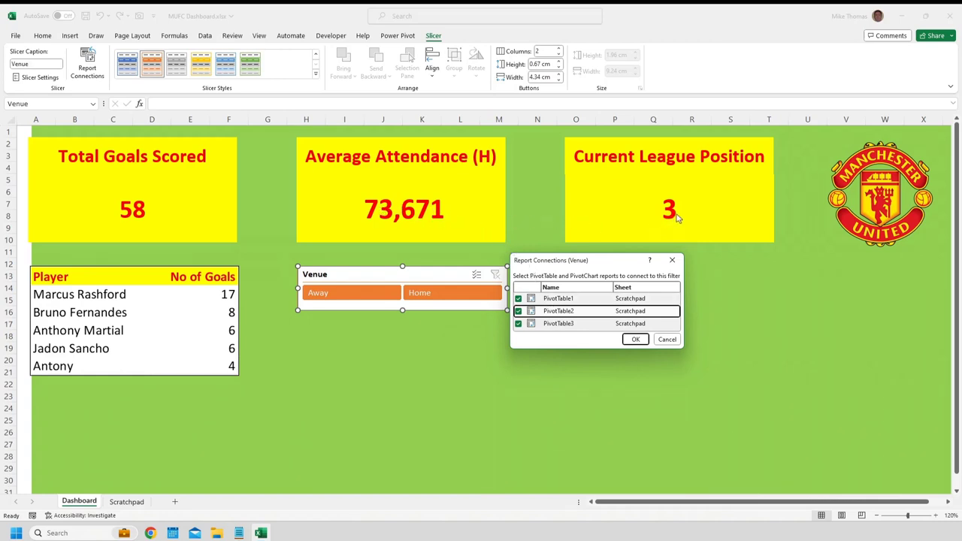
pyautogui.click(635, 339)
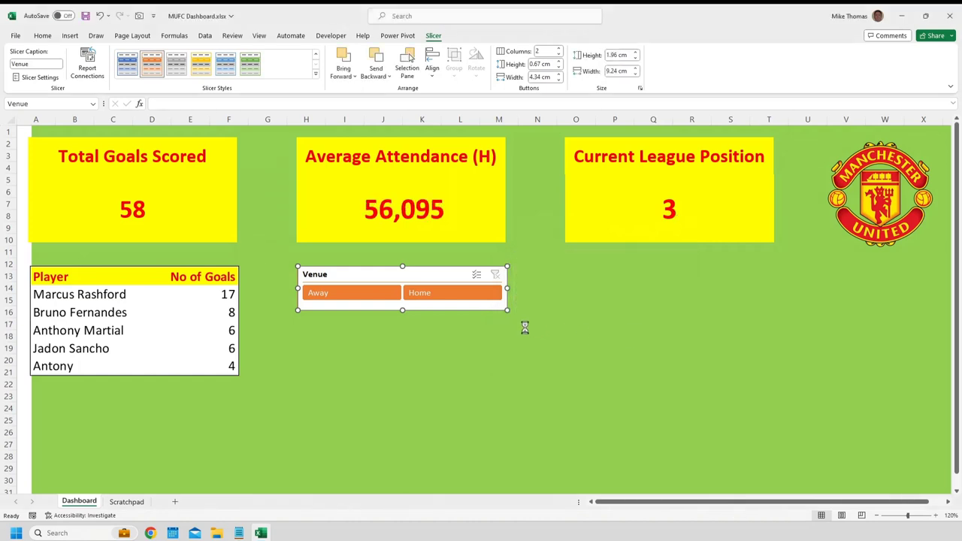
# Test the connected Venue slicer with Home and Away, check the attendance PivotTable on Scratchpad, and clear the filter.
pyautogui.click(433, 295)
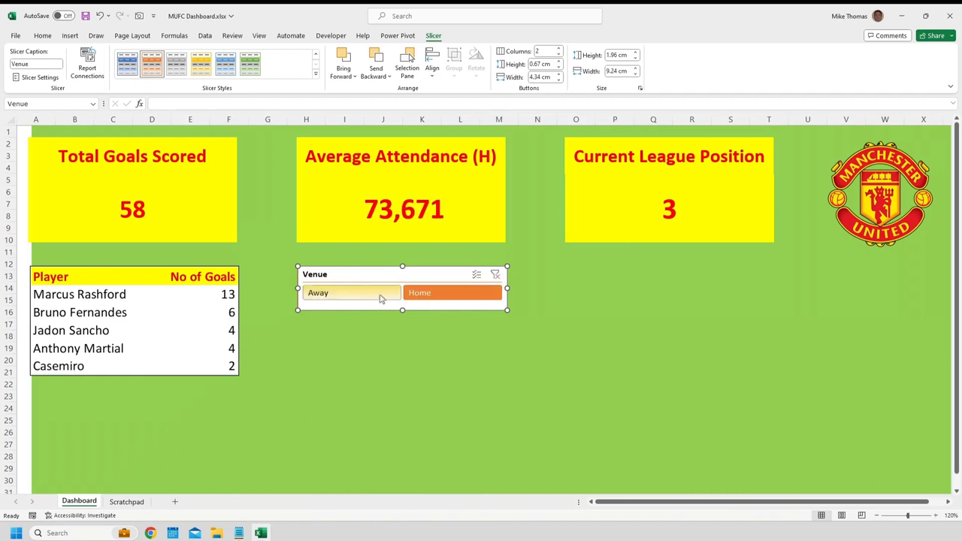
pyautogui.click(369, 294)
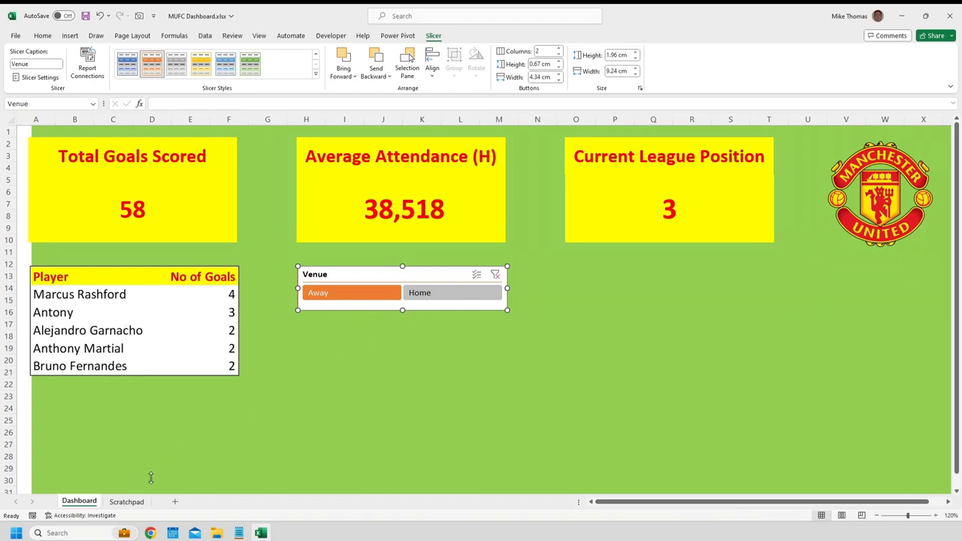
pyautogui.click(126, 501)
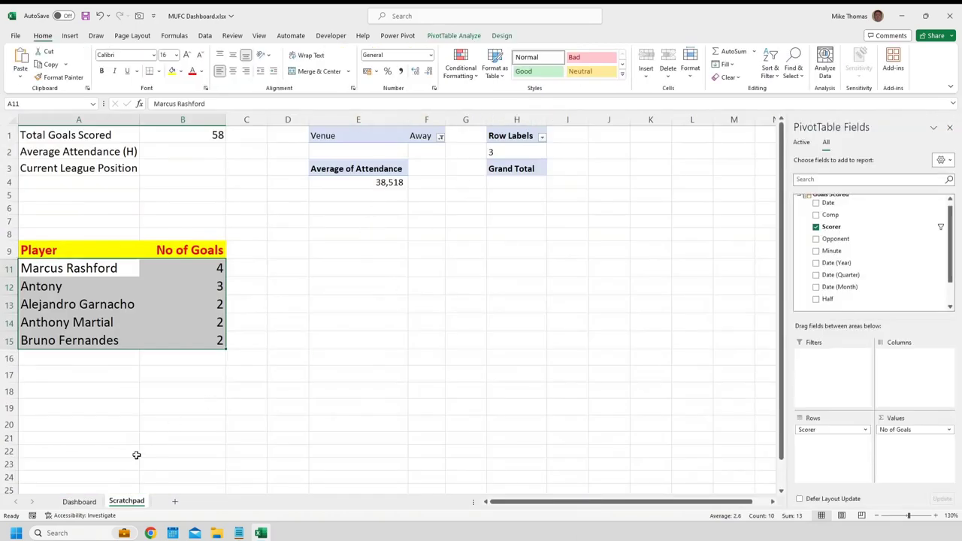
pyautogui.click(78, 502)
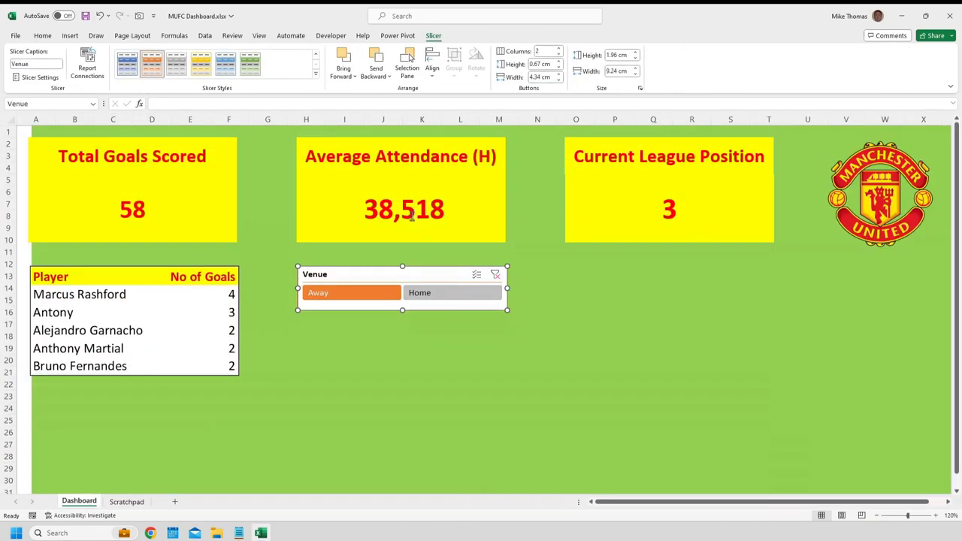
pyautogui.click(496, 275)
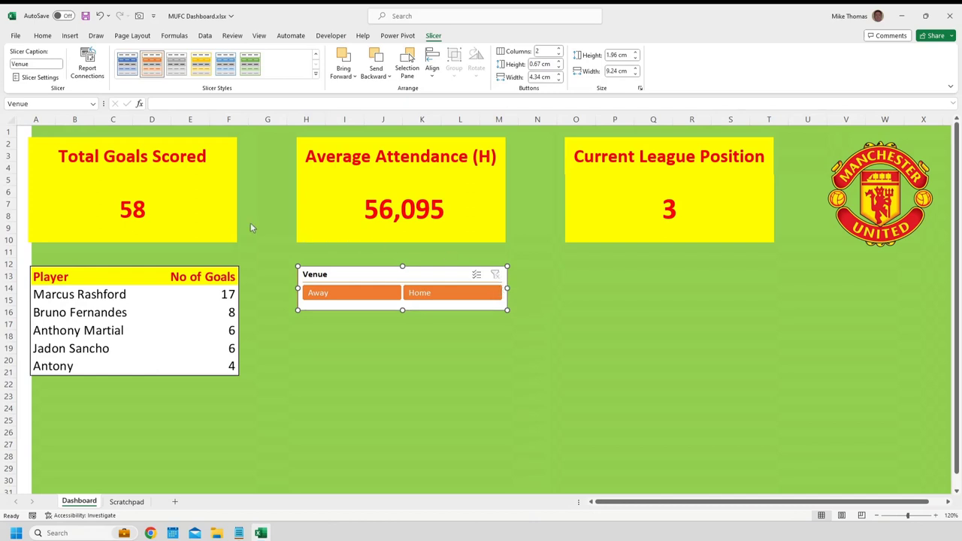
# Check the Total Goals Scored card's linked cell and the formula in Scratchpad cell B1, and return to the Dashboard sheet.
pyautogui.click(197, 221)
pyautogui.click(161, 218)
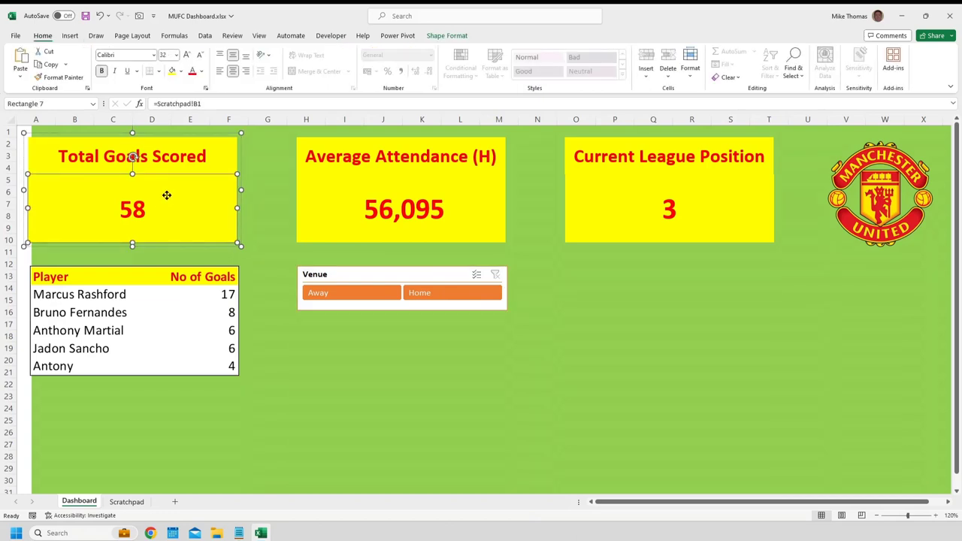
pyautogui.click(126, 502)
pyautogui.click(189, 137)
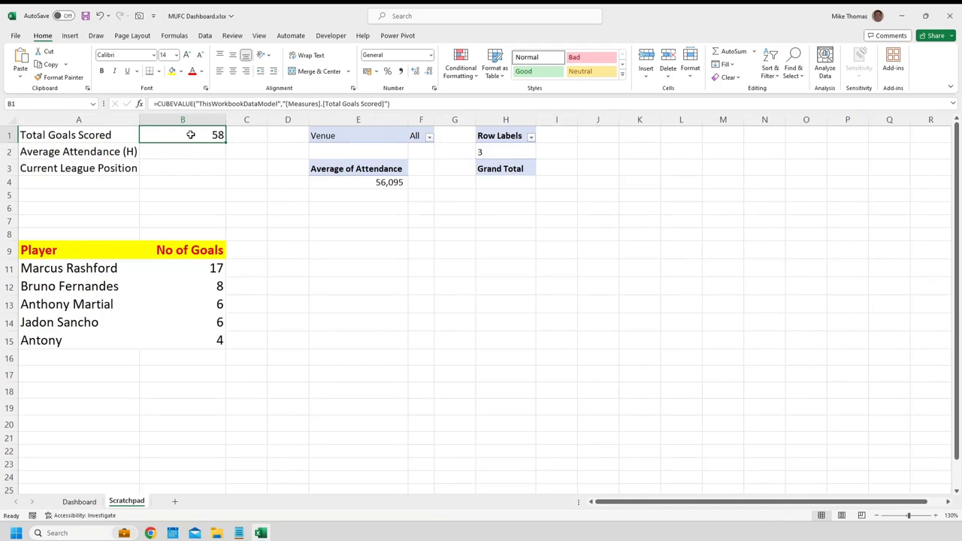
pyautogui.click(93, 502)
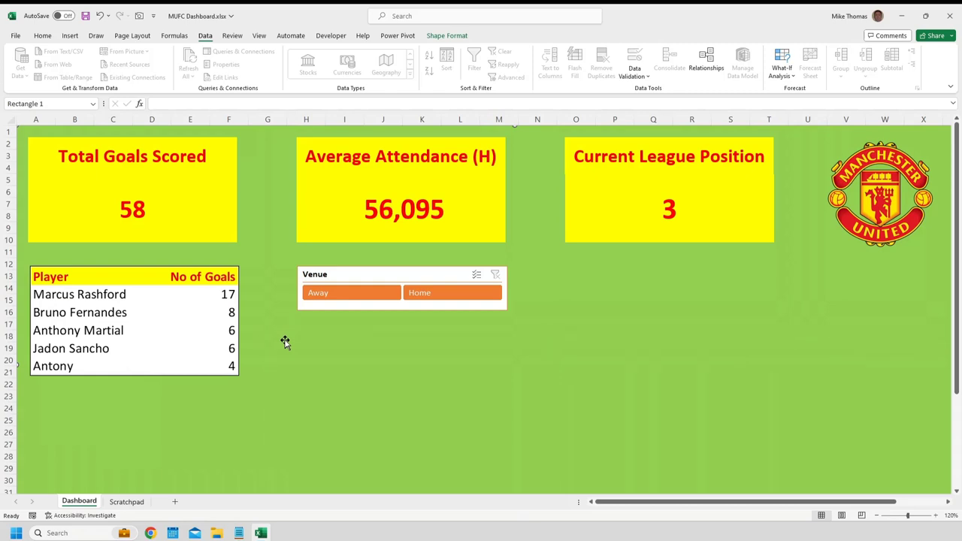
# With cell A1 selected on Dashboard, start recording a macro named UpdateDashboard stored in This Workbook.
pyautogui.moveTo(285, 342)
pyautogui.mouseDown()
pyautogui.moveTo(300, 341)
pyautogui.moveTo(279, 334)
pyautogui.mouseUp()
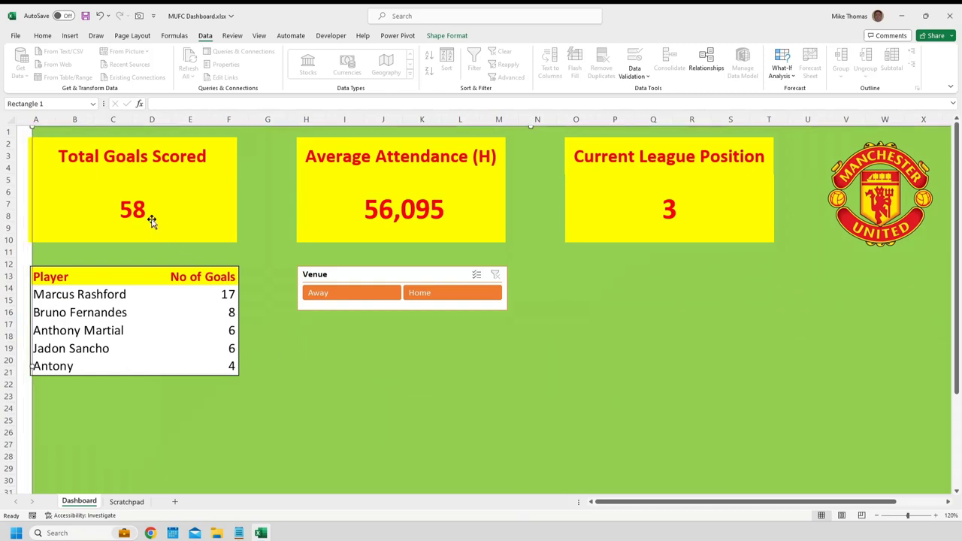
pyautogui.click(21, 132)
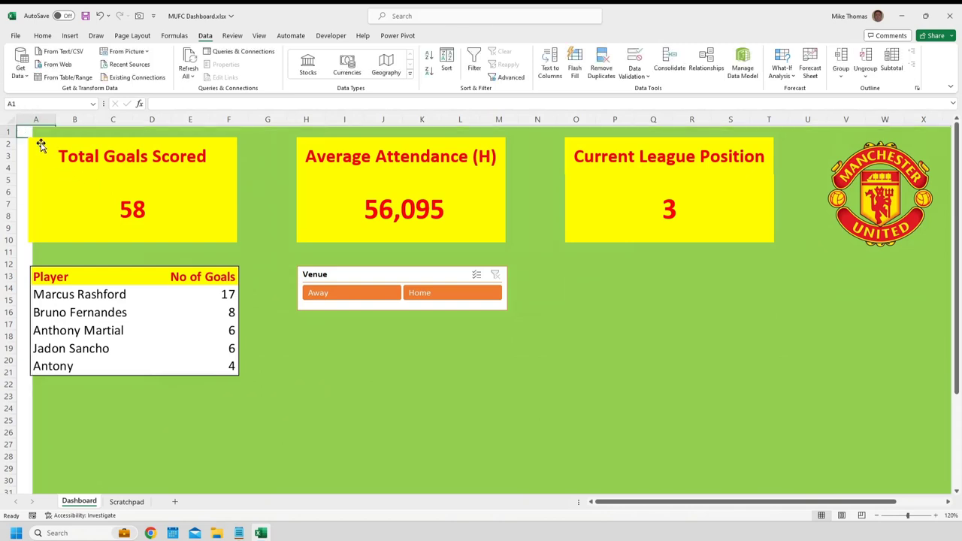
pyautogui.click(333, 37)
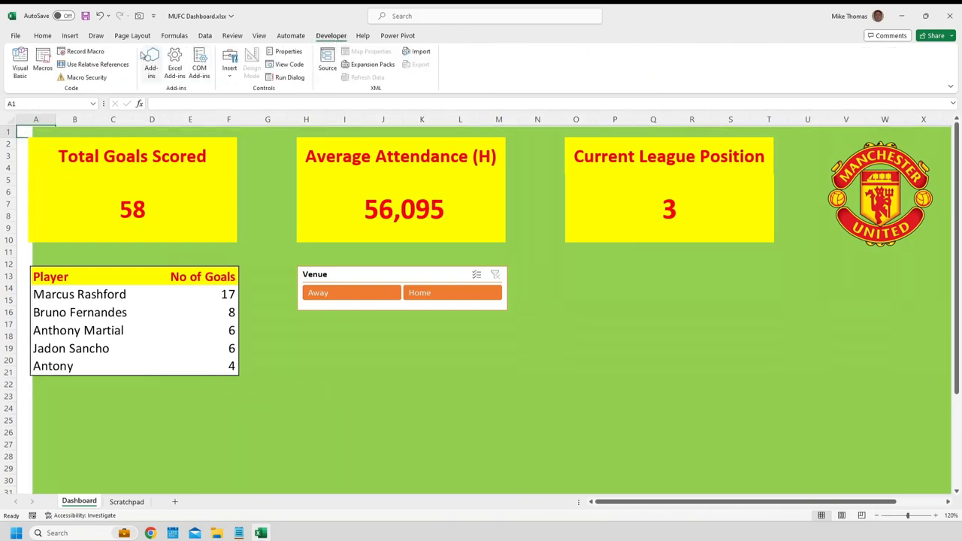
pyautogui.click(82, 51)
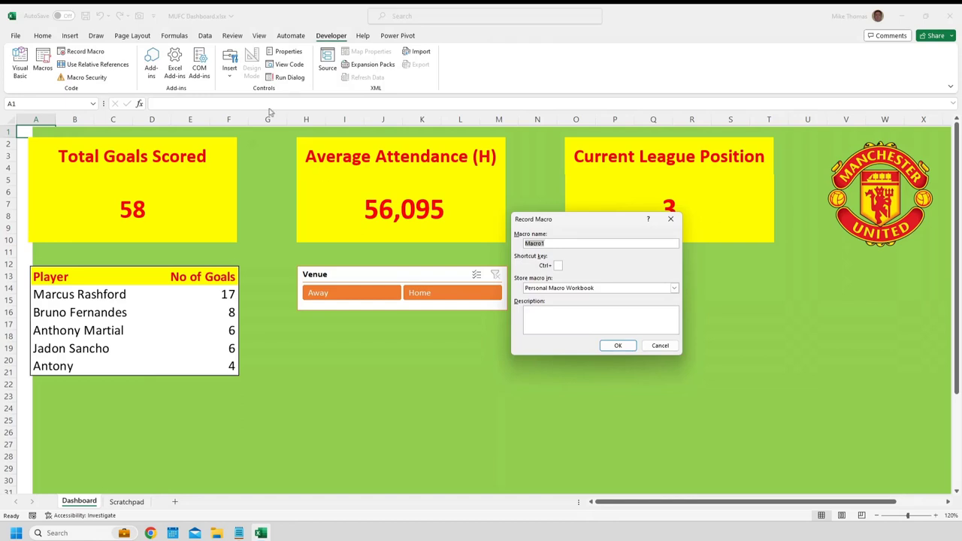
pyautogui.write('UpdateDashboard')
pyautogui.click(566, 290)
pyautogui.click(566, 309)
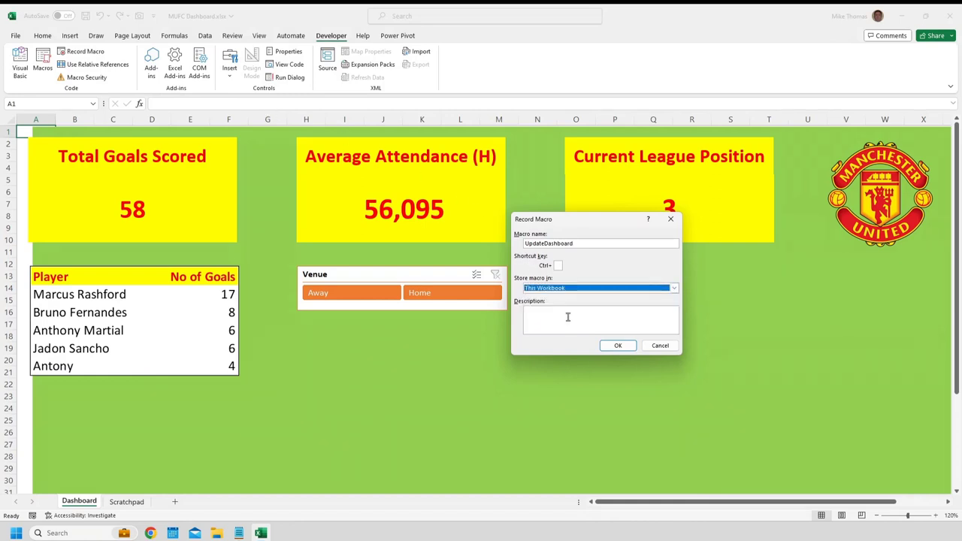
pyautogui.click(612, 346)
# Record a Refresh All of the workbook's data in the macro and stop the recording.
pyautogui.click(205, 35)
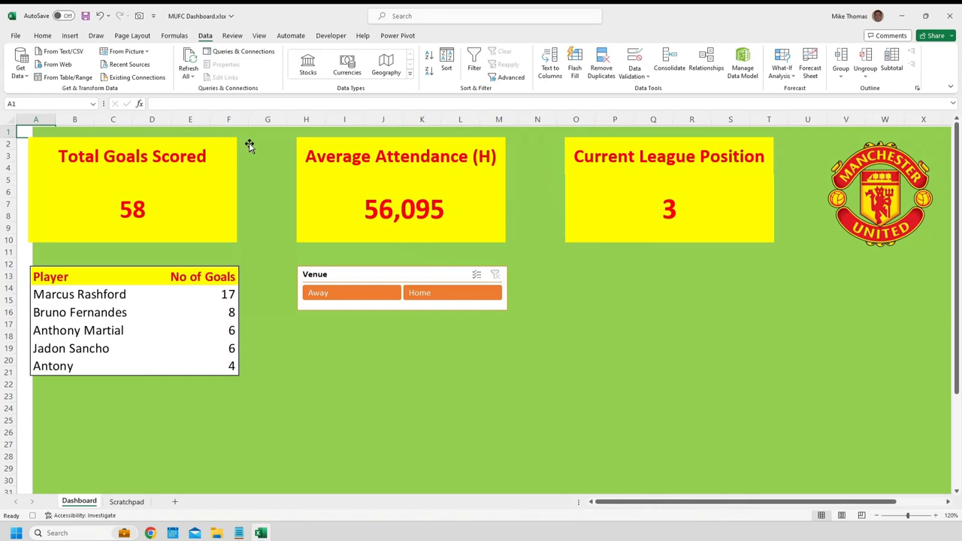
pyautogui.click(191, 59)
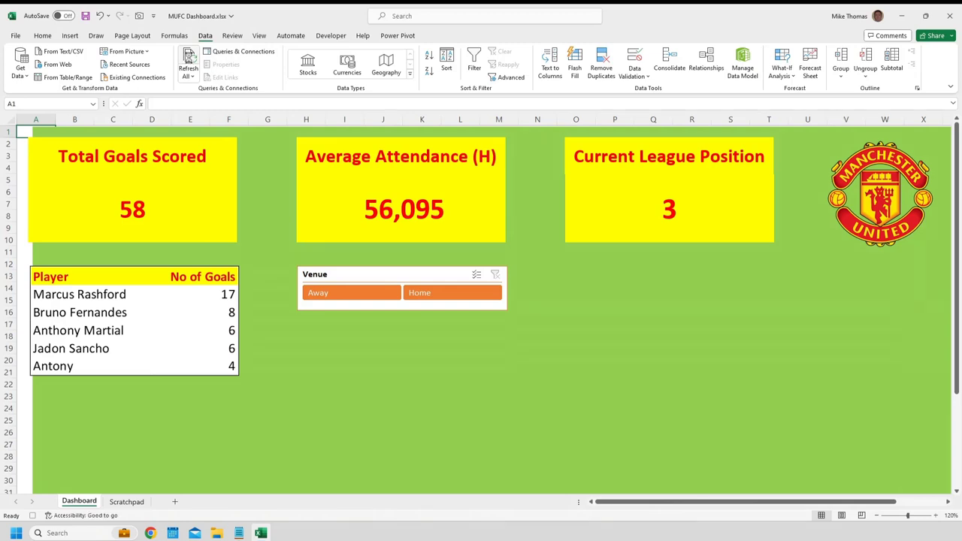
pyautogui.click(334, 37)
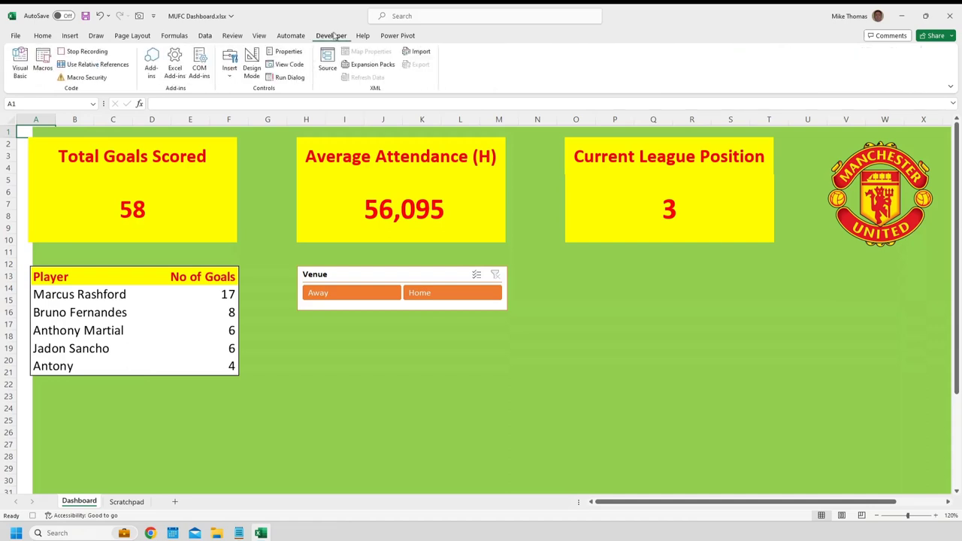
pyautogui.click(84, 52)
pyautogui.click(258, 222)
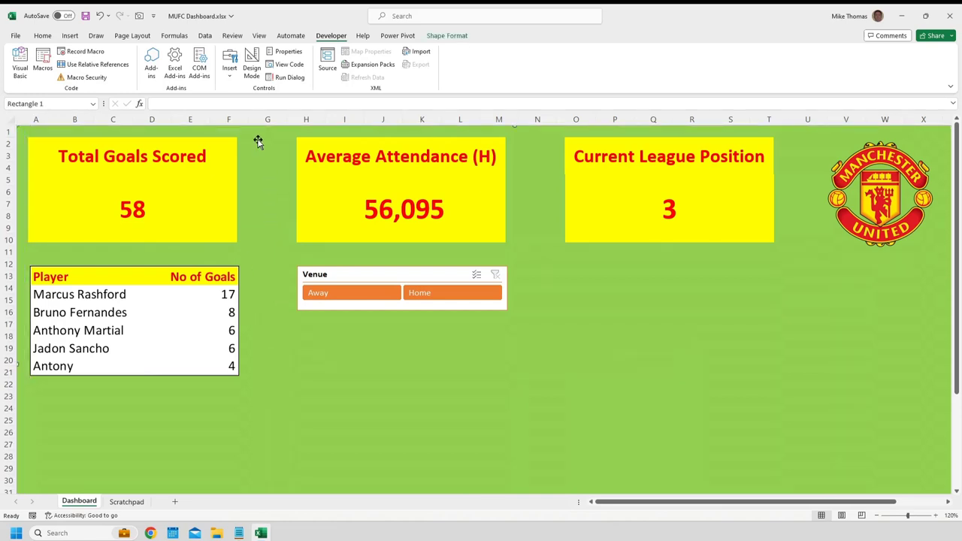
# Insert a rectangle below the club crest, about 1.4 cm high and 4.9 cm wide.
pyautogui.click(72, 36)
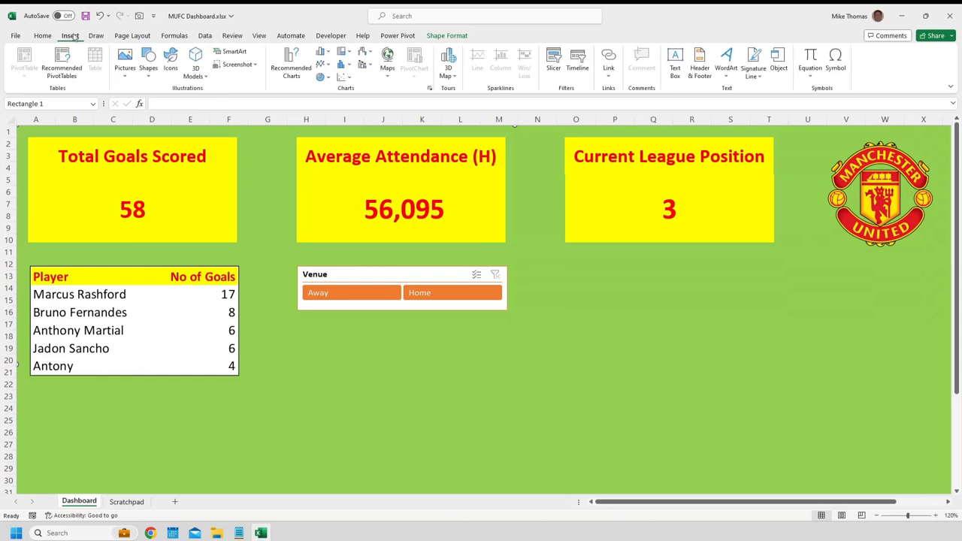
pyautogui.click(150, 74)
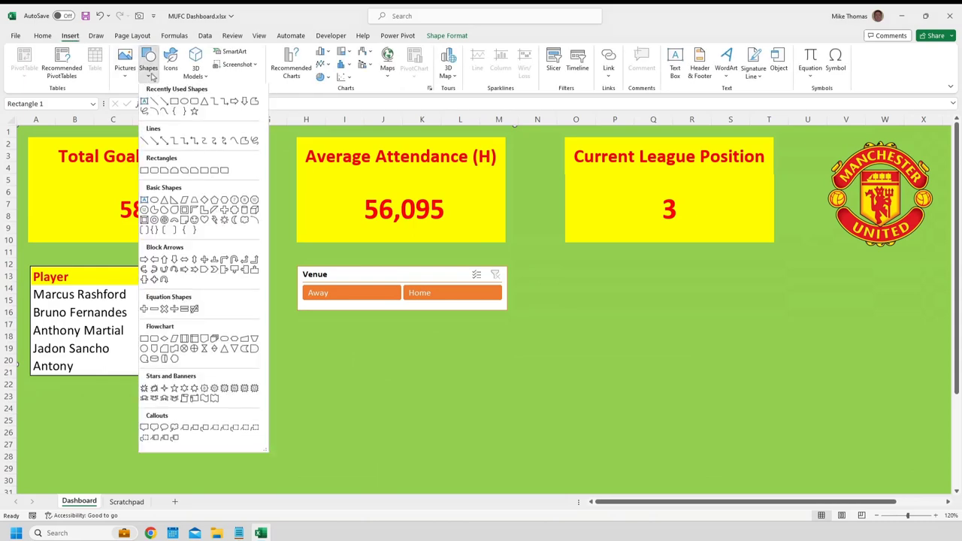
pyautogui.click(144, 170)
pyautogui.click(643, 315)
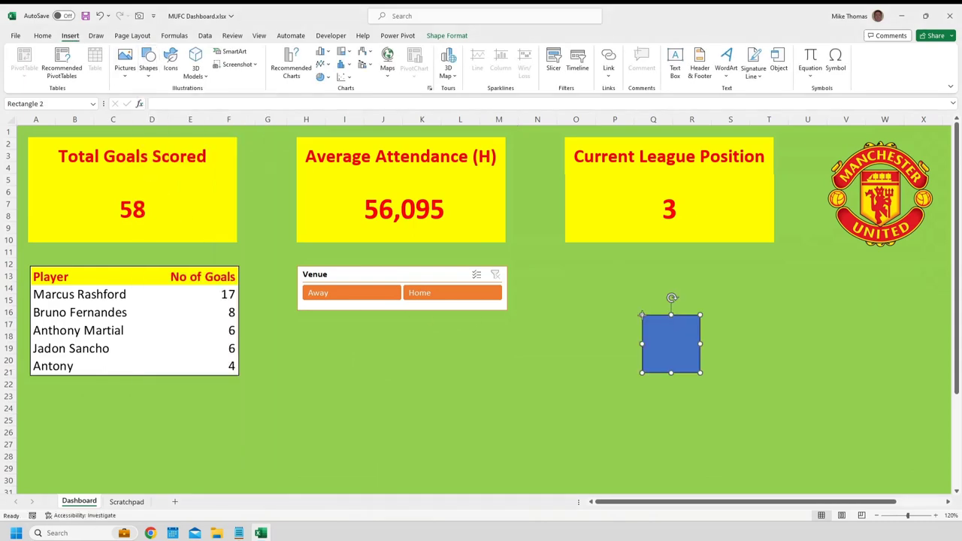
pyautogui.moveTo(677, 346); pyautogui.dragTo(940, 303)
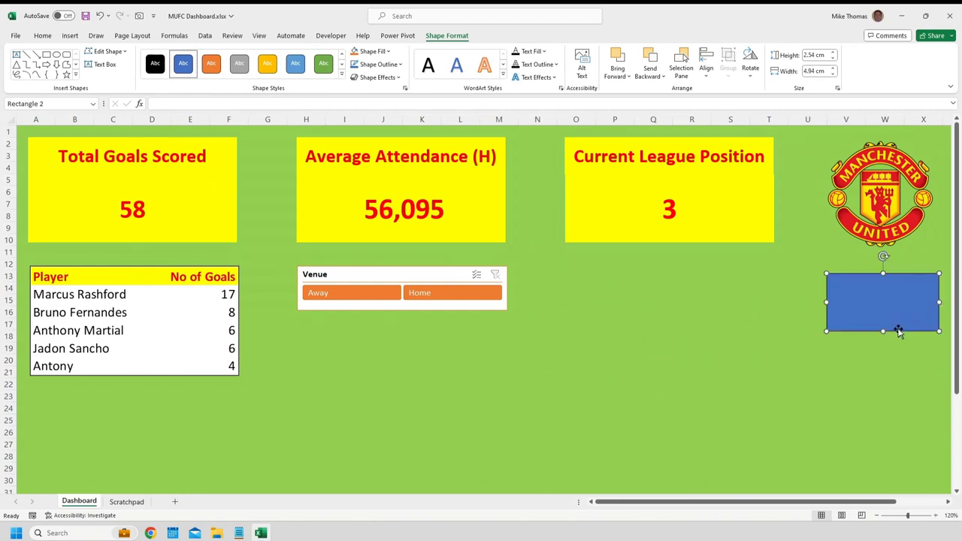
pyautogui.moveTo(883, 332); pyautogui.dragTo(880, 304)
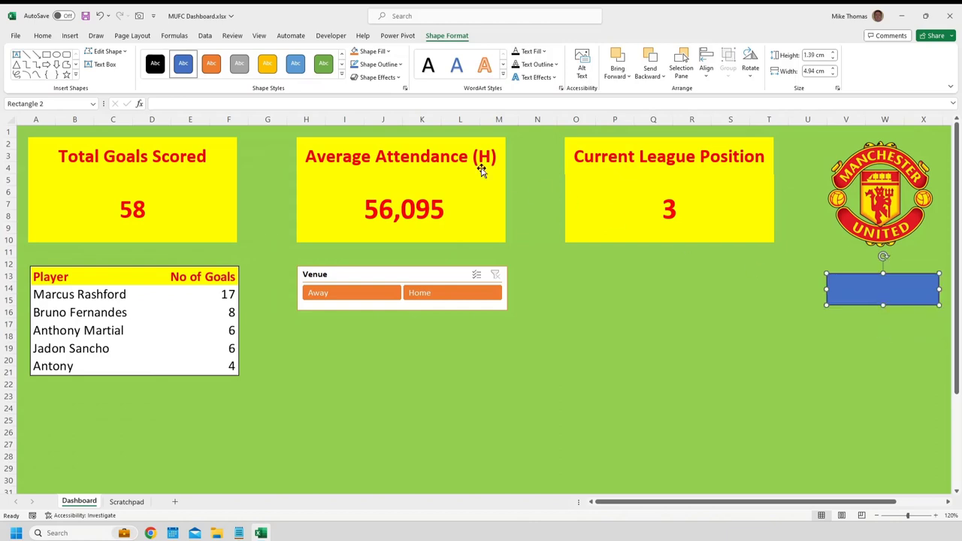
# Fill the rectangle below the crest with standard red and label it "Refresh".
pyautogui.click(389, 51)
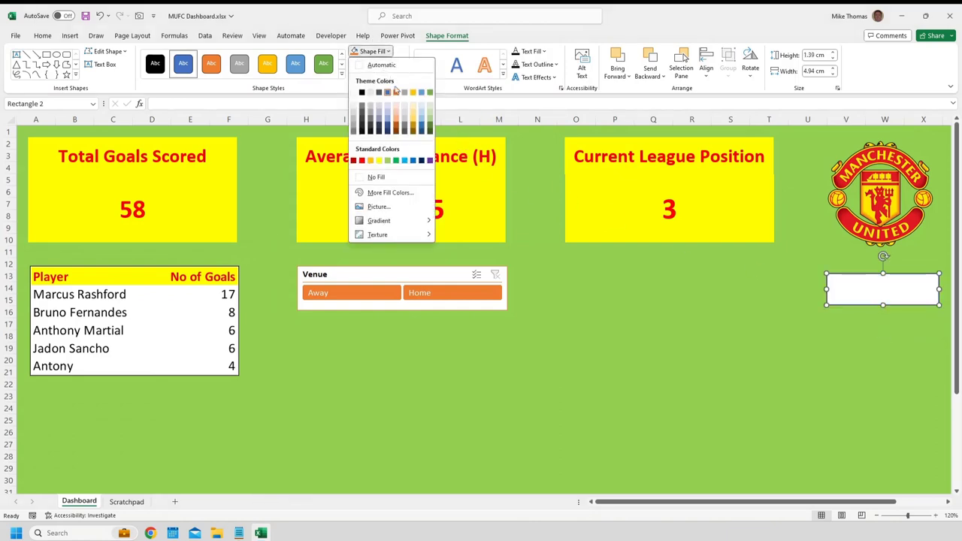
pyautogui.click(362, 160)
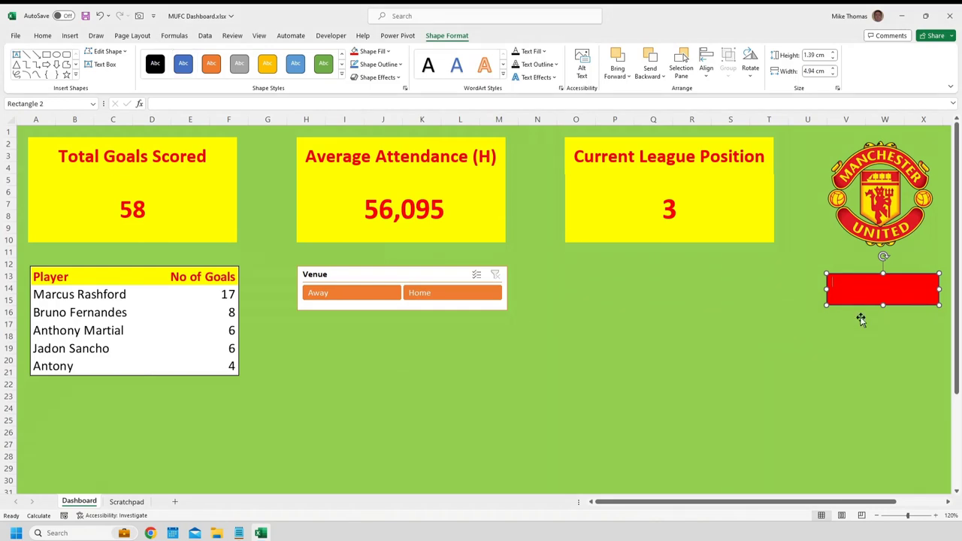
pyautogui.write('Refresh')
# Format the Refresh label as bold 16 pt text, centred horizontally and vertically in the rectangle.
pyautogui.doubleClick(850, 282)
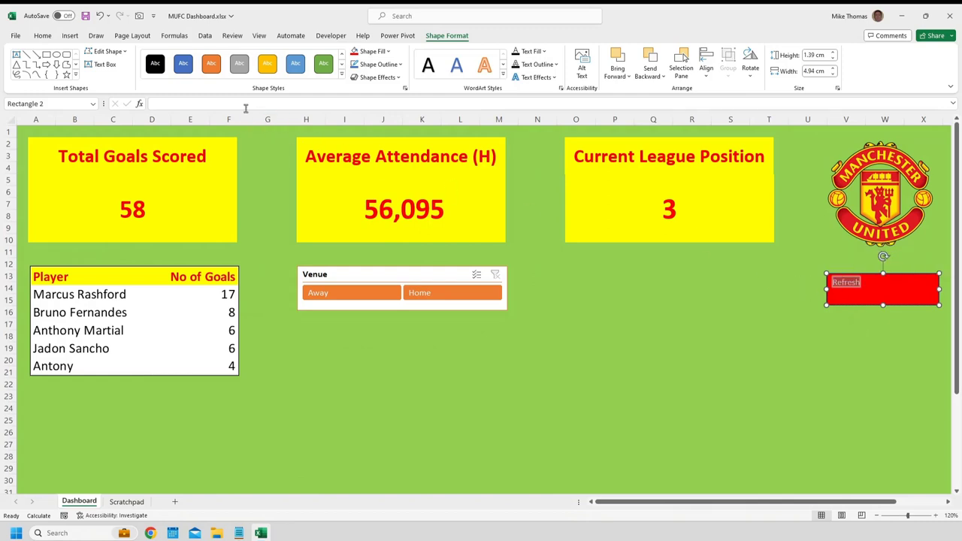
pyautogui.click(50, 38)
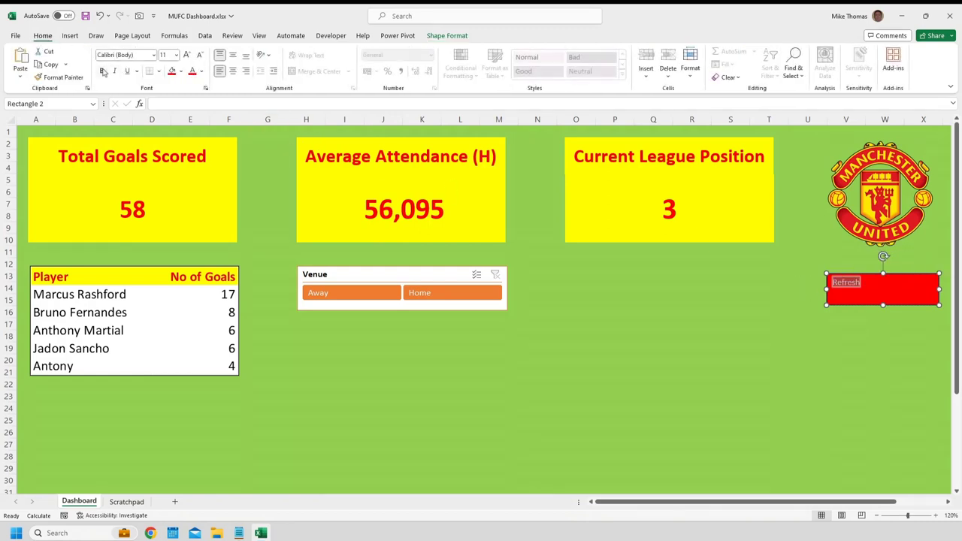
pyautogui.click(102, 71)
pyautogui.click(187, 55)
pyautogui.click(187, 55)
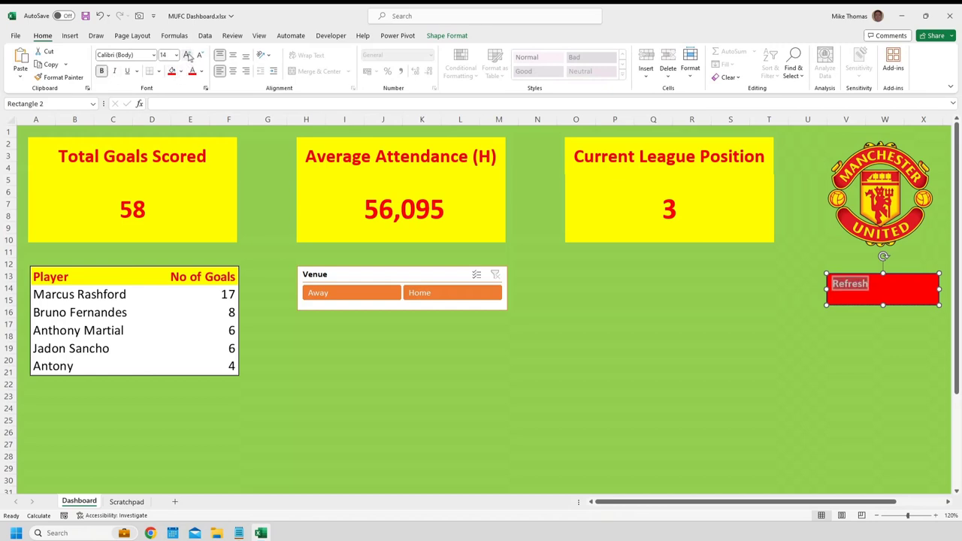
pyautogui.click(187, 55)
pyautogui.click(232, 70)
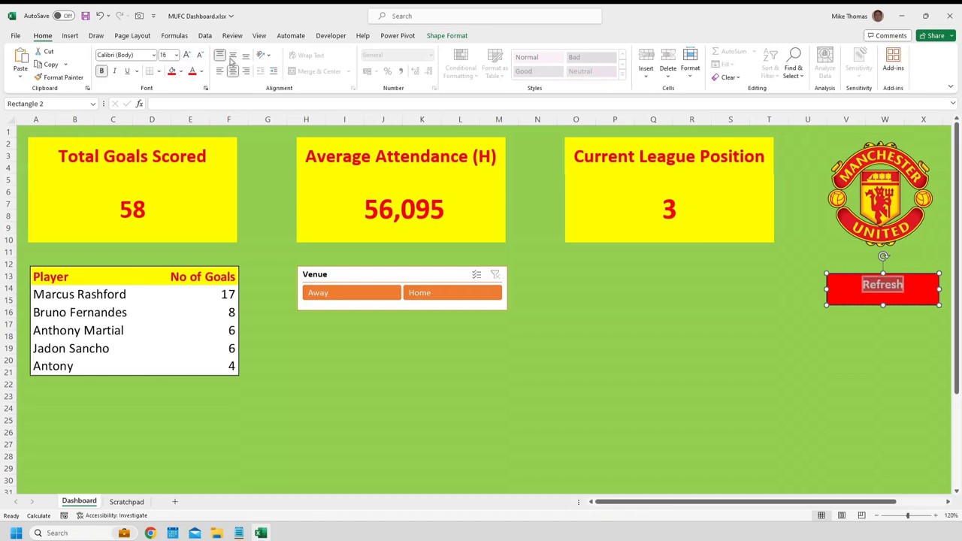
pyautogui.click(233, 56)
pyautogui.click(839, 343)
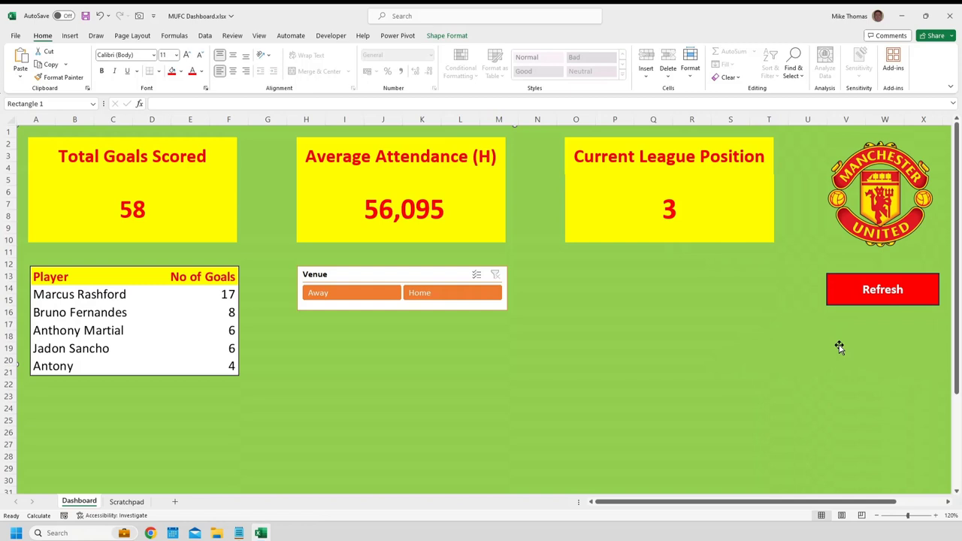
# Assign the UpdateDashboard macro to the Refresh rectangle and deselect the shape.
pyautogui.rightClick(852, 305)
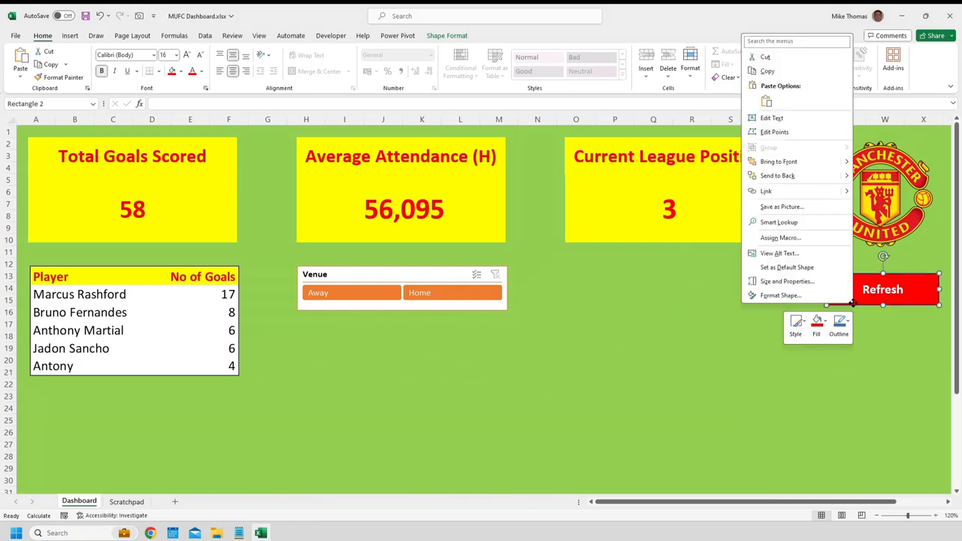
pyautogui.click(804, 238)
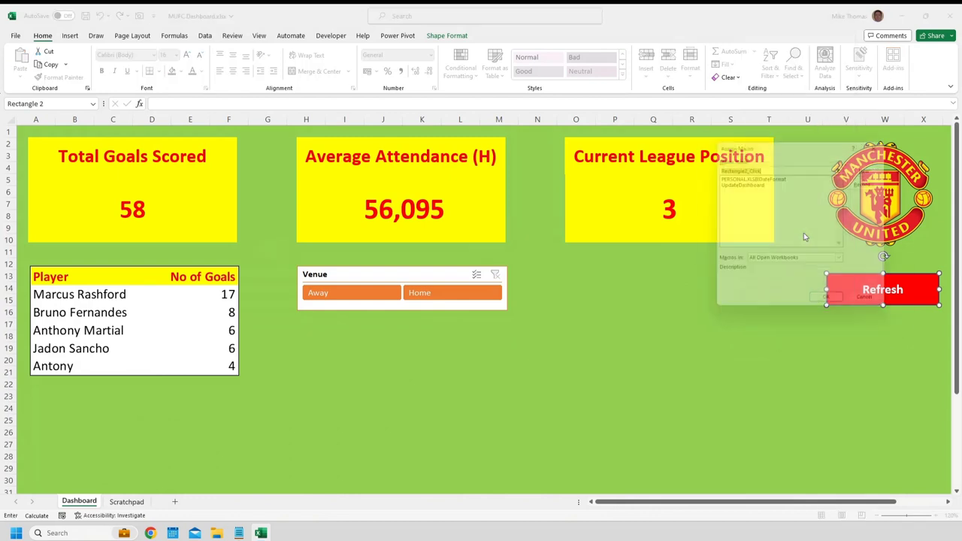
pyautogui.click(758, 184)
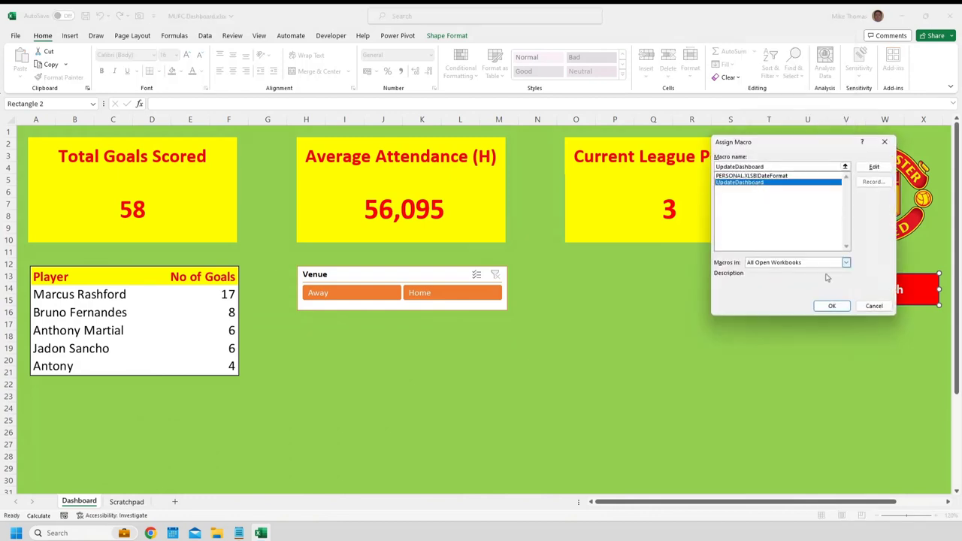
pyautogui.click(827, 306)
pyautogui.click(811, 315)
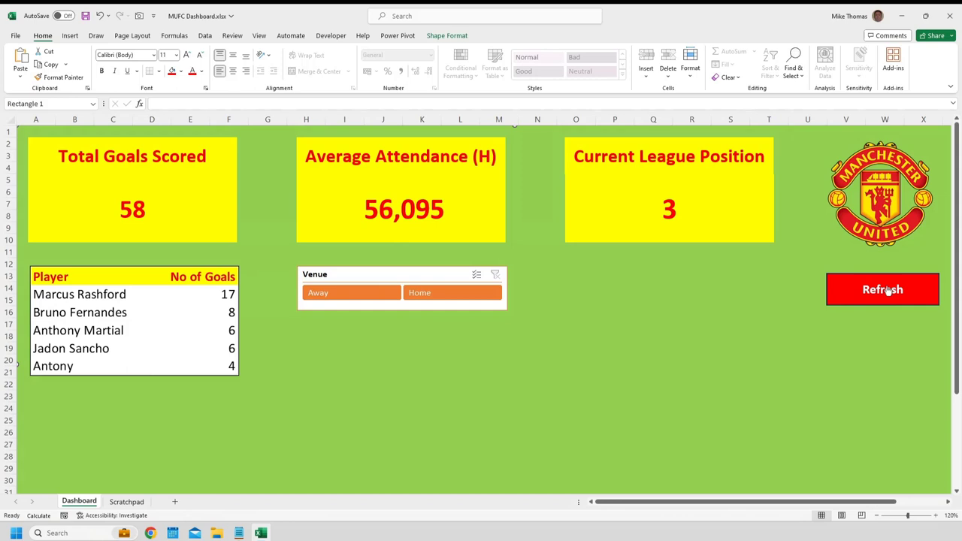
# Start saving the MUFC Dashboard workbook with its recorded macro.
pyautogui.click(205, 35)
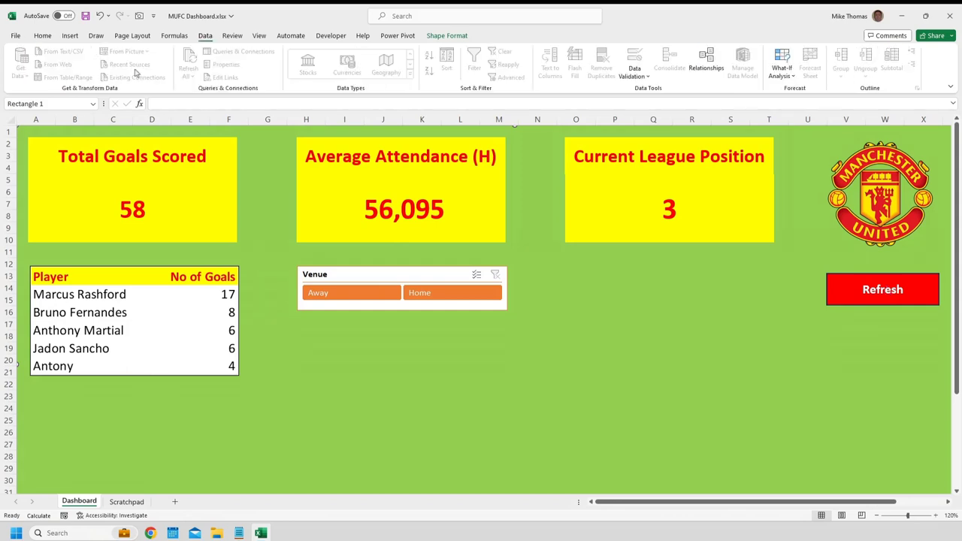
pyautogui.click(85, 15)
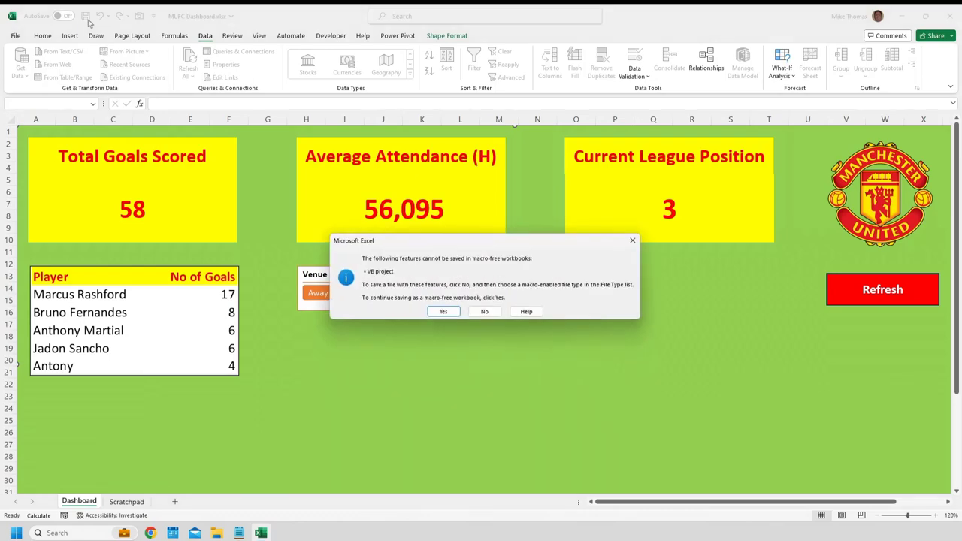